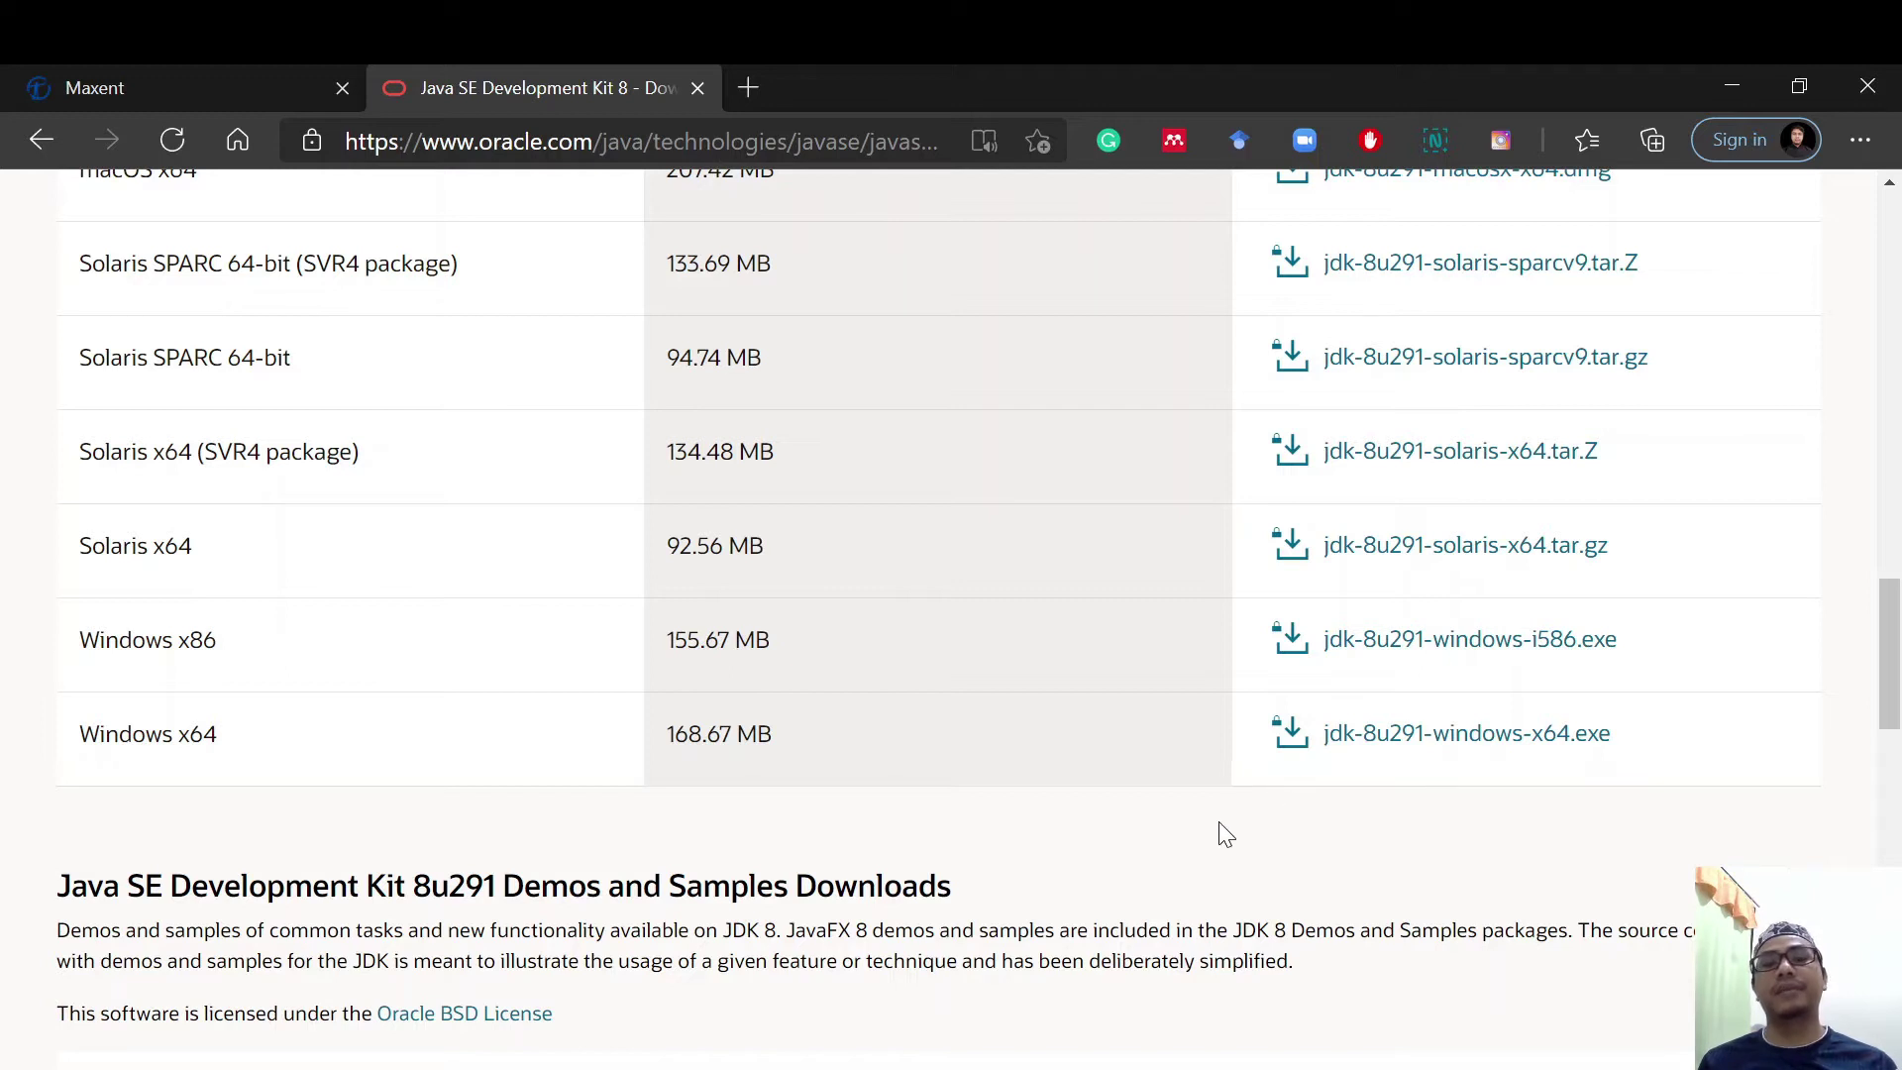
Switch to the Maxent website and go to its Download section for the current version
{"action": "scroll", "coordinate": [1225, 835], "scroll_direction": "down", "scroll_amount": 3}
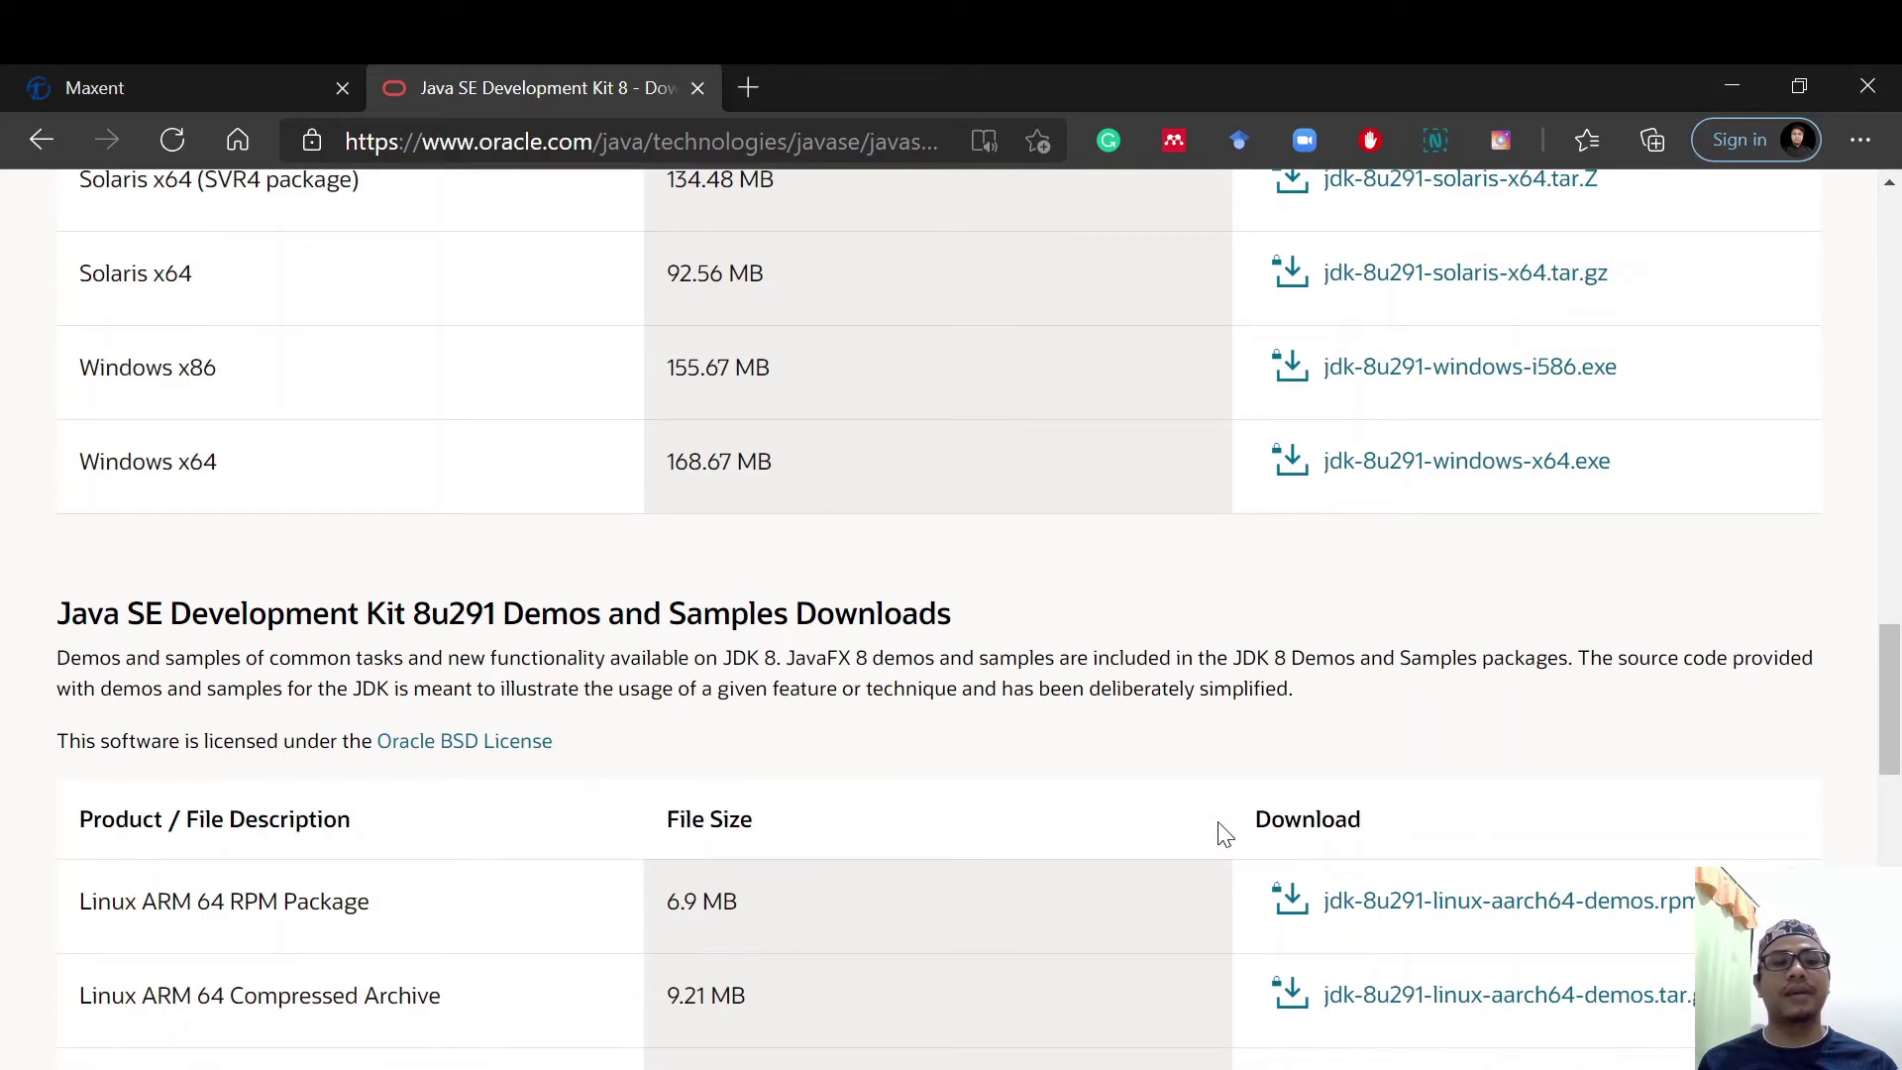
{"action": "scroll", "coordinate": [1226, 835], "scroll_direction": "up", "scroll_amount": 3}
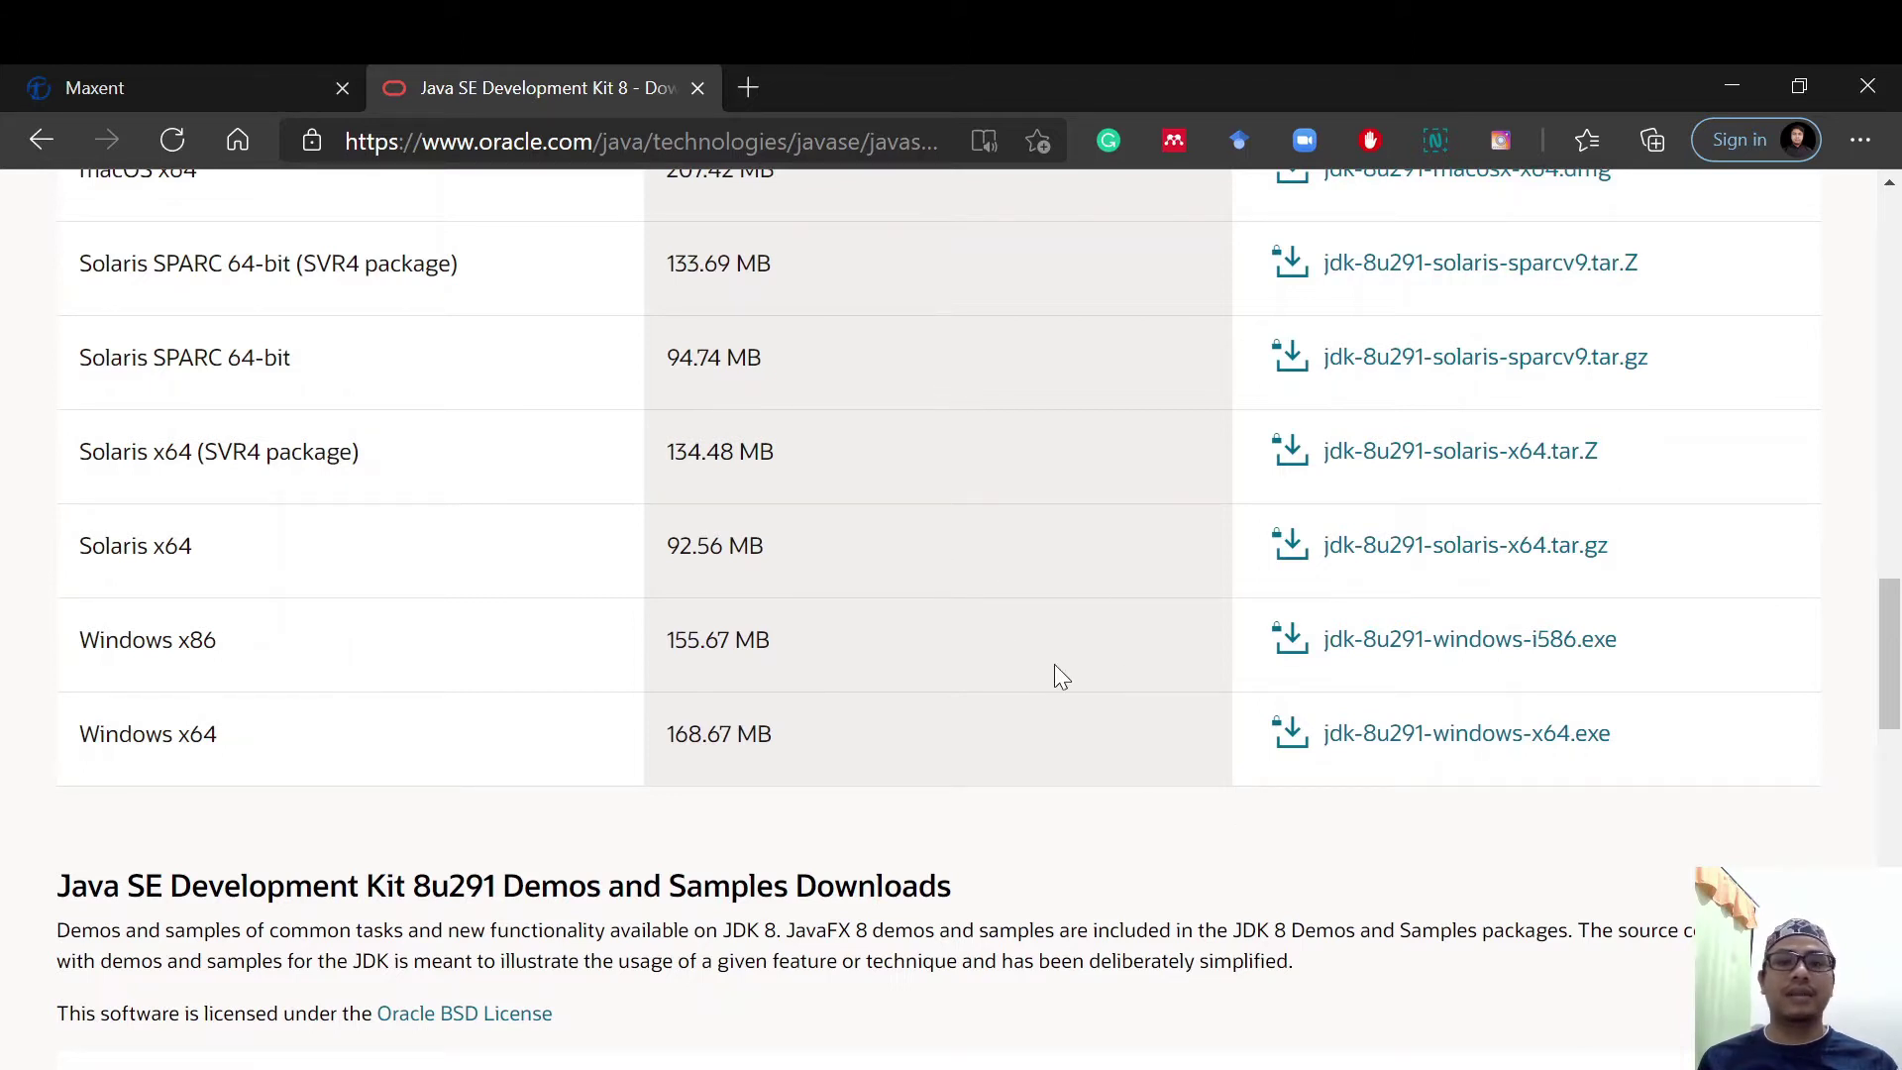
{"action": "left_click", "coordinate": [210, 72]}
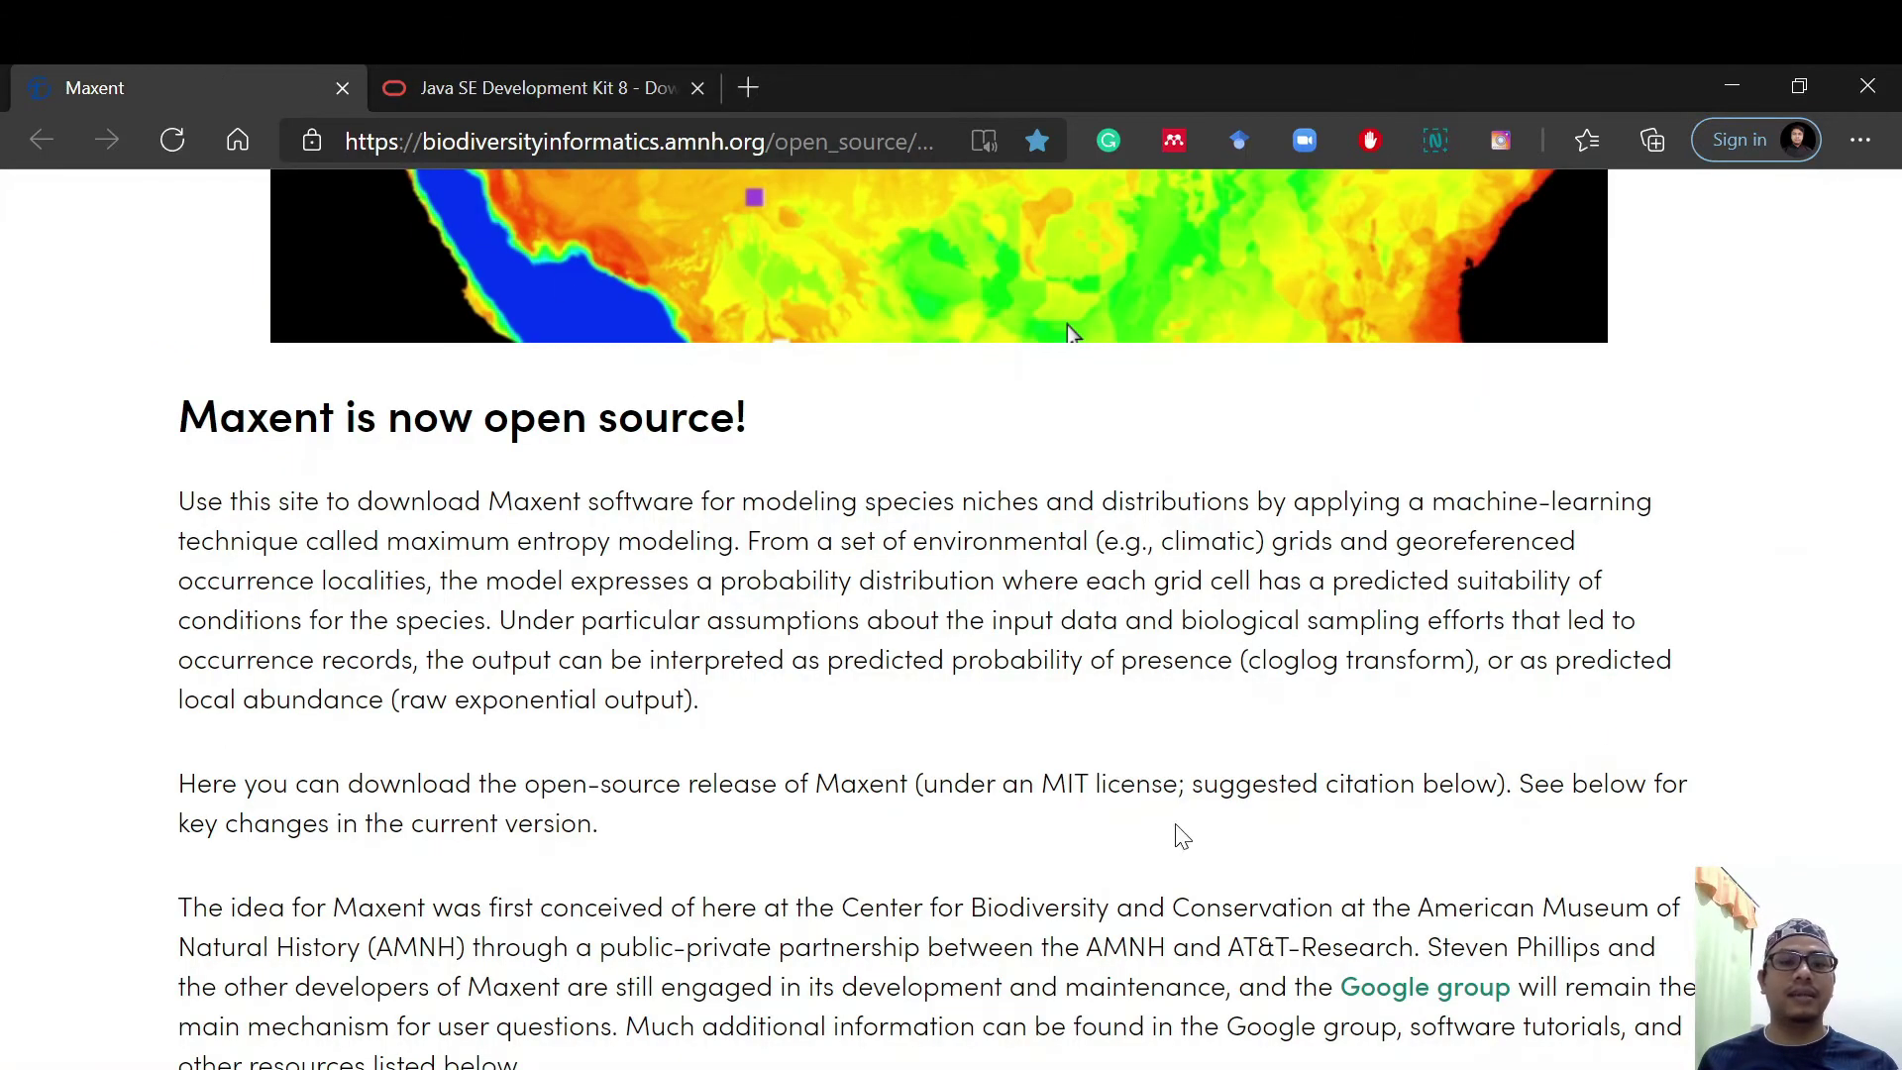
{"action": "scroll", "coordinate": [1181, 837], "scroll_direction": "up", "scroll_amount": 3}
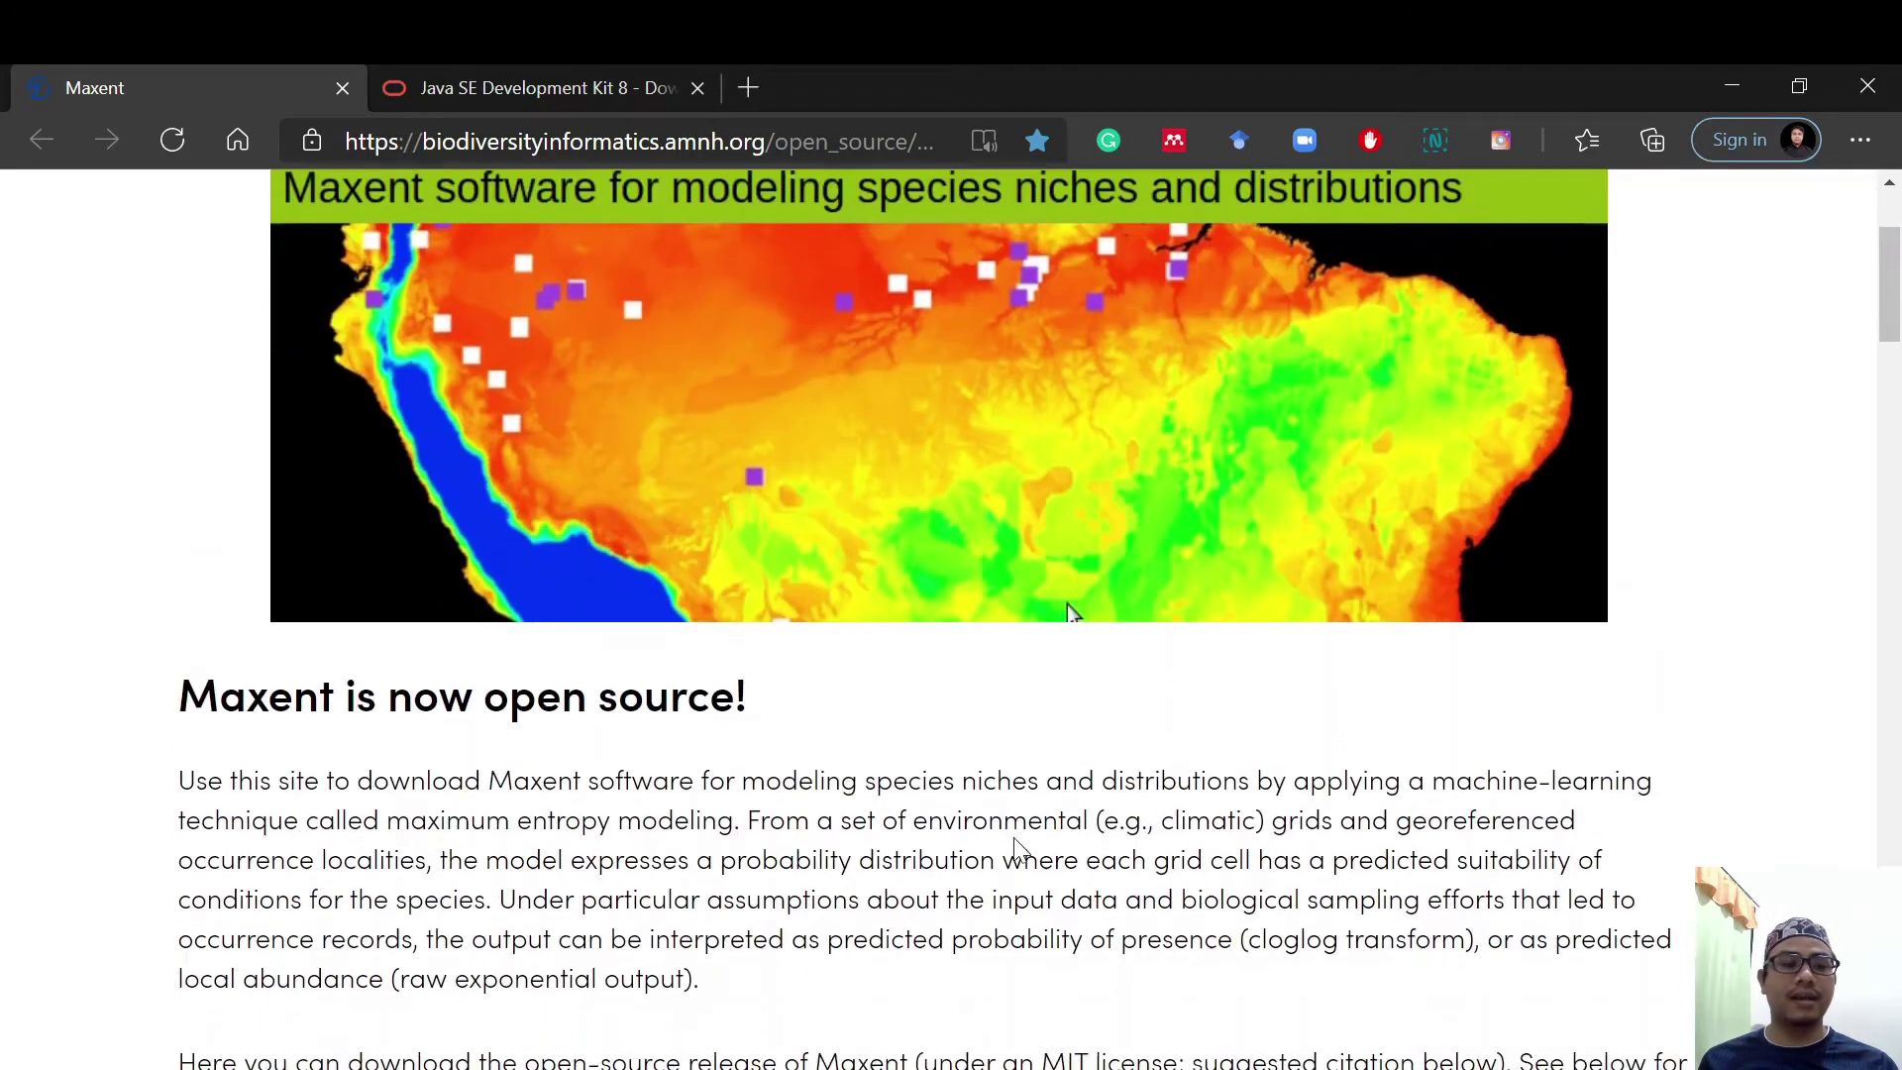
{"action": "scroll", "coordinate": [1020, 842], "scroll_direction": "down", "scroll_amount": 10}
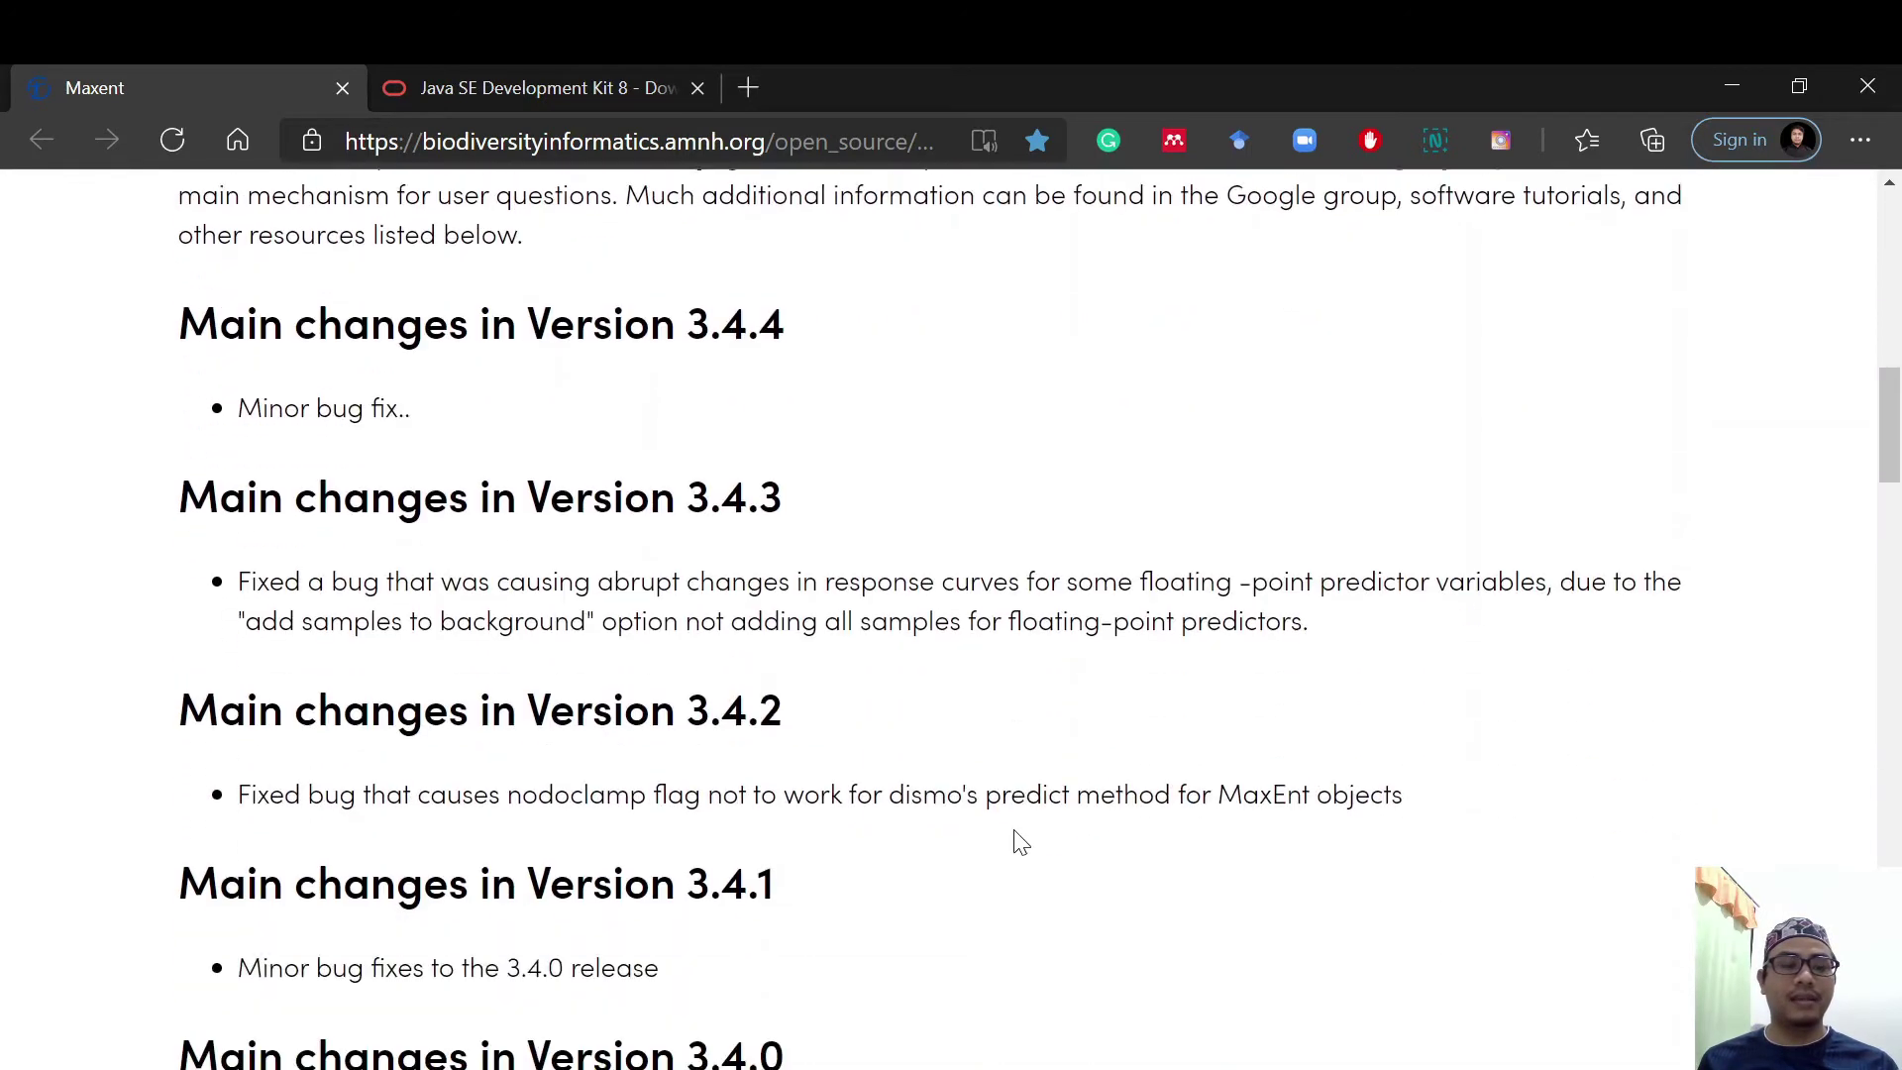
{"action": "scroll", "coordinate": [1020, 841], "scroll_direction": "down", "scroll_amount": 10}
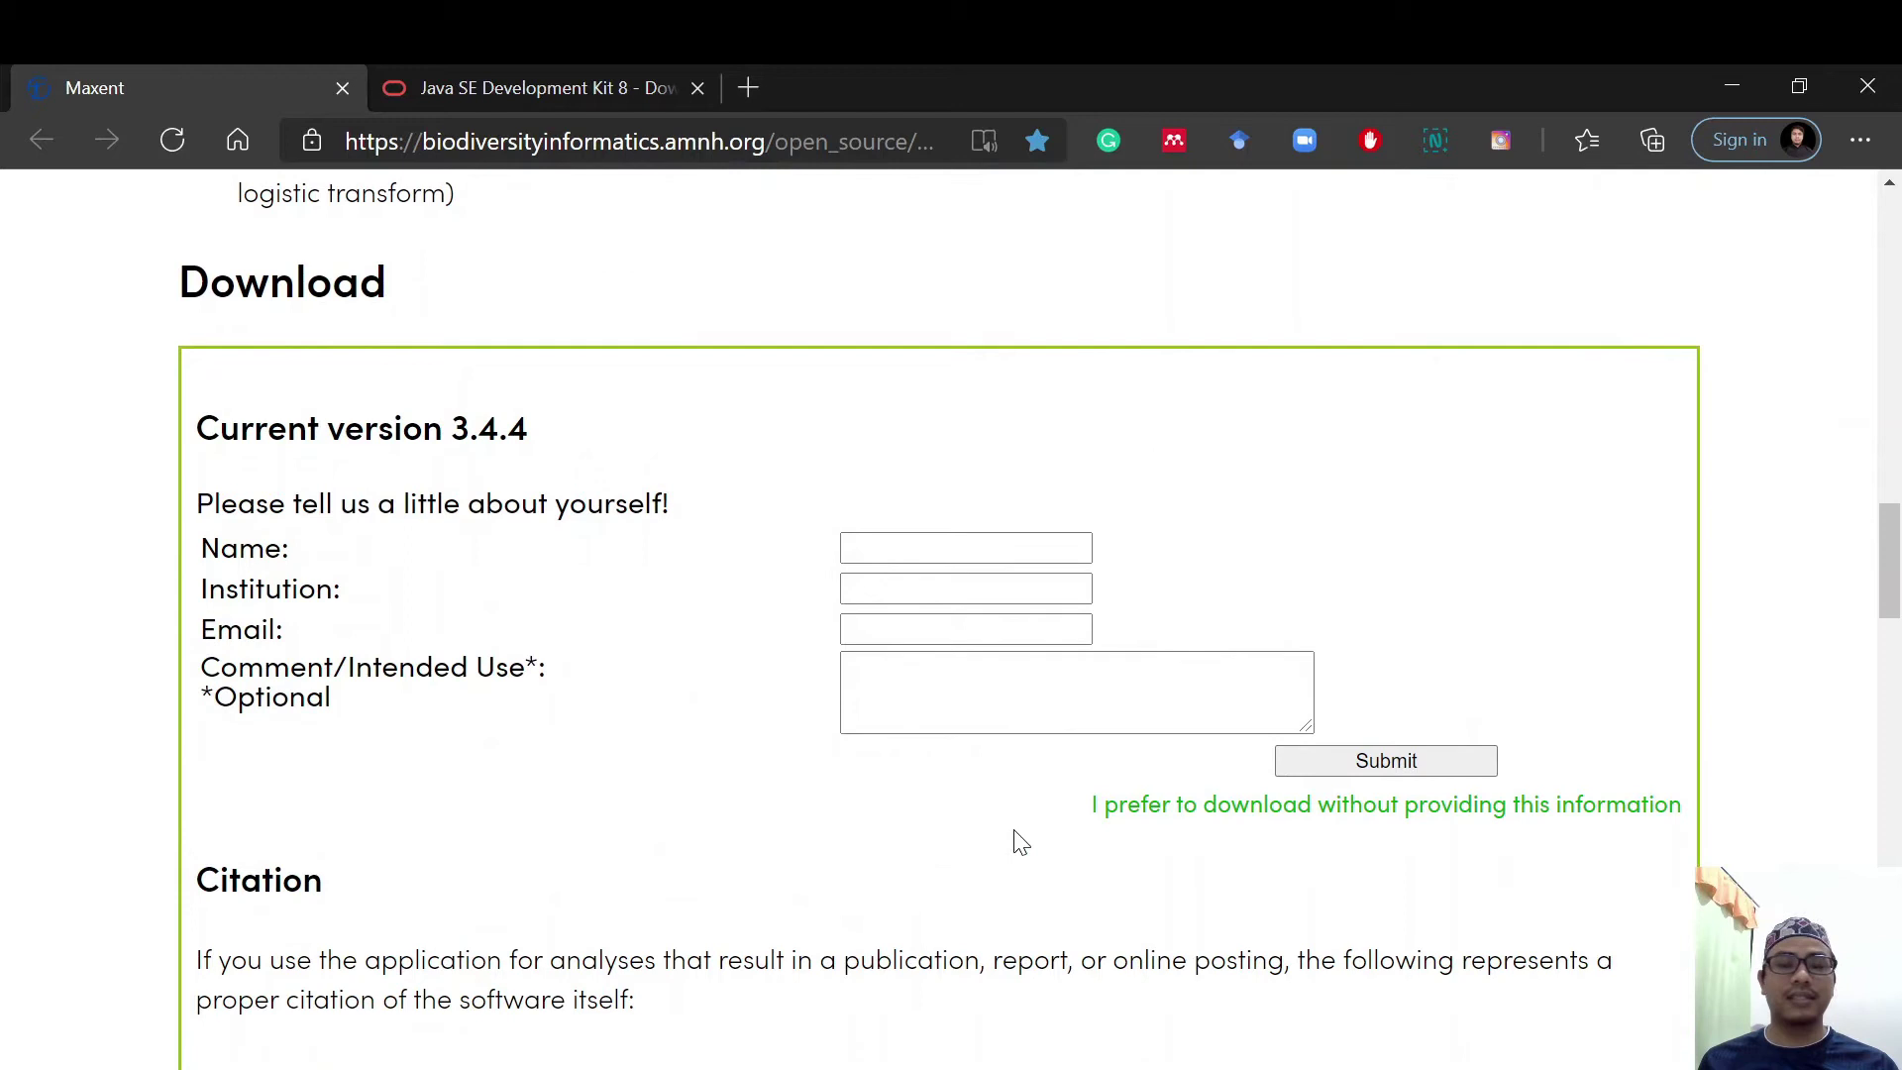
Choose to download Maxent without providing the personal information requested in the form
{"action": "left_click", "coordinate": [864, 541]}
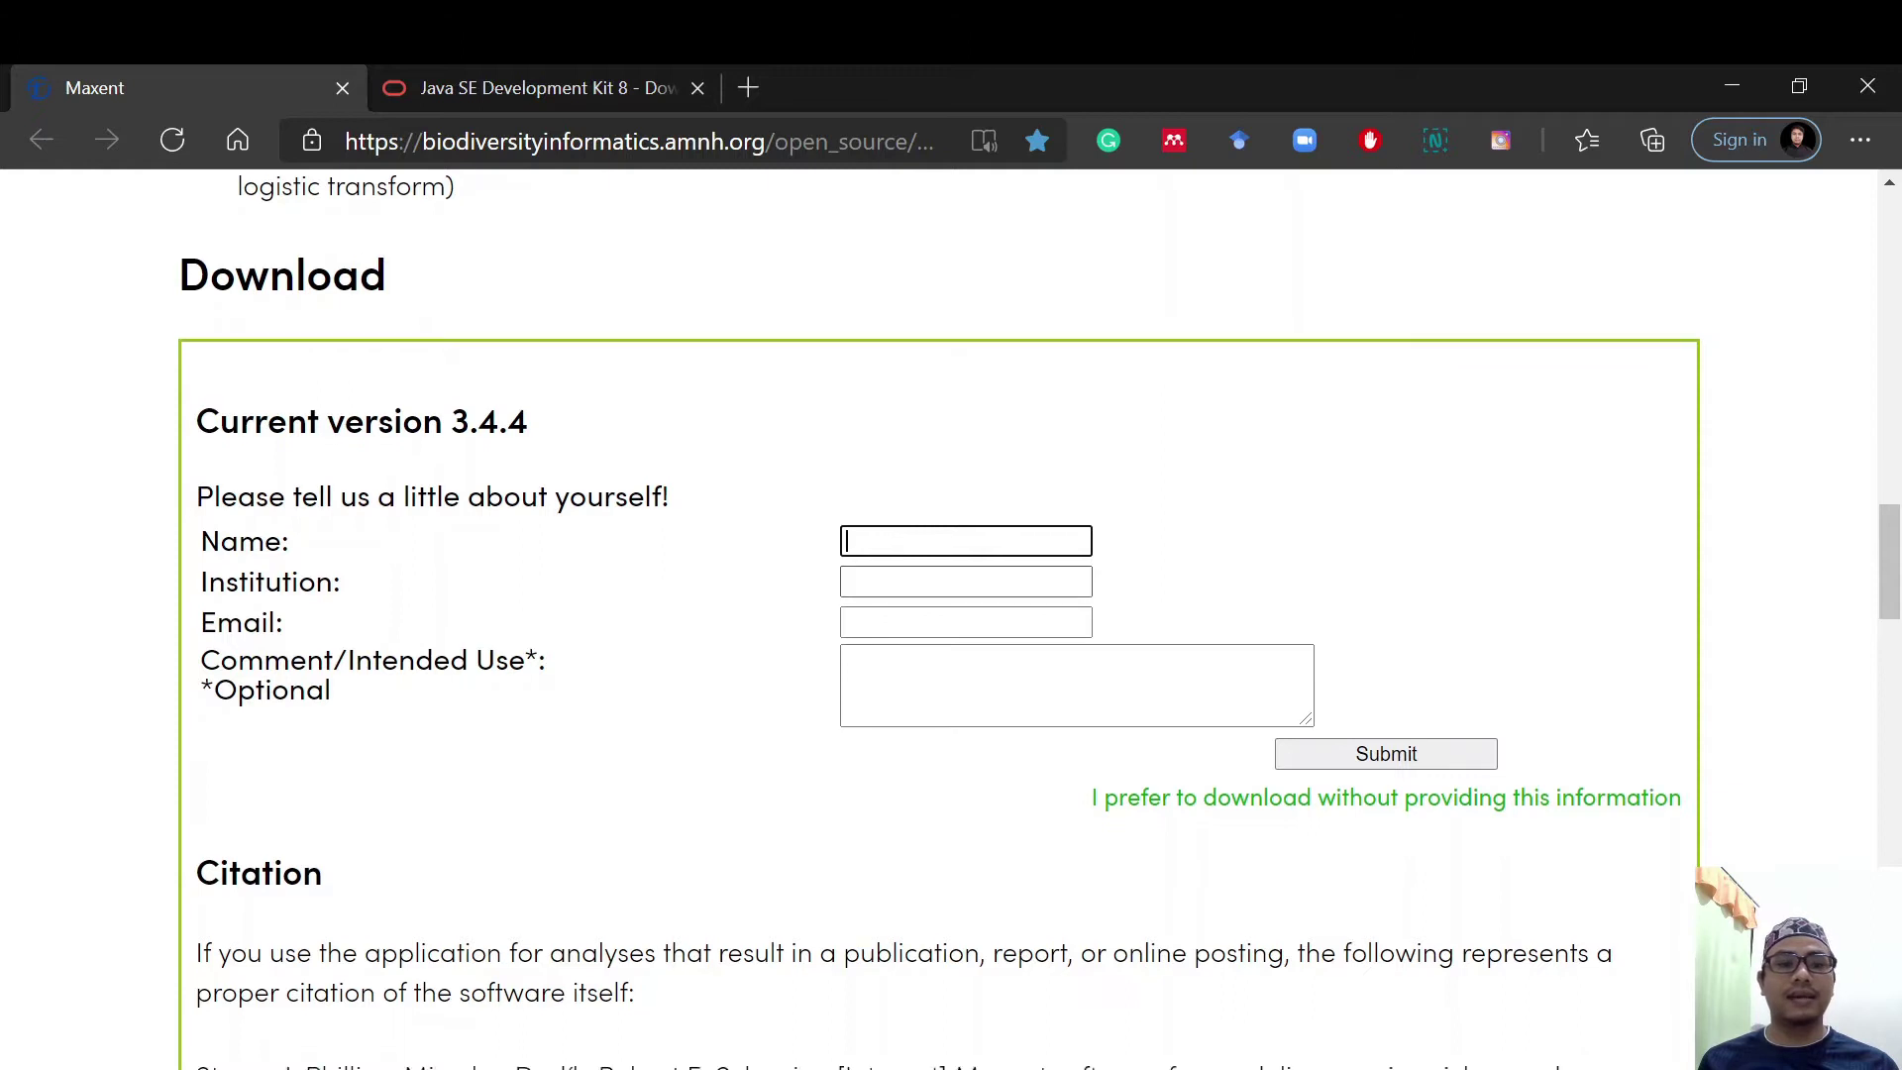
{"action": "scroll", "coordinate": [889, 594], "scroll_direction": "down", "scroll_amount": 3}
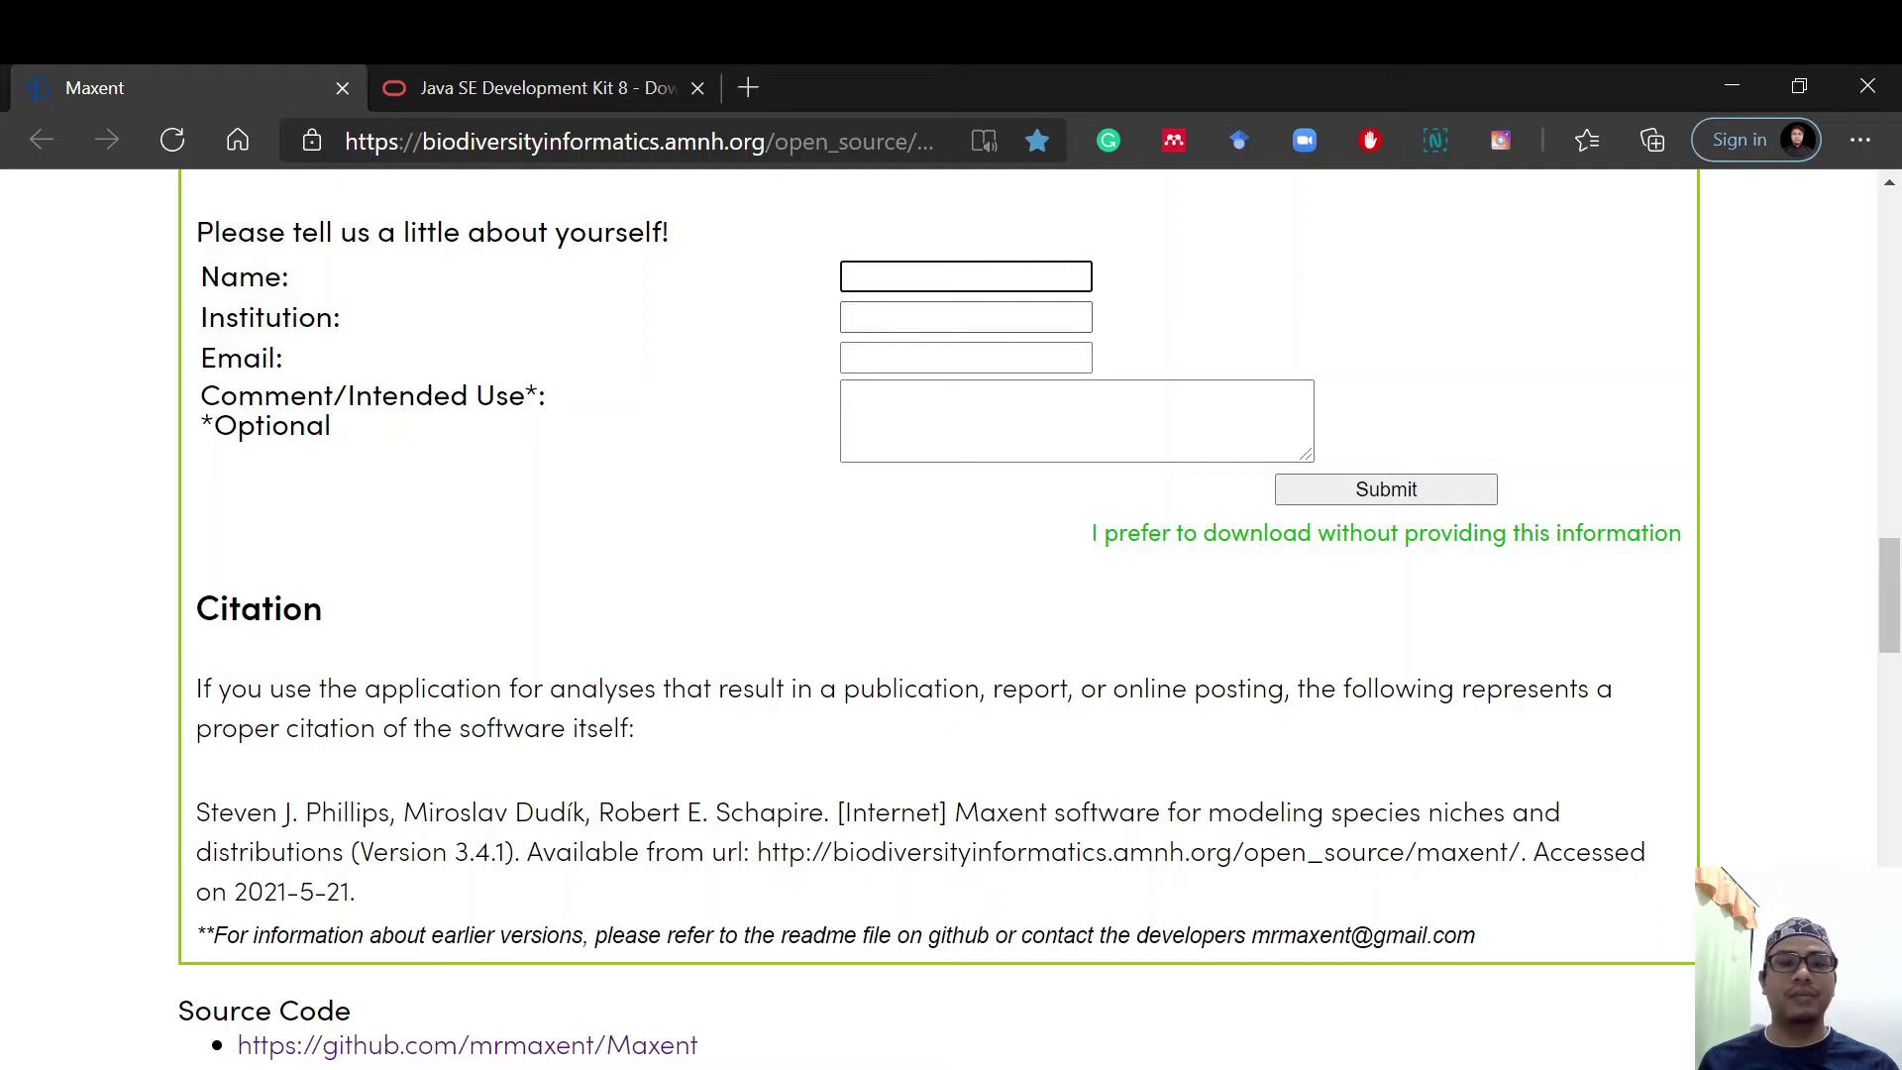
{"action": "scroll", "coordinate": [947, 666], "scroll_direction": "down", "scroll_amount": 2}
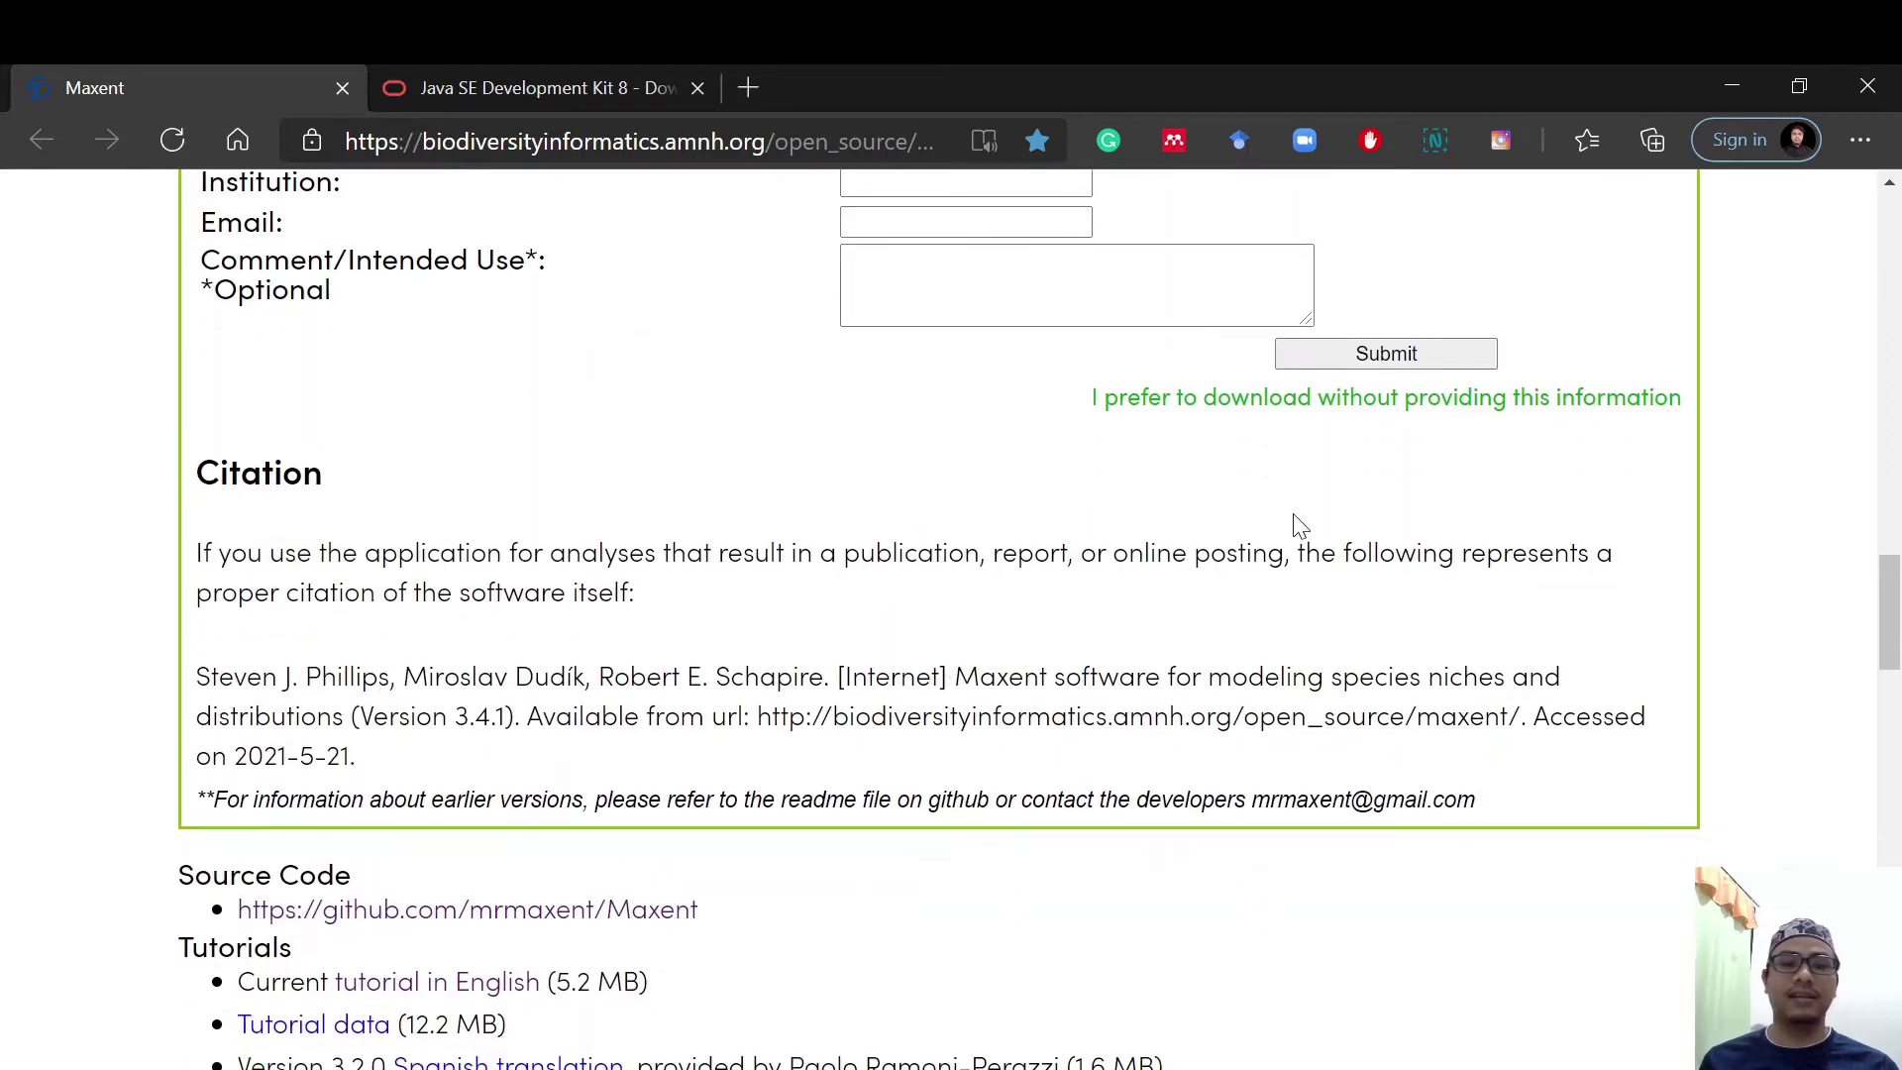
{"action": "right_click", "coordinate": [1293, 406]}
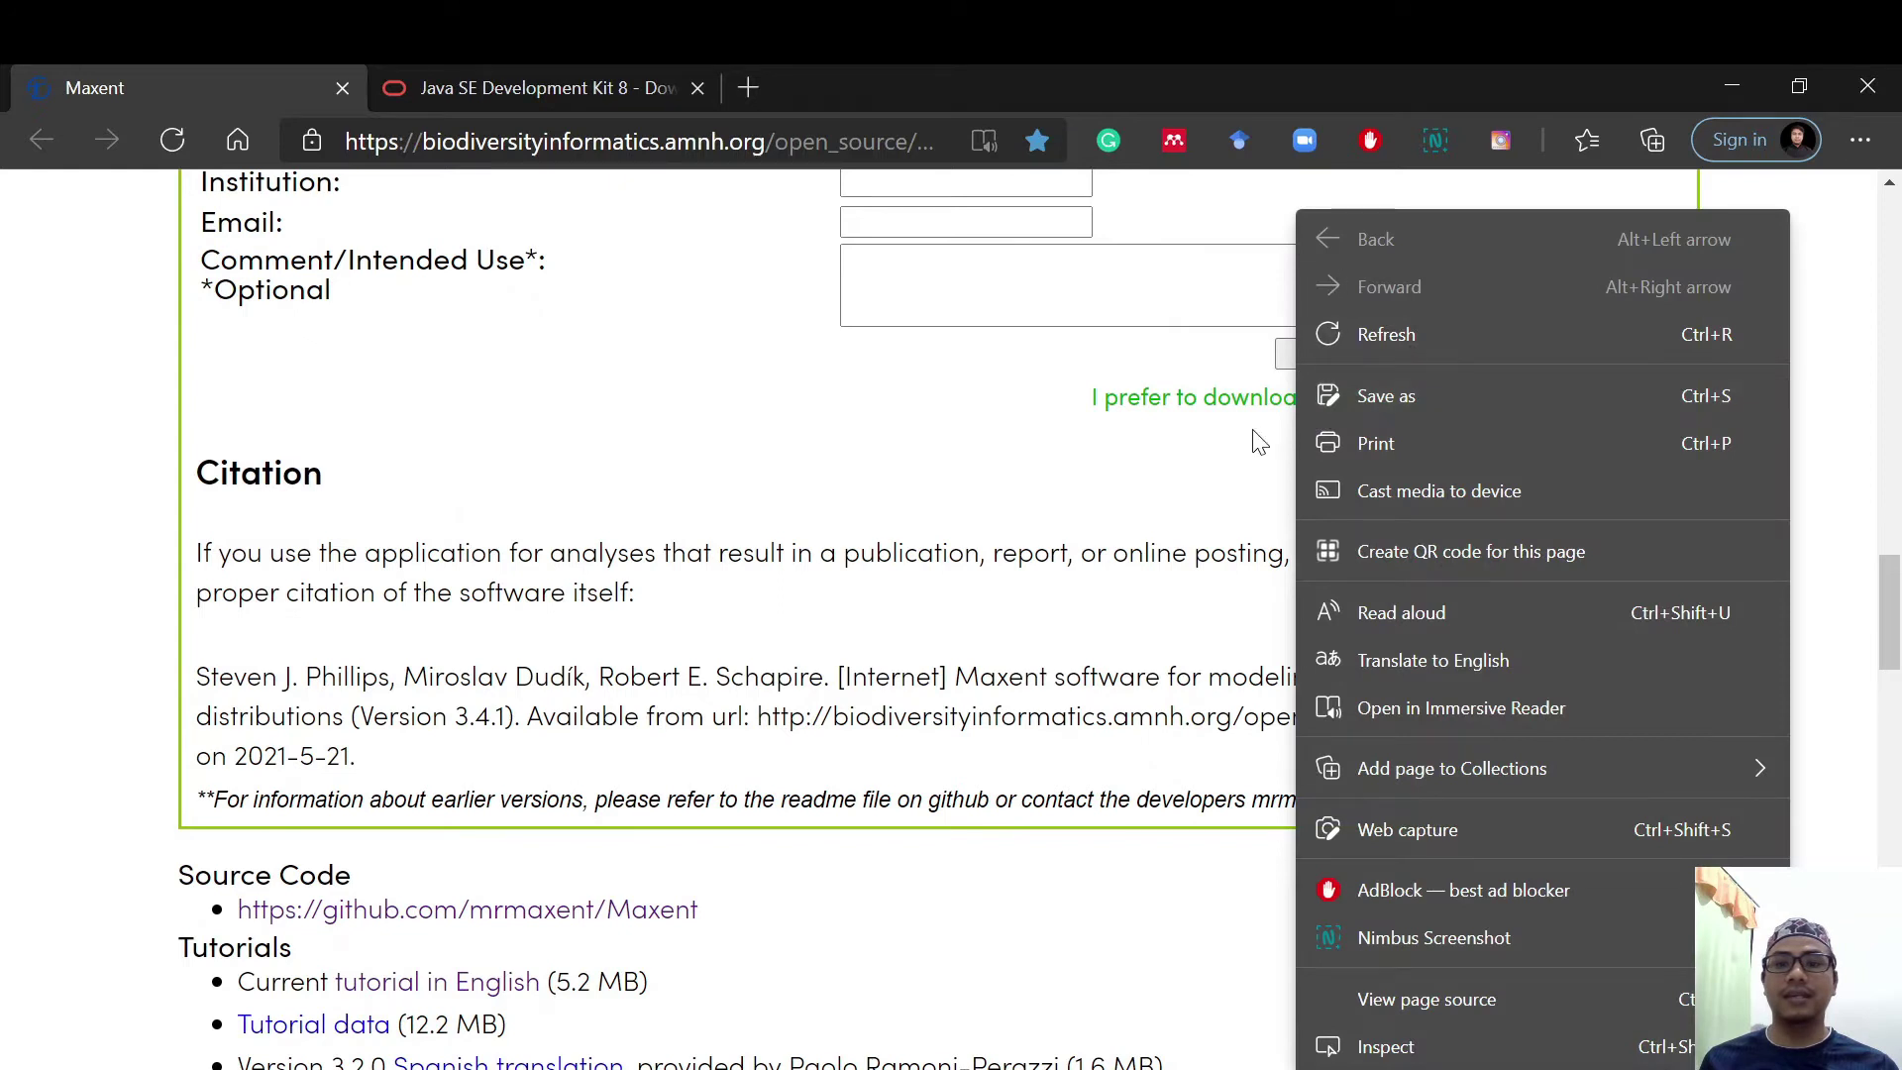
{"action": "left_click", "coordinate": [1203, 406]}
{"action": "left_click", "coordinate": [1202, 399]}
{"action": "scroll", "coordinate": [245, 698], "scroll_direction": "up", "scroll_amount": 3}
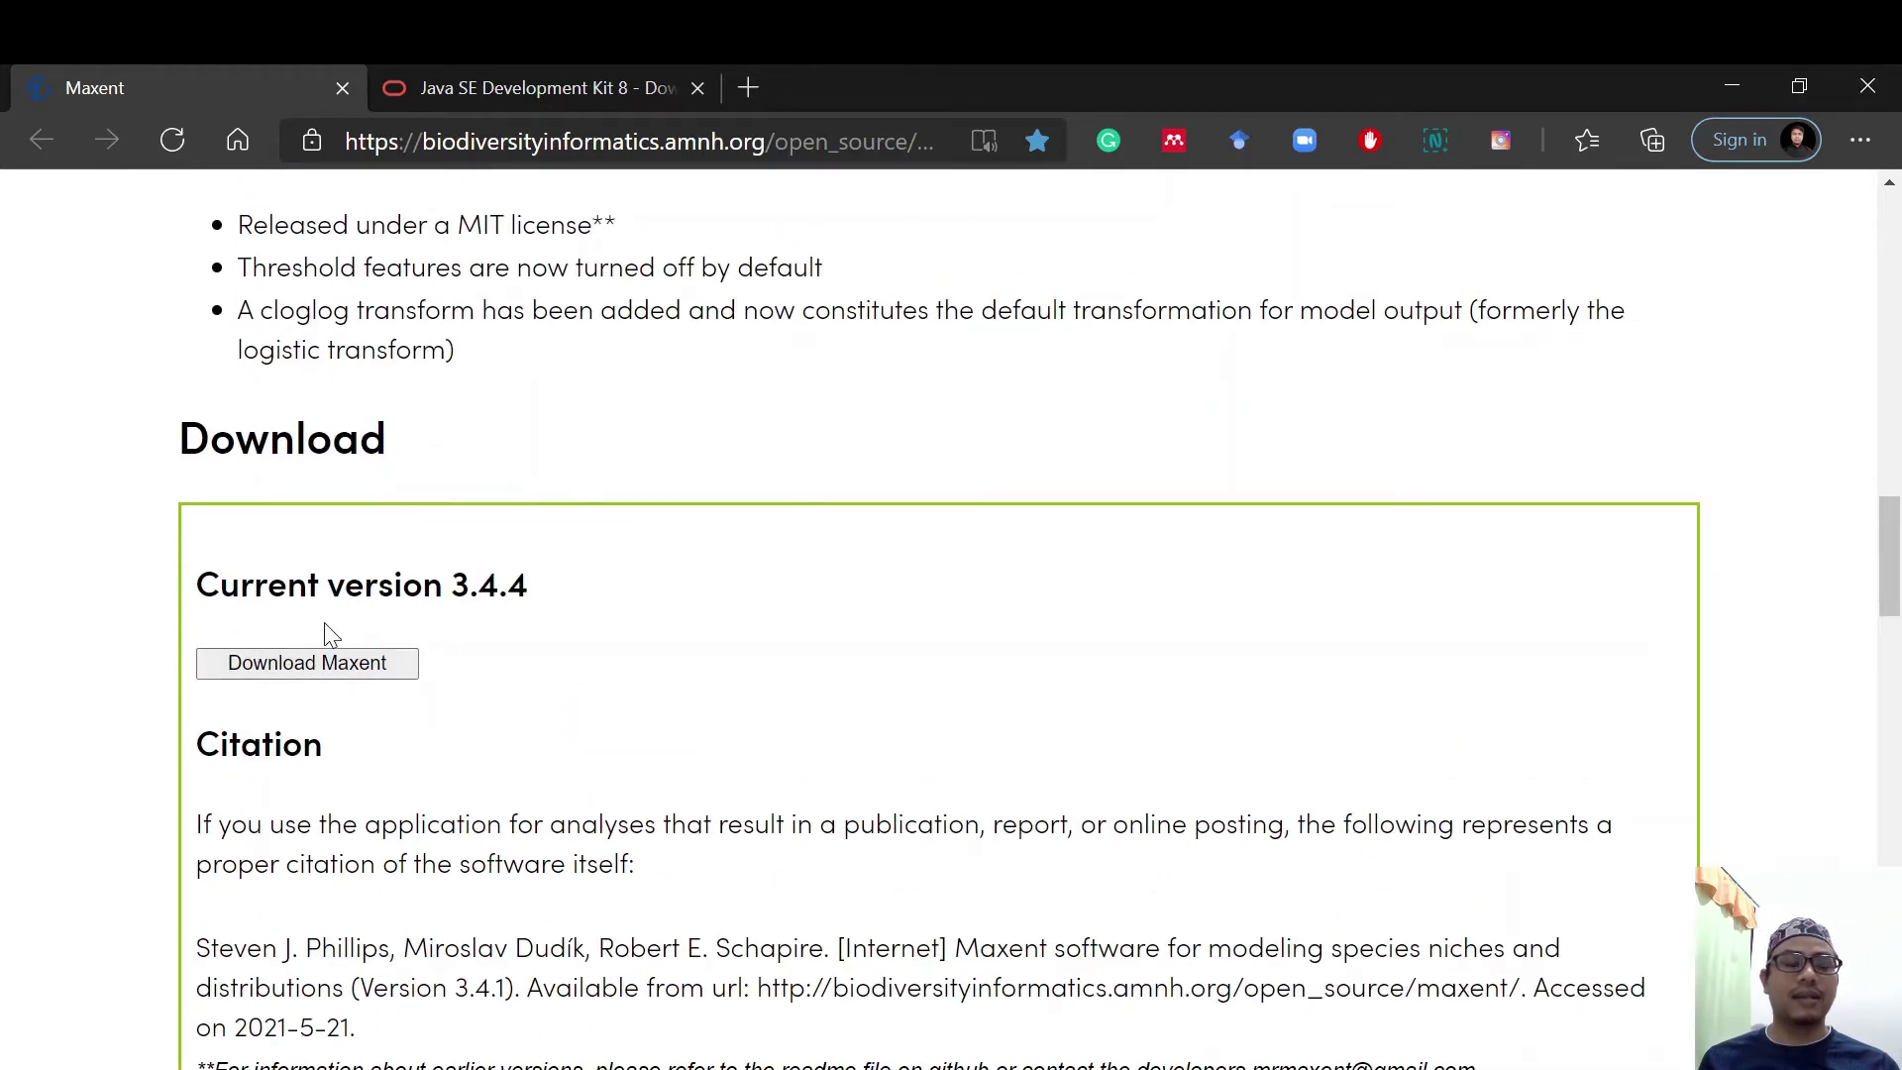
{"action": "scroll", "coordinate": [634, 768], "scroll_direction": "down", "scroll_amount": 1}
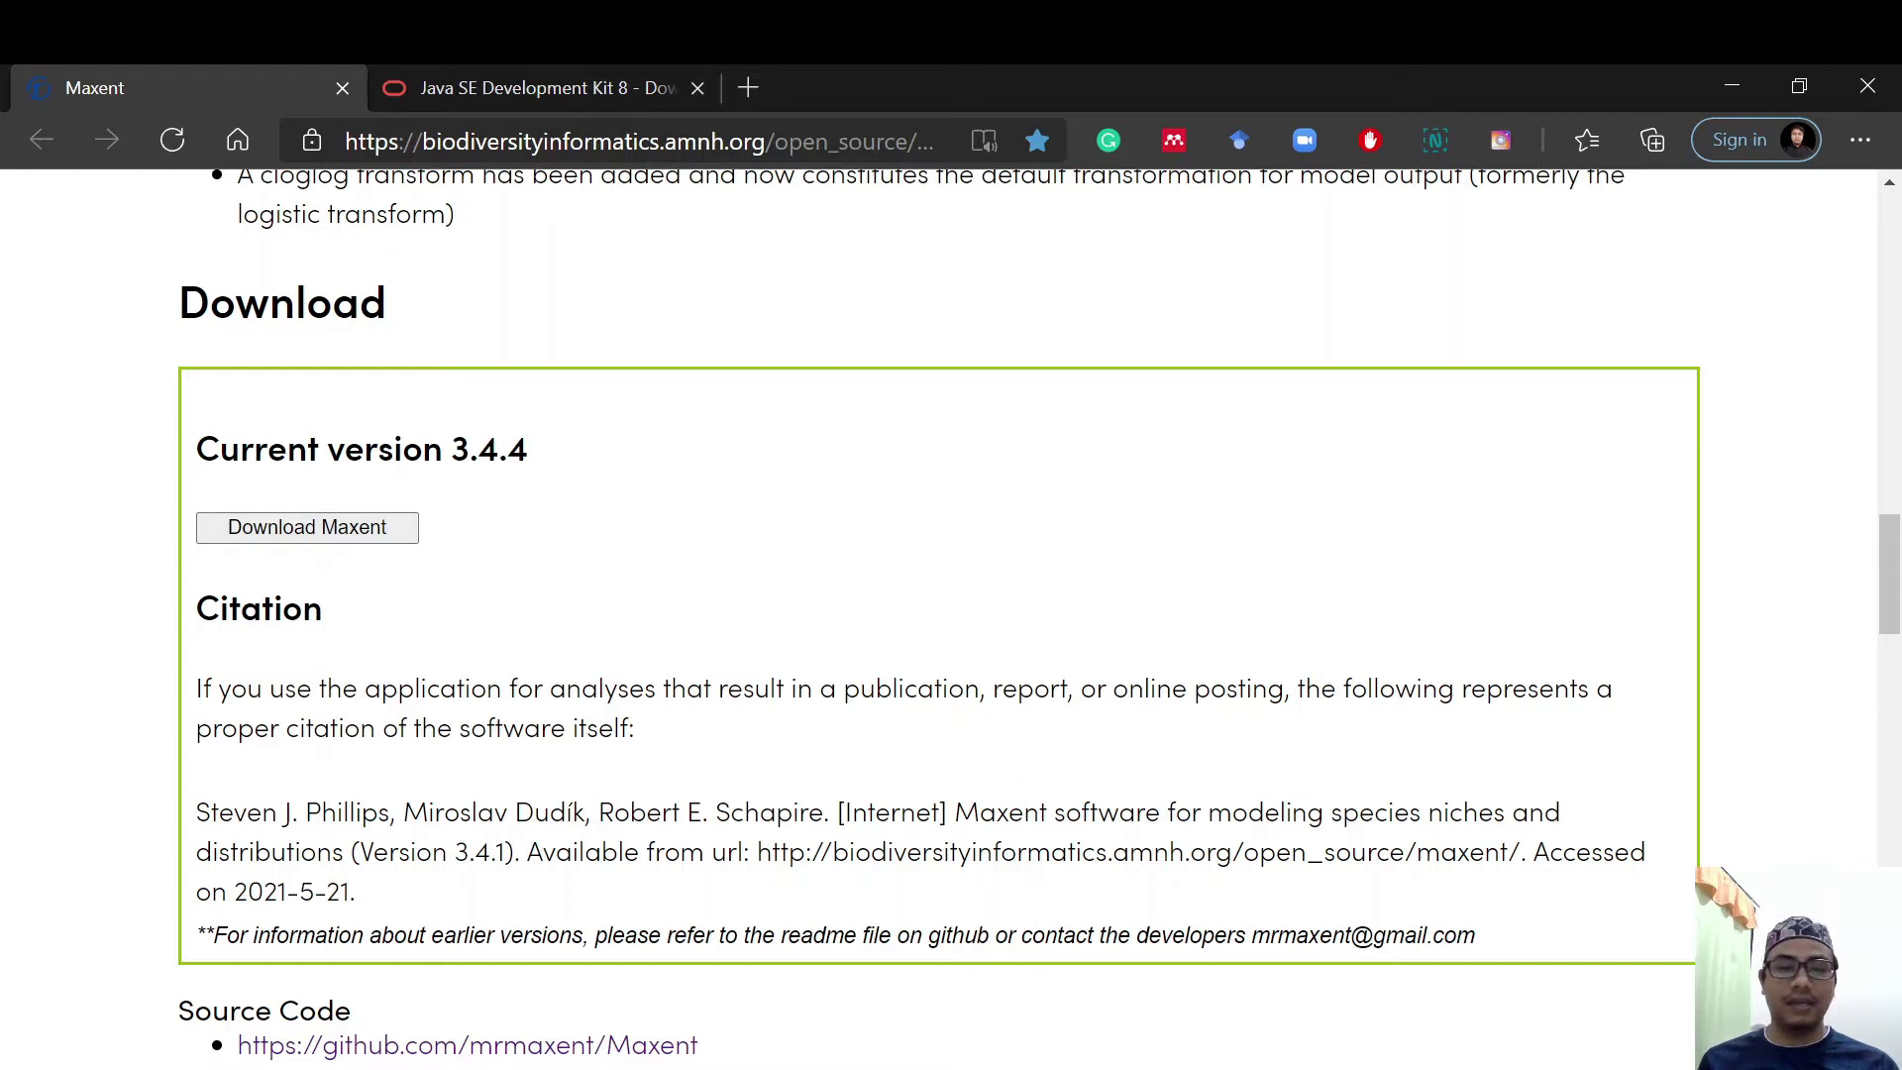
Switch to File Explorer, open the Software\maxent folder on drive D and narrow the navigation pane
{"action": "left_click", "coordinate": [683, 1020]}
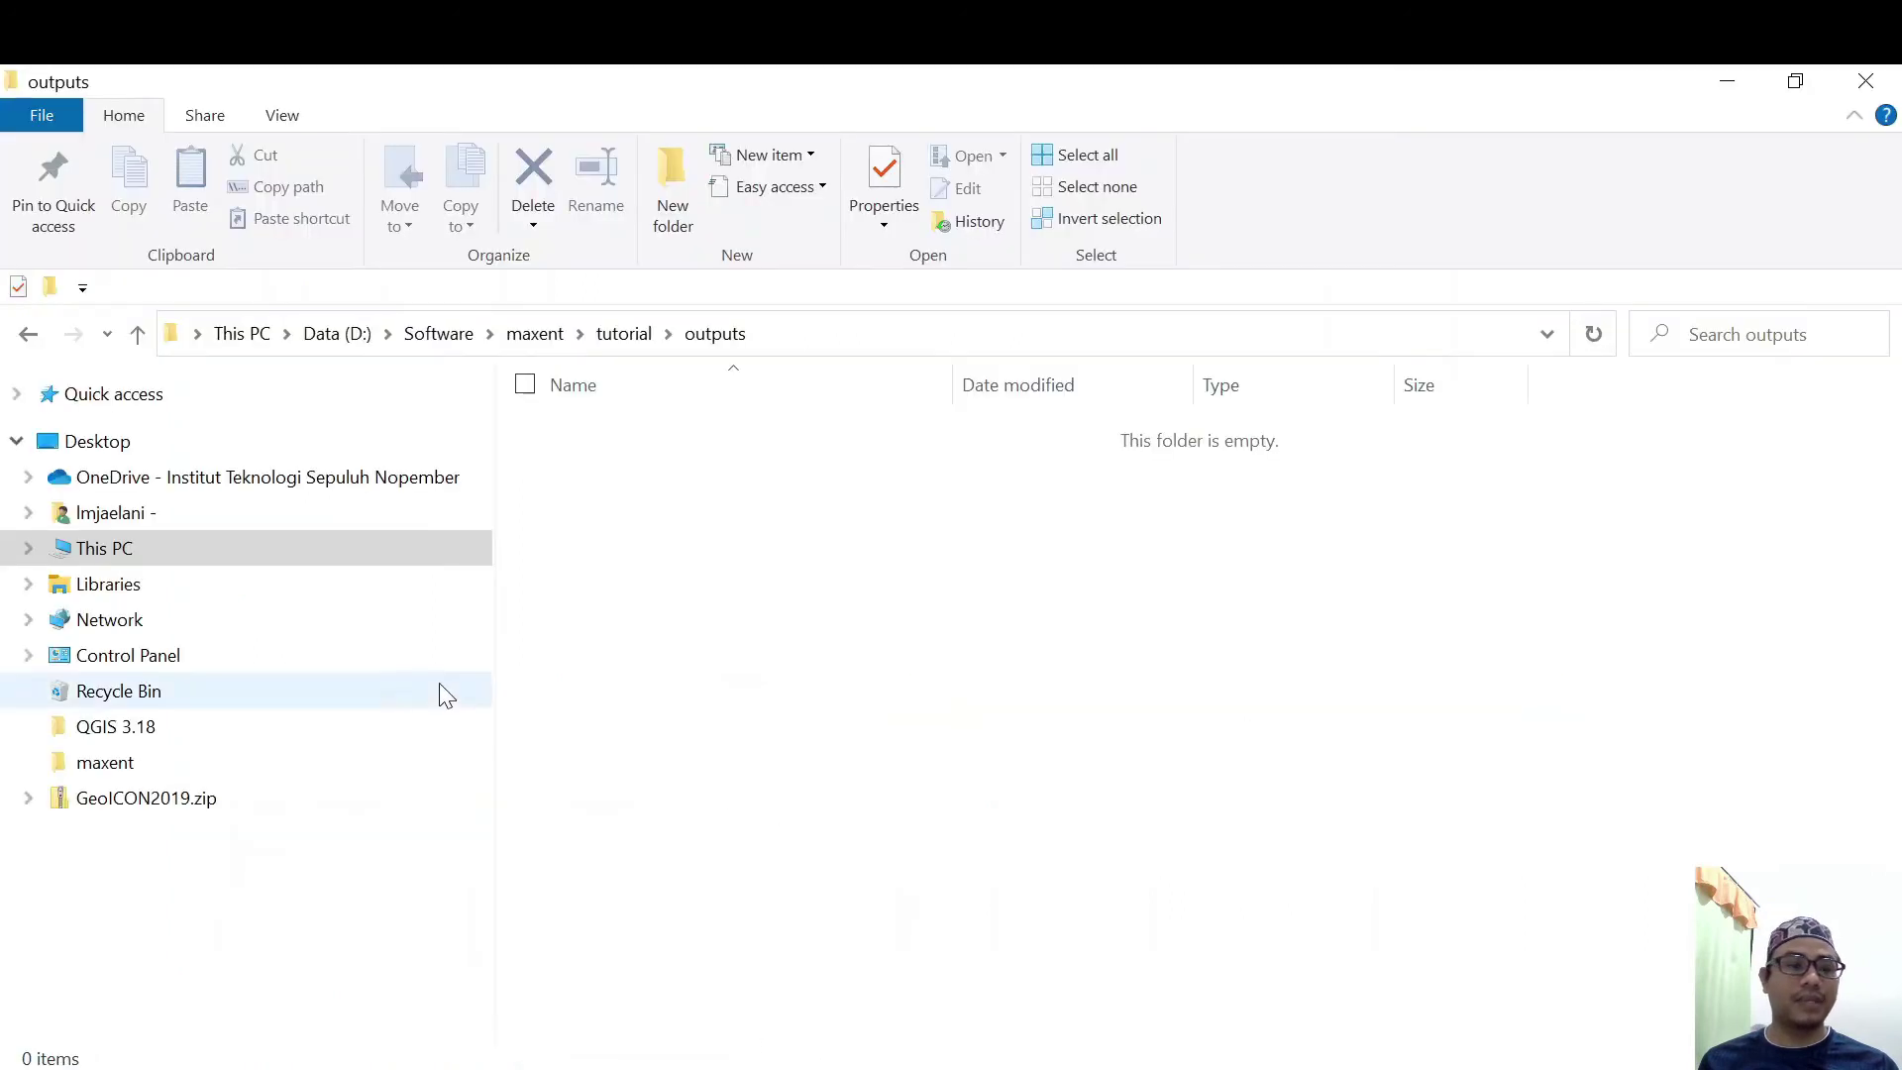
{"action": "left_click", "coordinate": [558, 337]}
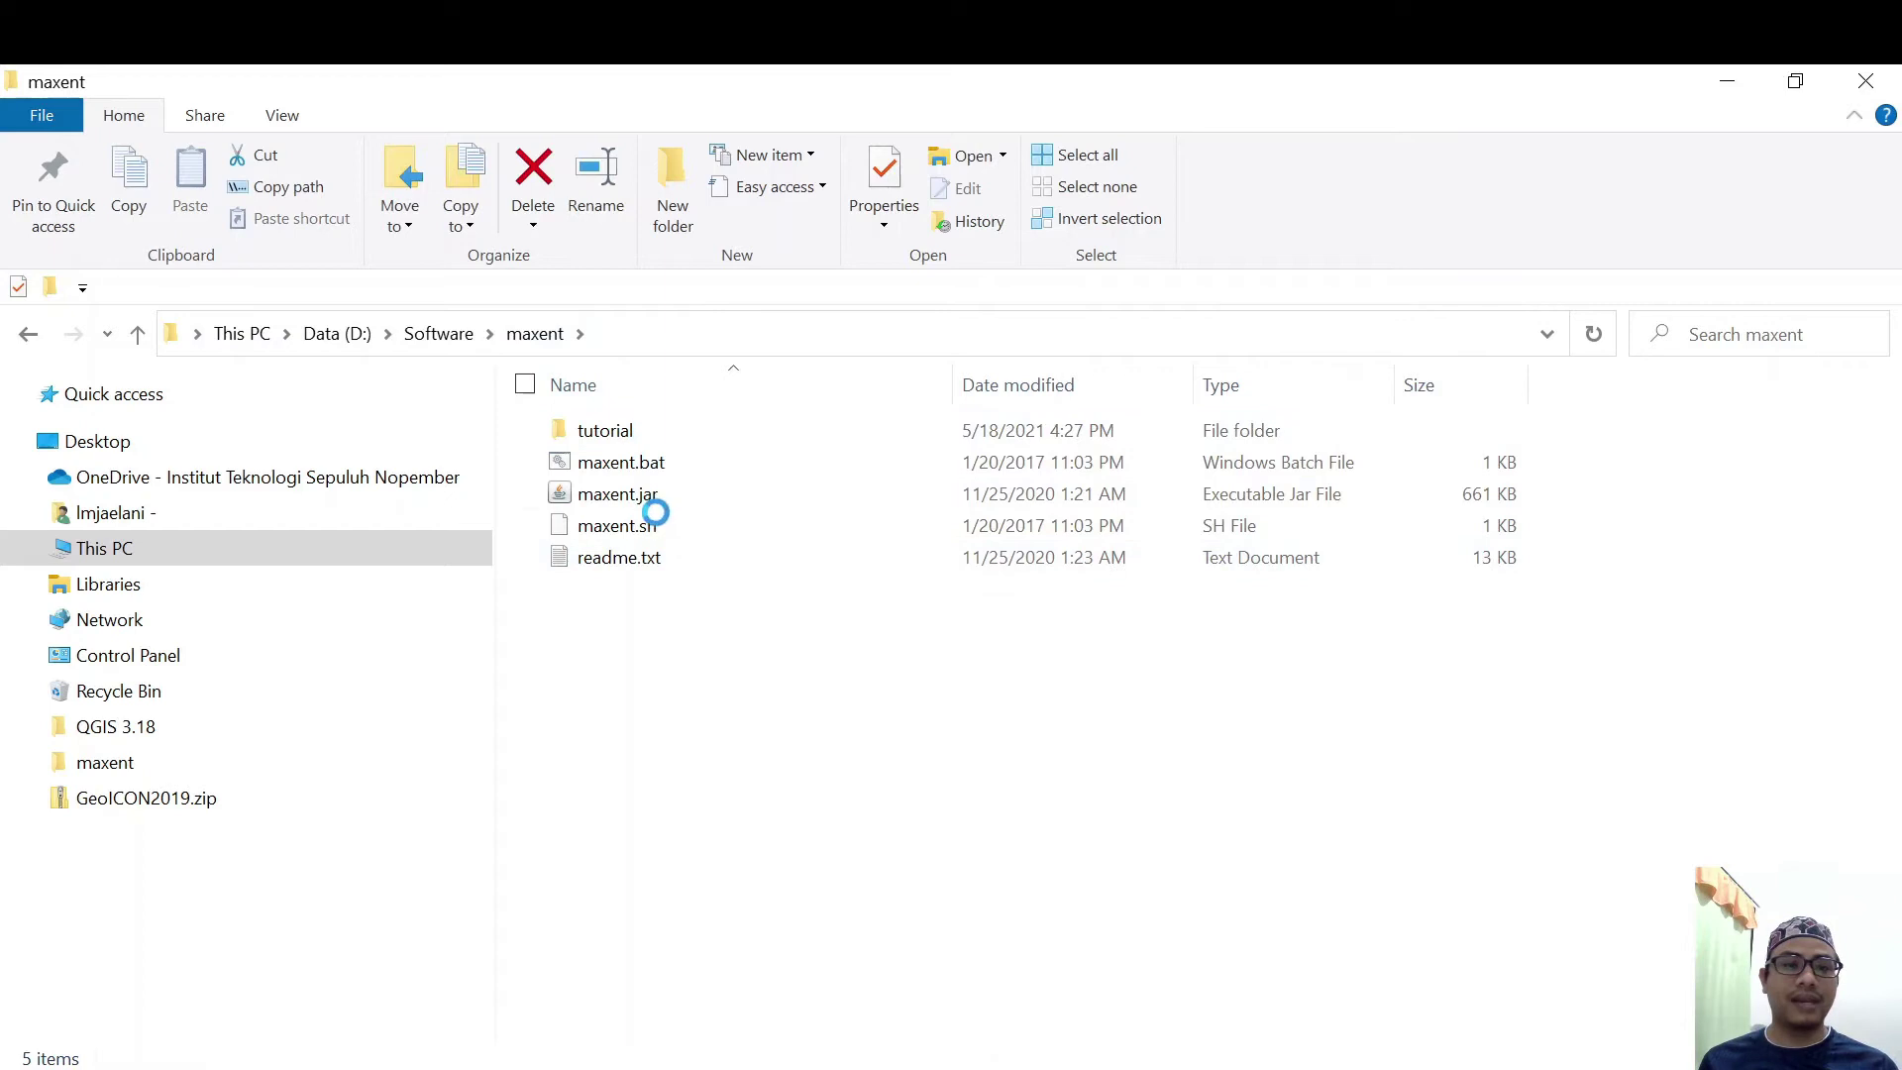
{"action": "left_click_drag", "start_coordinate": [494, 374], "coordinate": [364, 374]}
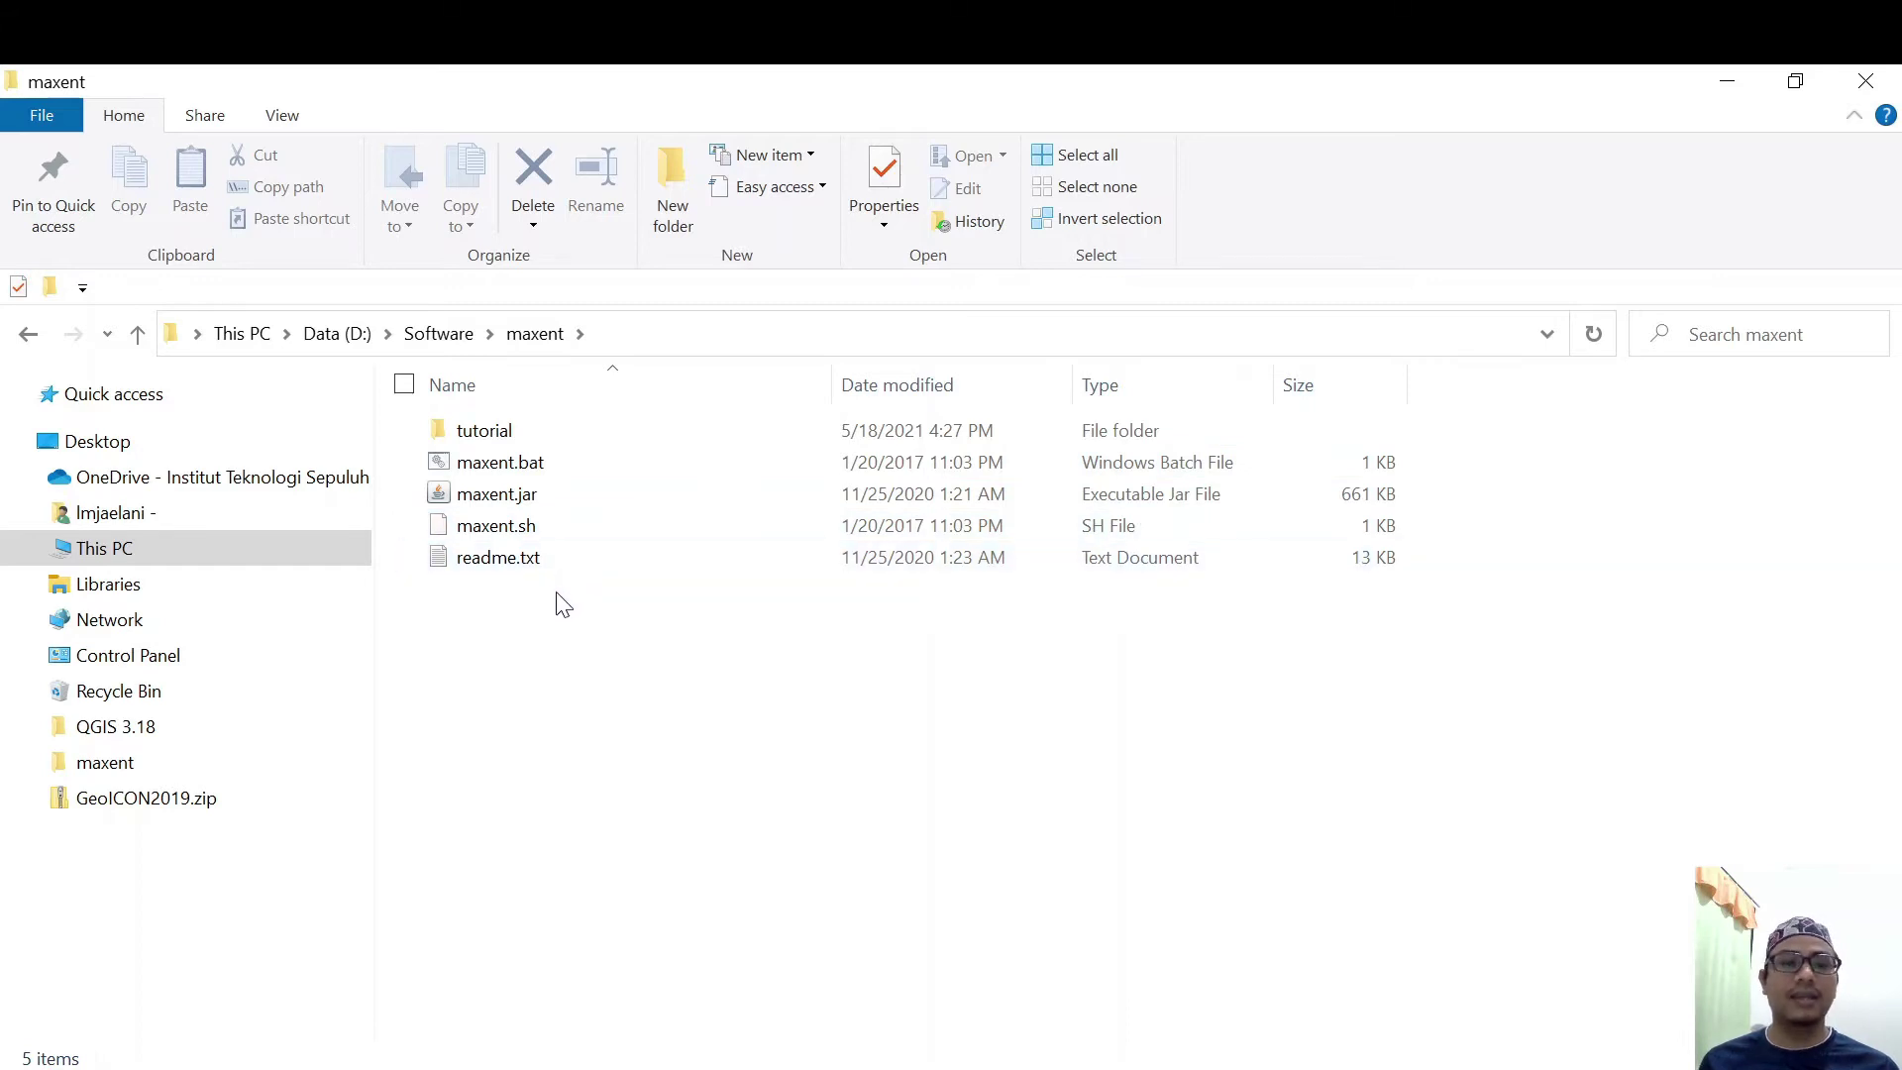
Open readme.txt in Notepad, look through its installation notes, common problems and version changes, and close it
{"action": "double_click", "coordinate": [536, 570]}
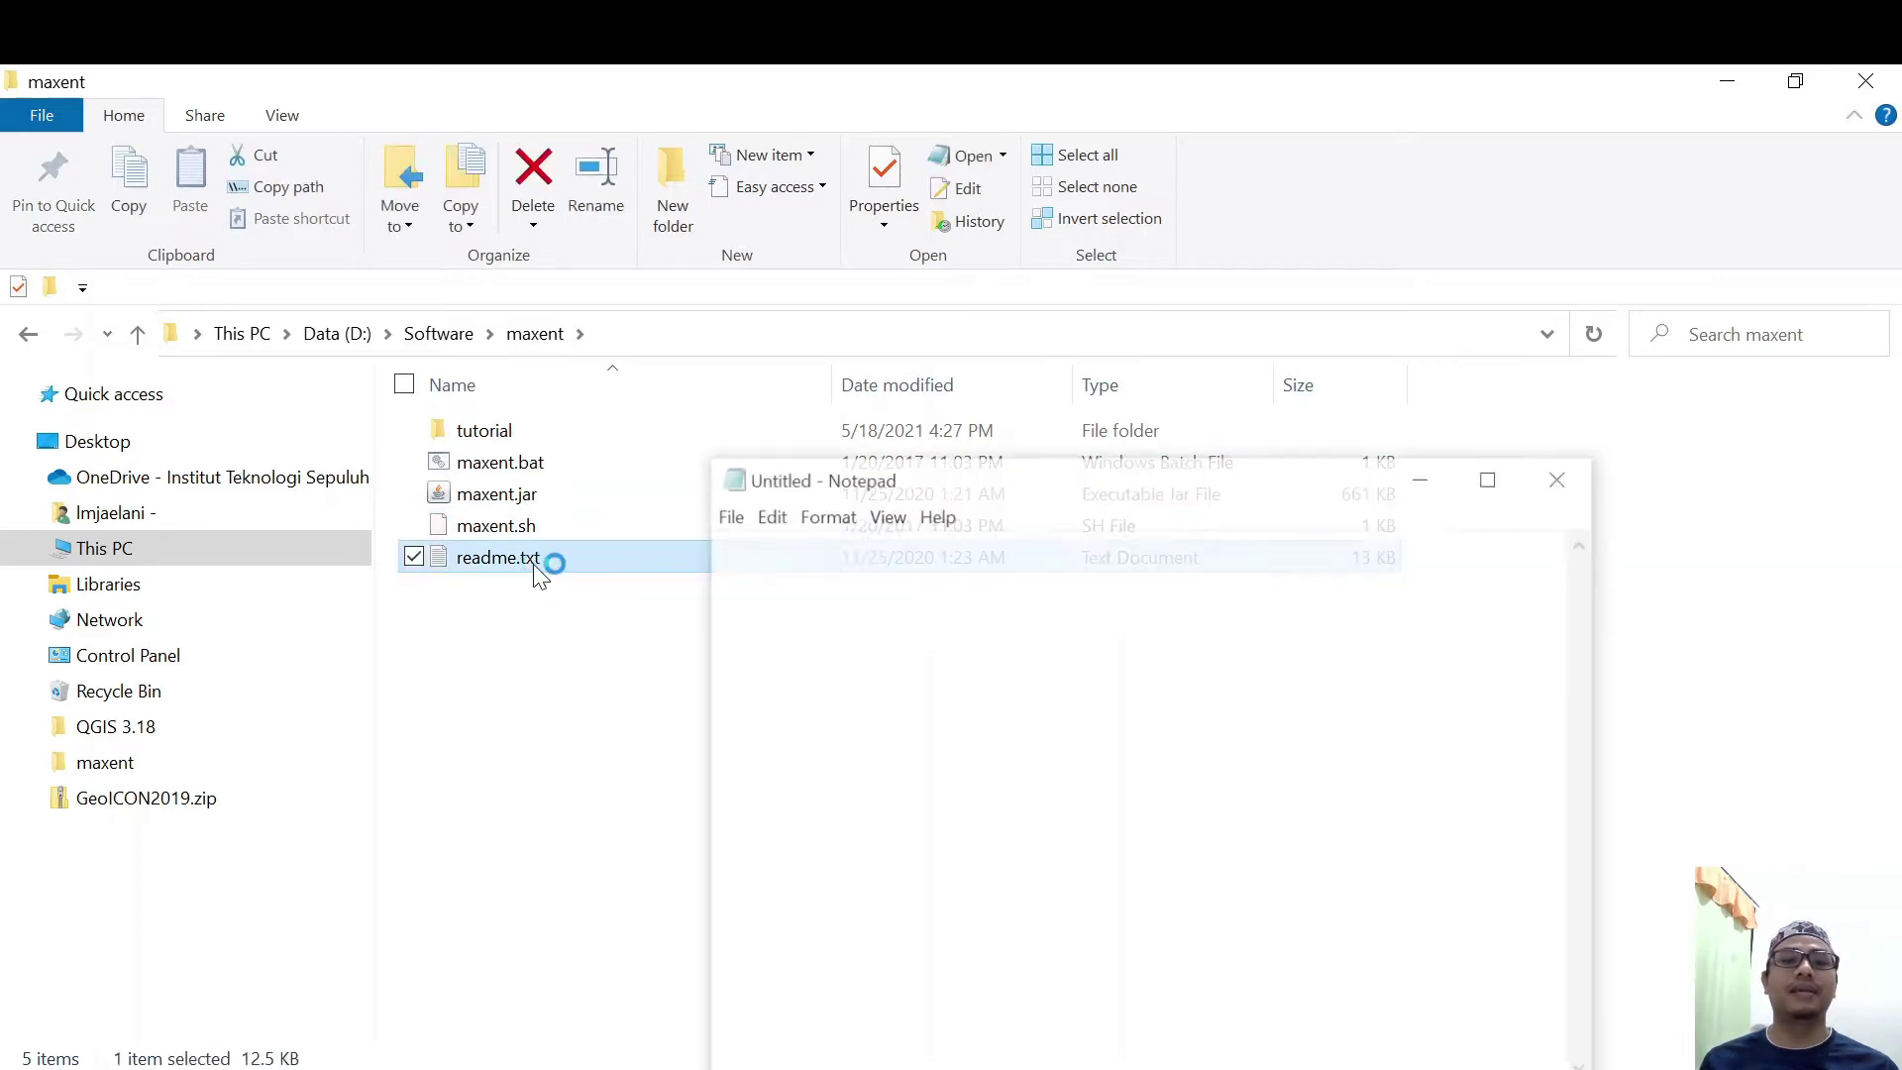
{"action": "left_click_drag", "start_coordinate": [904, 480], "coordinate": [1255, 276]}
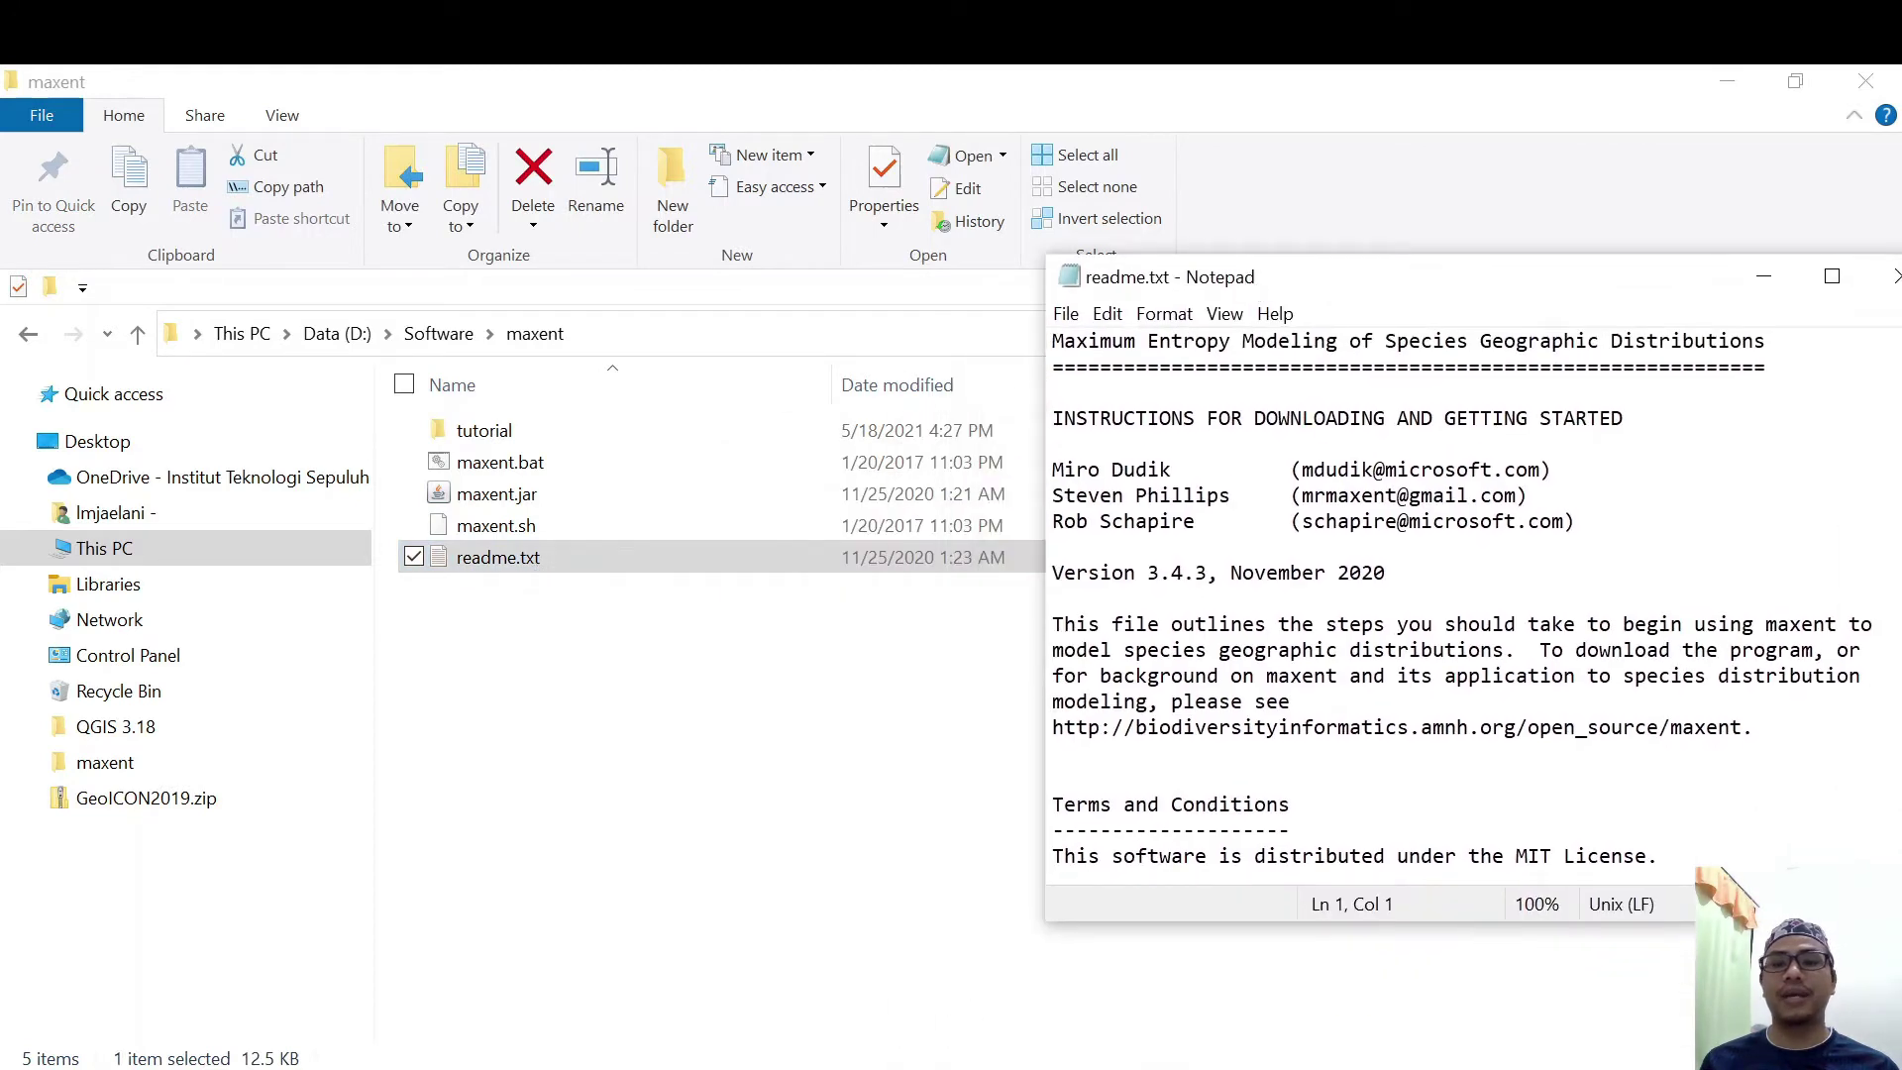
{"action": "scroll", "coordinate": [1462, 609], "scroll_direction": "down", "scroll_amount": 13}
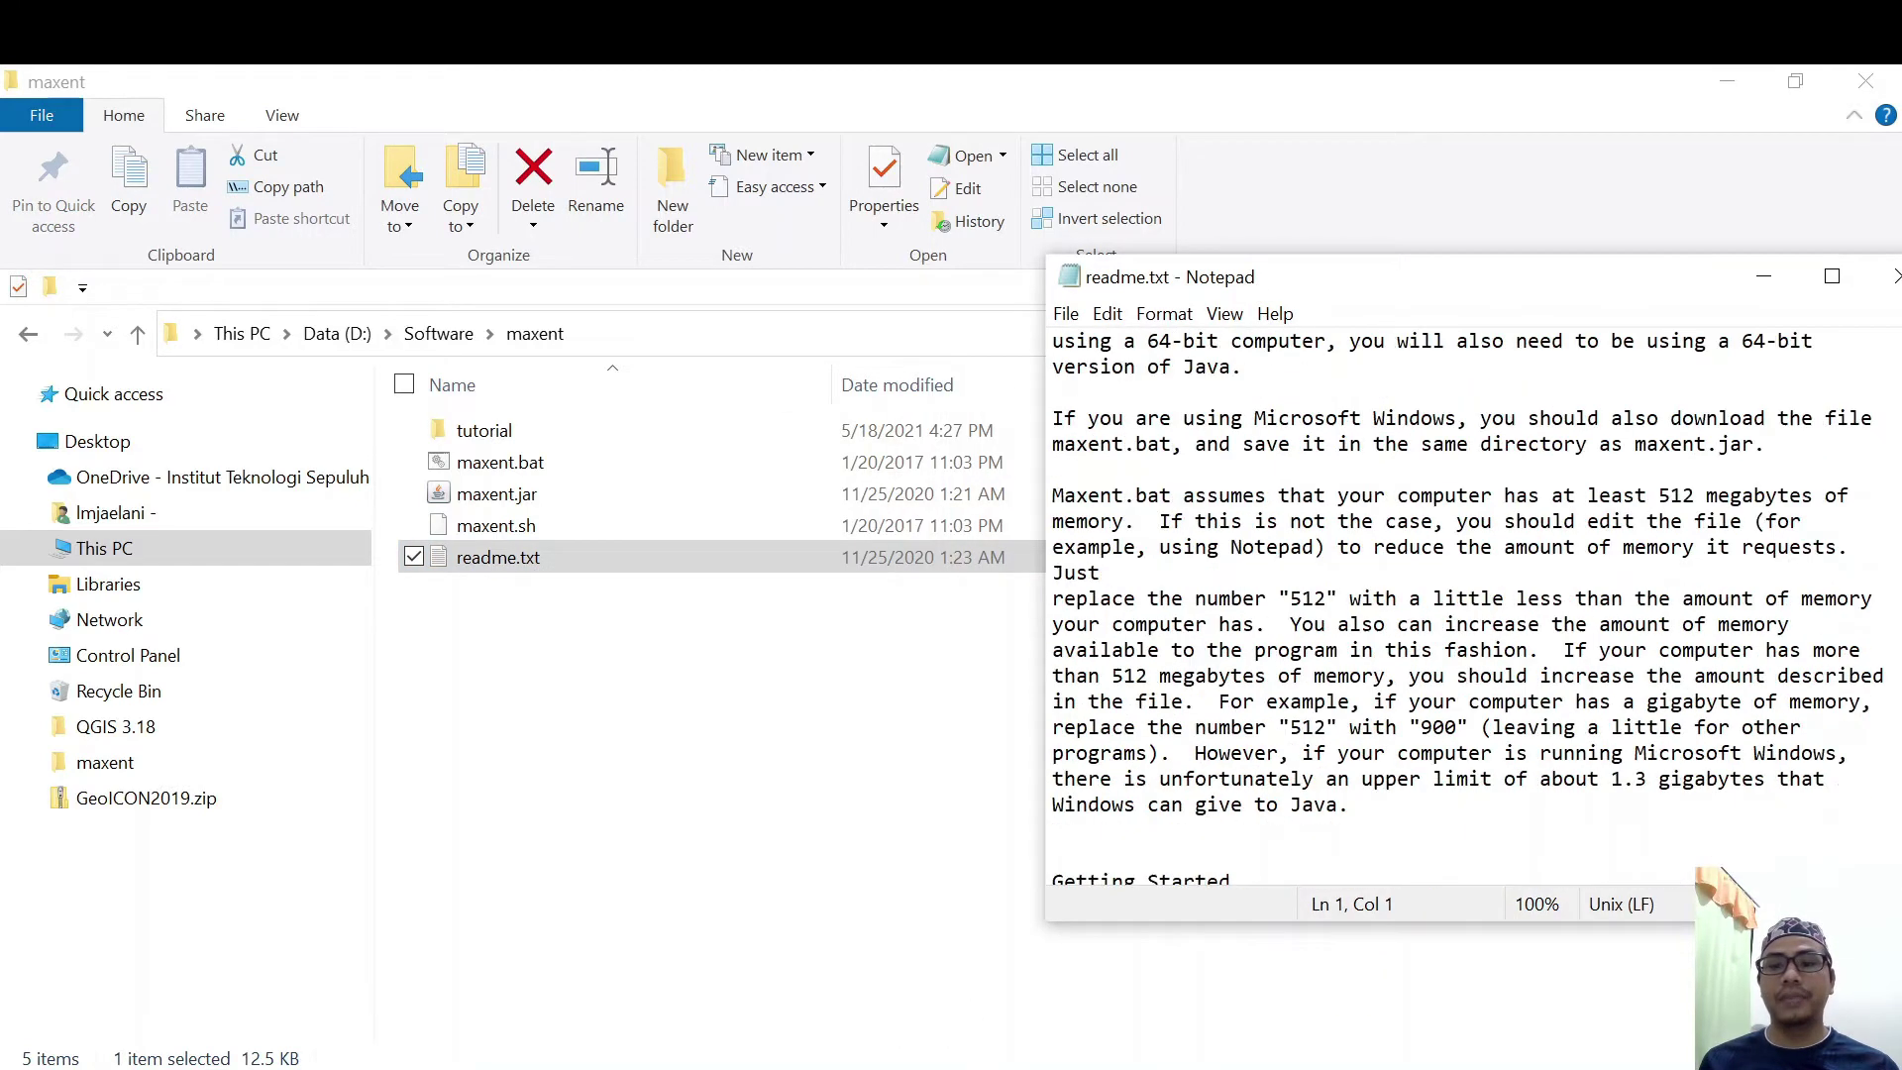
{"action": "scroll", "coordinate": [1462, 609], "scroll_direction": "down", "scroll_amount": 10}
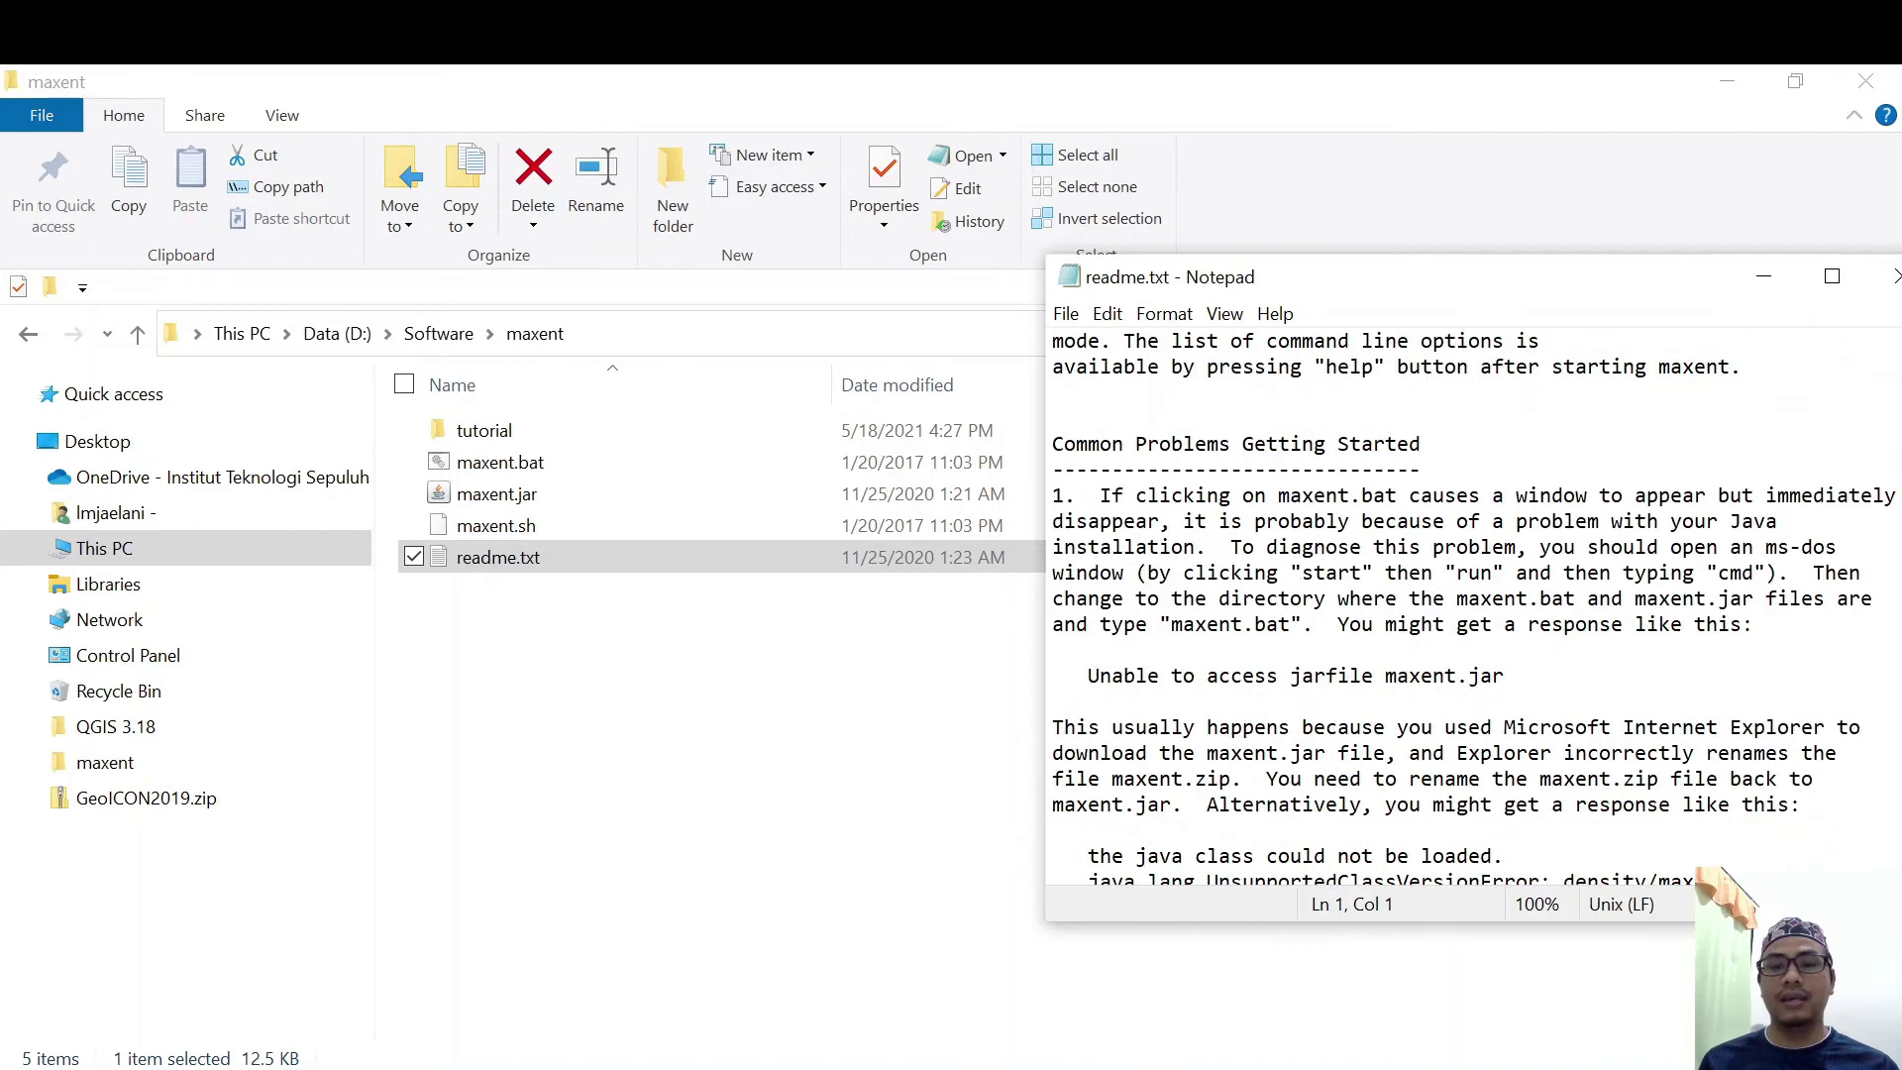
{"action": "scroll", "coordinate": [1462, 610], "scroll_direction": "down", "scroll_amount": 8}
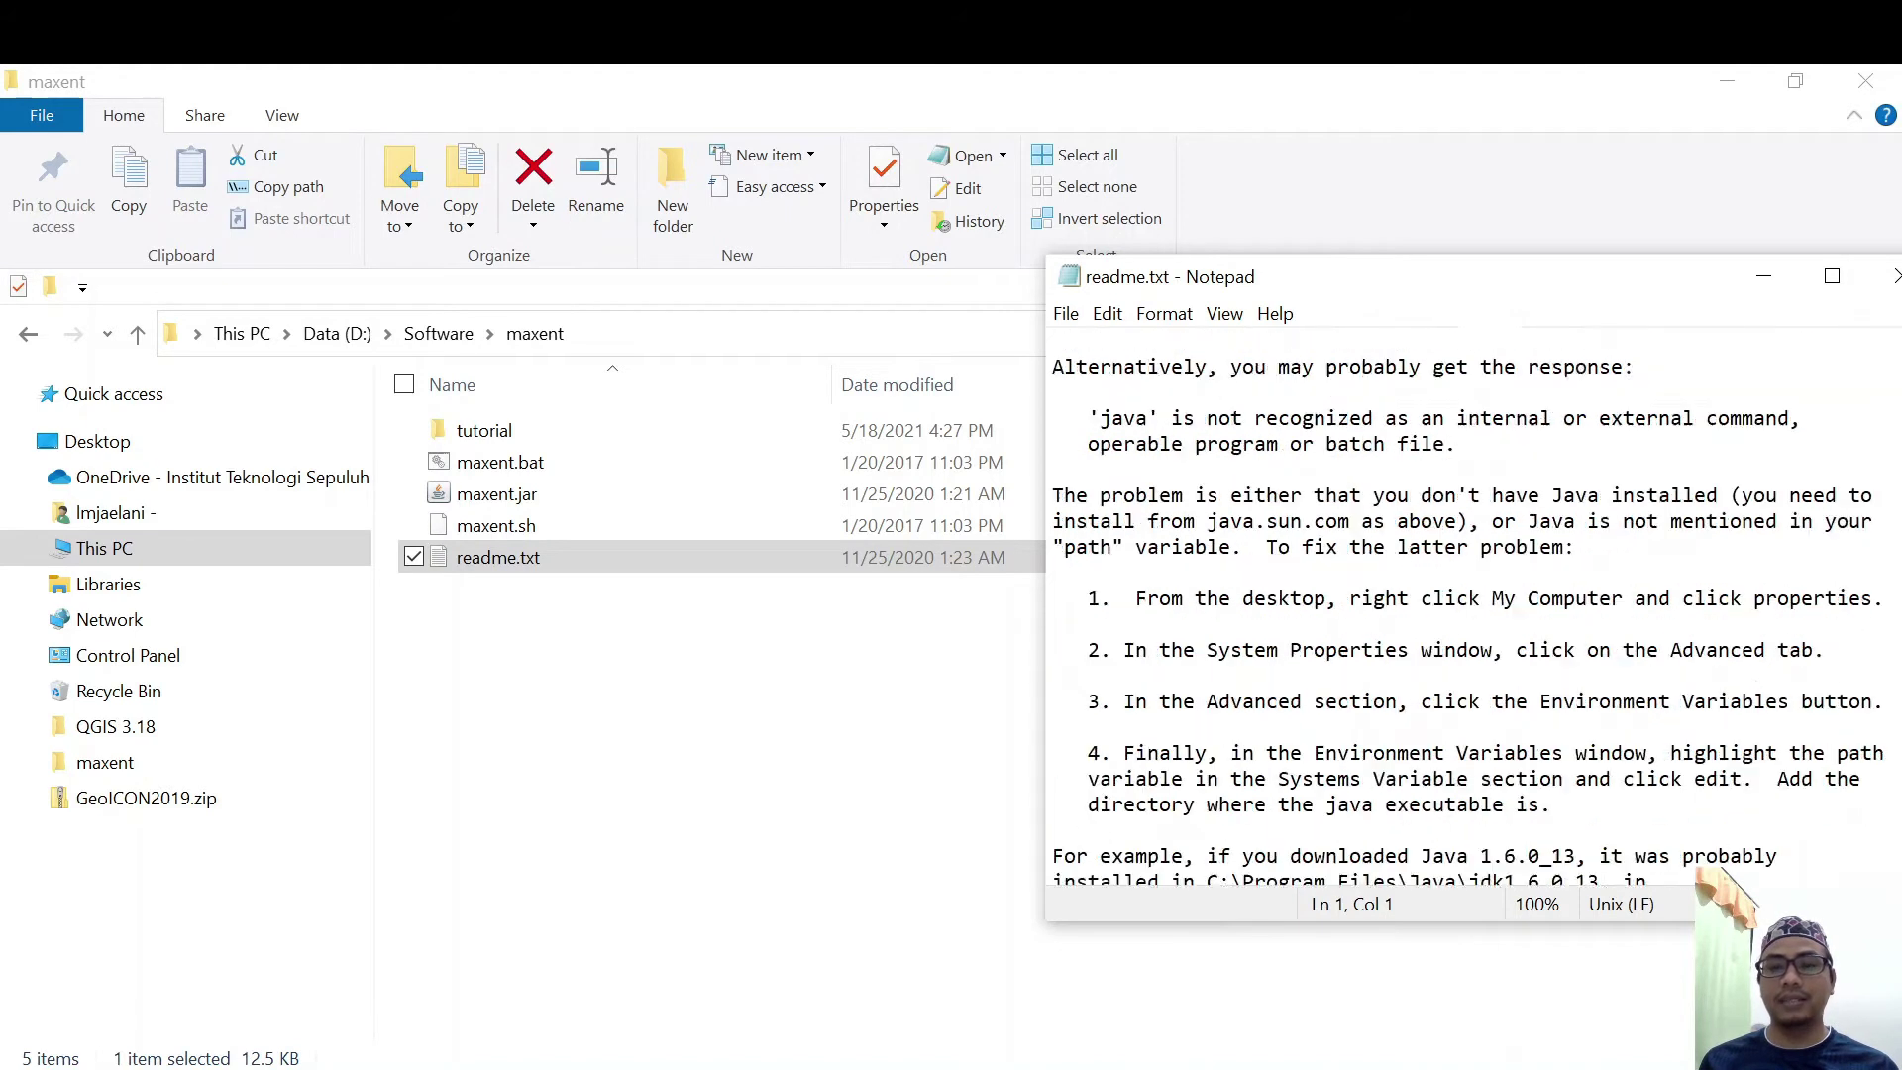
{"action": "scroll", "coordinate": [1462, 609], "scroll_direction": "down", "scroll_amount": 5}
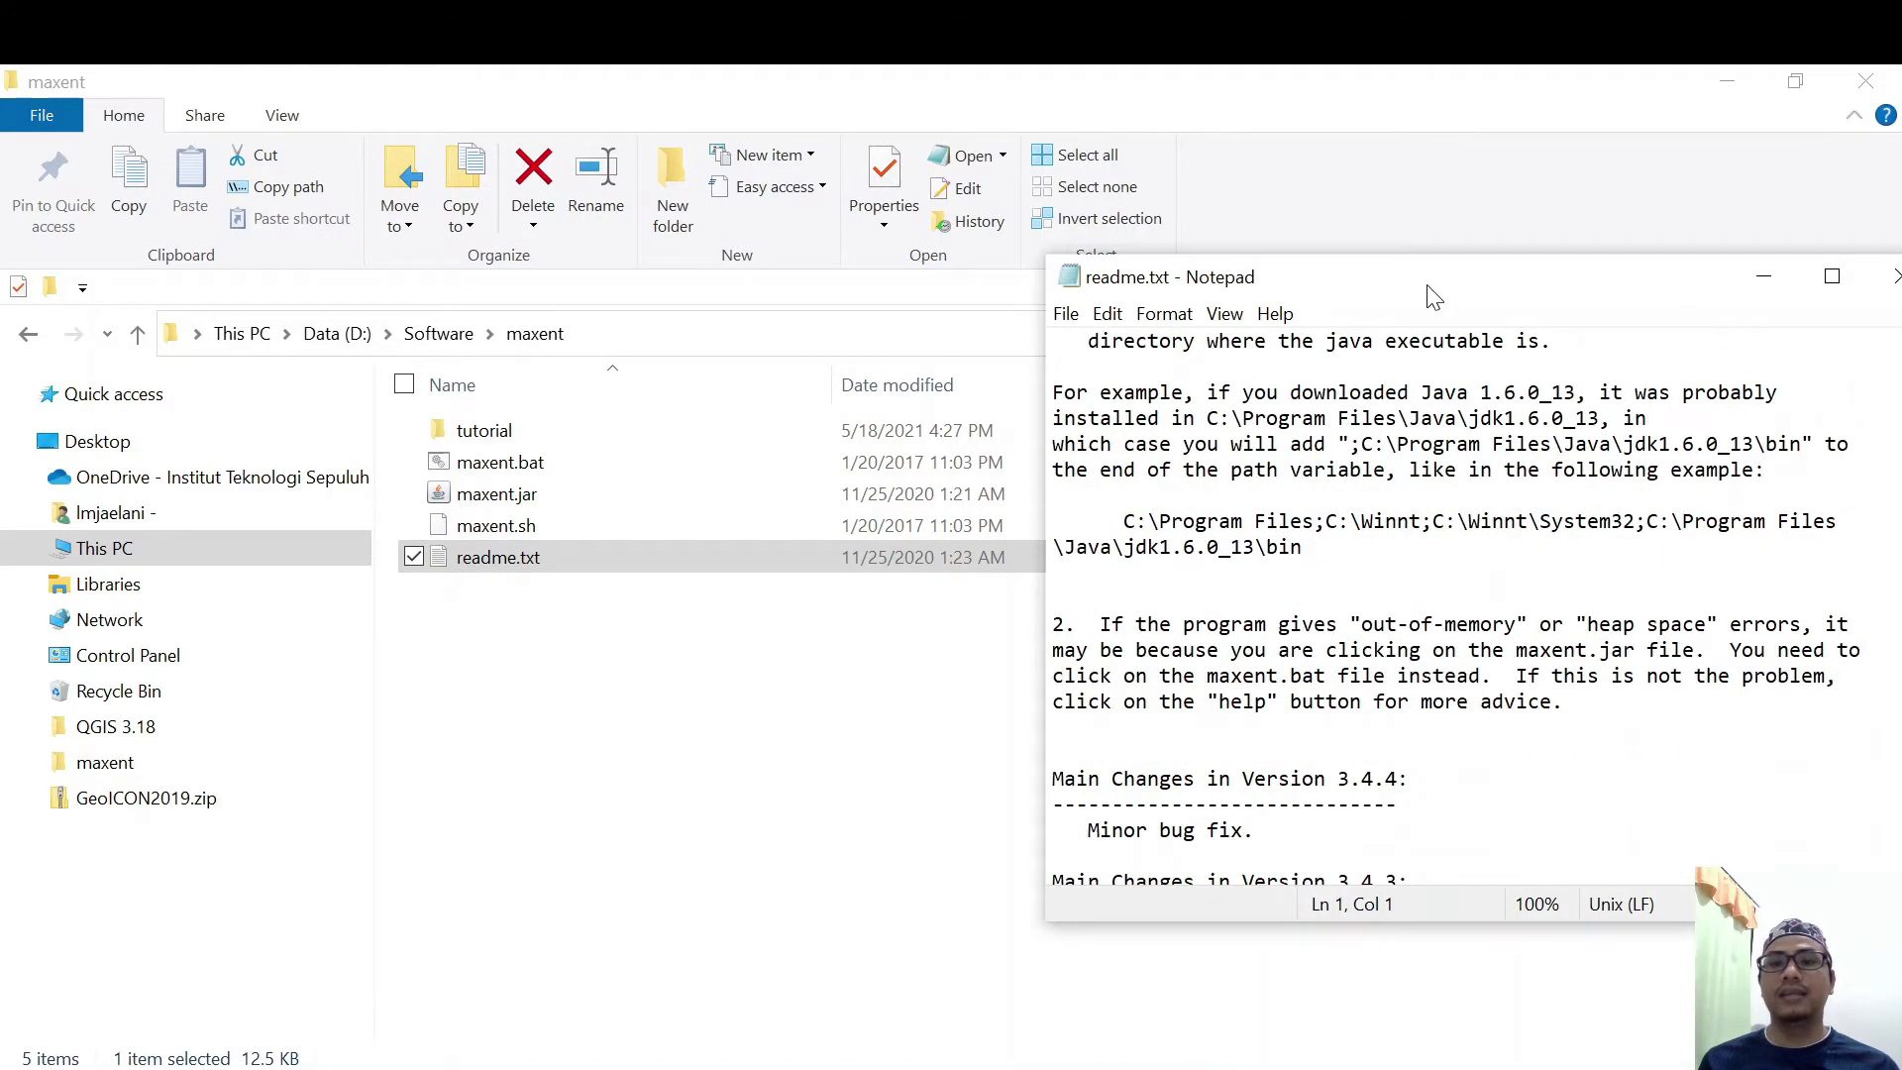
{"action": "left_click_drag", "start_coordinate": [1432, 296], "coordinate": [1187, 268]}
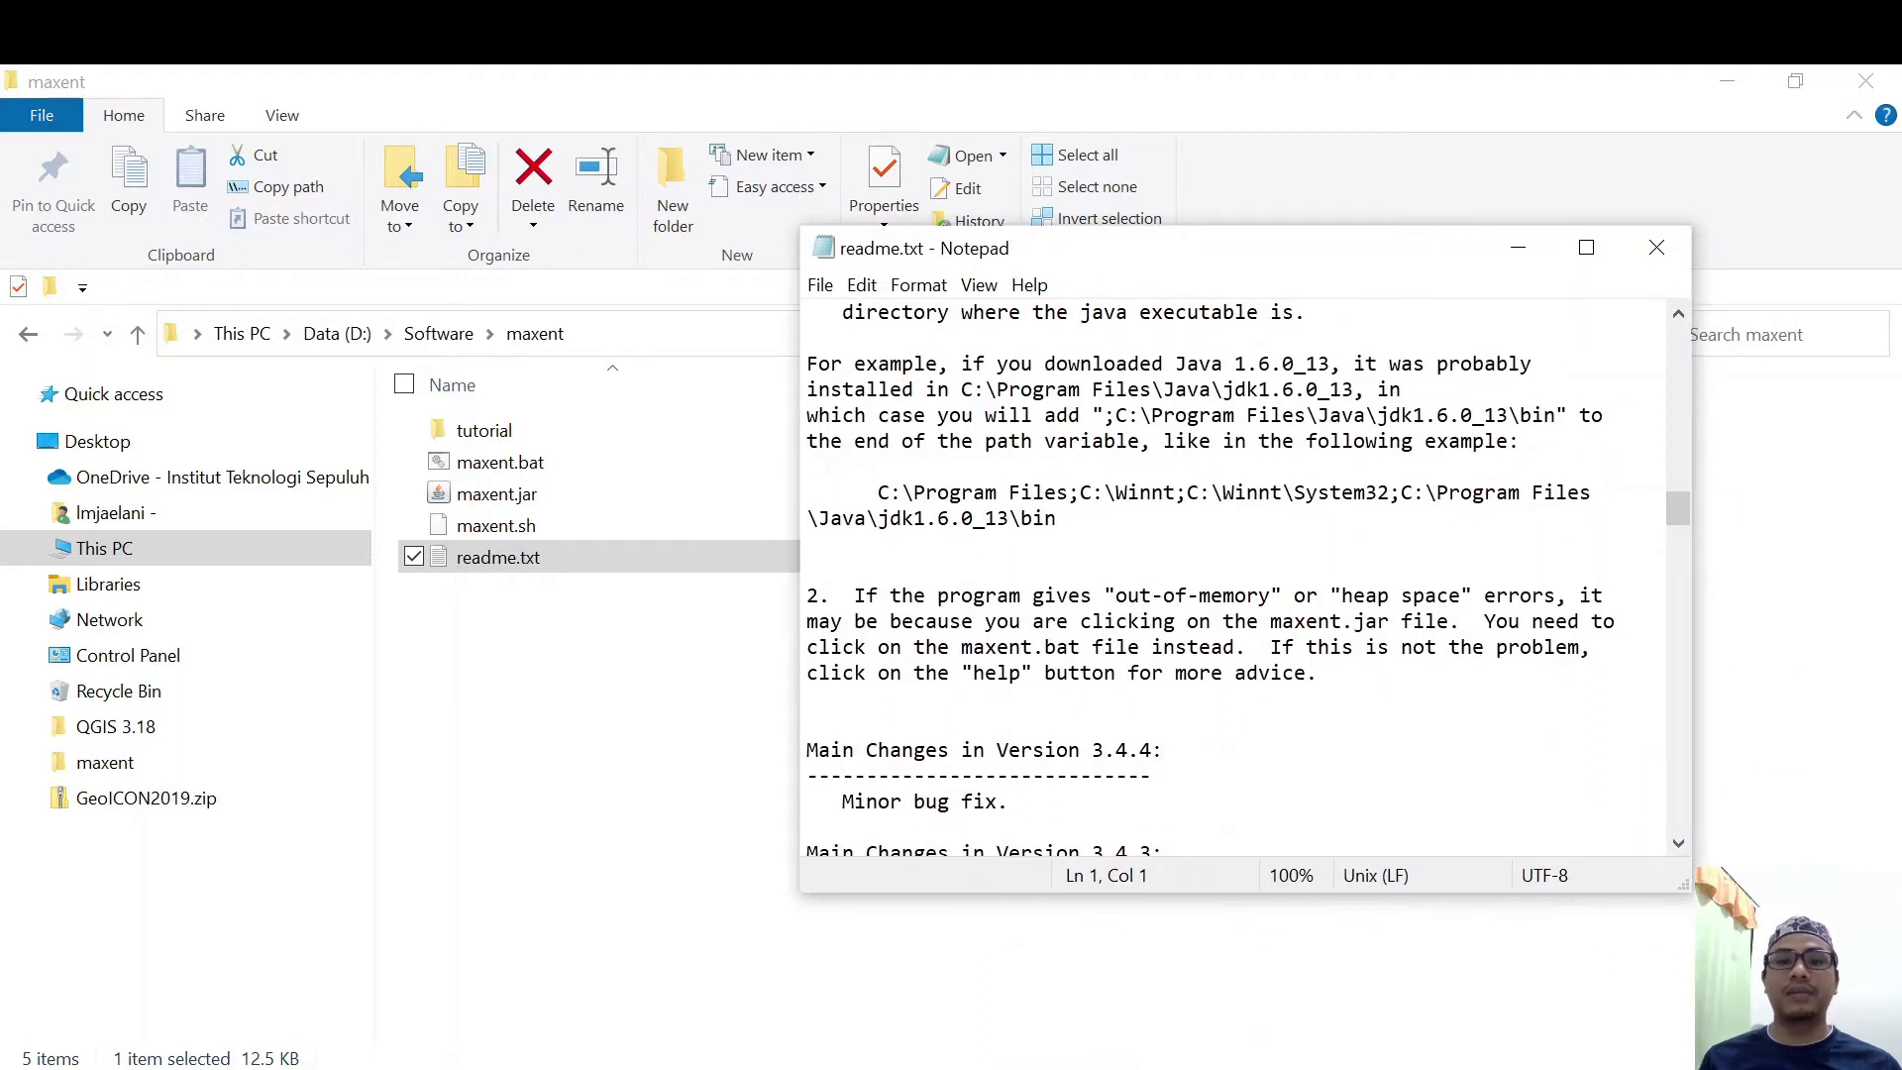
{"action": "scroll", "coordinate": [1248, 579], "scroll_direction": "down", "scroll_amount": 11}
{"action": "scroll", "coordinate": [1239, 579], "scroll_direction": "down", "scroll_amount": 16}
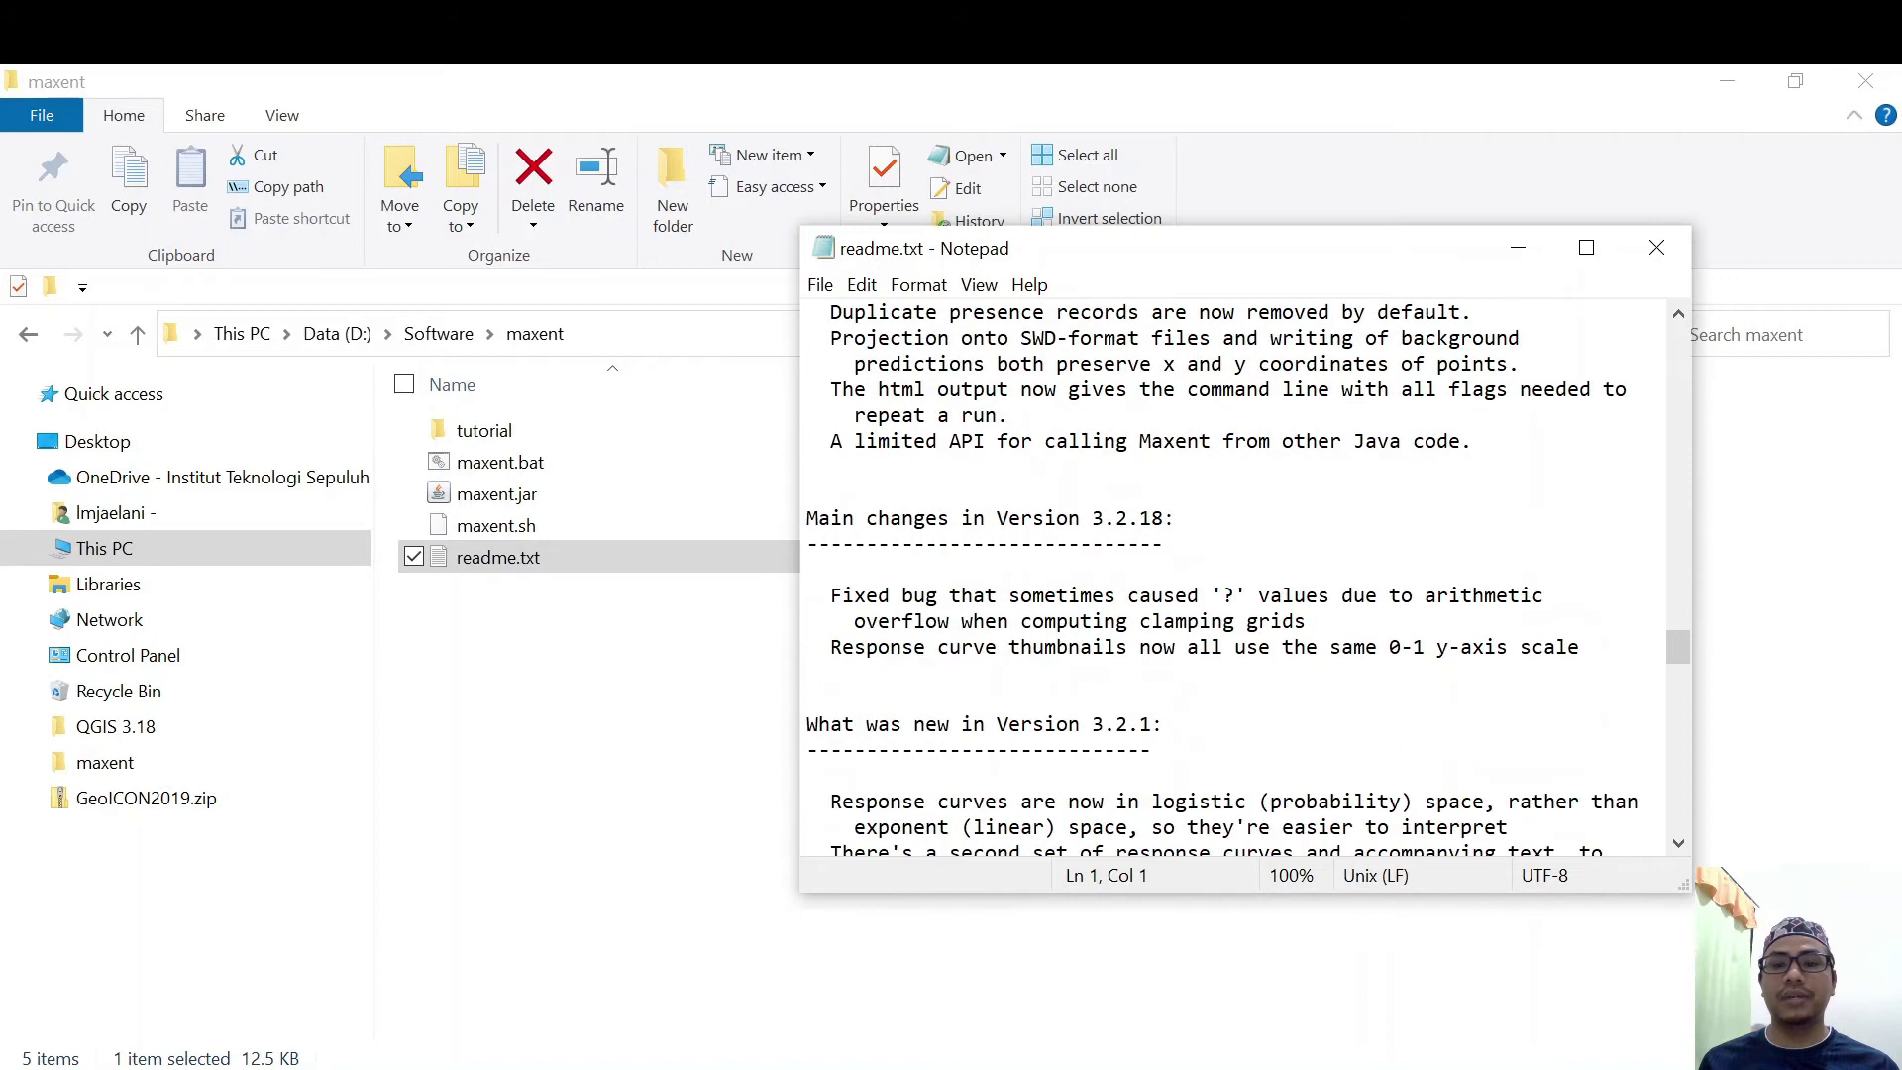
{"action": "left_click_drag", "start_coordinate": [1677, 654], "coordinate": [1662, 384]}
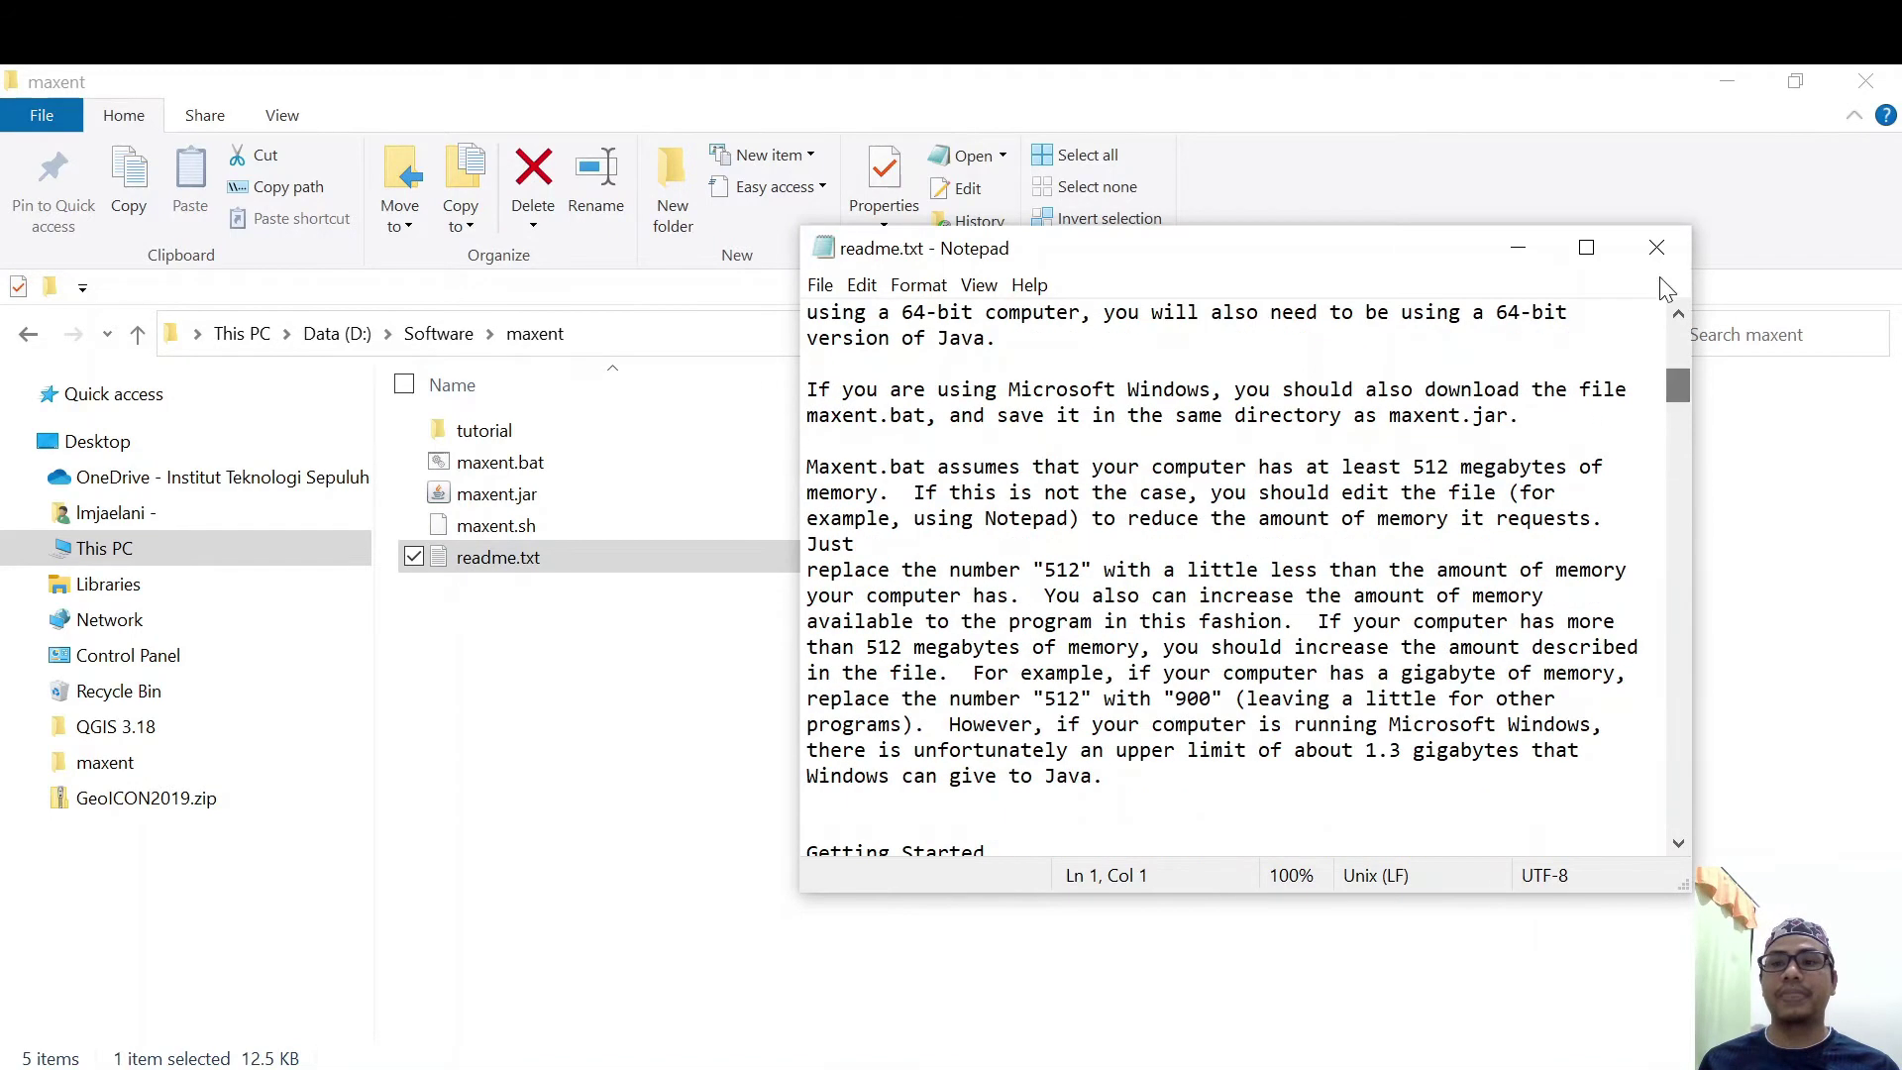
{"action": "left_click", "coordinate": [1668, 244]}
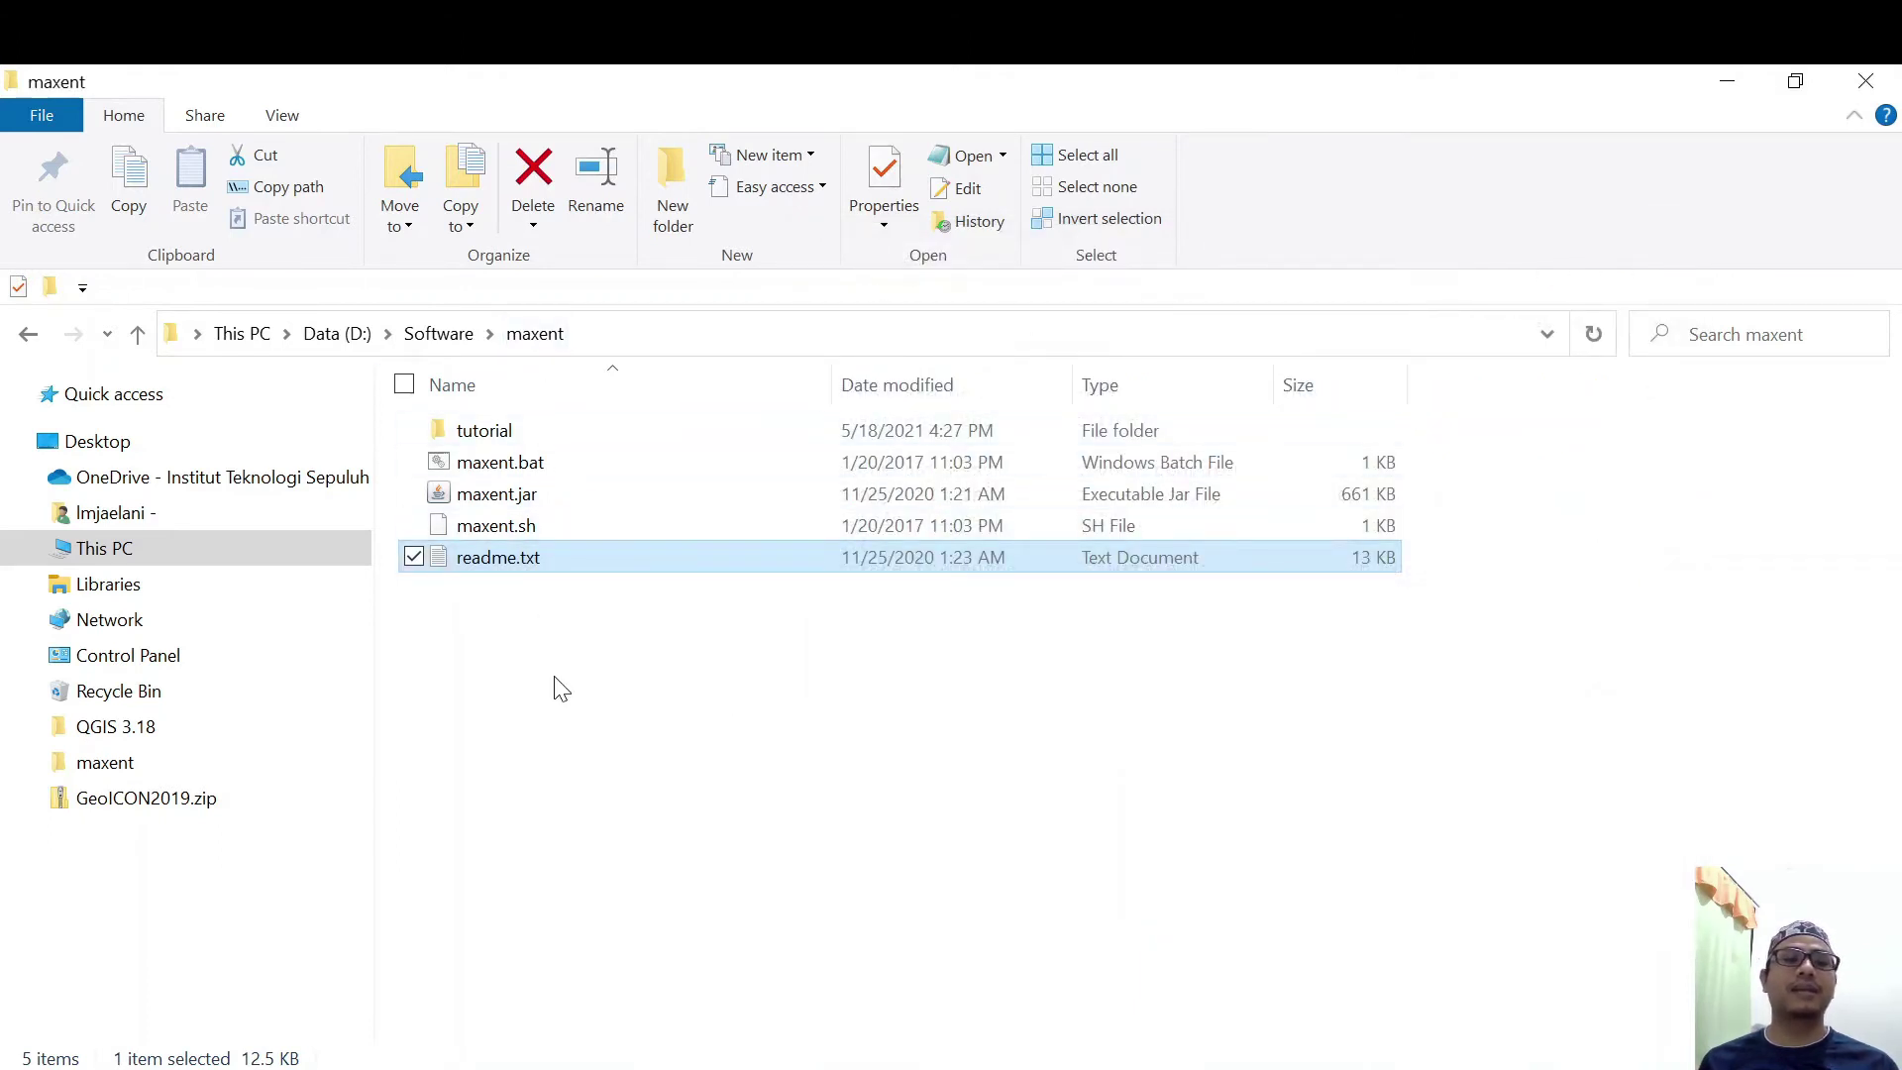
Select the four program files from maxent.bat through readme.txt, and clear the selection
{"action": "left_click", "coordinate": [535, 474]}
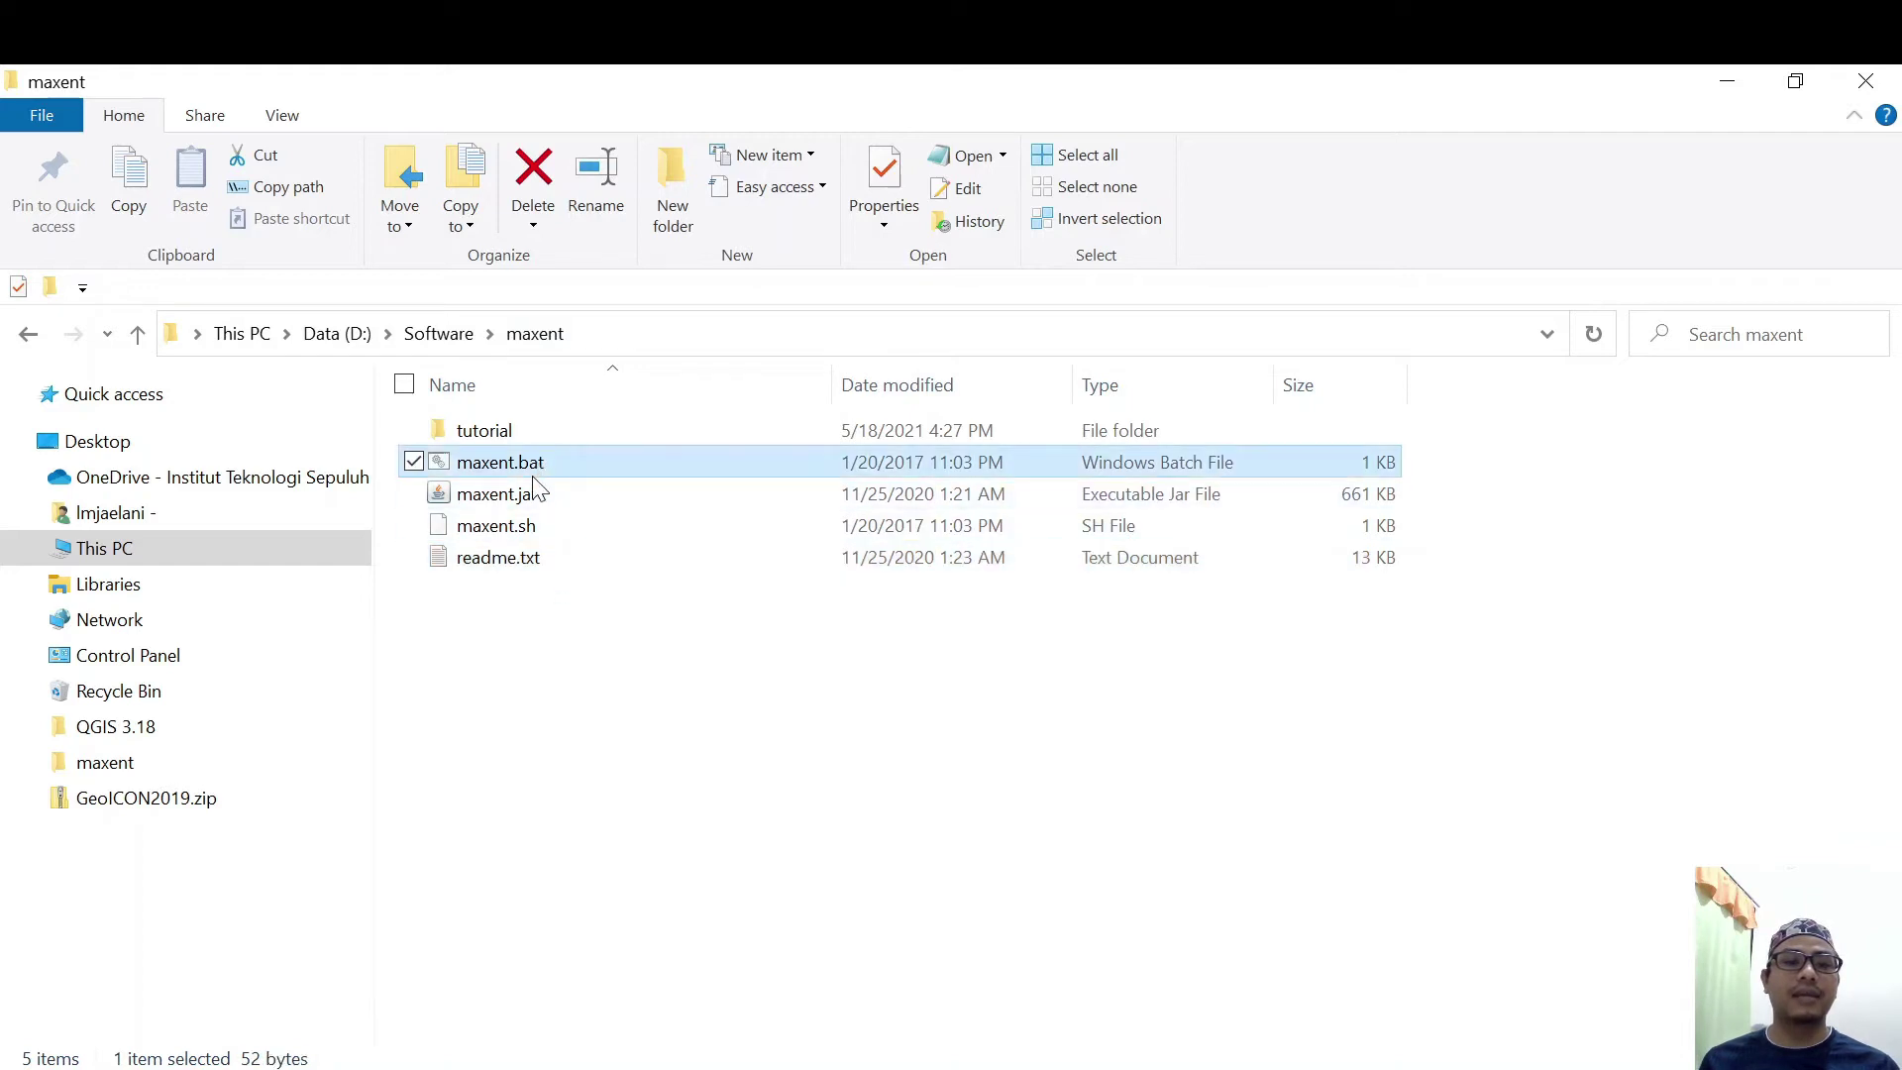
{"action": "left_click", "coordinate": [523, 559], "text": "shift"}
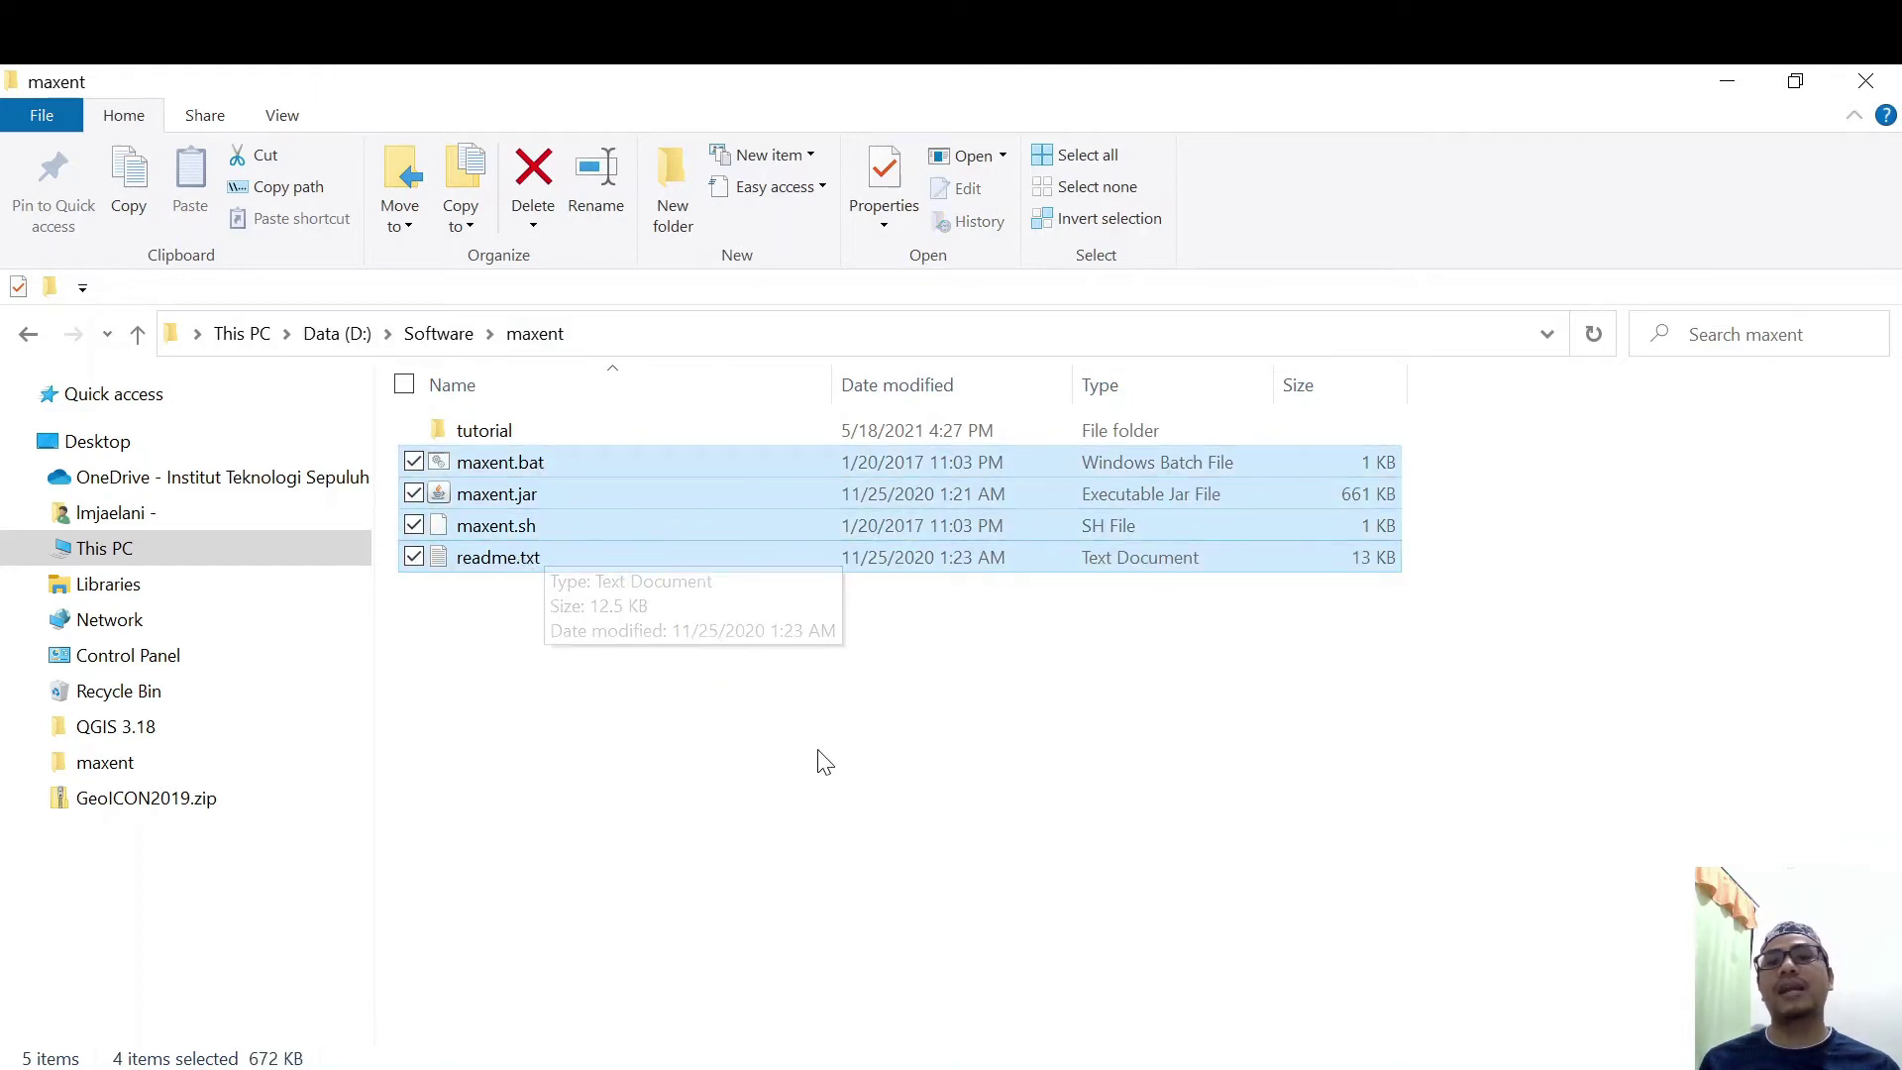
{"action": "left_click", "coordinate": [977, 766]}
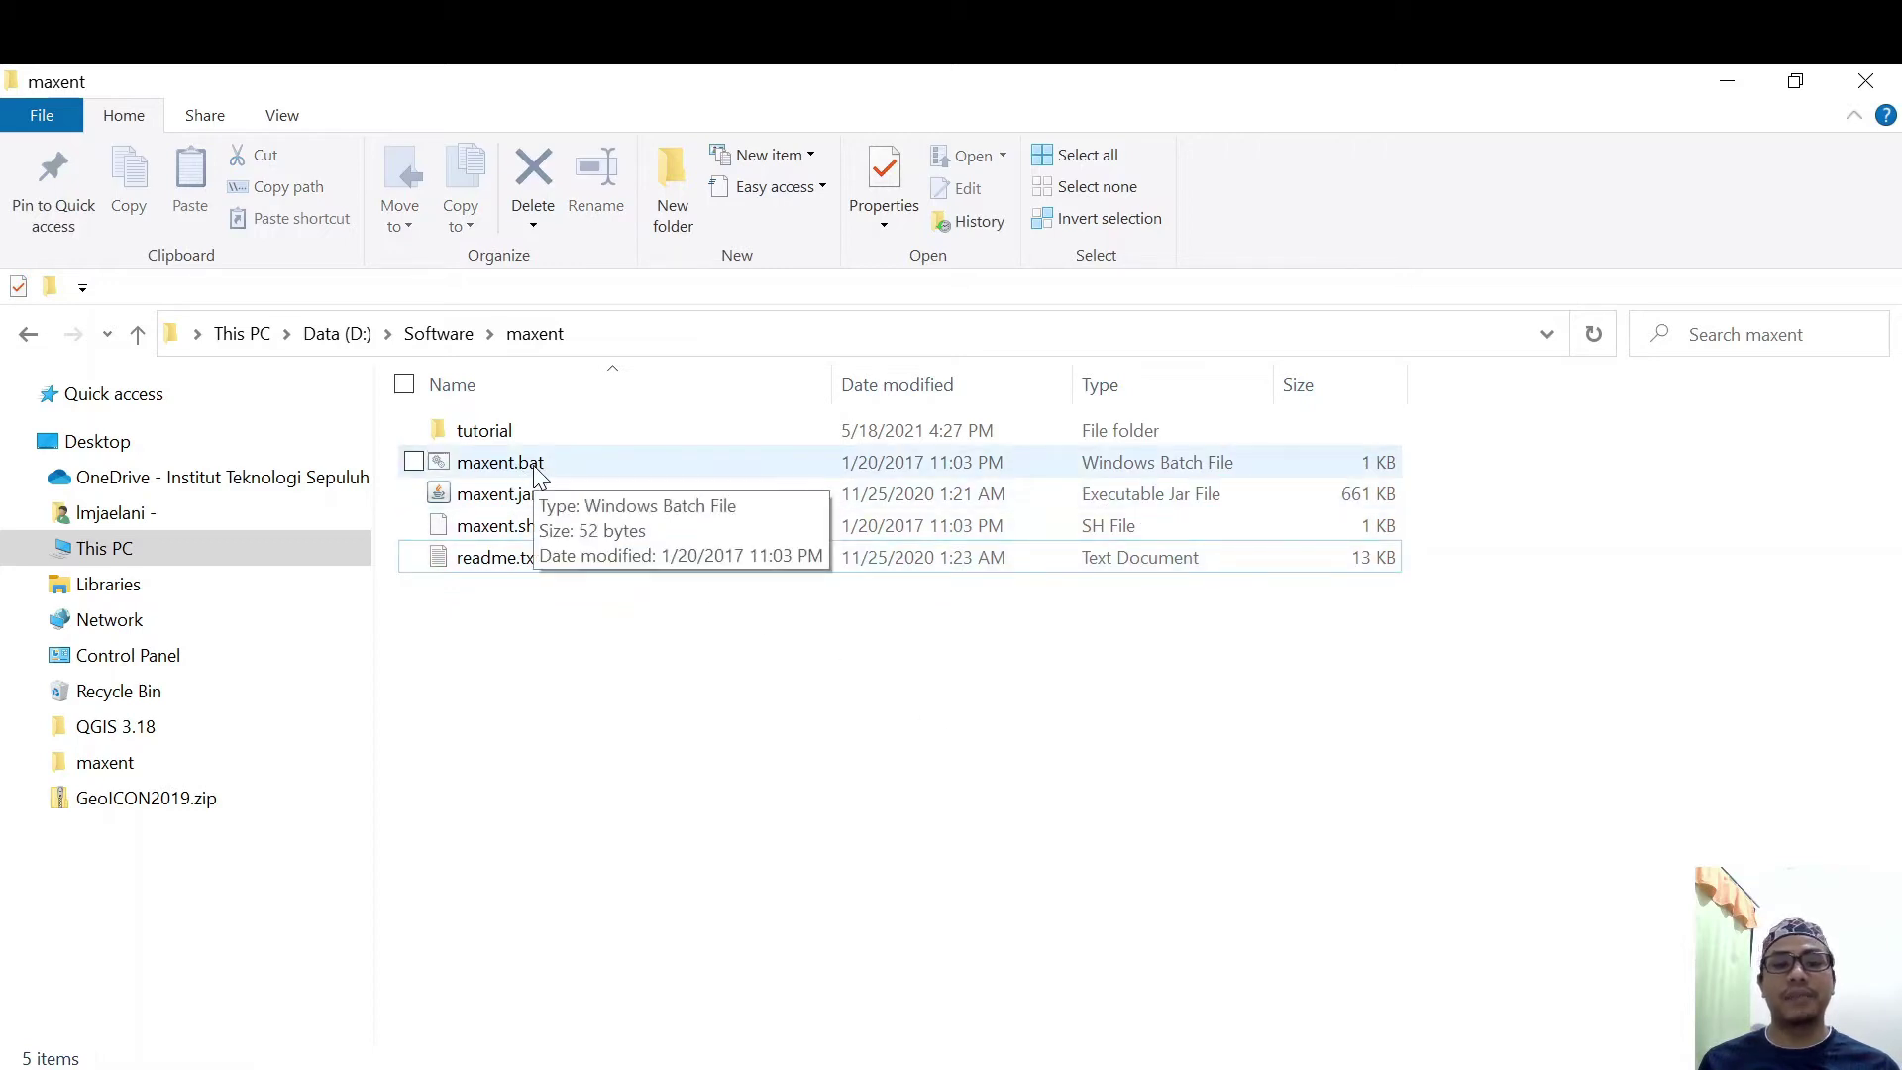
Switch back to the Maxent web page in the browser and review its tutorial and dataset download links
{"action": "key", "text": "alt+Tab"}
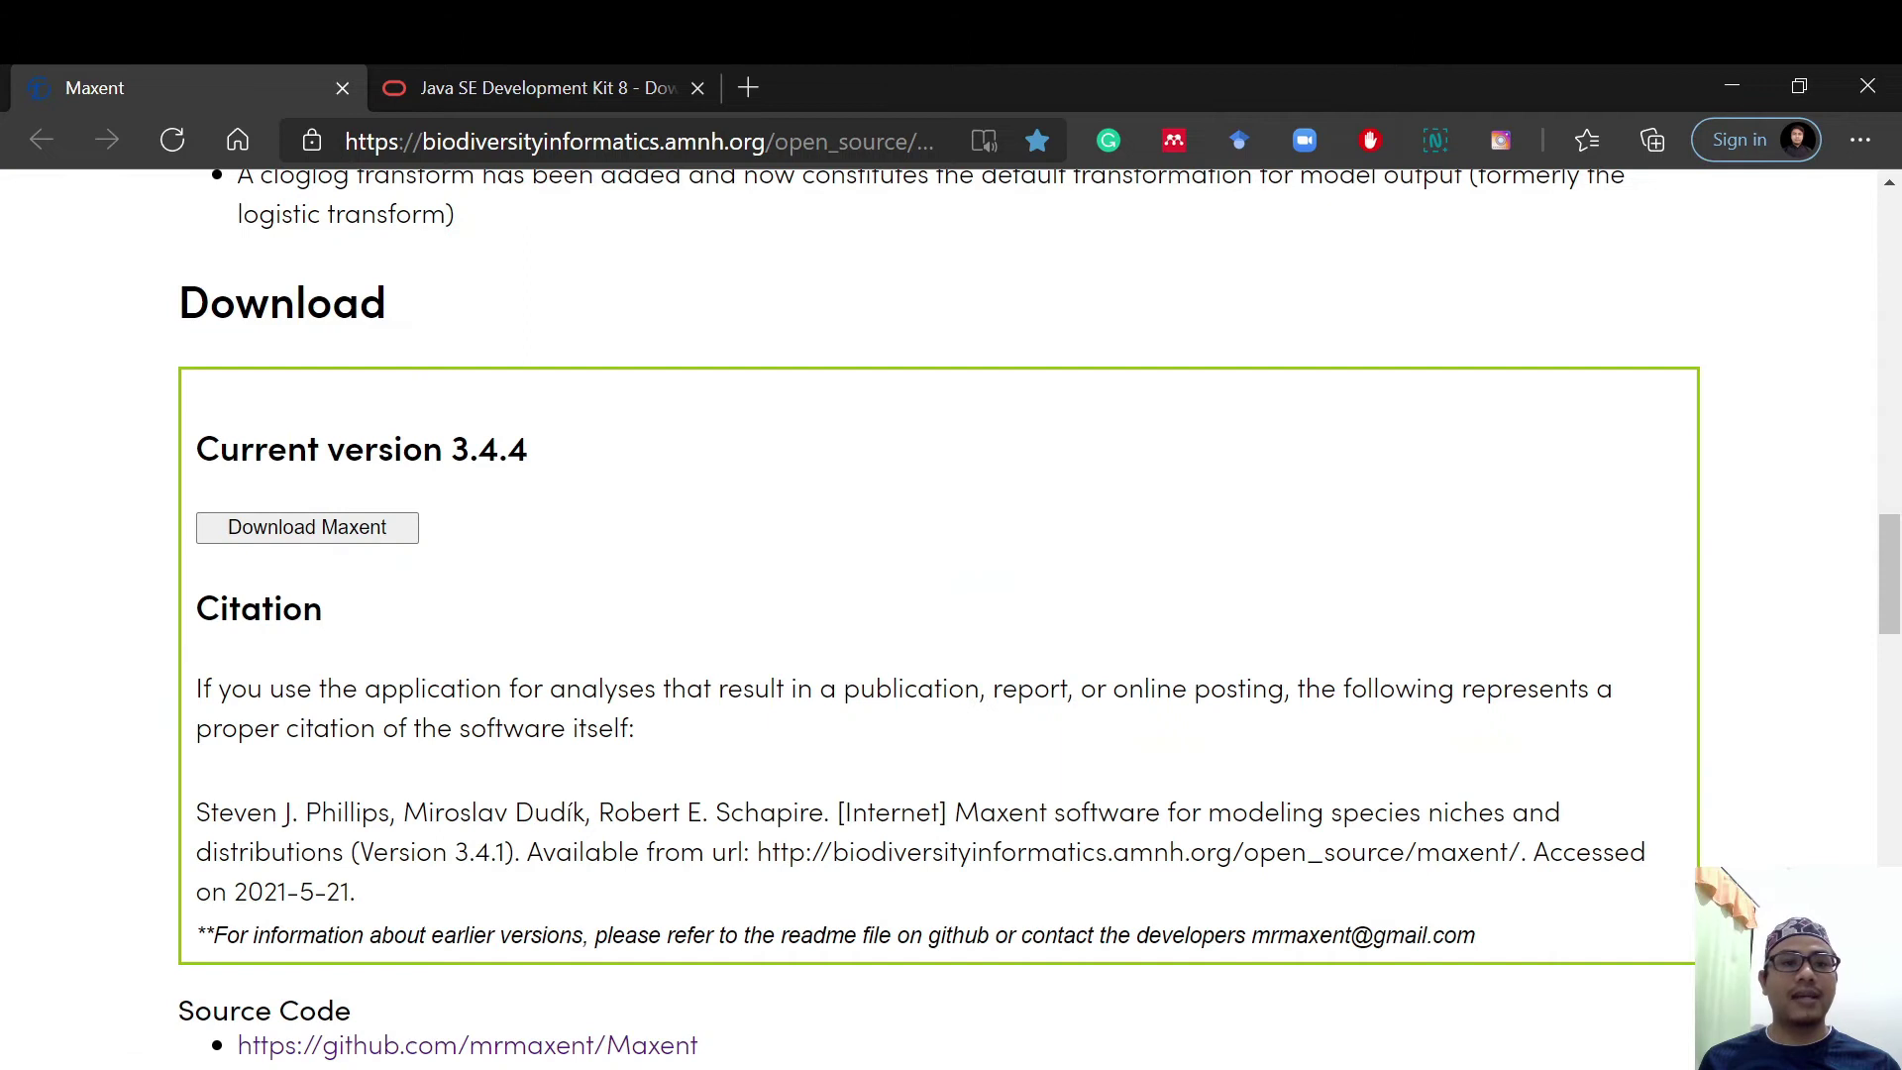
{"action": "scroll", "coordinate": [822, 830], "scroll_direction": "down", "scroll_amount": 3}
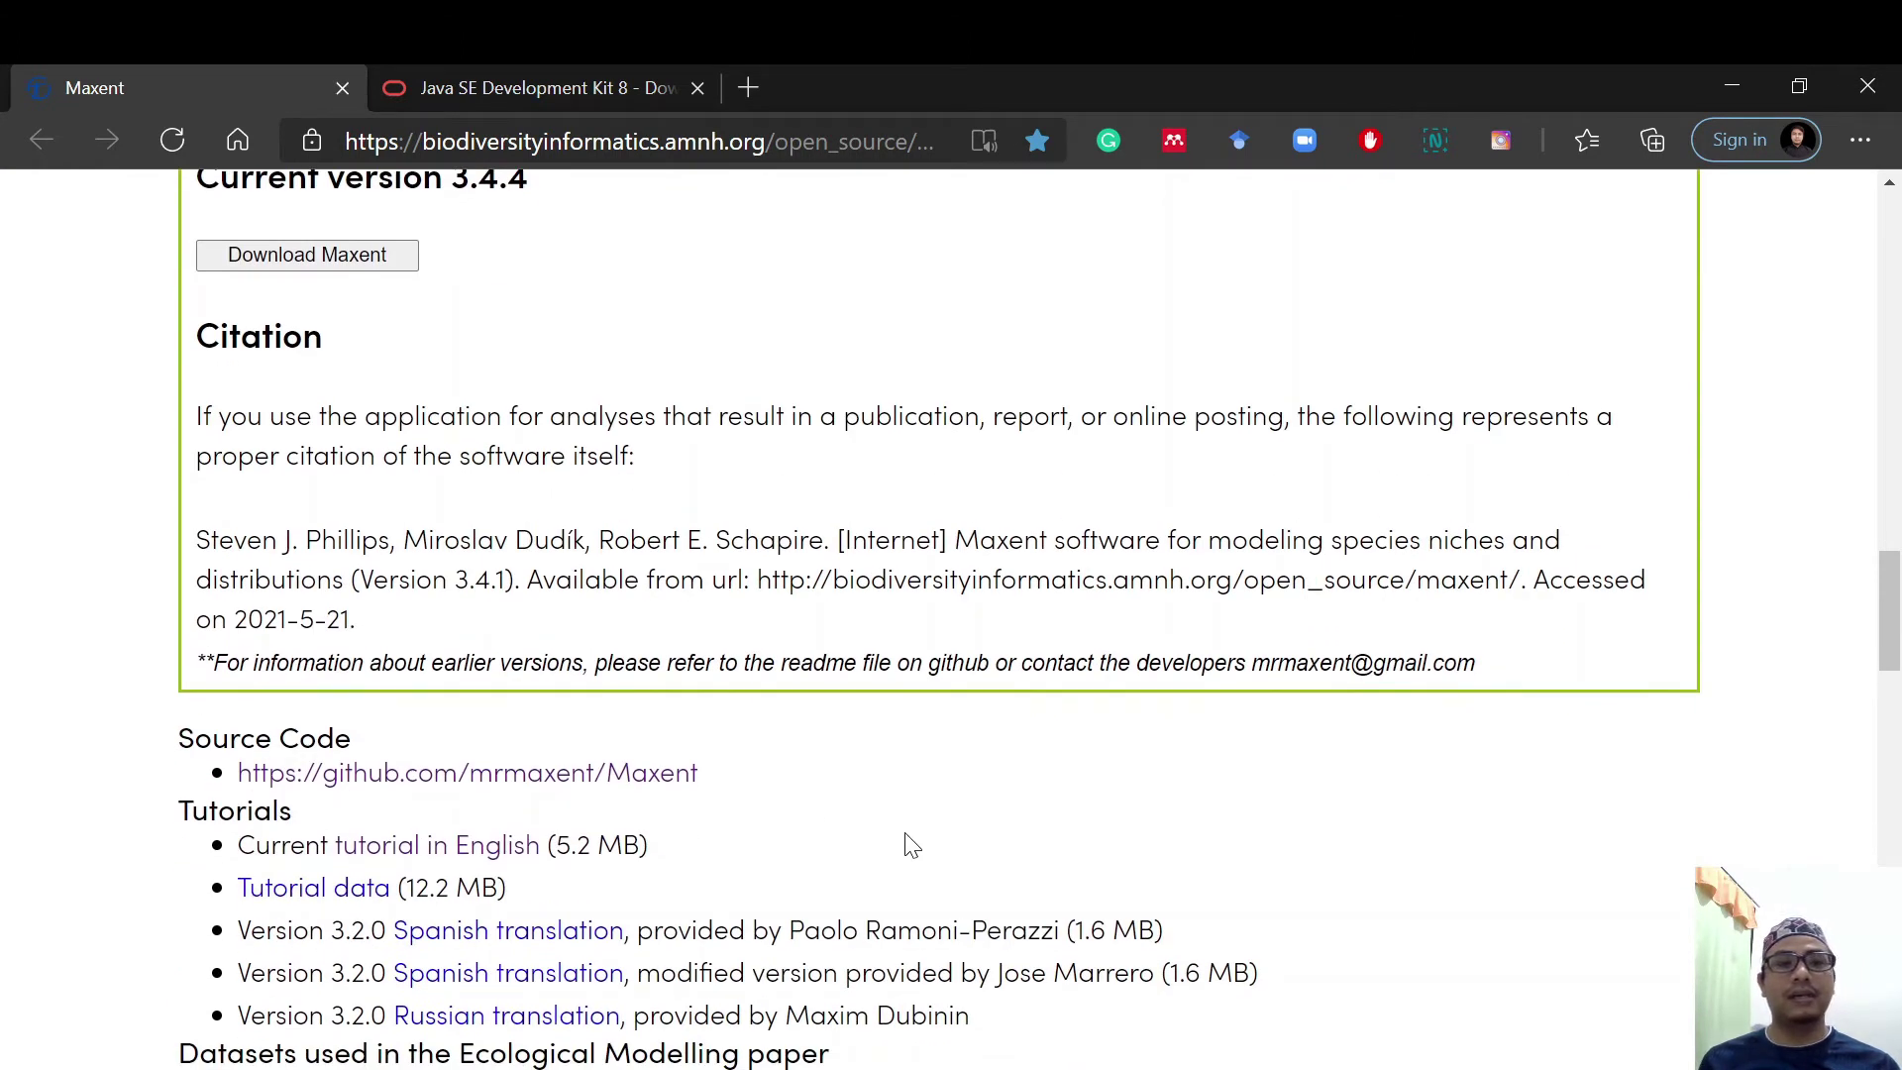
{"action": "scroll", "coordinate": [912, 845], "scroll_direction": "down", "scroll_amount": 3}
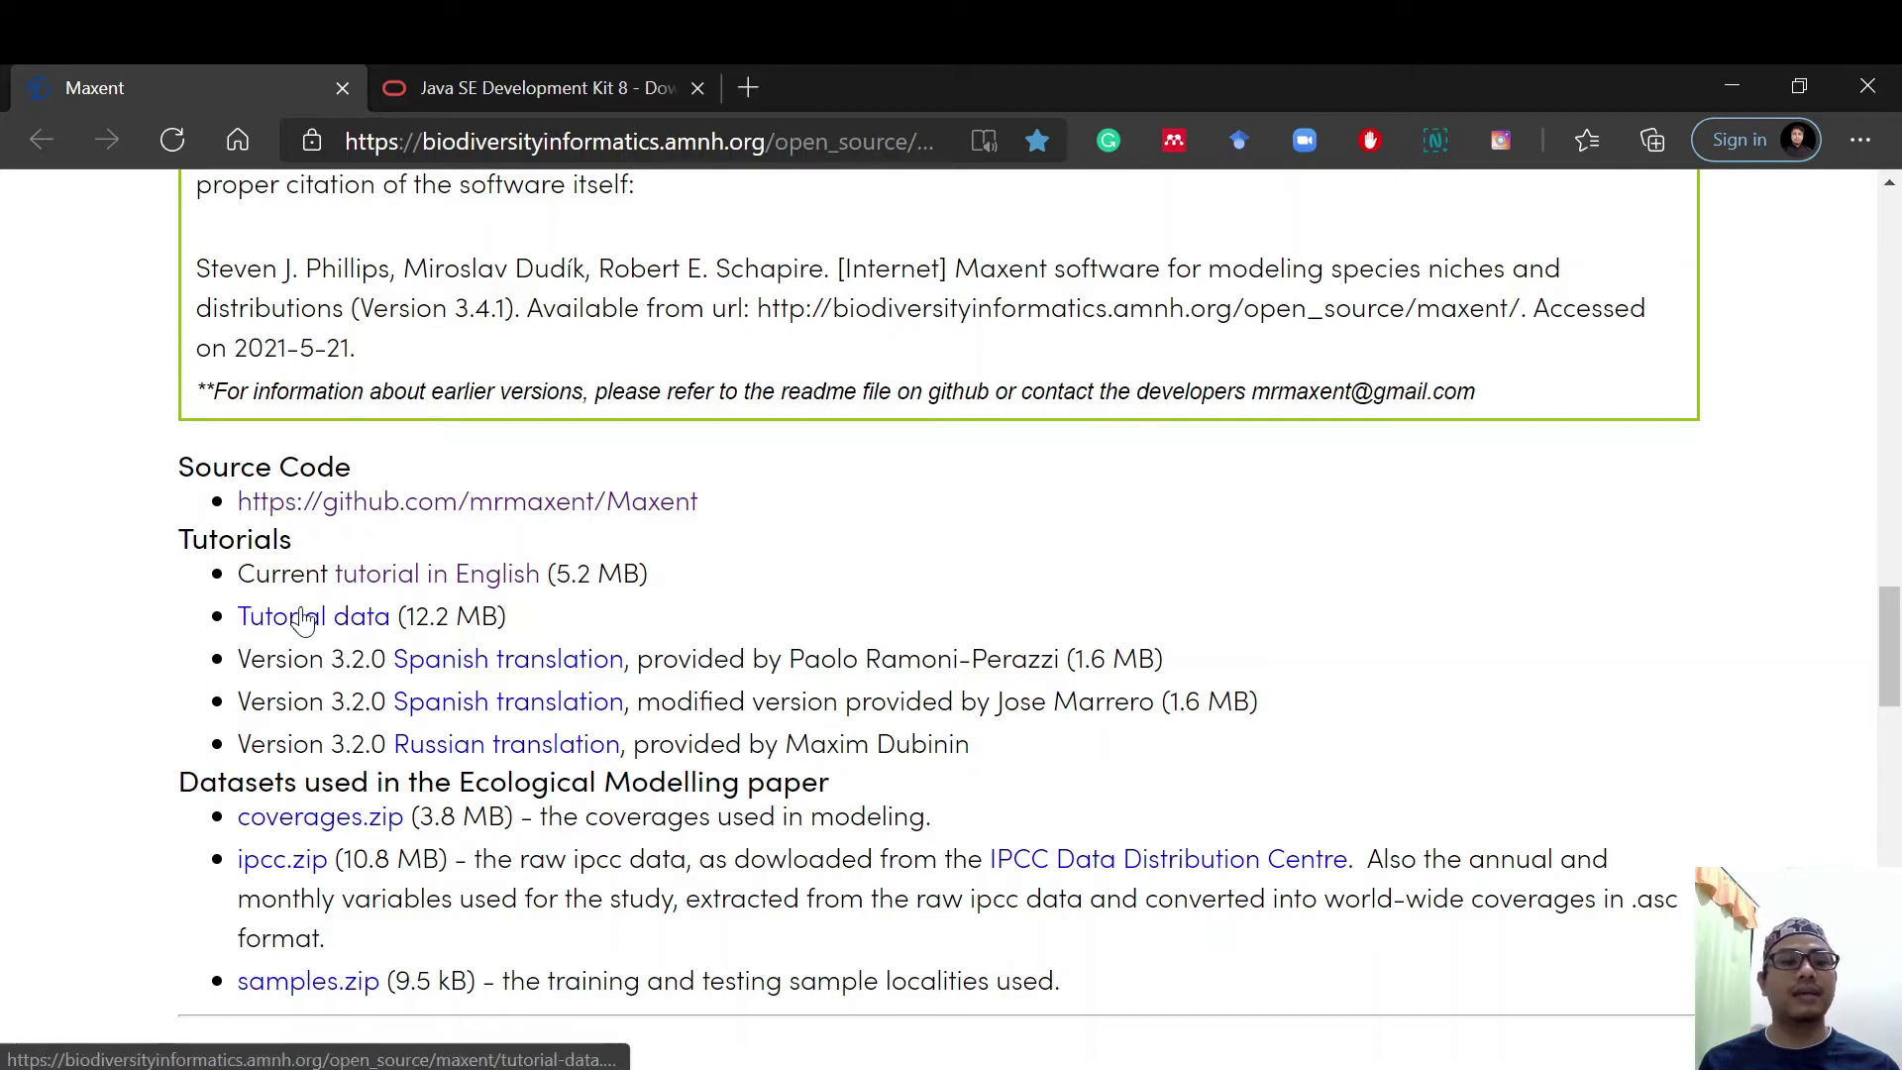
{"action": "scroll", "coordinate": [303, 618], "scroll_direction": "down", "scroll_amount": 1}
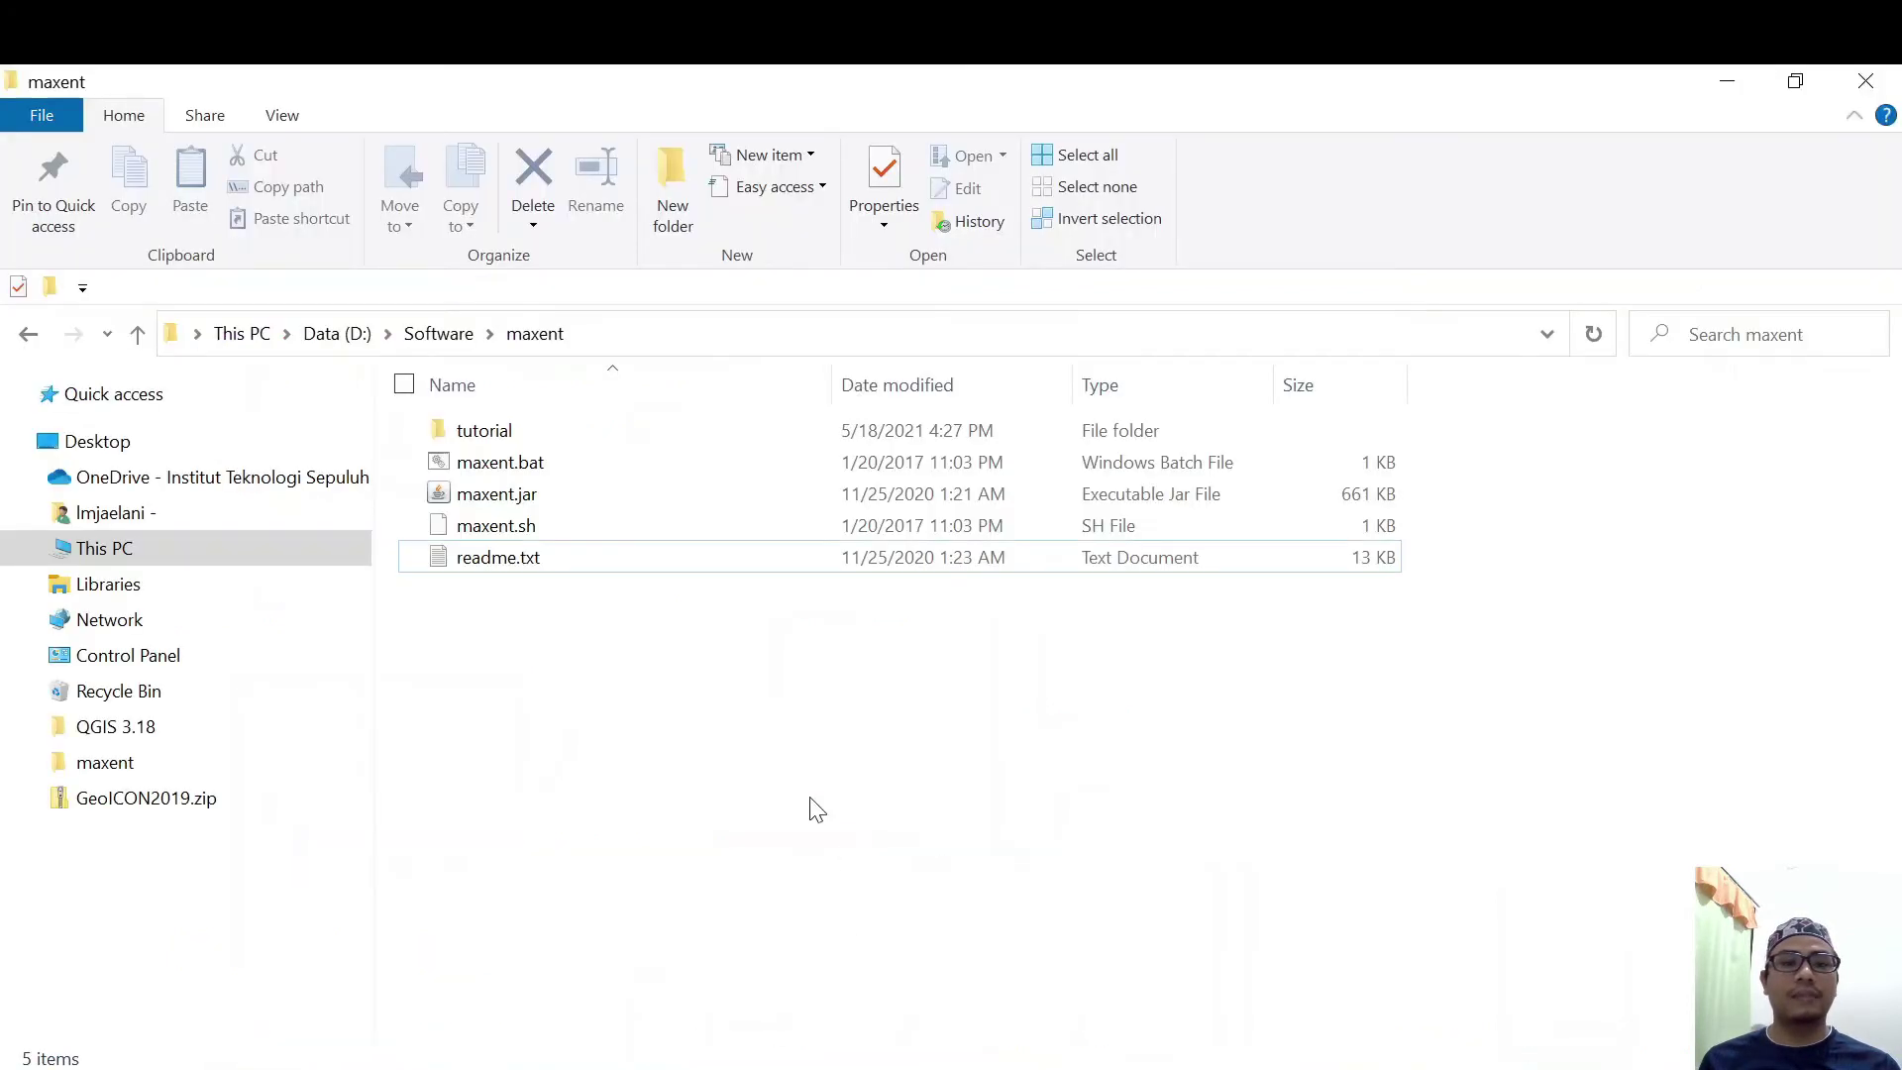
Open the layers folder inside the maxent tutorial folder in File Explorer
{"action": "double_click", "coordinate": [521, 432]}
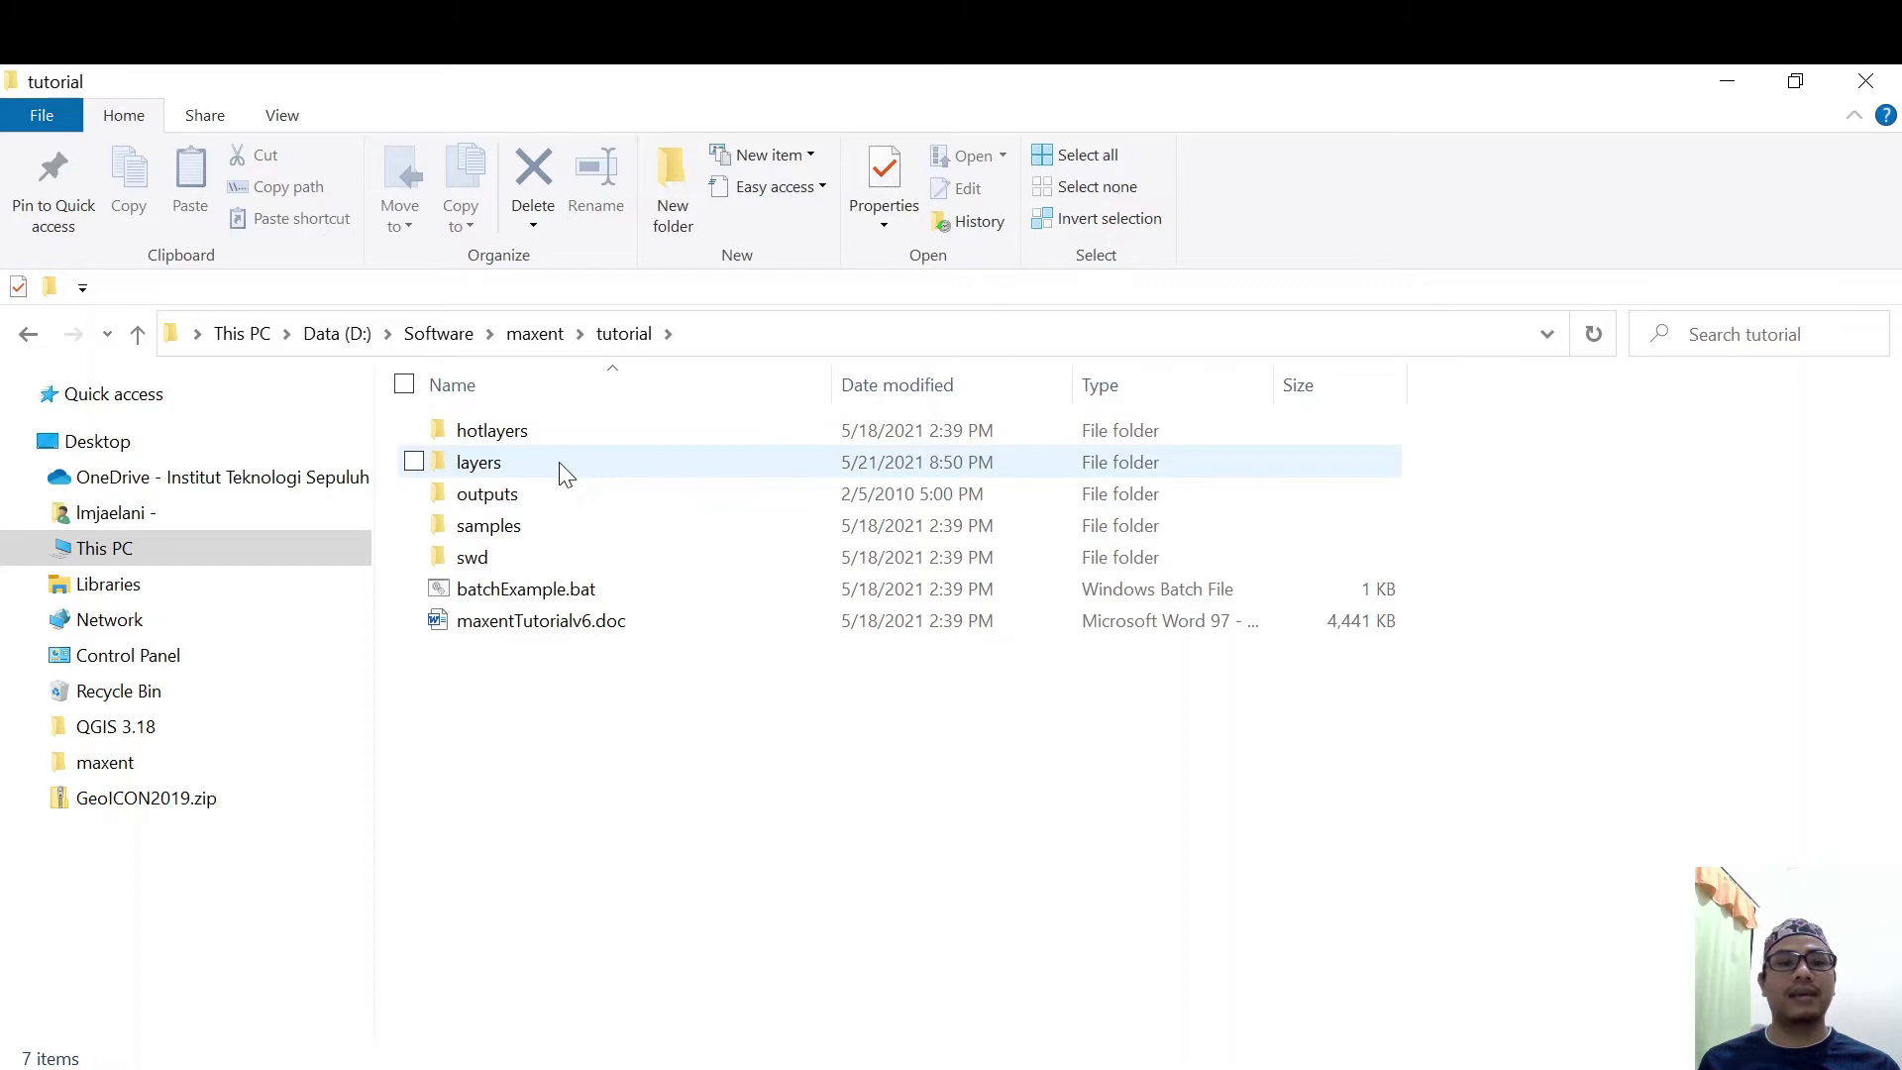
{"action": "mouse_move", "coordinate": [559, 471]}
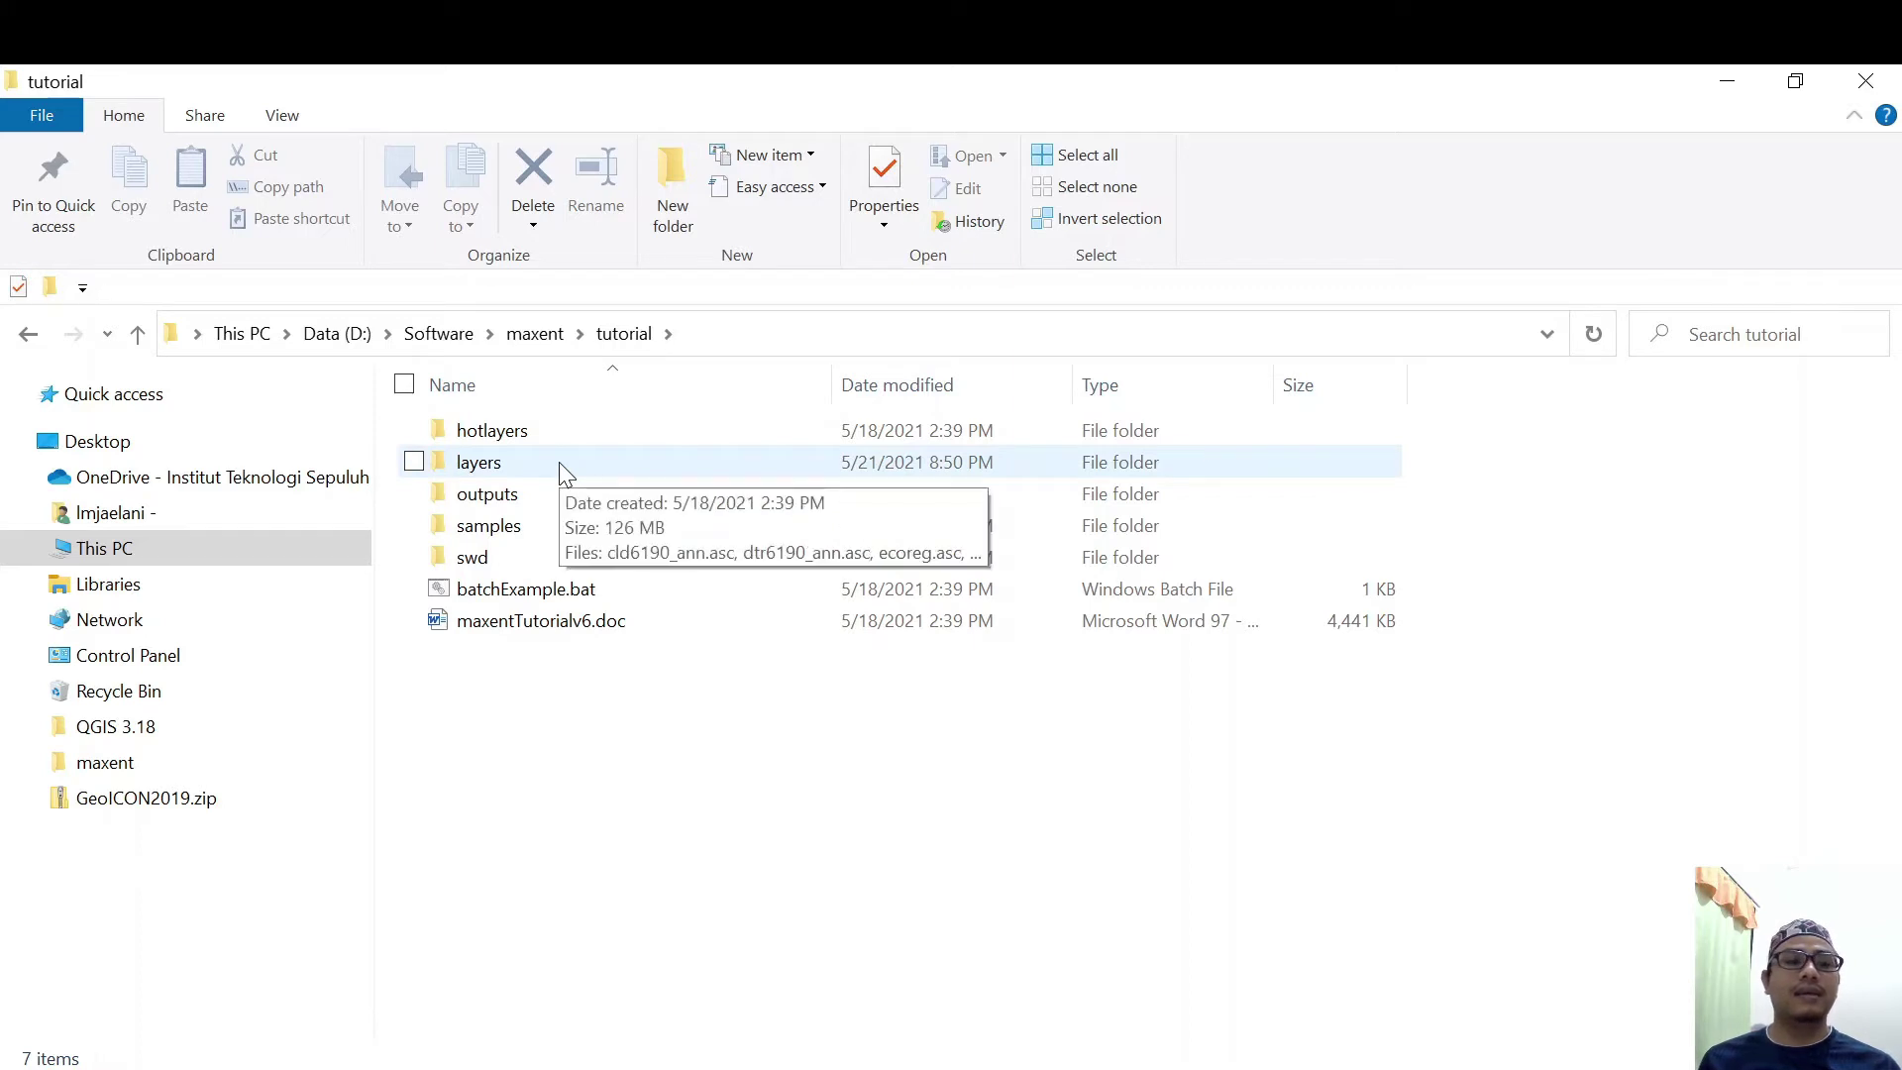
{"action": "double_click", "coordinate": [498, 474]}
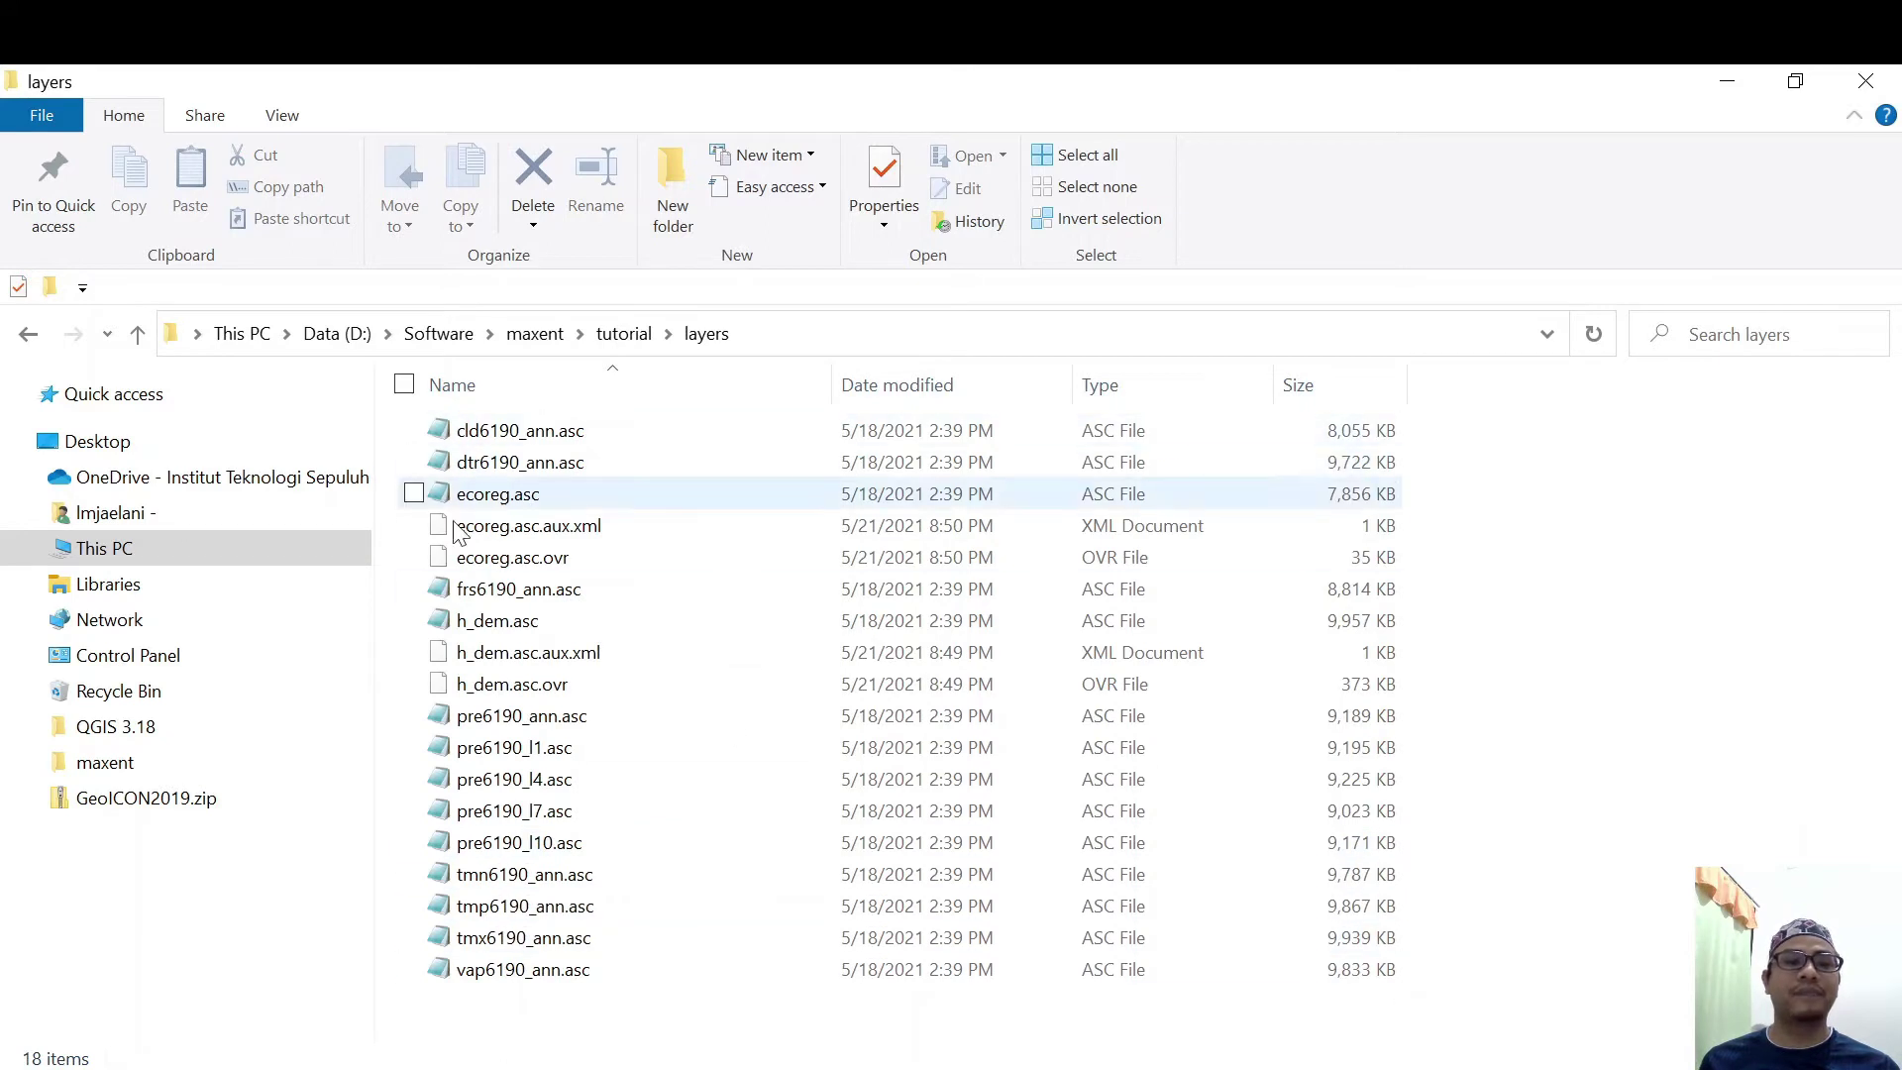
Look inside the outputs folder of the maxent tutorial folder, and return to the layers folder
{"action": "left_click", "coordinate": [630, 337]}
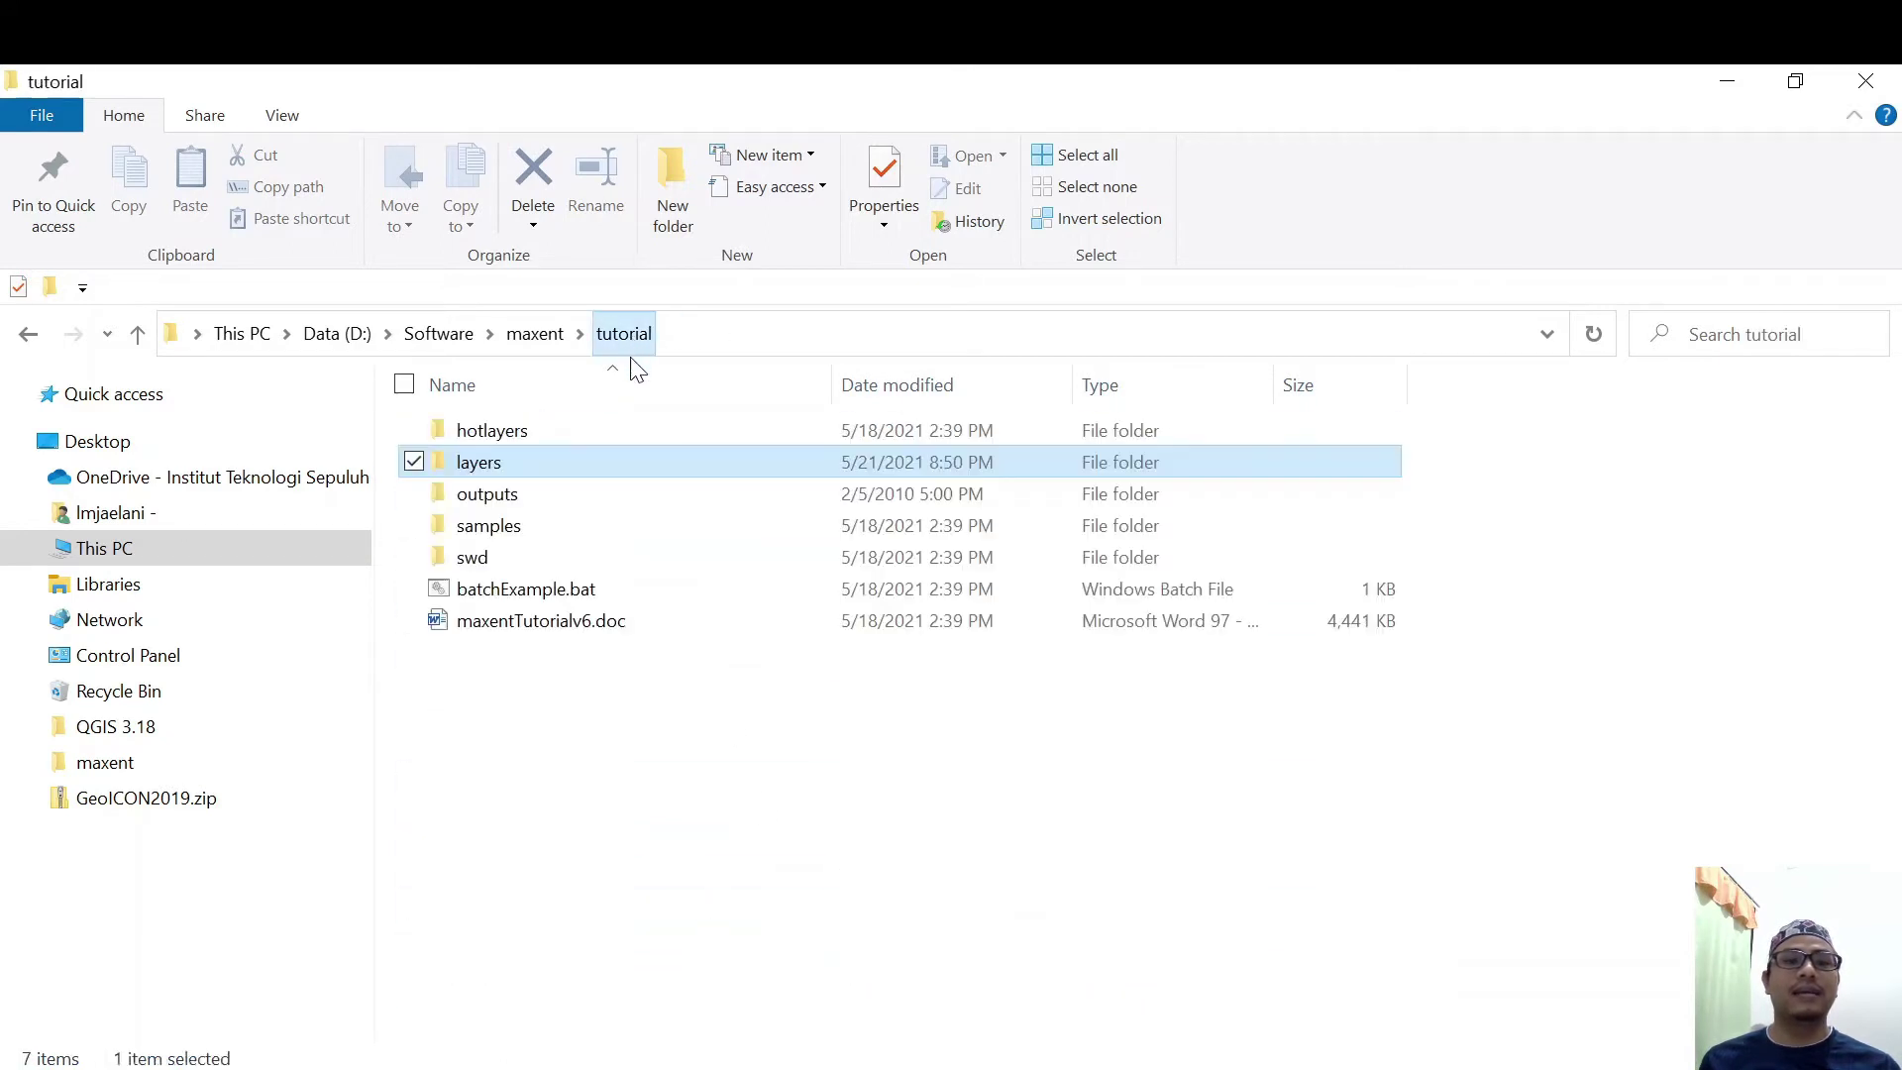
{"action": "double_click", "coordinate": [525, 497]}
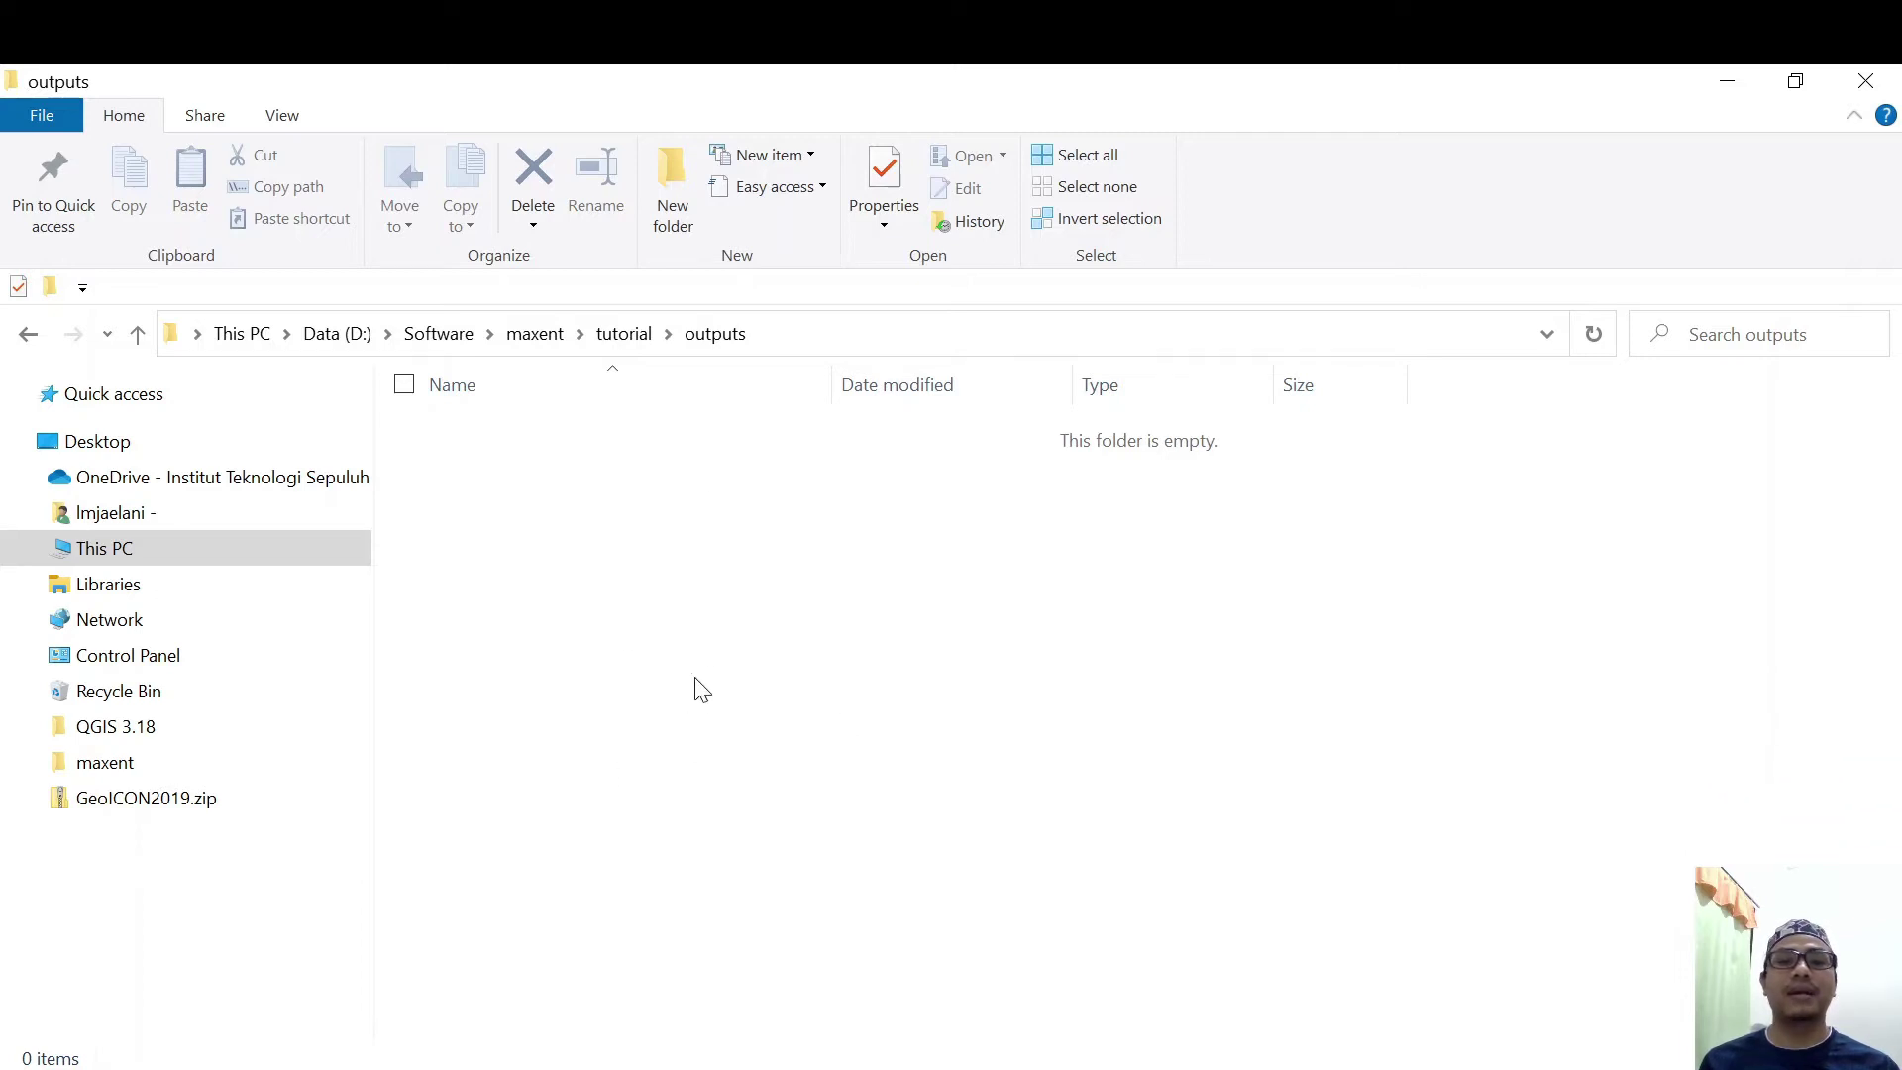
{"action": "left_click", "coordinate": [625, 333]}
{"action": "double_click", "coordinate": [490, 464]}
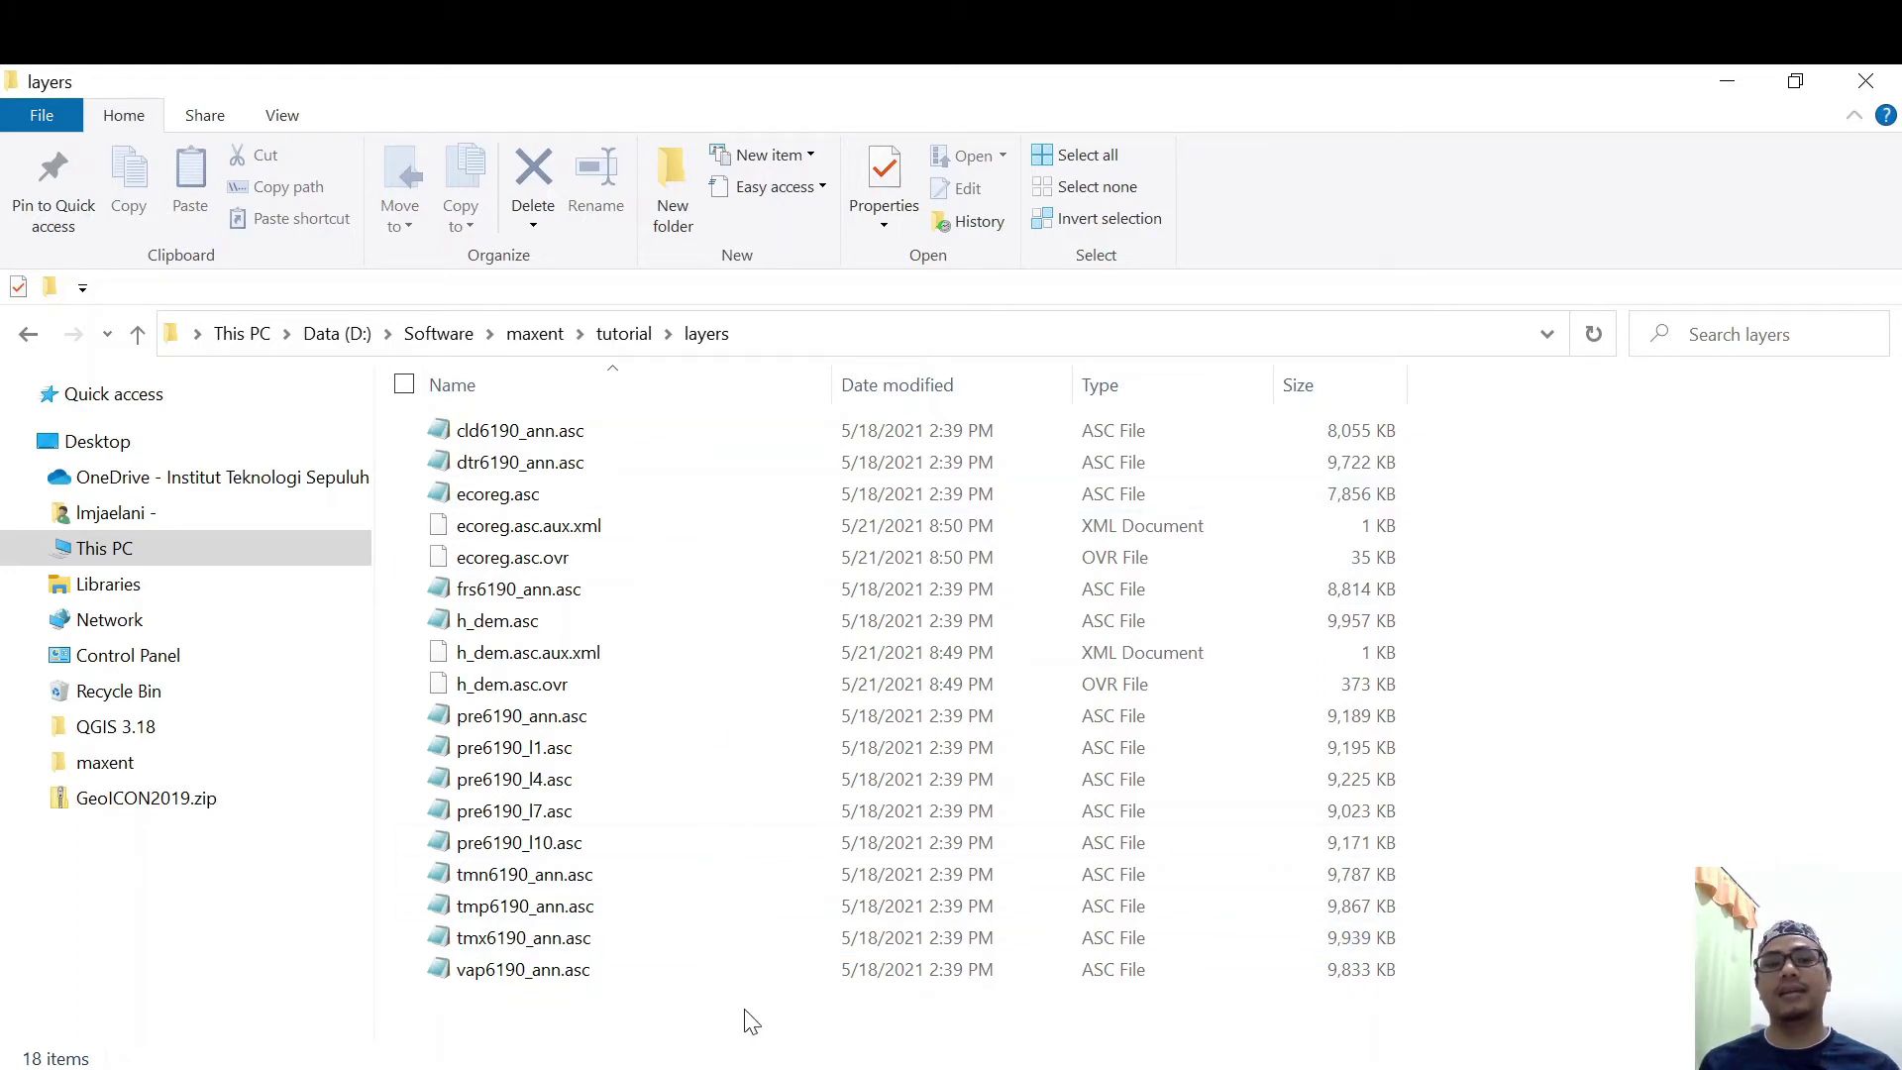
Switch to ArcMap and examine the tutorial layers in the catalog and the h_dem.asc elevation raster on the map
{"action": "key", "text": "alt+Tab"}
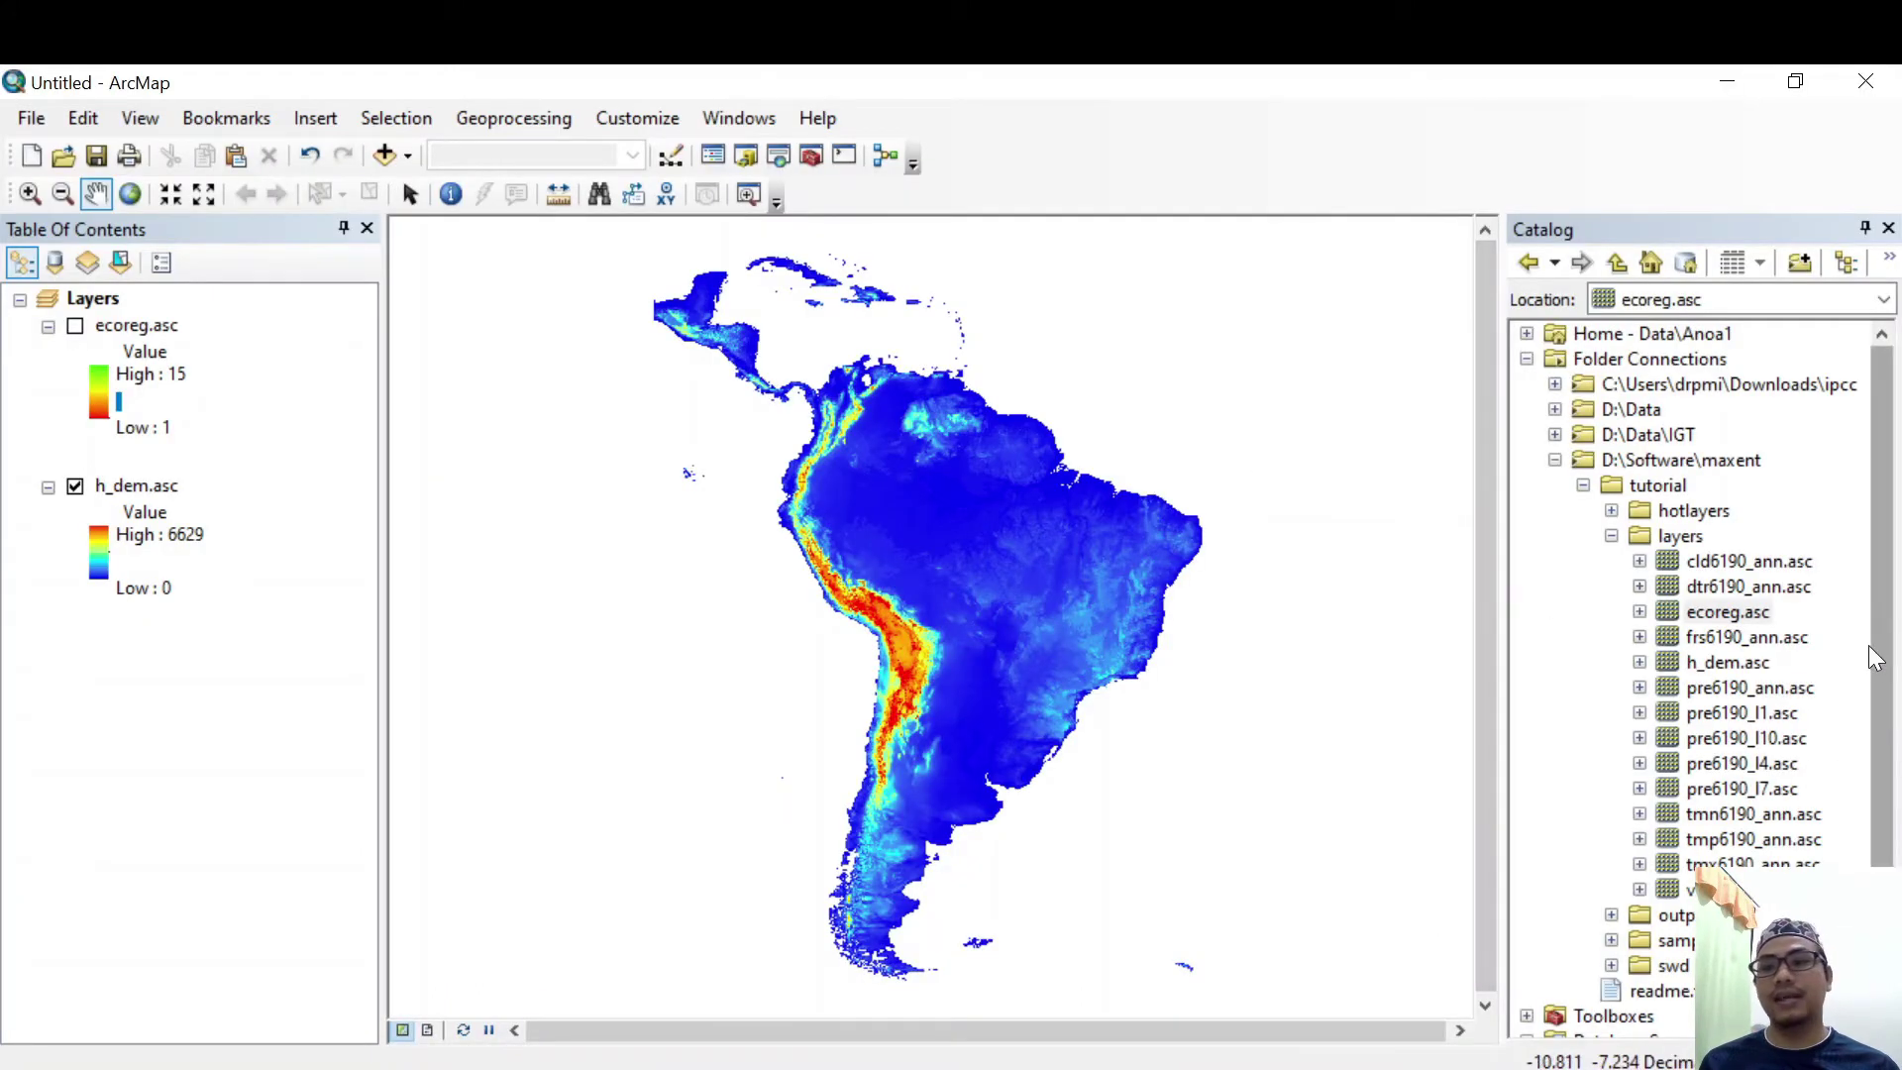
{"action": "scroll", "coordinate": [1870, 658], "scroll_direction": "down", "scroll_amount": 1}
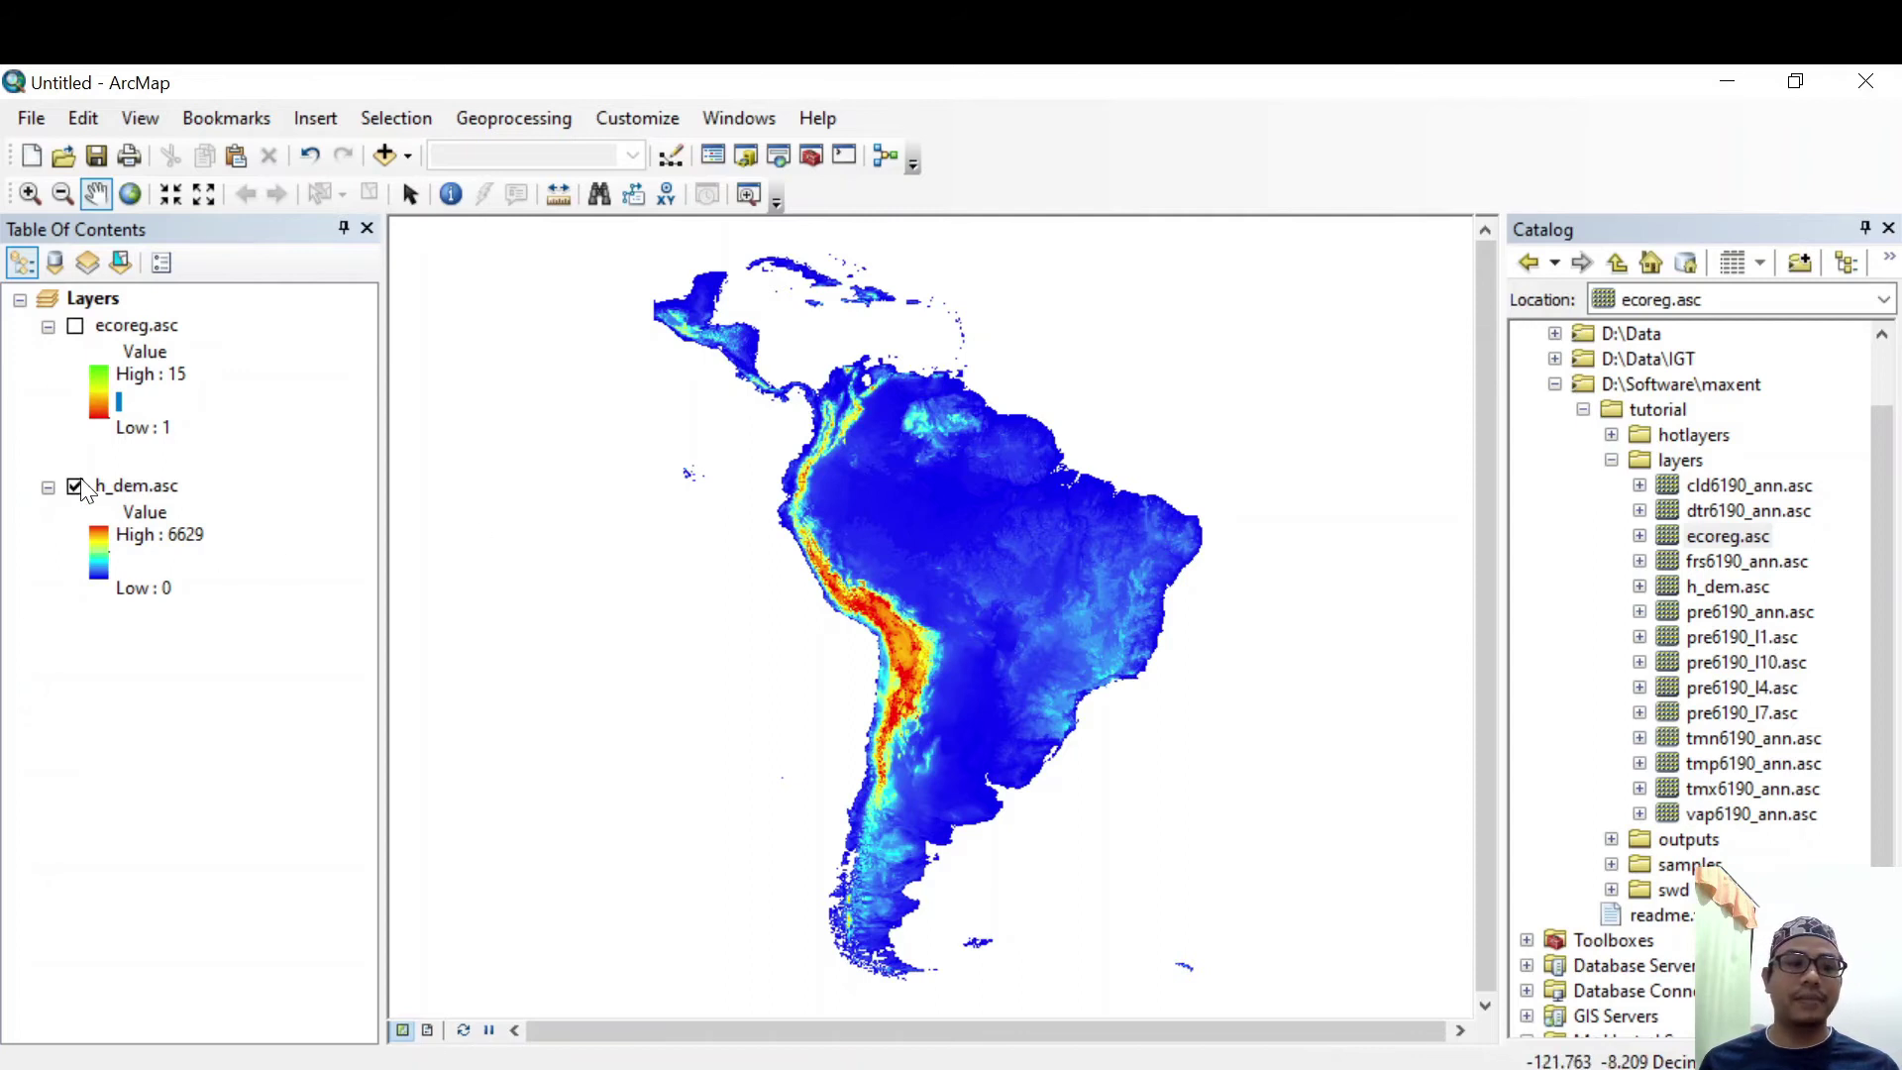
{"action": "scroll", "coordinate": [869, 691], "scroll_direction": "up", "scroll_amount": 2}
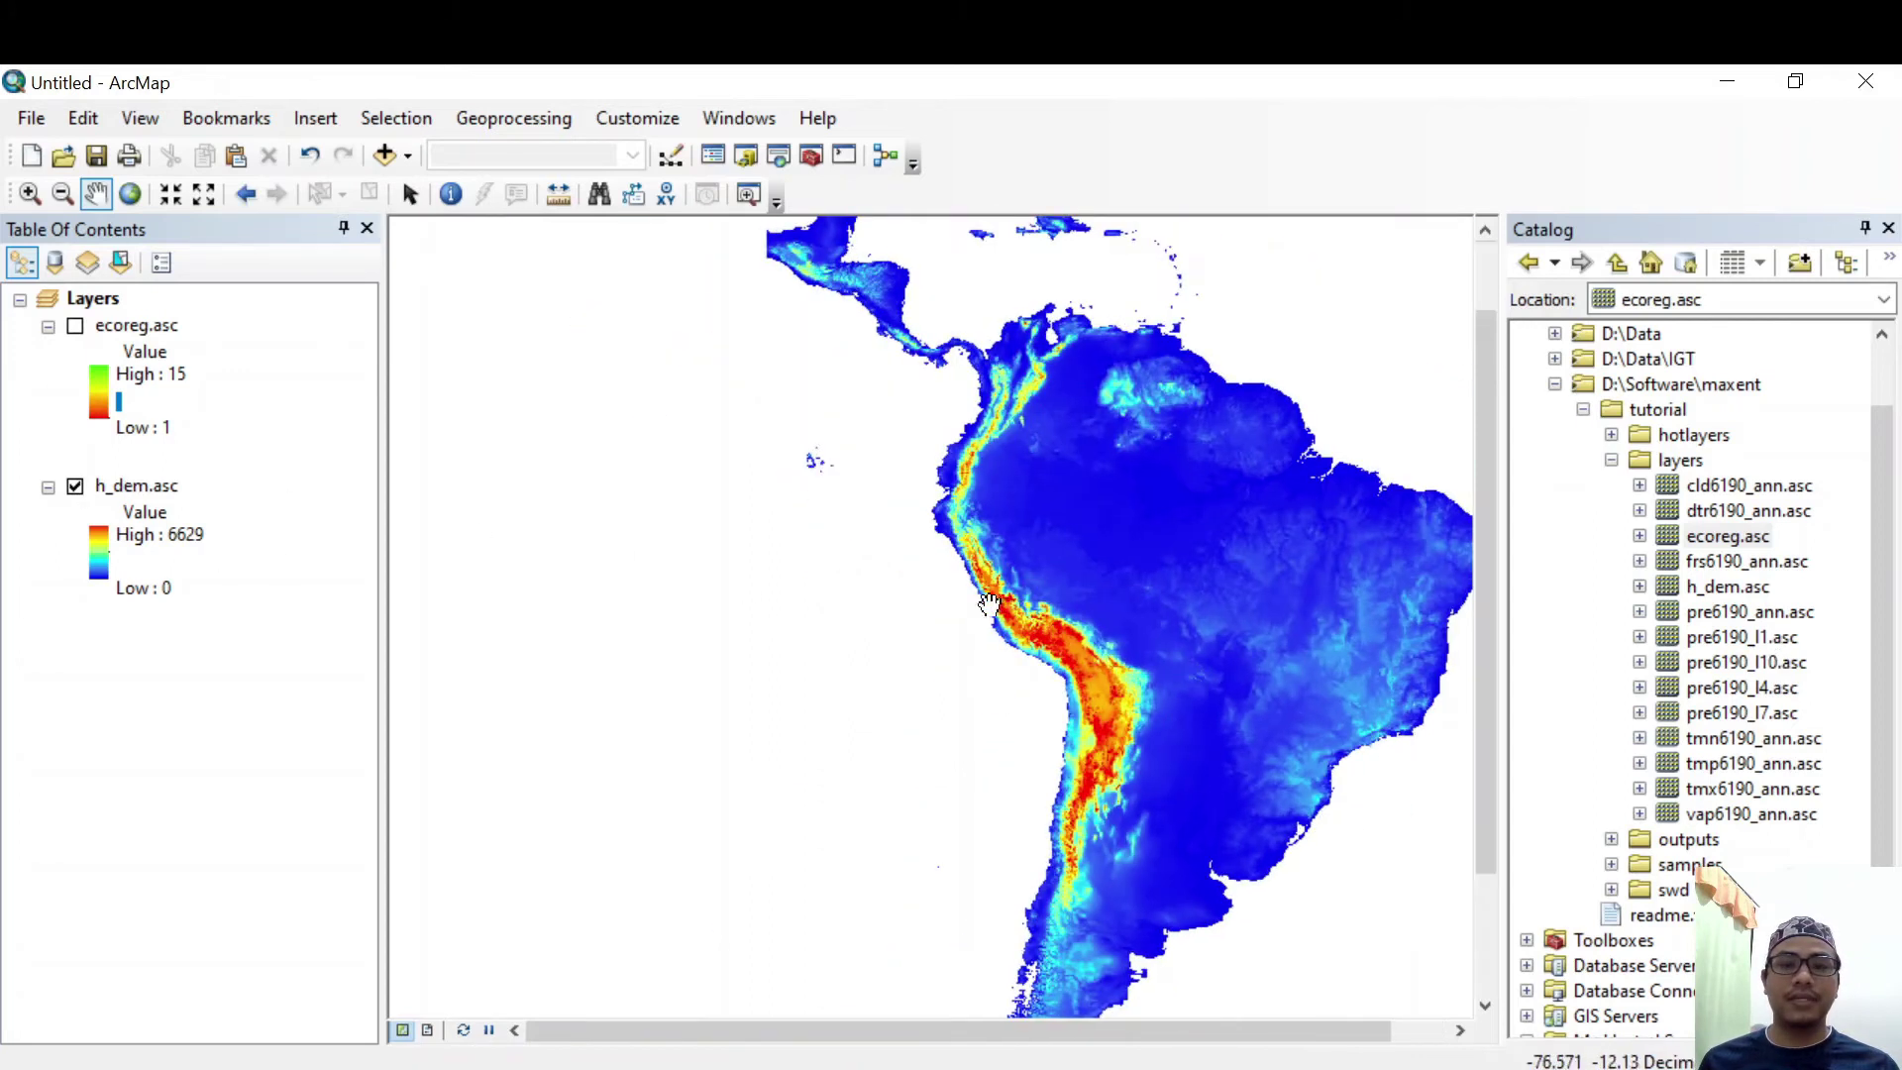
{"action": "left_click_drag", "start_coordinate": [1186, 672], "coordinate": [905, 505]}
{"action": "scroll", "coordinate": [890, 701], "scroll_direction": "down", "scroll_amount": 2}
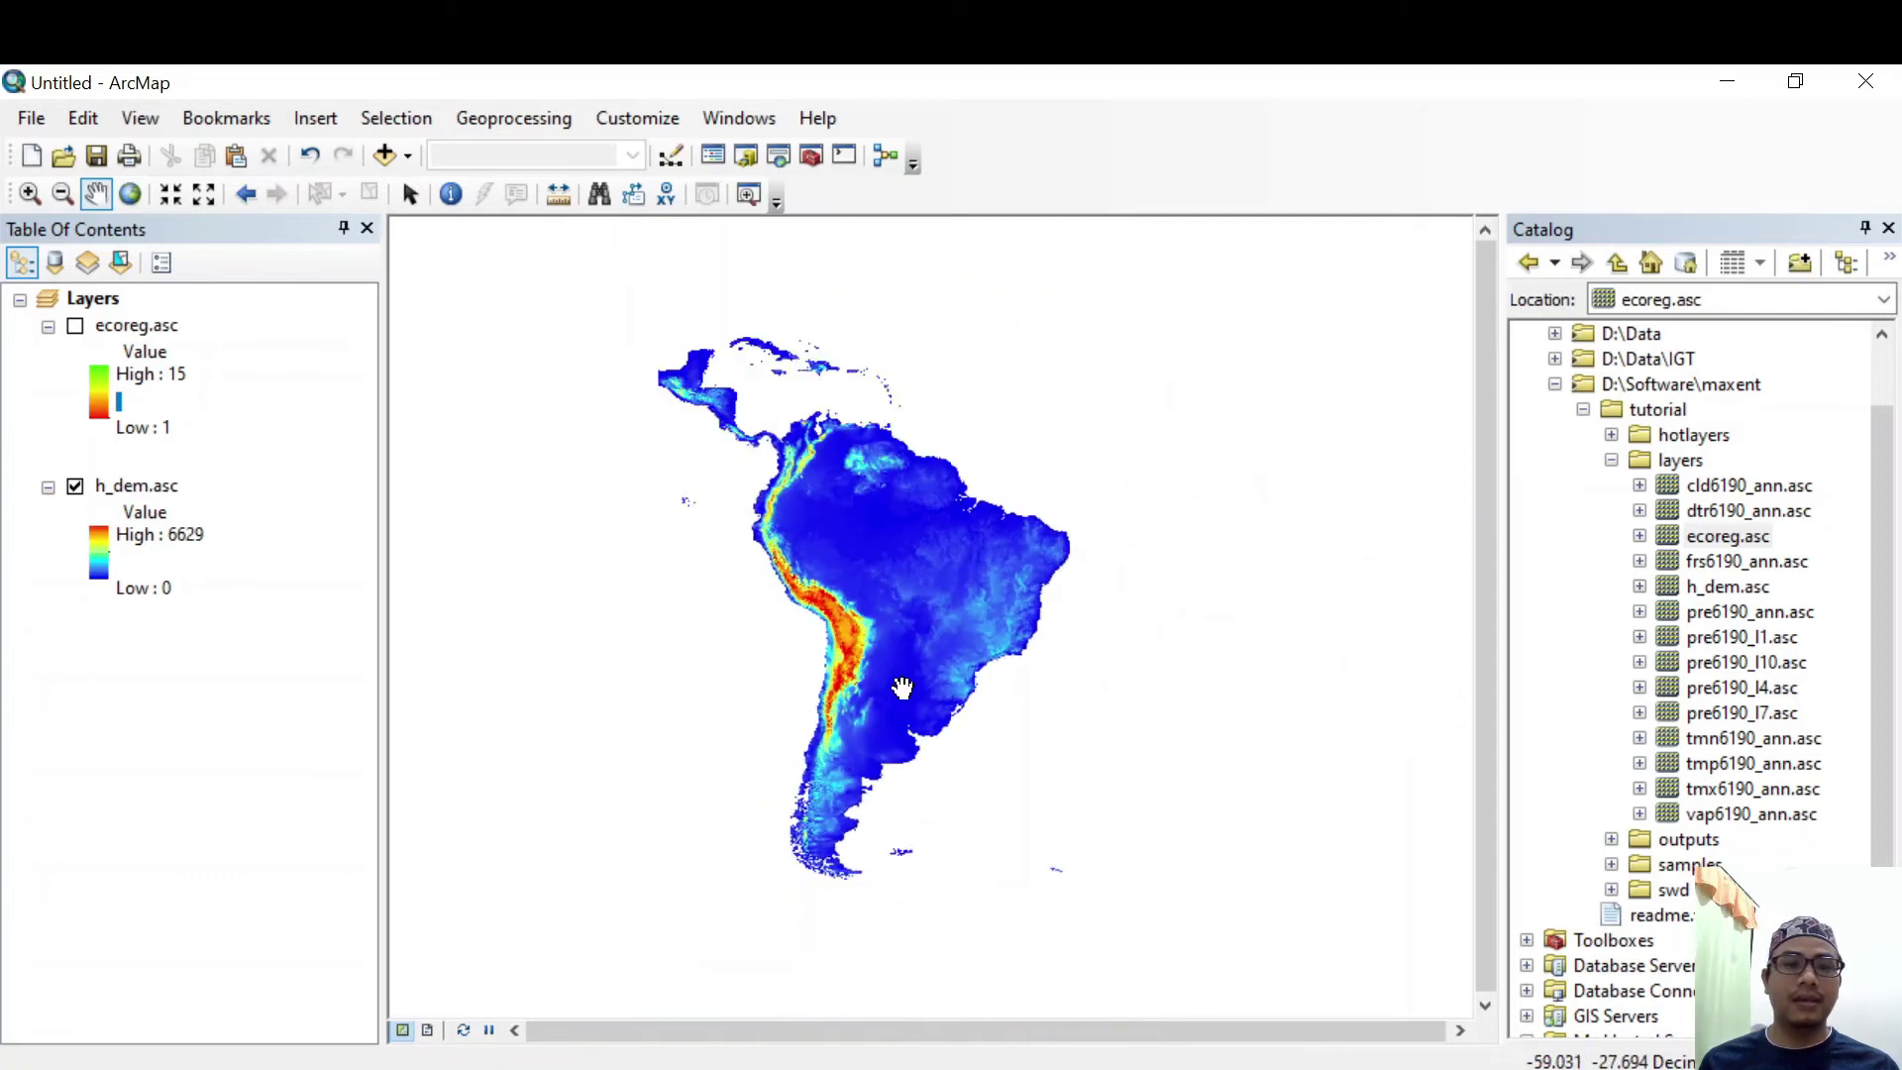
Open the layer properties of h_dem.asc, review its source information including format, cell size, extent and spatial reference, and close without changes
{"action": "right_click", "coordinate": [112, 488]}
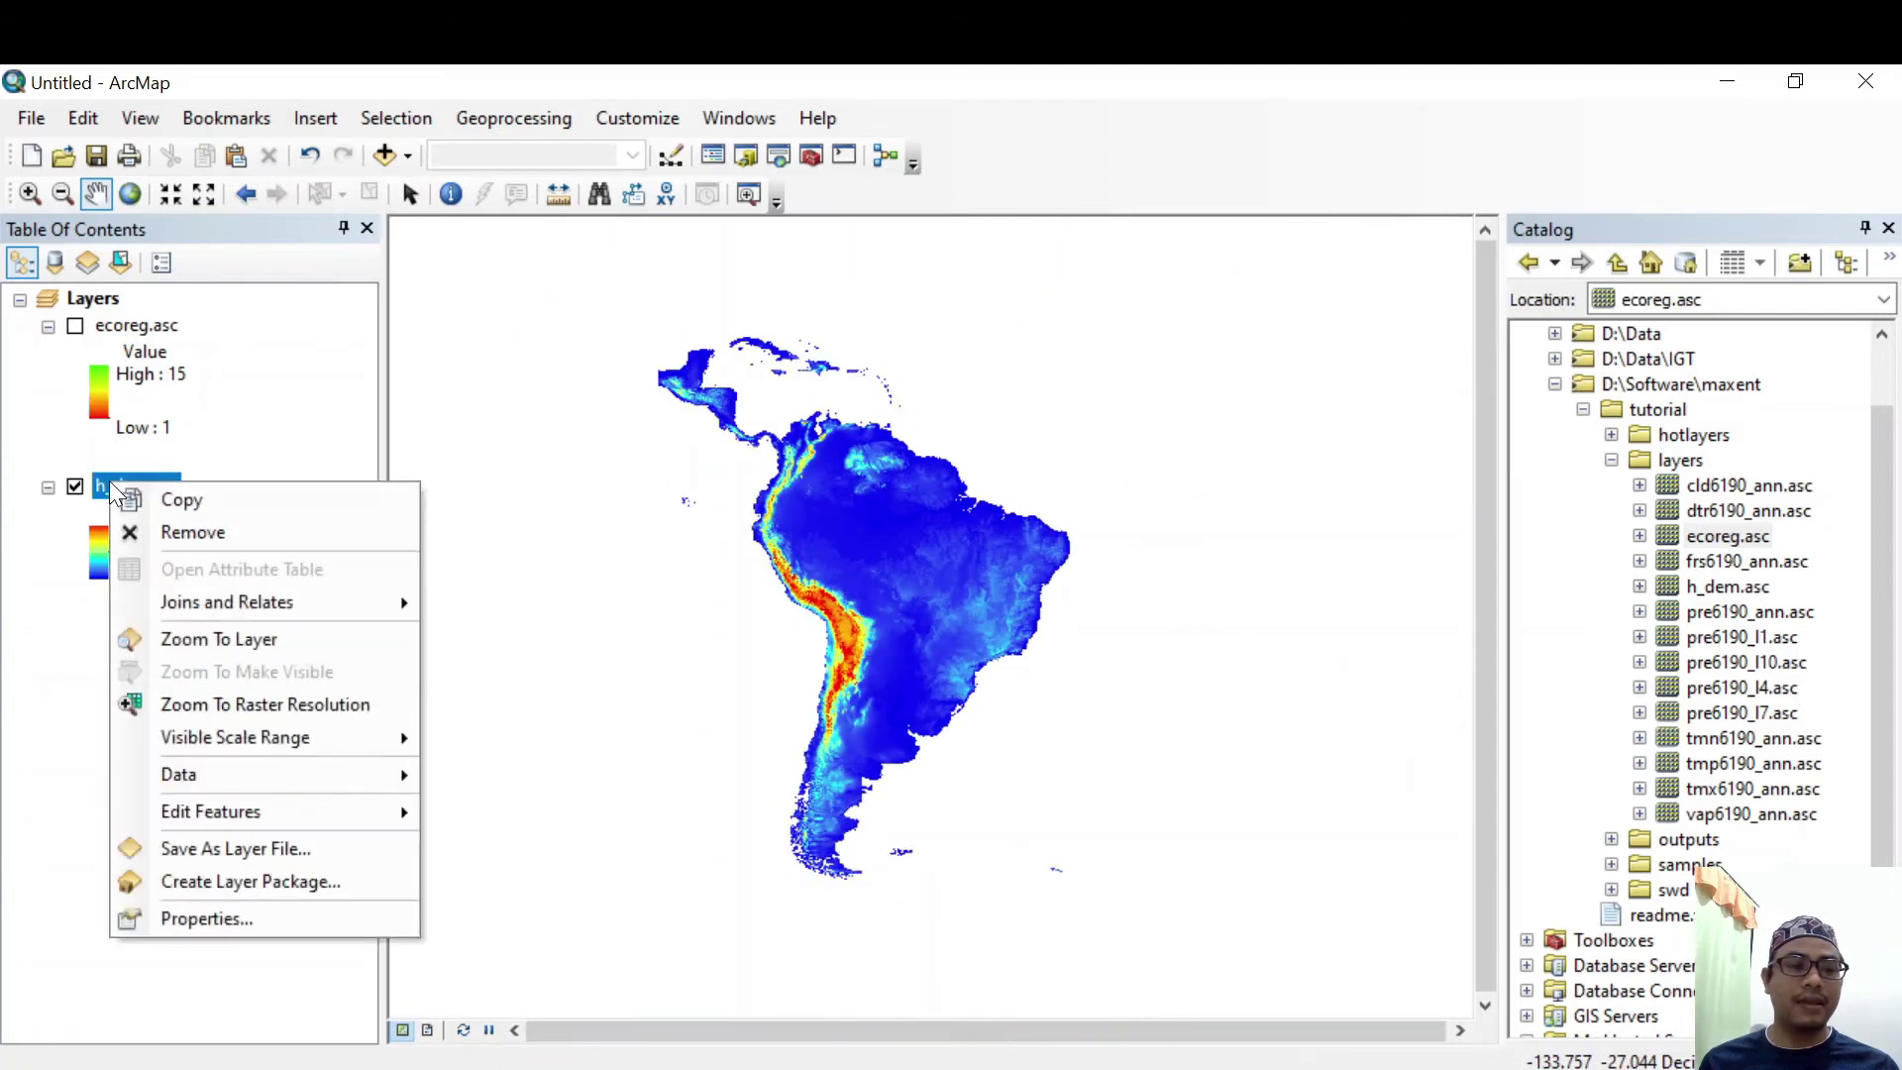
{"action": "left_click", "coordinate": [206, 918]}
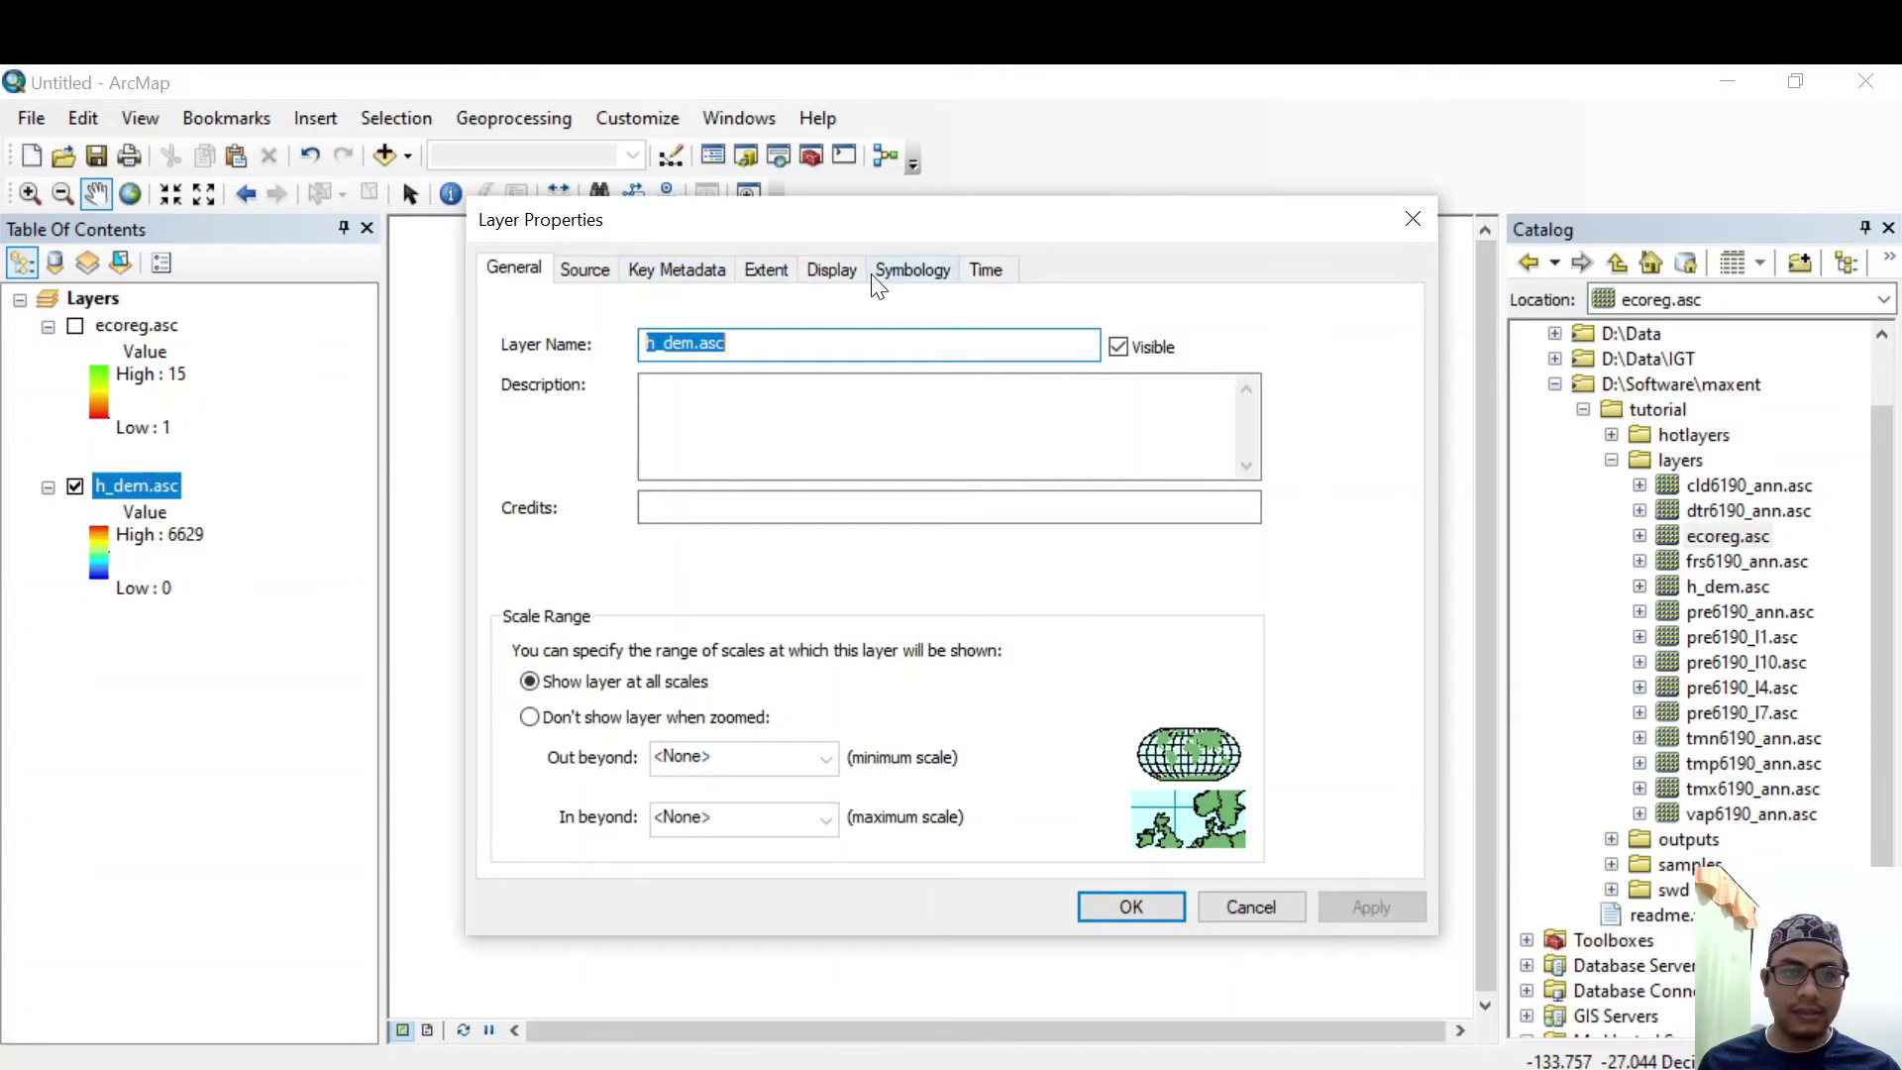
{"action": "left_click", "coordinate": [596, 270]}
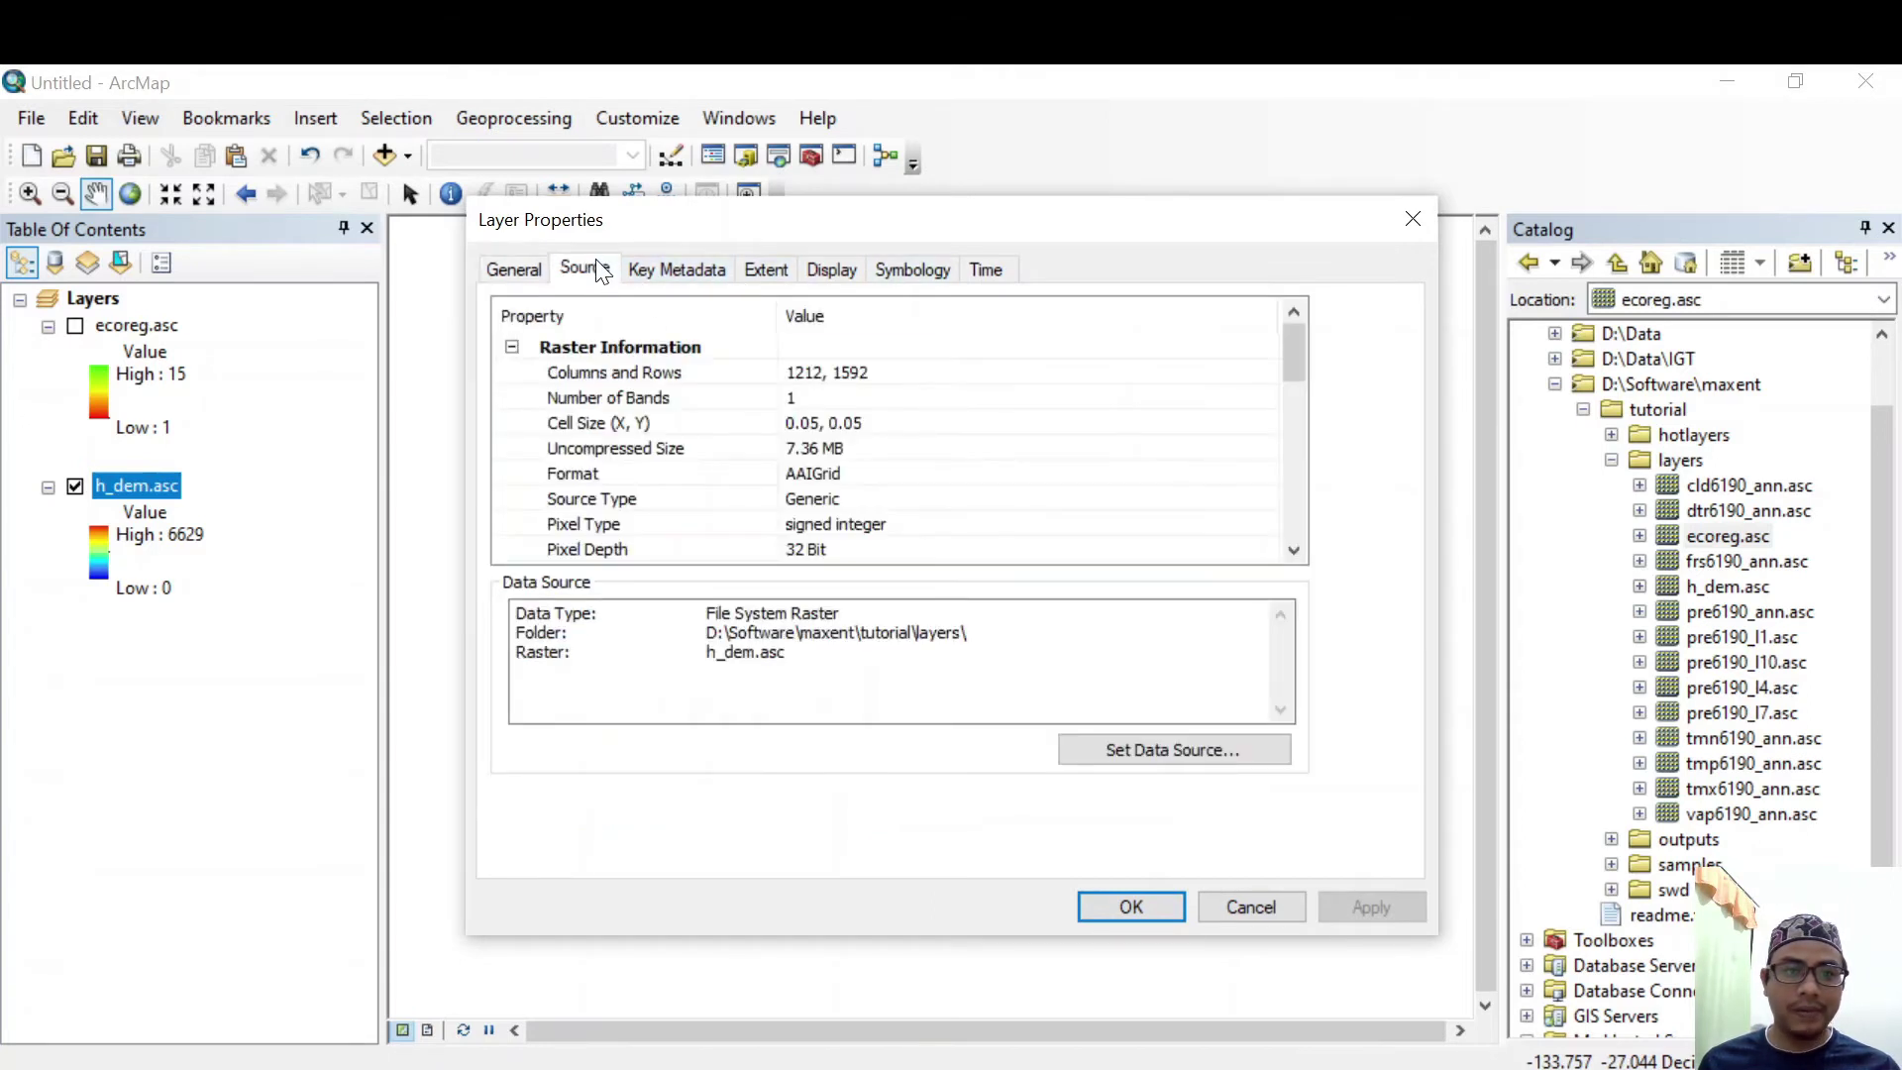
{"action": "left_click", "coordinate": [825, 450]}
{"action": "left_click", "coordinate": [858, 474]}
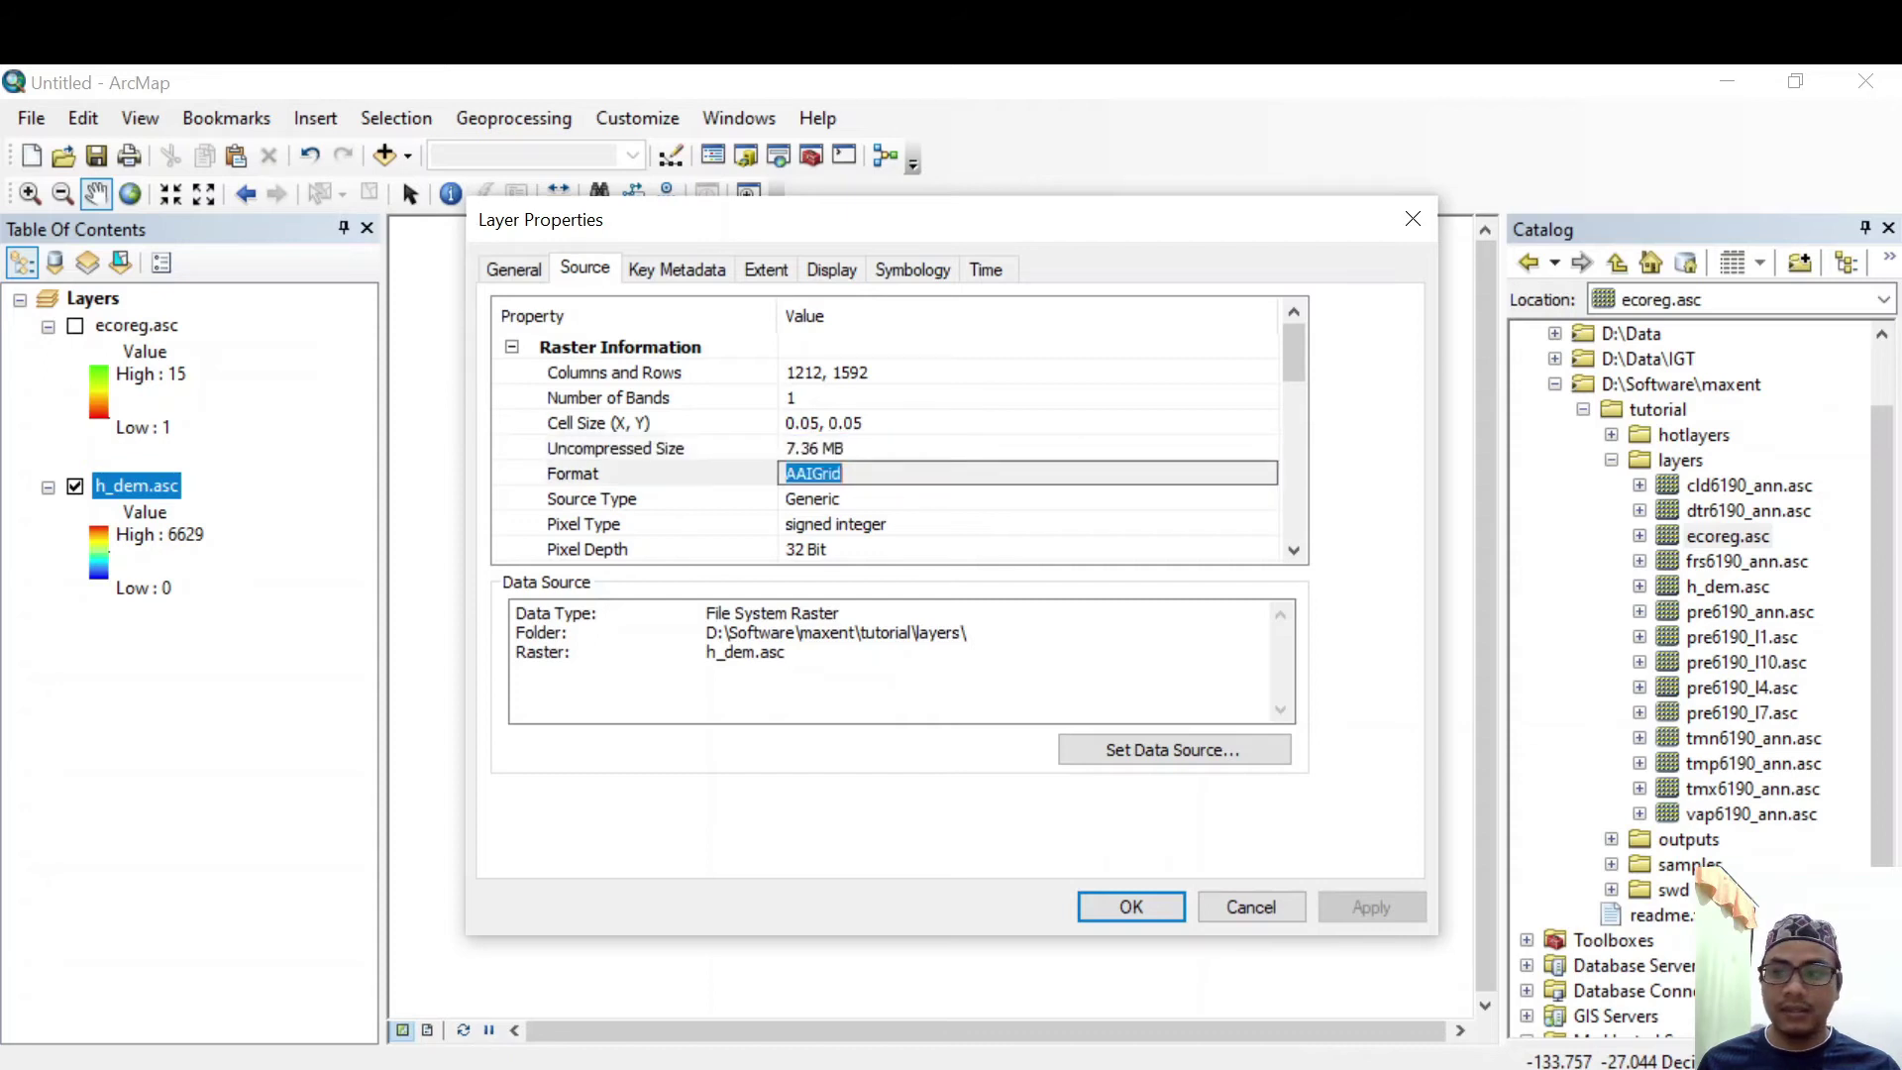
{"action": "scroll", "coordinate": [887, 535], "scroll_direction": "down", "scroll_amount": 2}
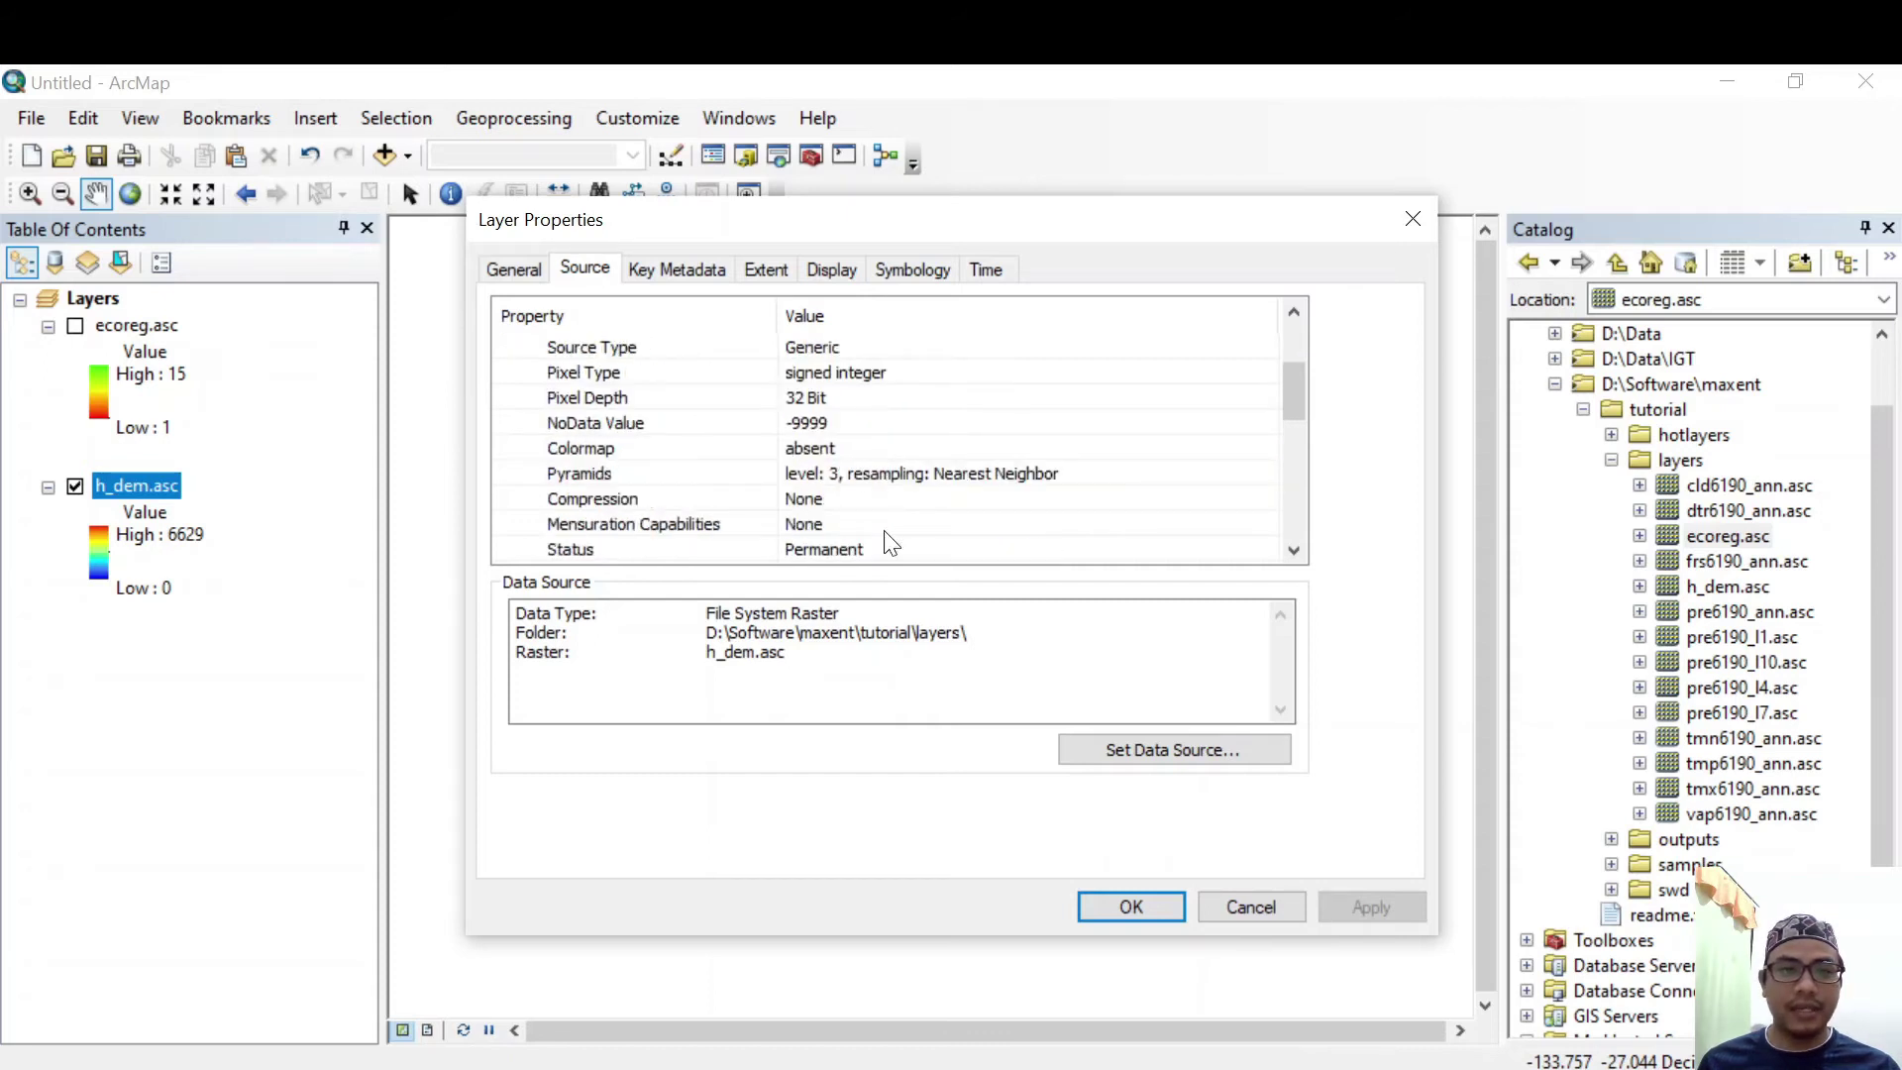
{"action": "scroll", "coordinate": [889, 535], "scroll_direction": "down", "scroll_amount": 4}
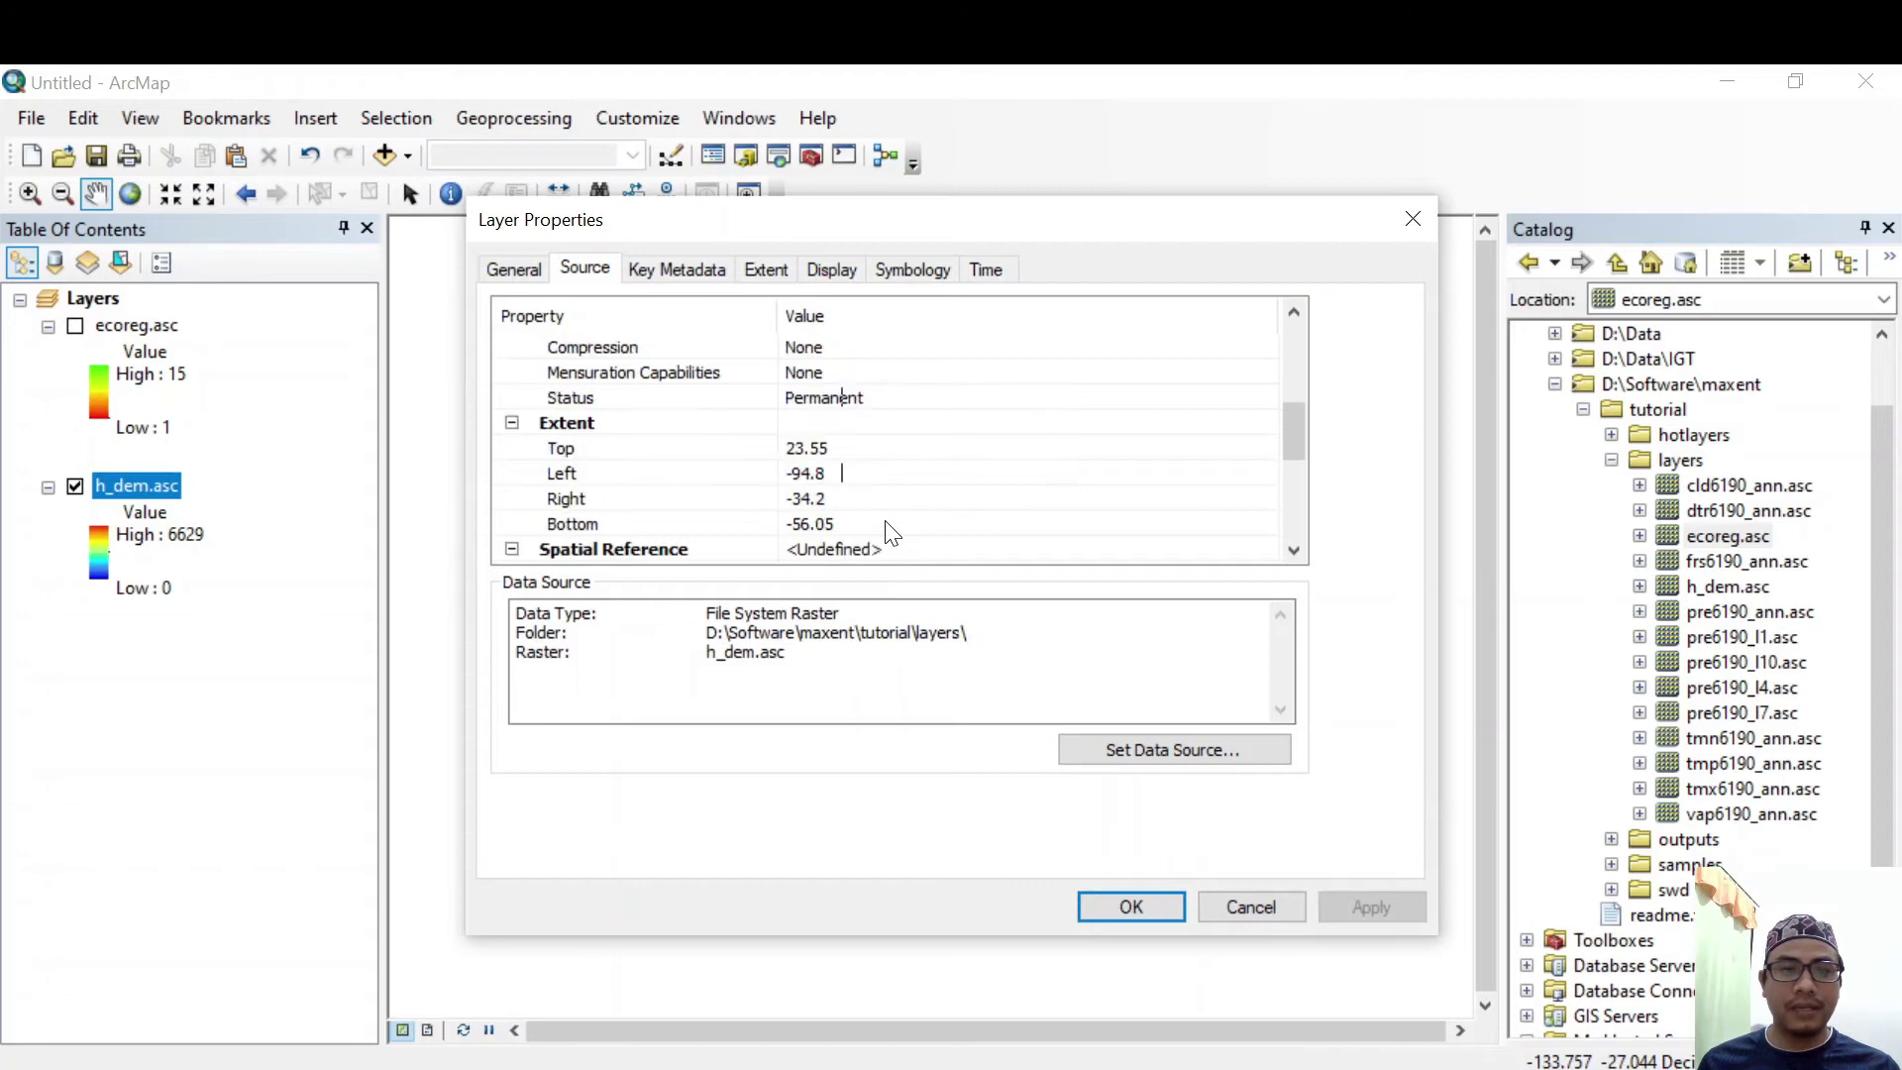
{"action": "scroll", "coordinate": [883, 520], "scroll_direction": "down", "scroll_amount": 1}
{"action": "scroll", "coordinate": [884, 520], "scroll_direction": "up", "scroll_amount": 7}
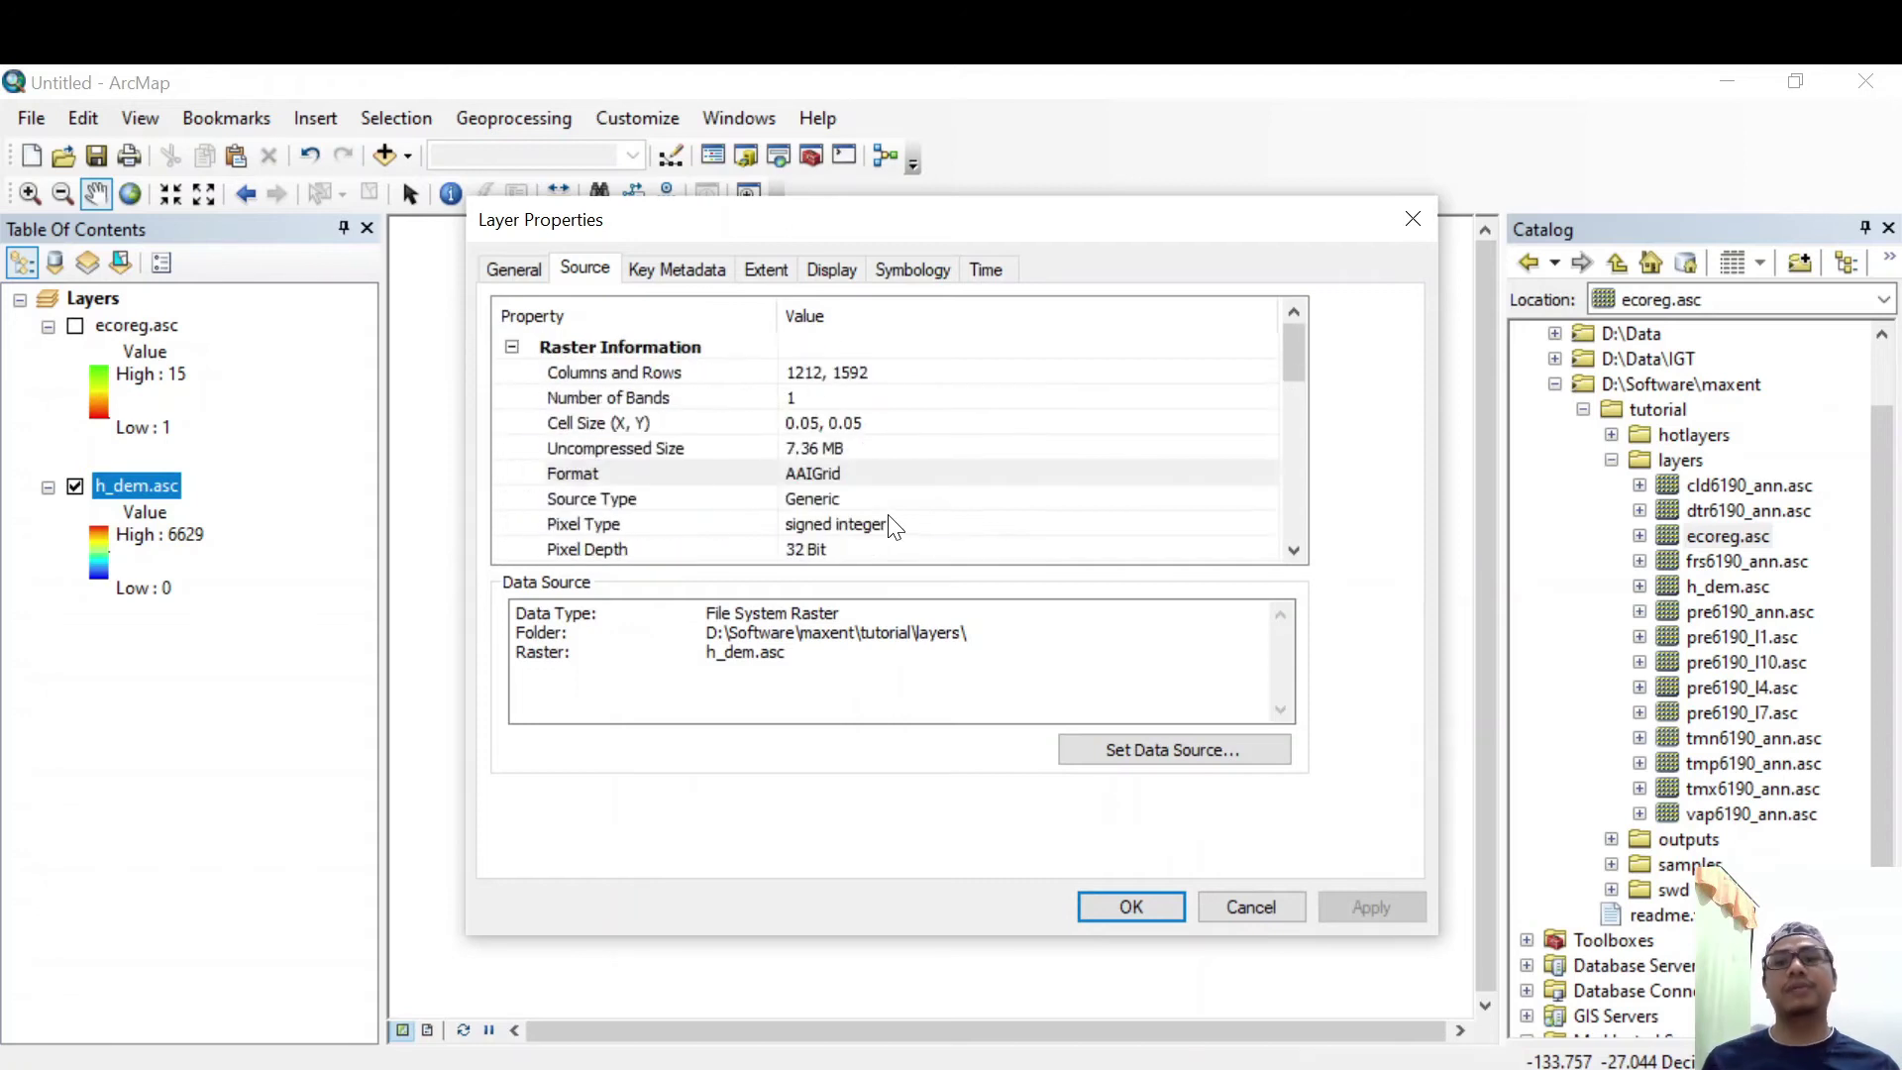
{"action": "left_click", "coordinate": [814, 474]}
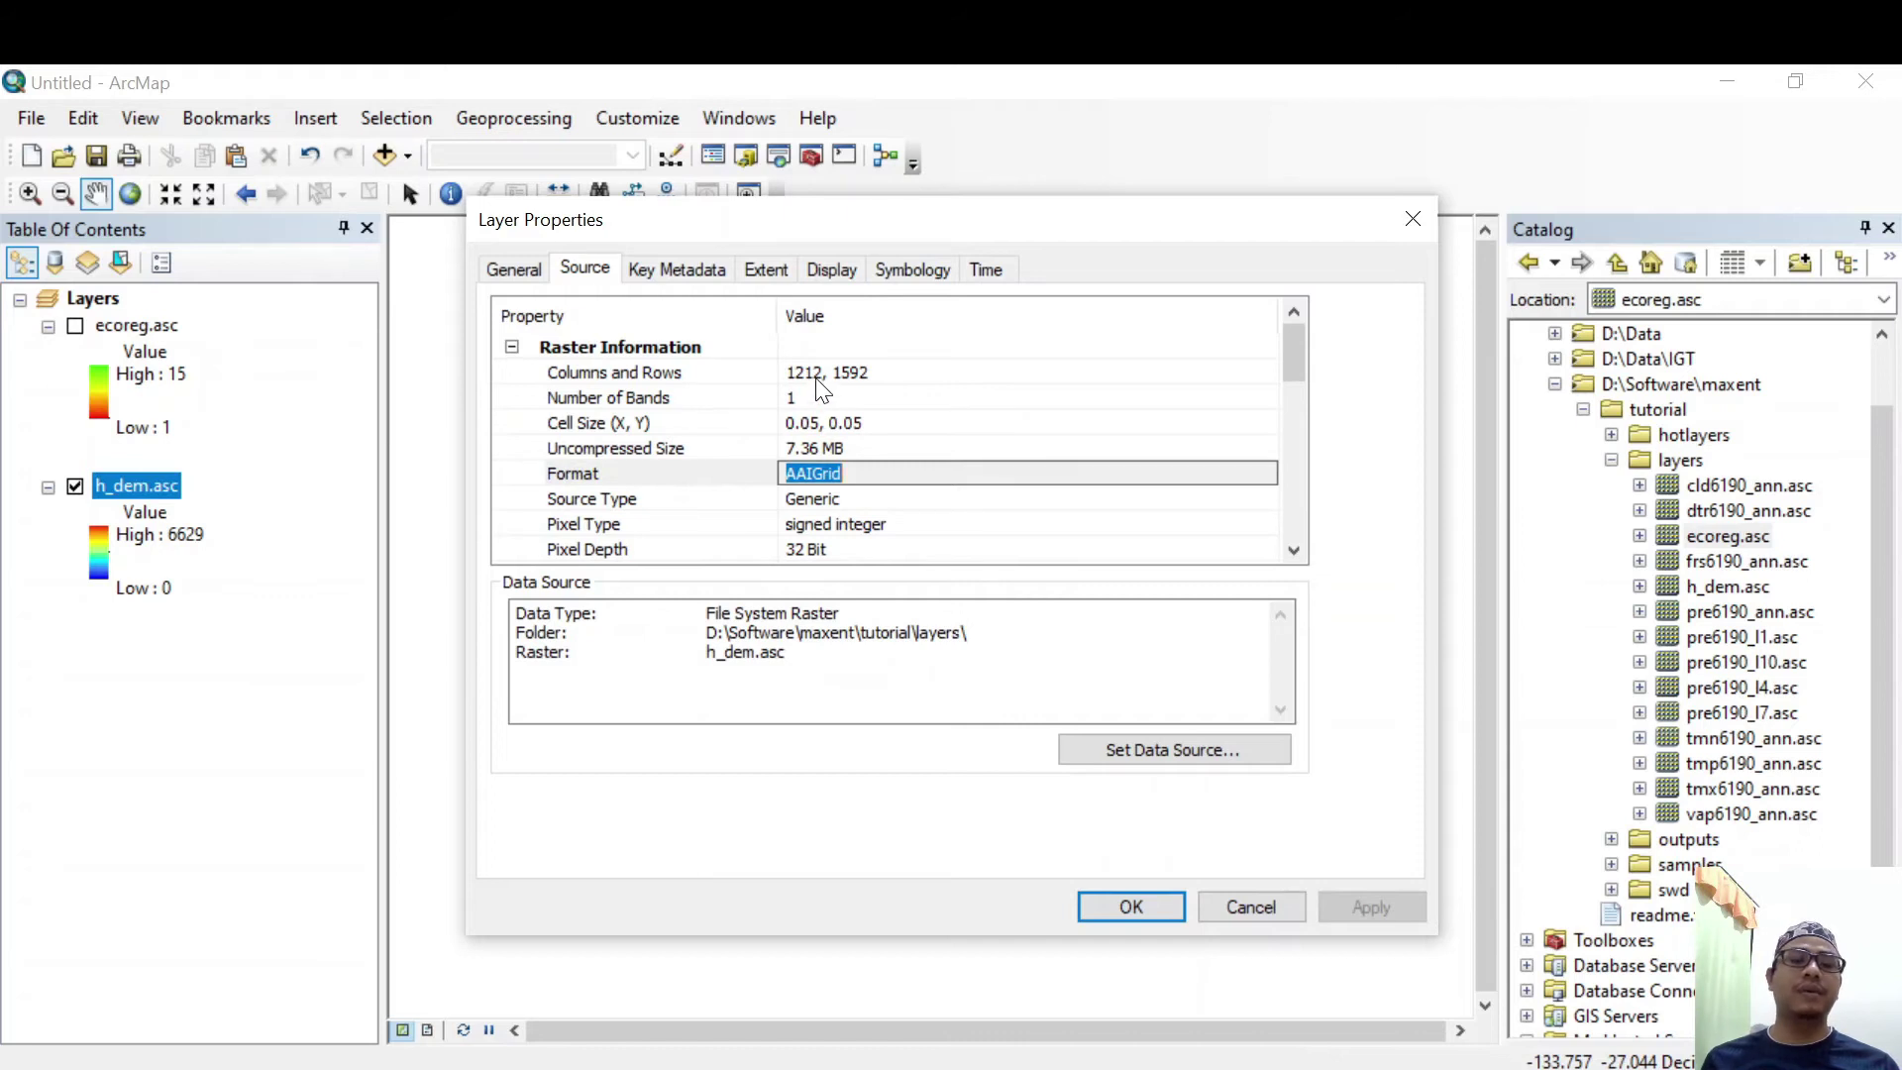
{"action": "left_click", "coordinate": [806, 424]}
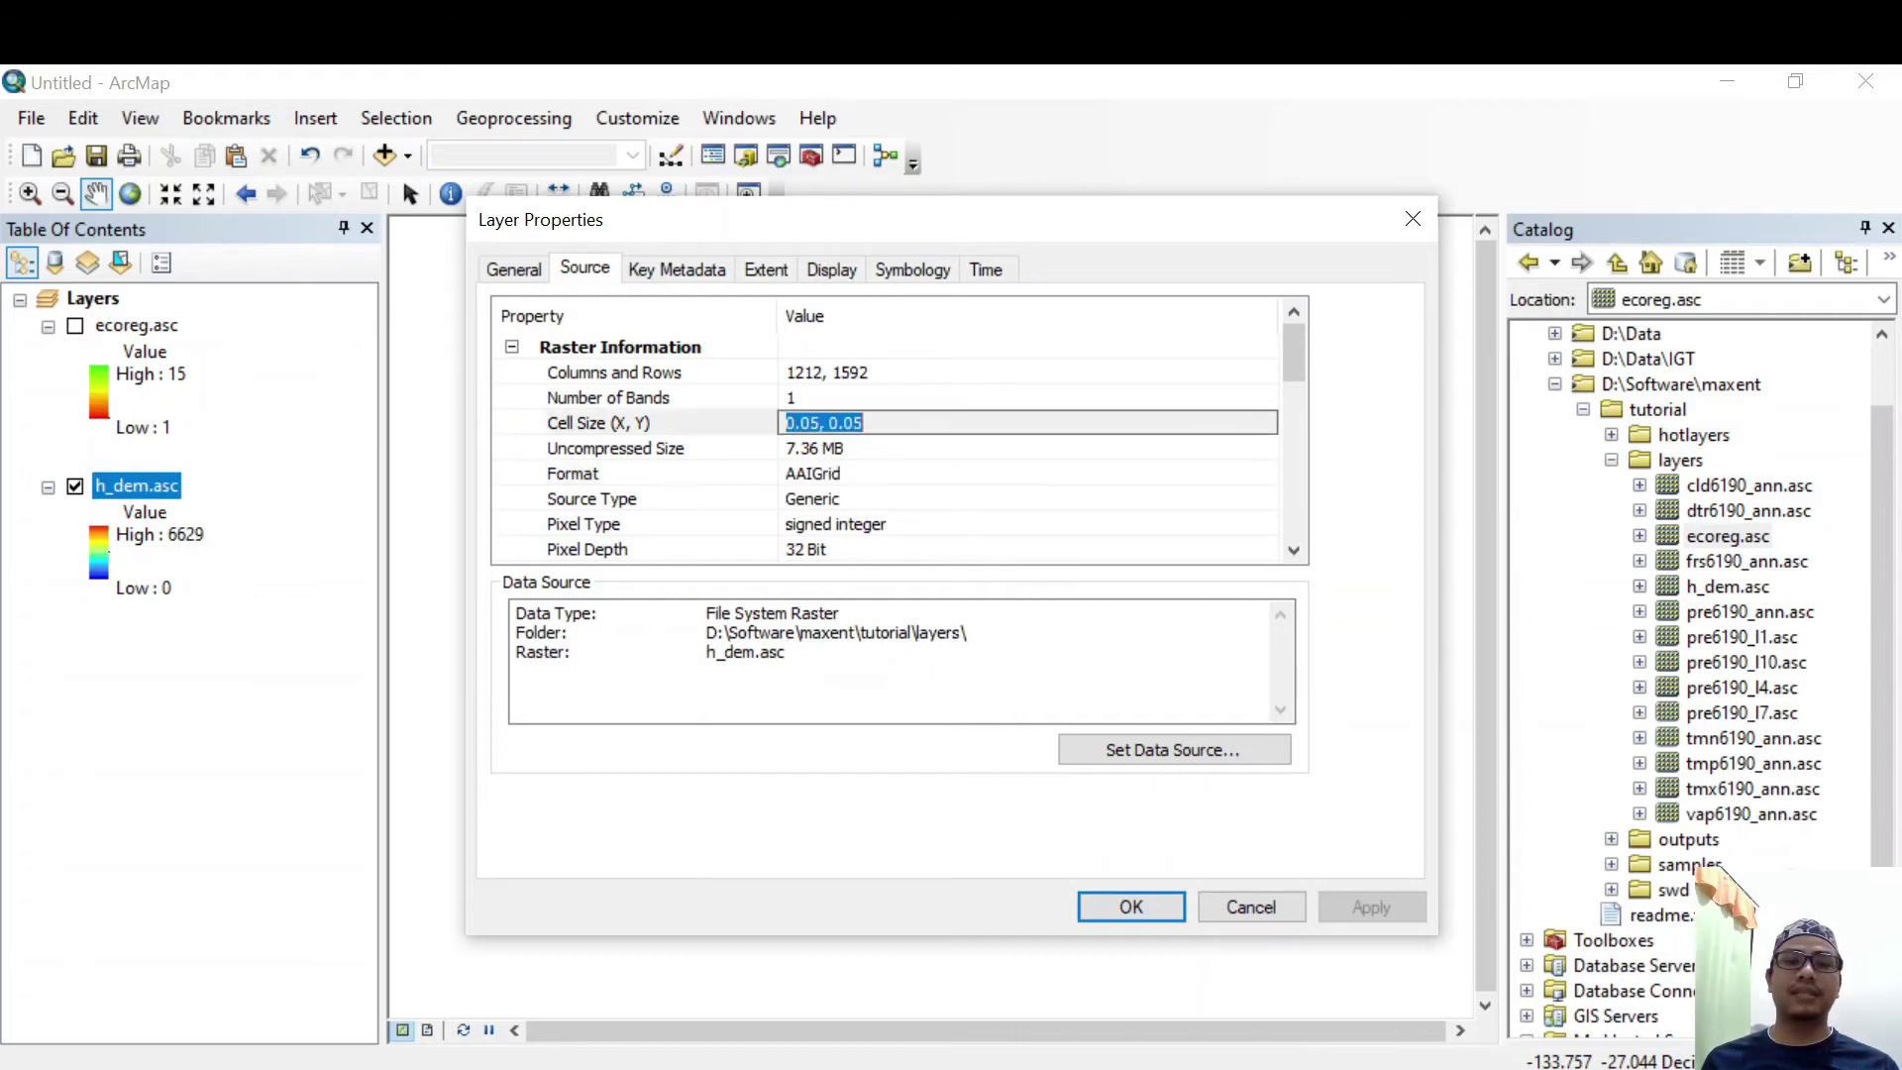
{"action": "left_click", "coordinate": [1246, 903]}
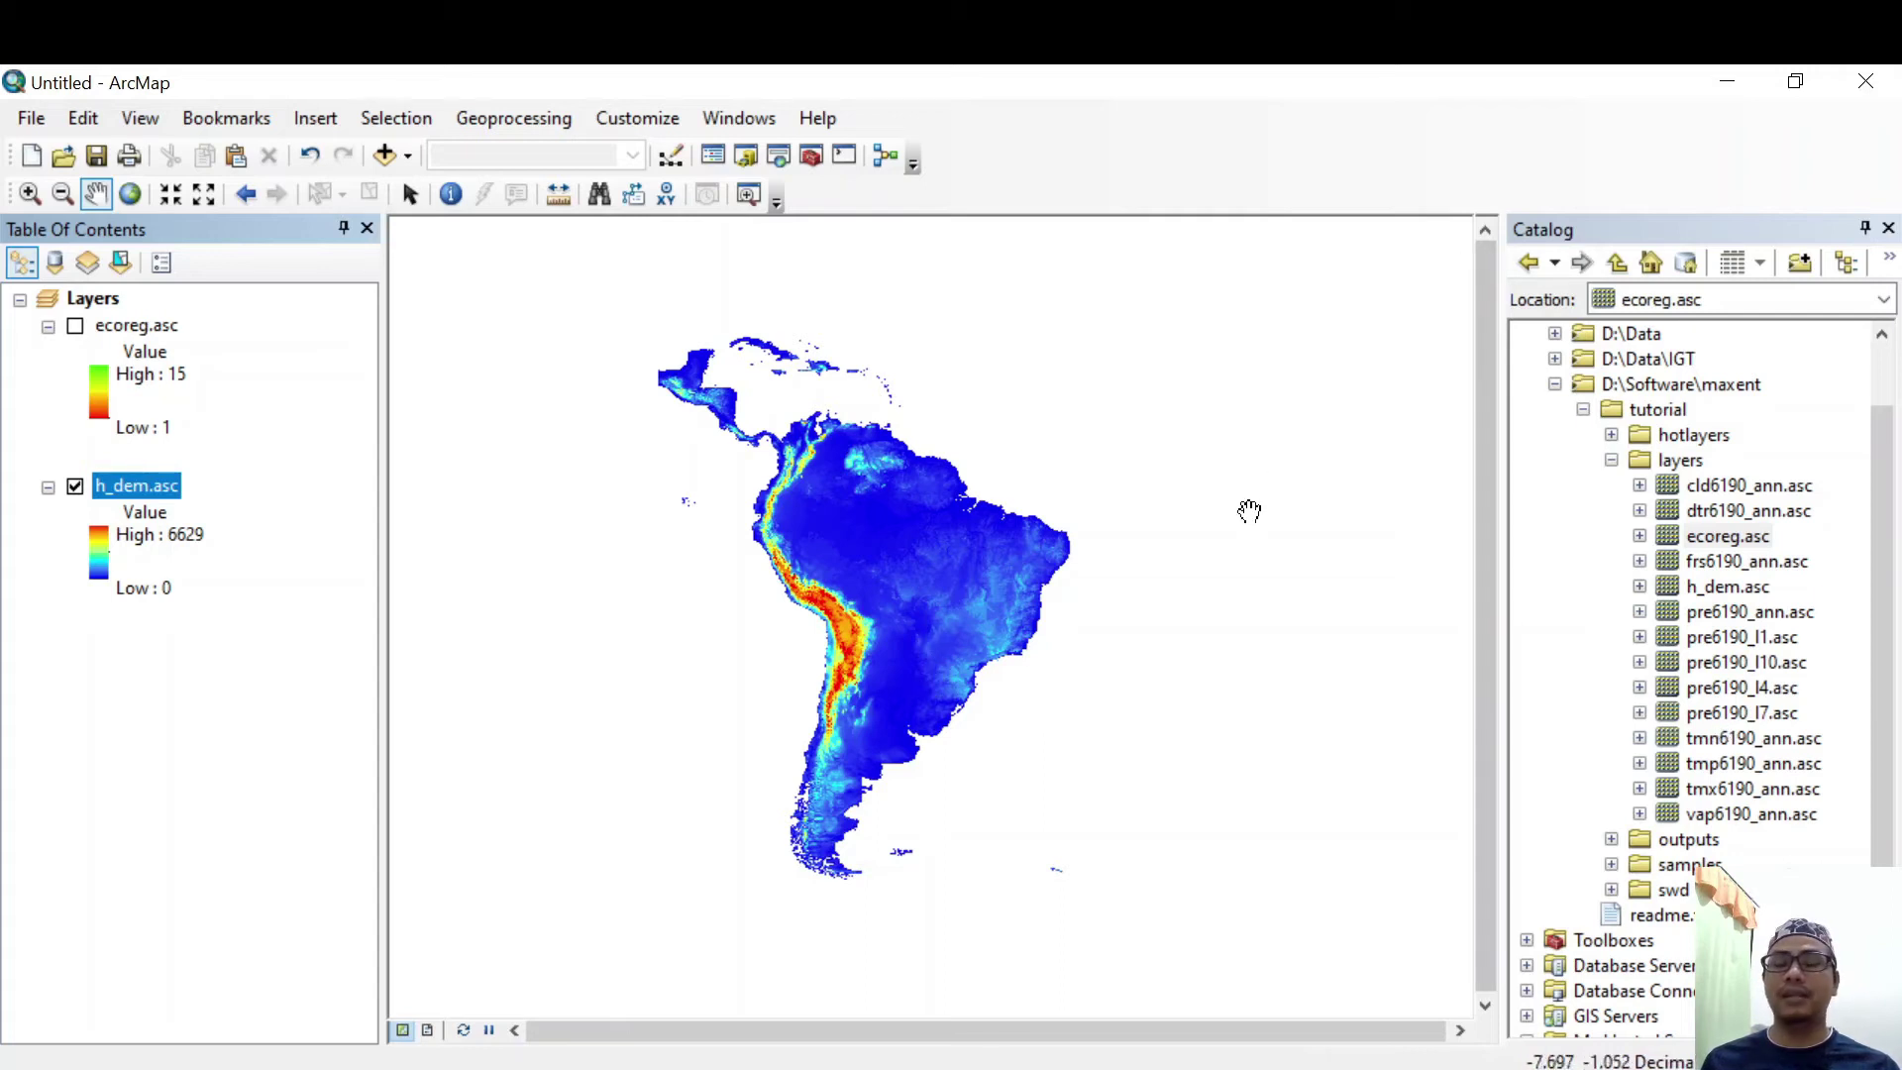
Return to the maxent folder in File Explorer, launch Maxent from maxent.bat, and maximize its window
{"action": "left_click", "coordinate": [1727, 80]}
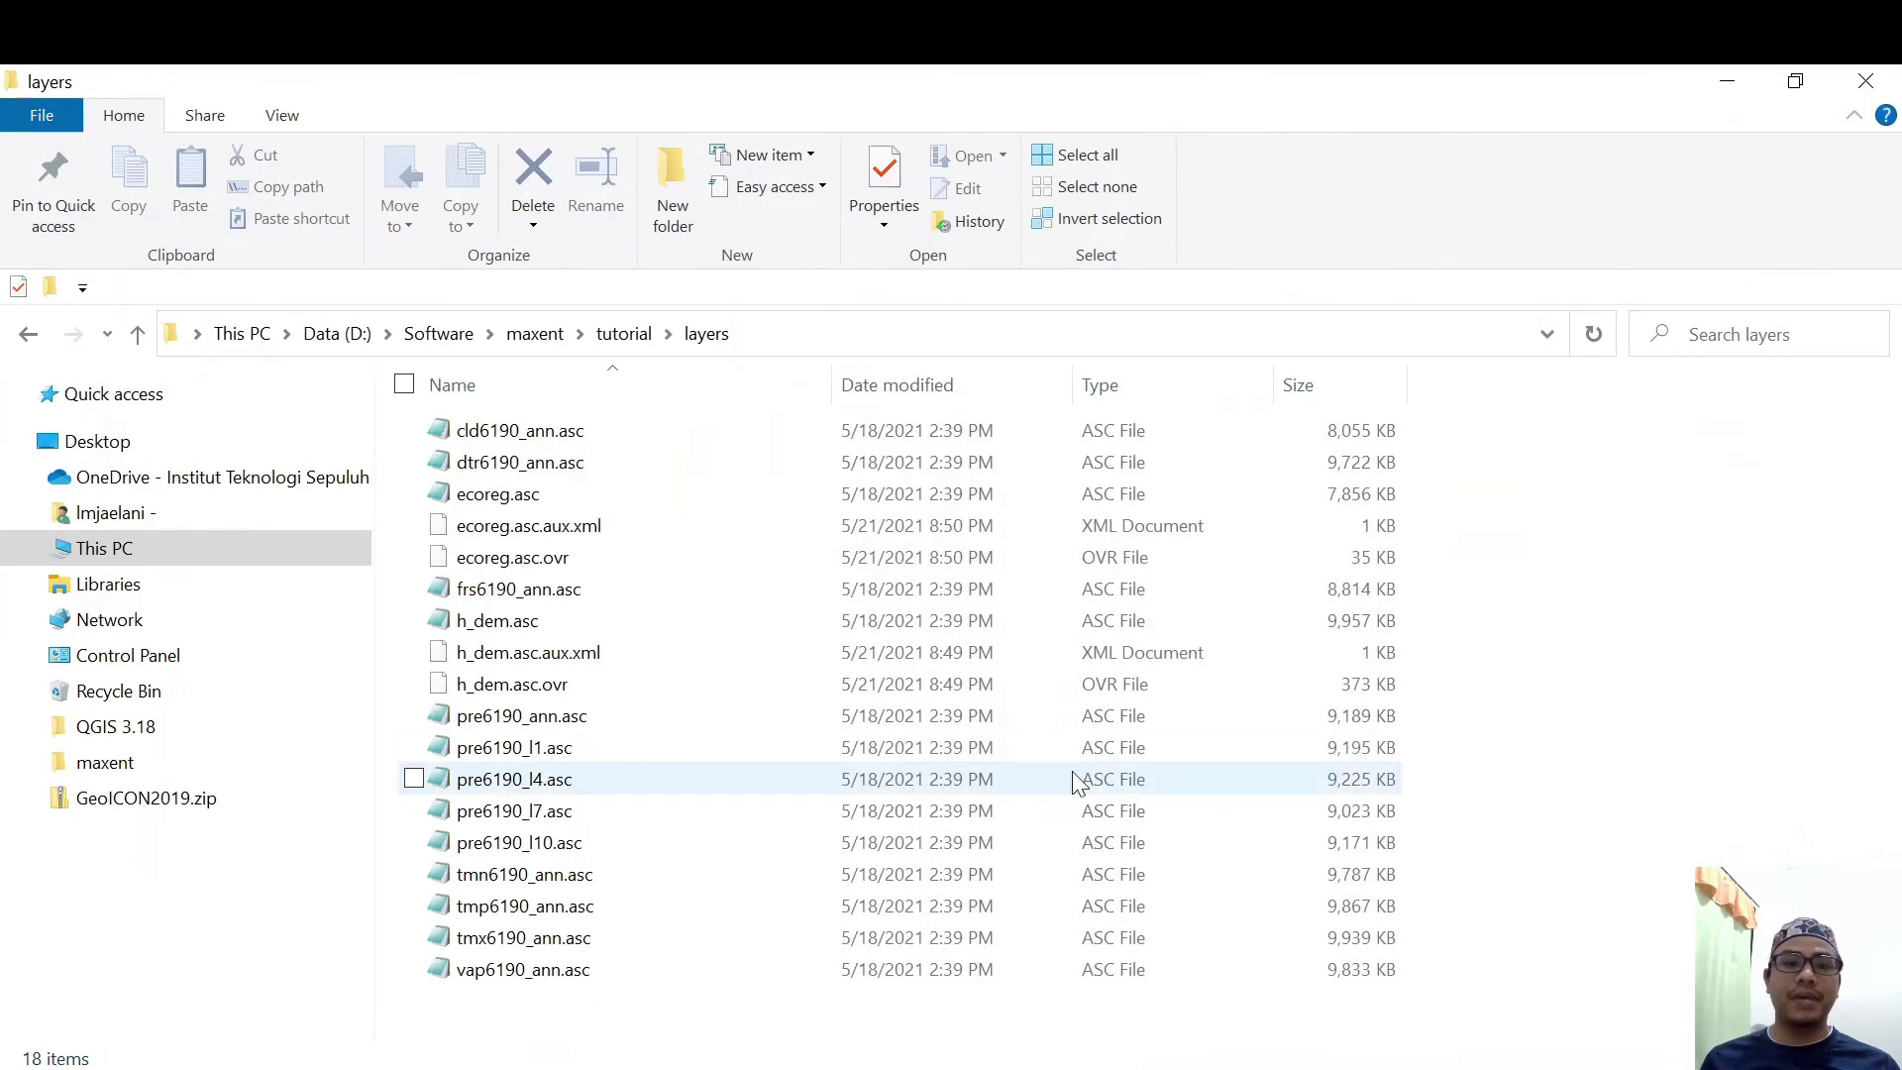
{"action": "left_click", "coordinate": [619, 334]}
{"action": "left_click", "coordinate": [523, 334]}
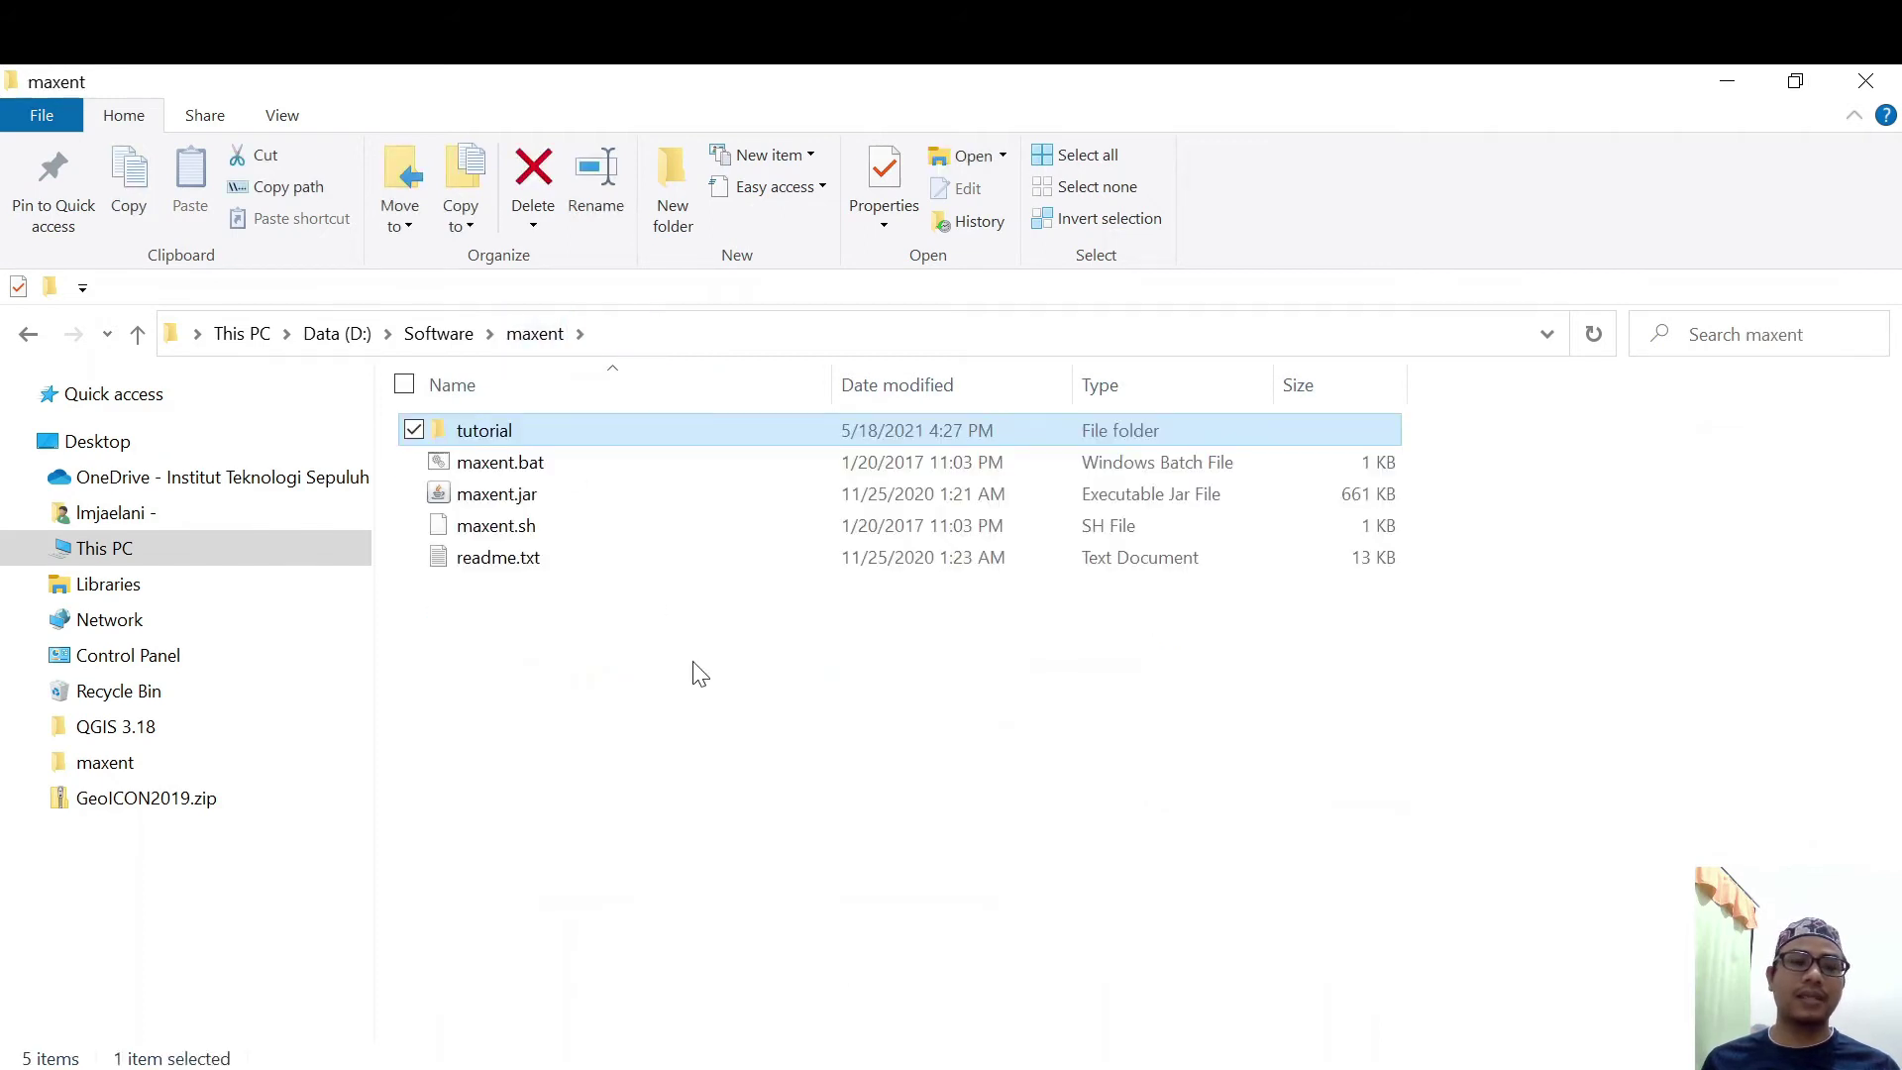
{"action": "left_click", "coordinate": [526, 469]}
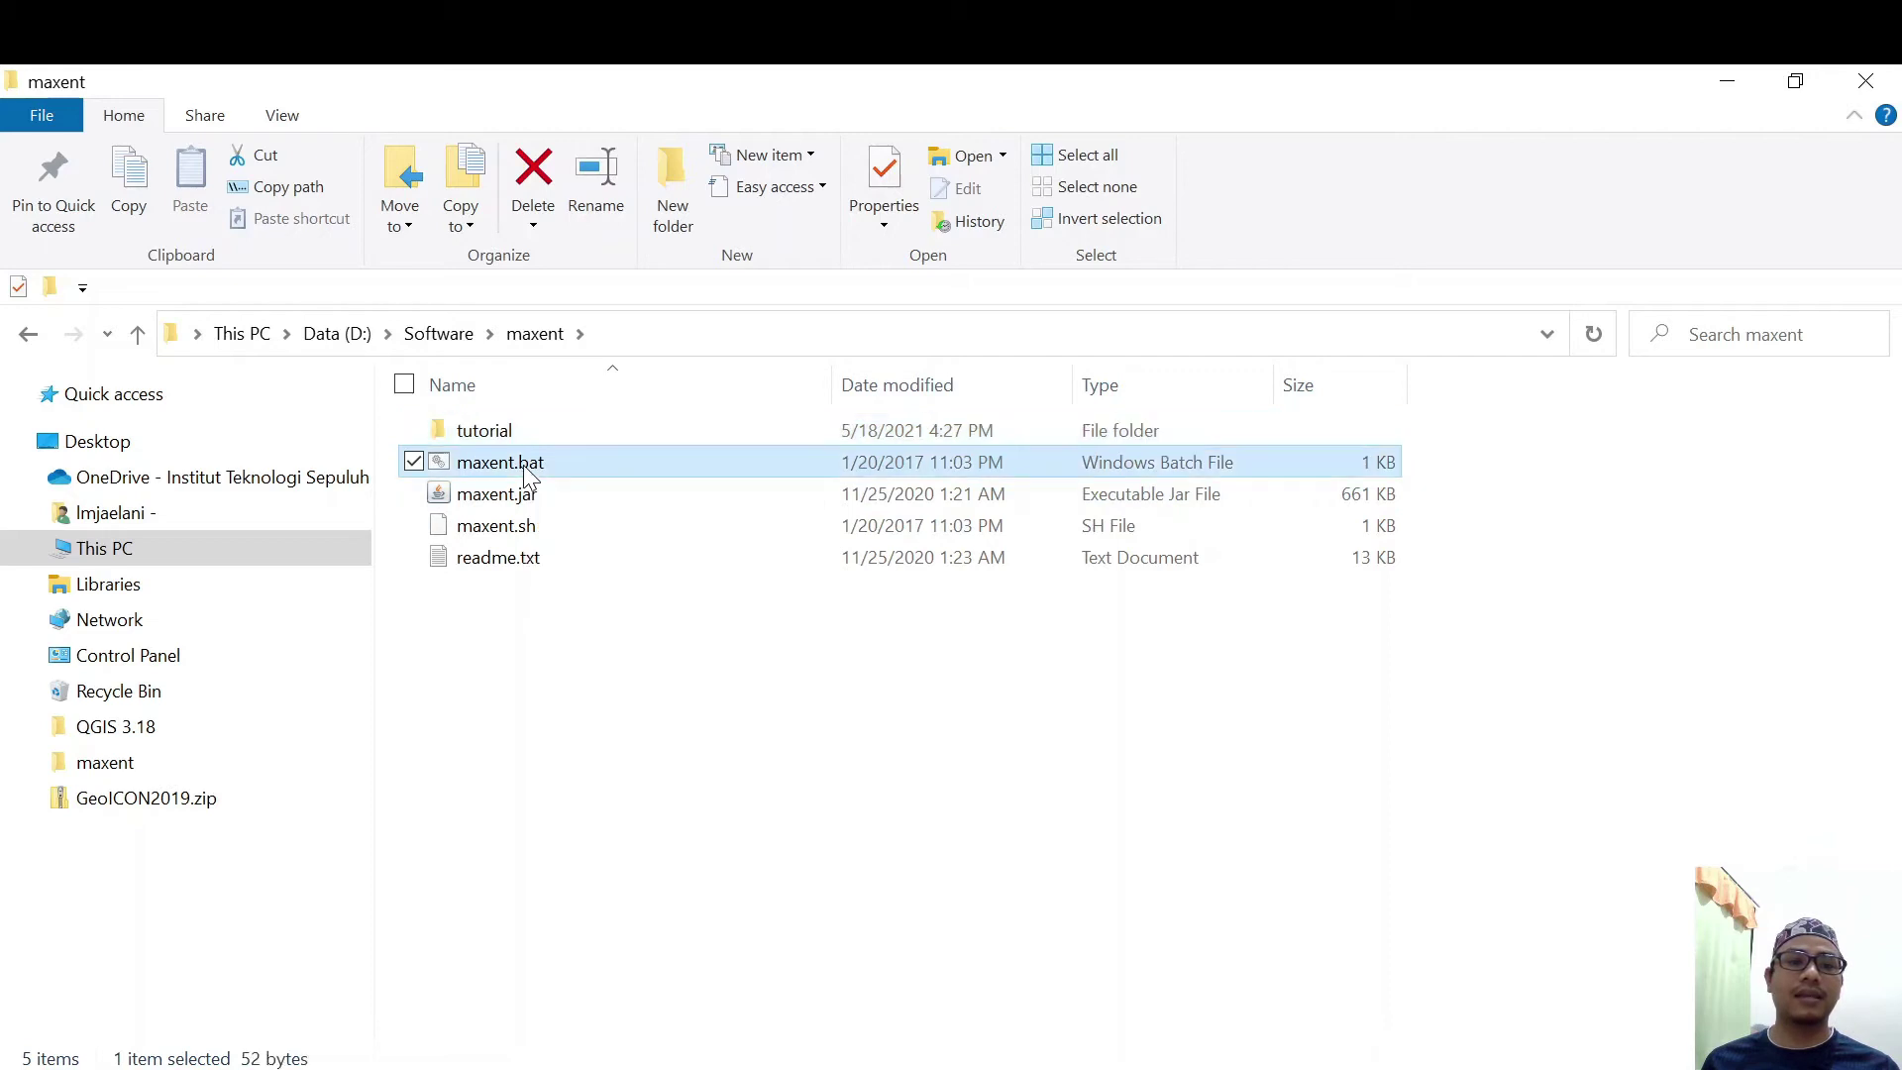
{"action": "double_click", "coordinate": [523, 466]}
{"action": "left_click_drag", "start_coordinate": [792, 104], "coordinate": [1115, 115]}
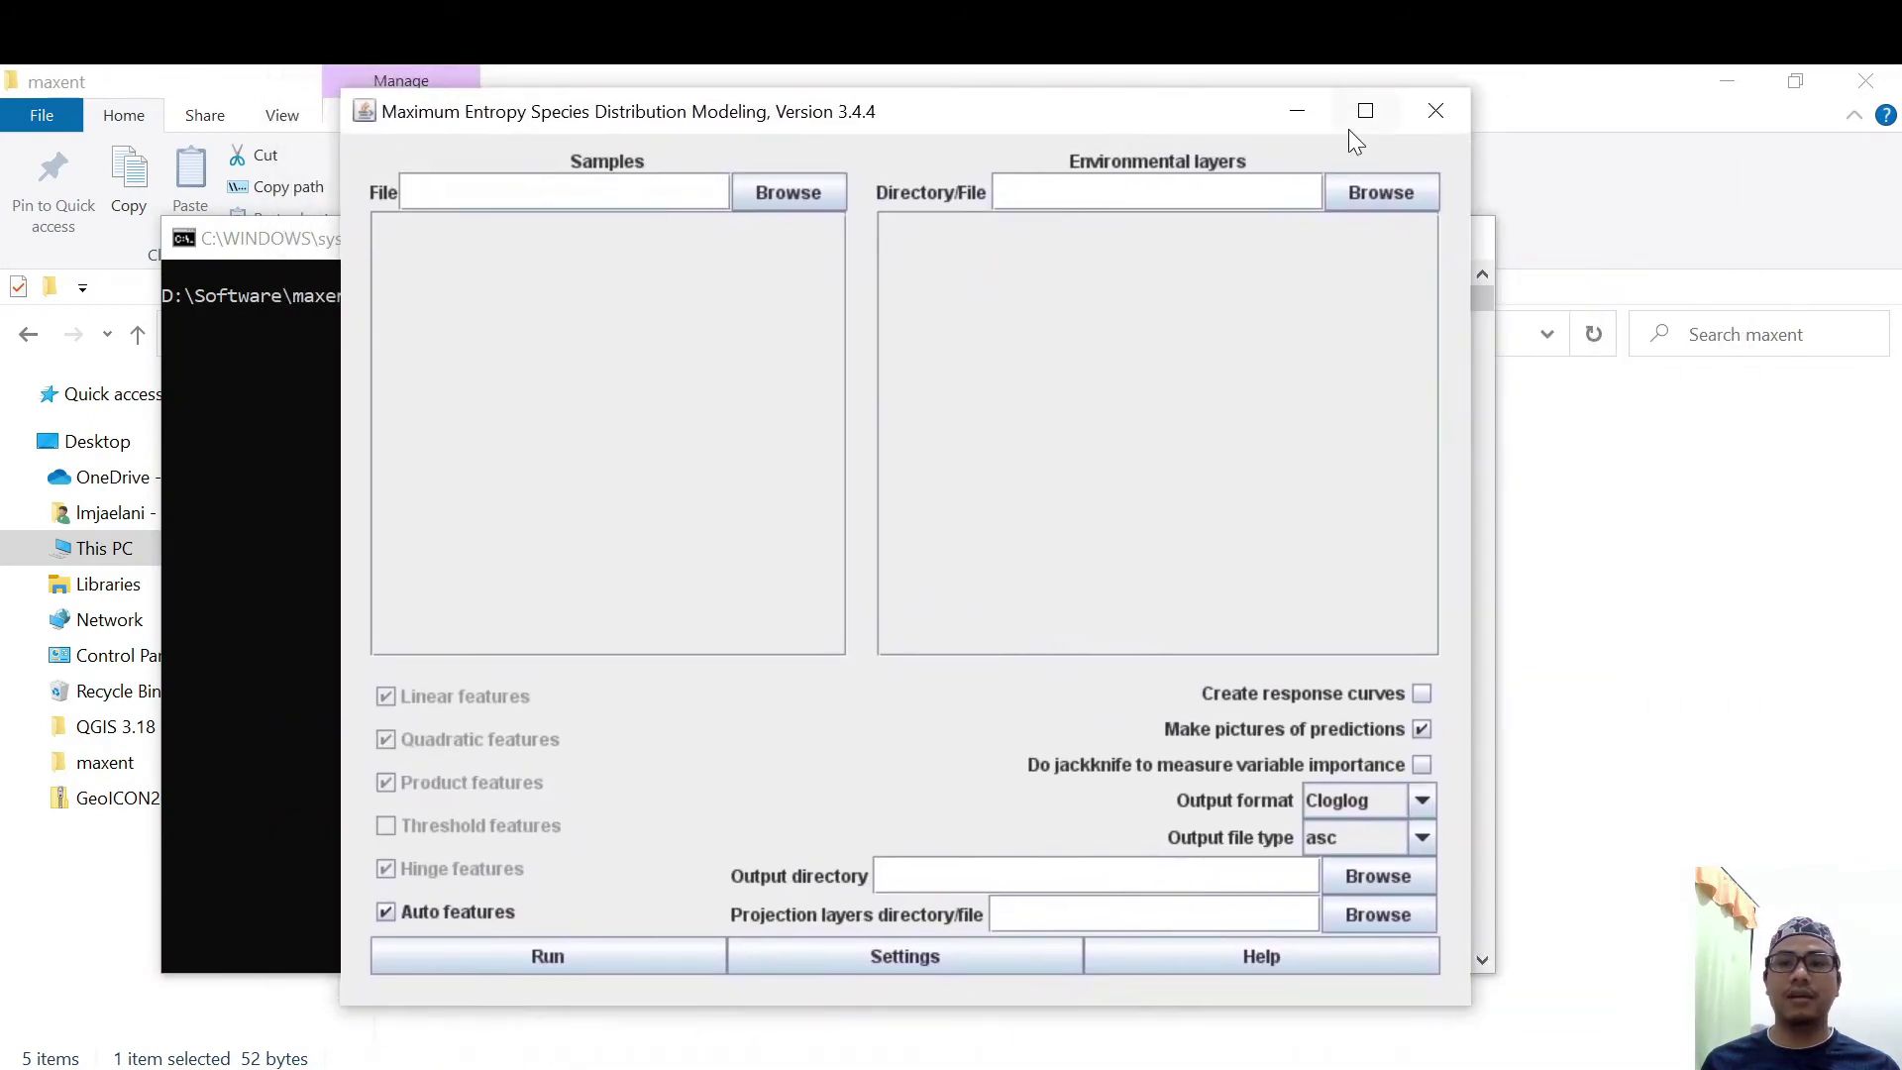
{"action": "left_click", "coordinate": [1366, 111]}
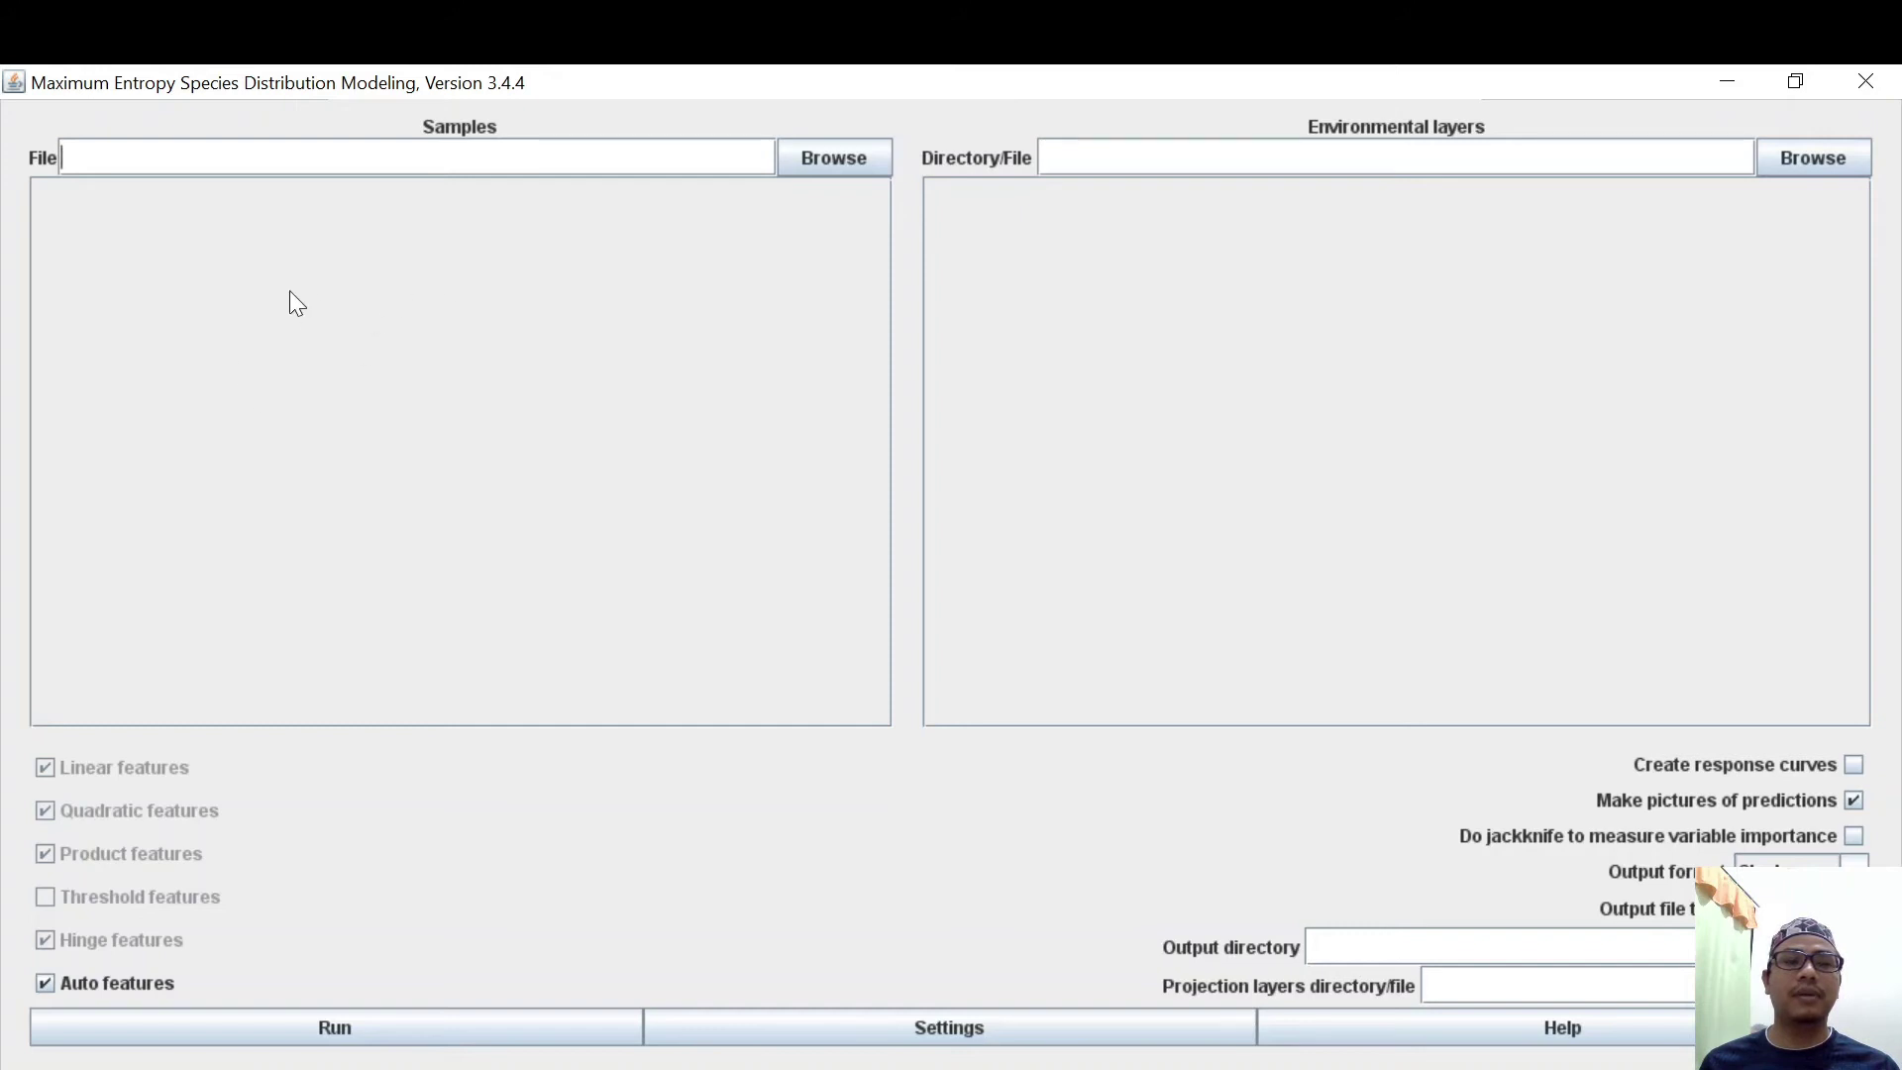
Load bradypus.csv from D:\Software\maxent\tutorial\samples as the samples file
{"action": "left_click", "coordinate": [837, 164]}
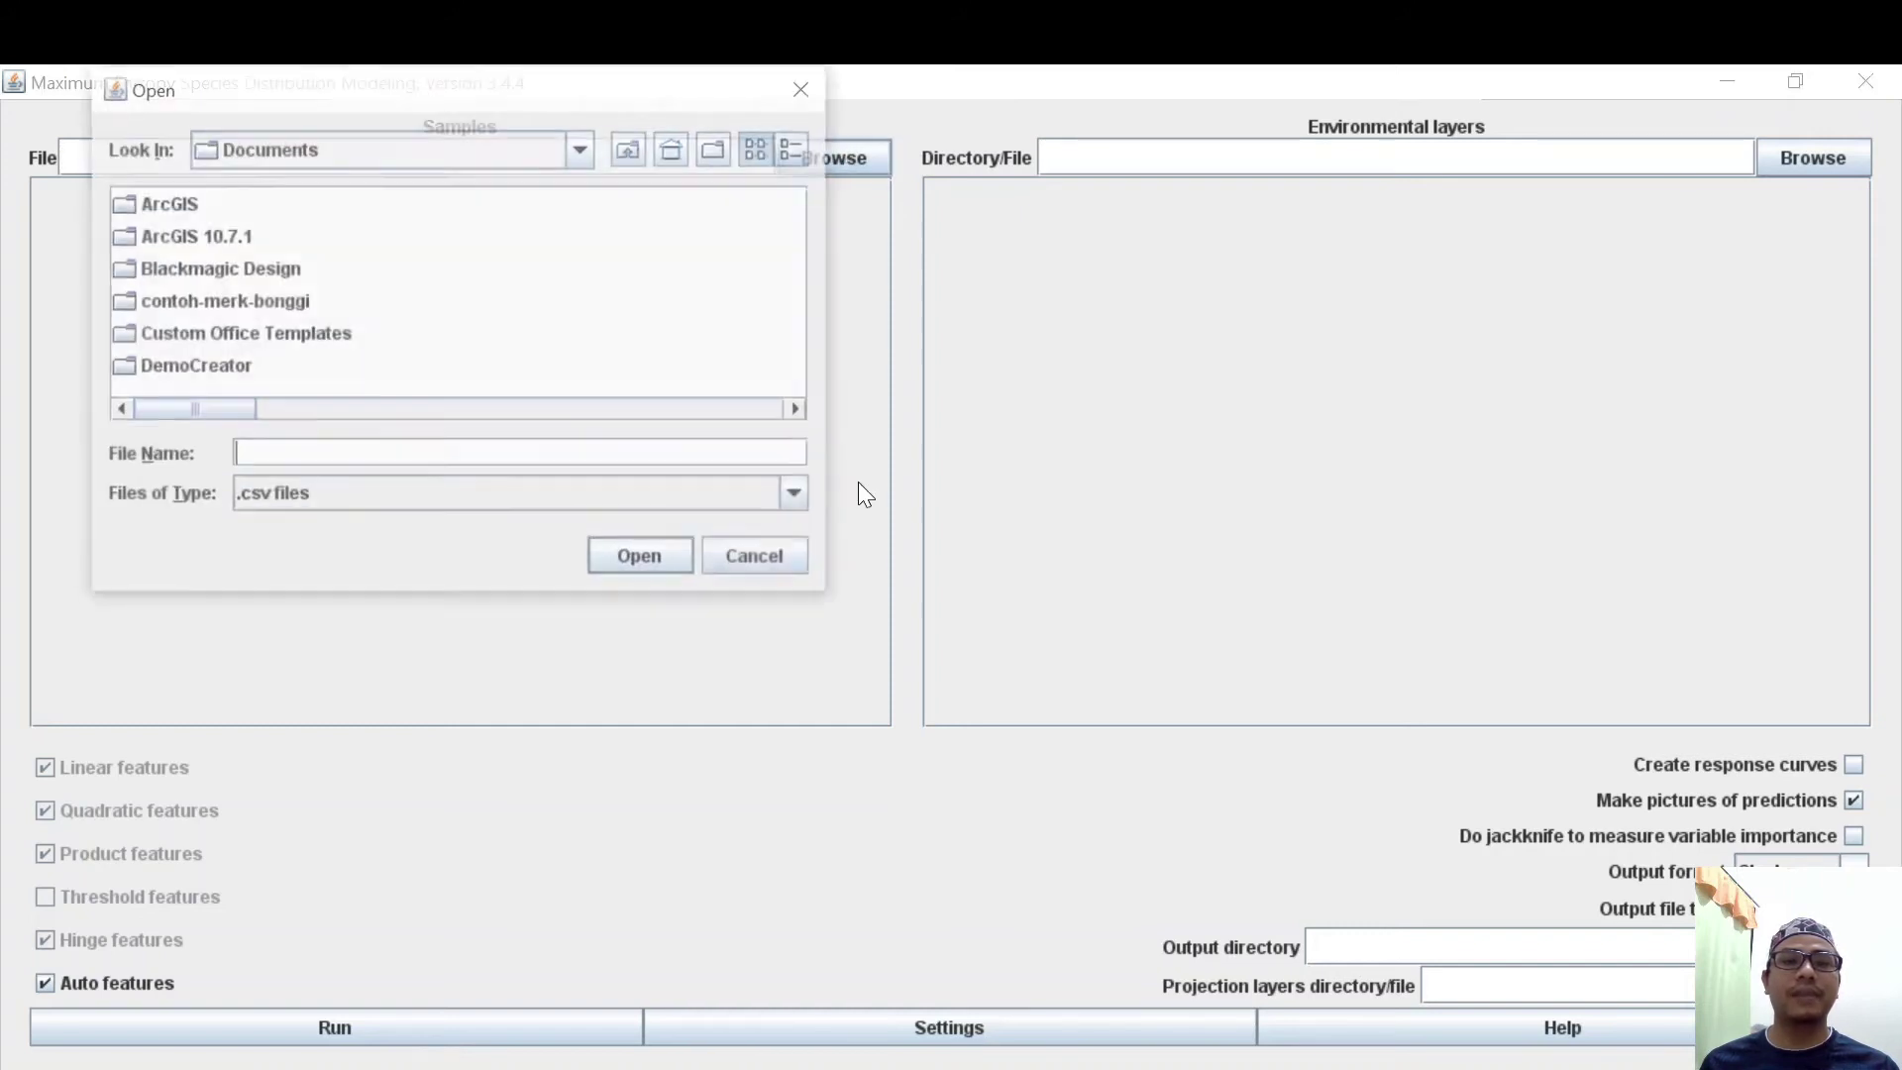
{"action": "left_click", "coordinate": [582, 149]}
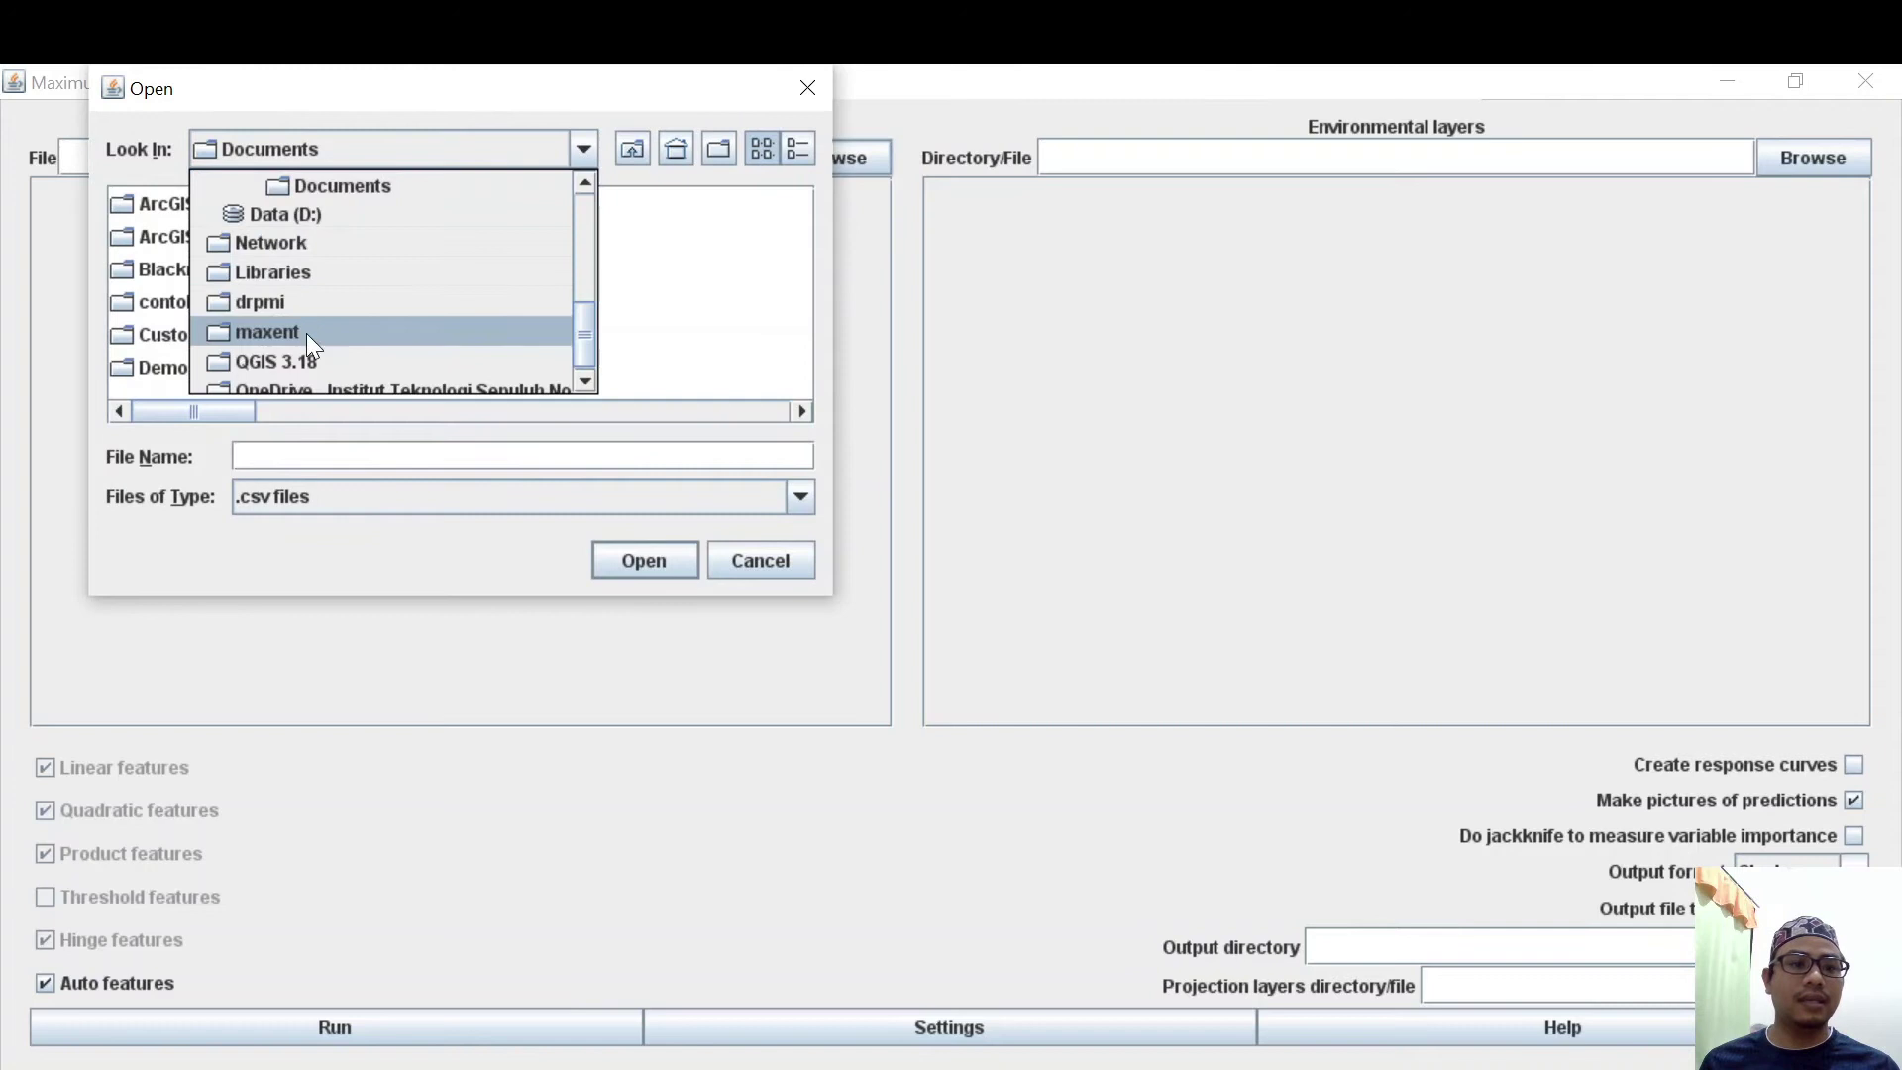
{"action": "scroll", "coordinate": [311, 336], "scroll_direction": "down", "scroll_amount": 1}
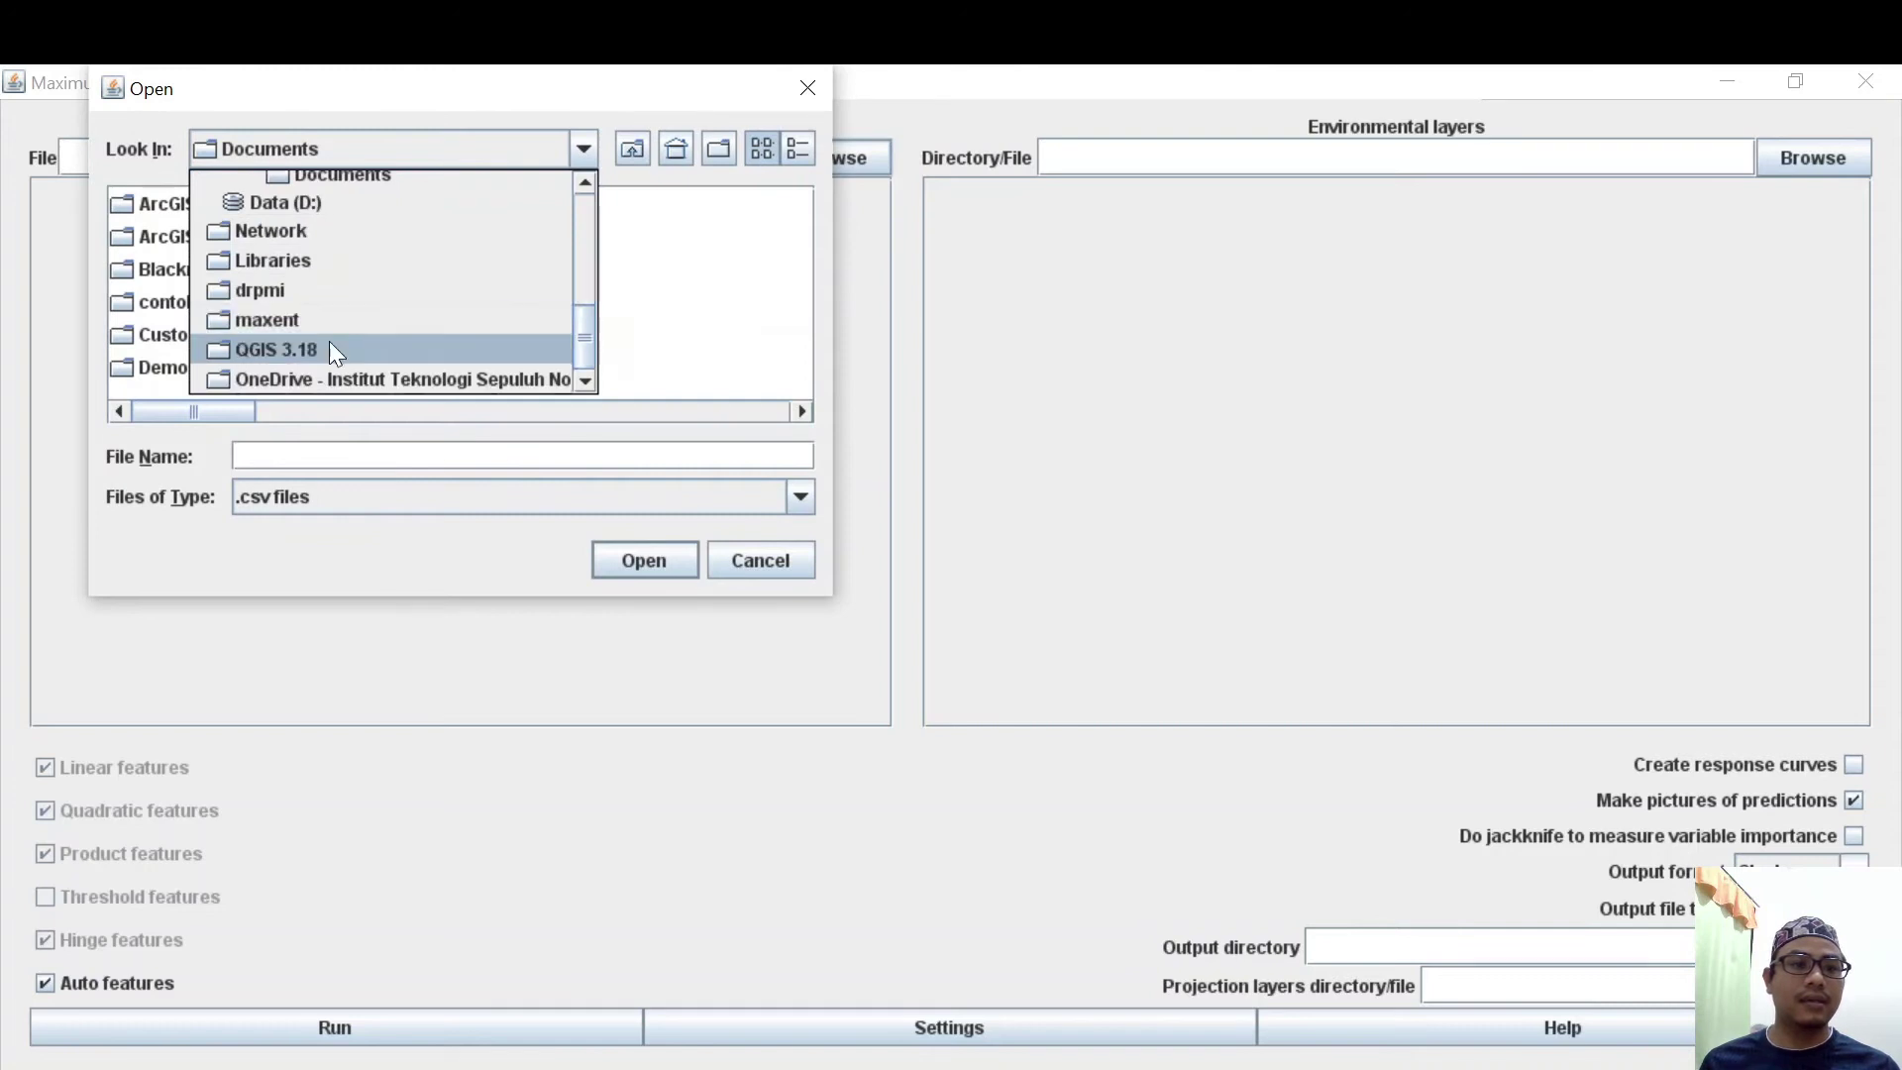
{"action": "scroll", "coordinate": [335, 347], "scroll_direction": "up", "scroll_amount": 4}
{"action": "scroll", "coordinate": [334, 347], "scroll_direction": "down", "scroll_amount": 2}
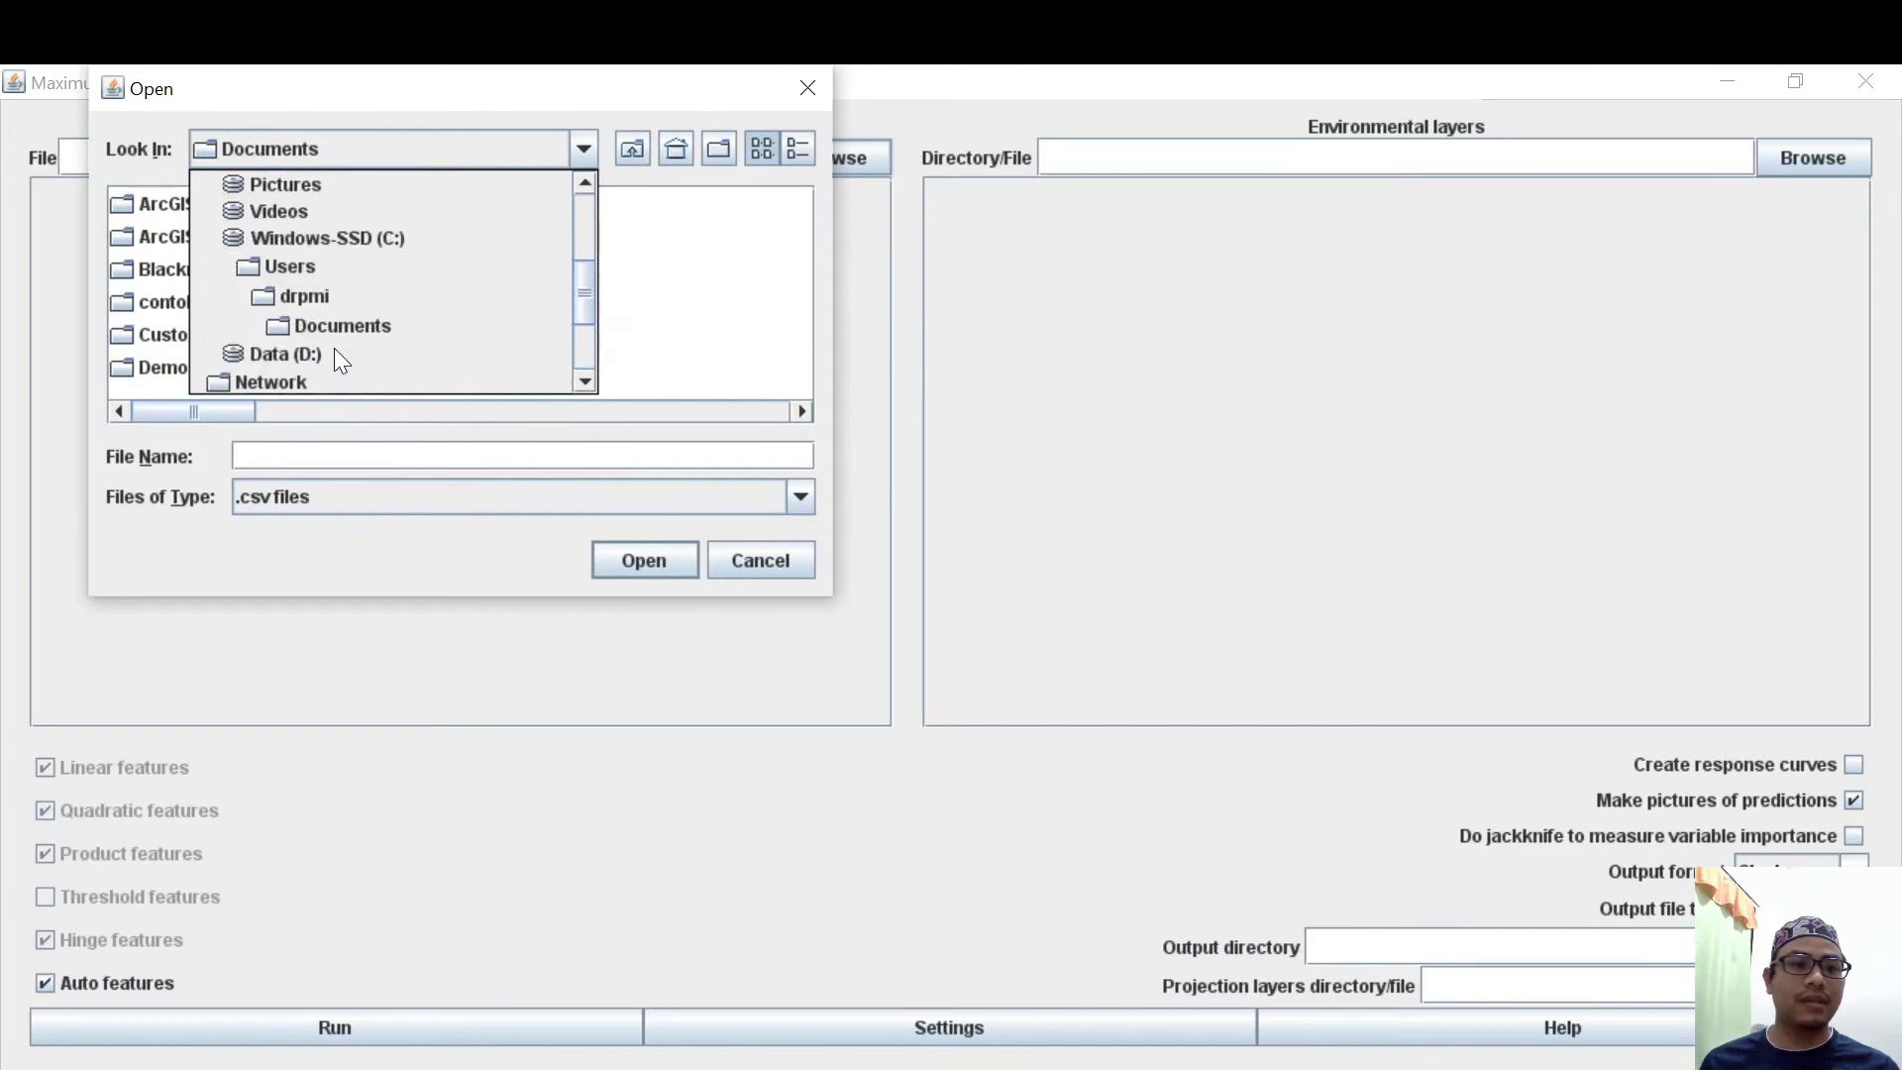
{"action": "scroll", "coordinate": [323, 330], "scroll_direction": "down", "scroll_amount": 1}
{"action": "left_click", "coordinate": [317, 278]}
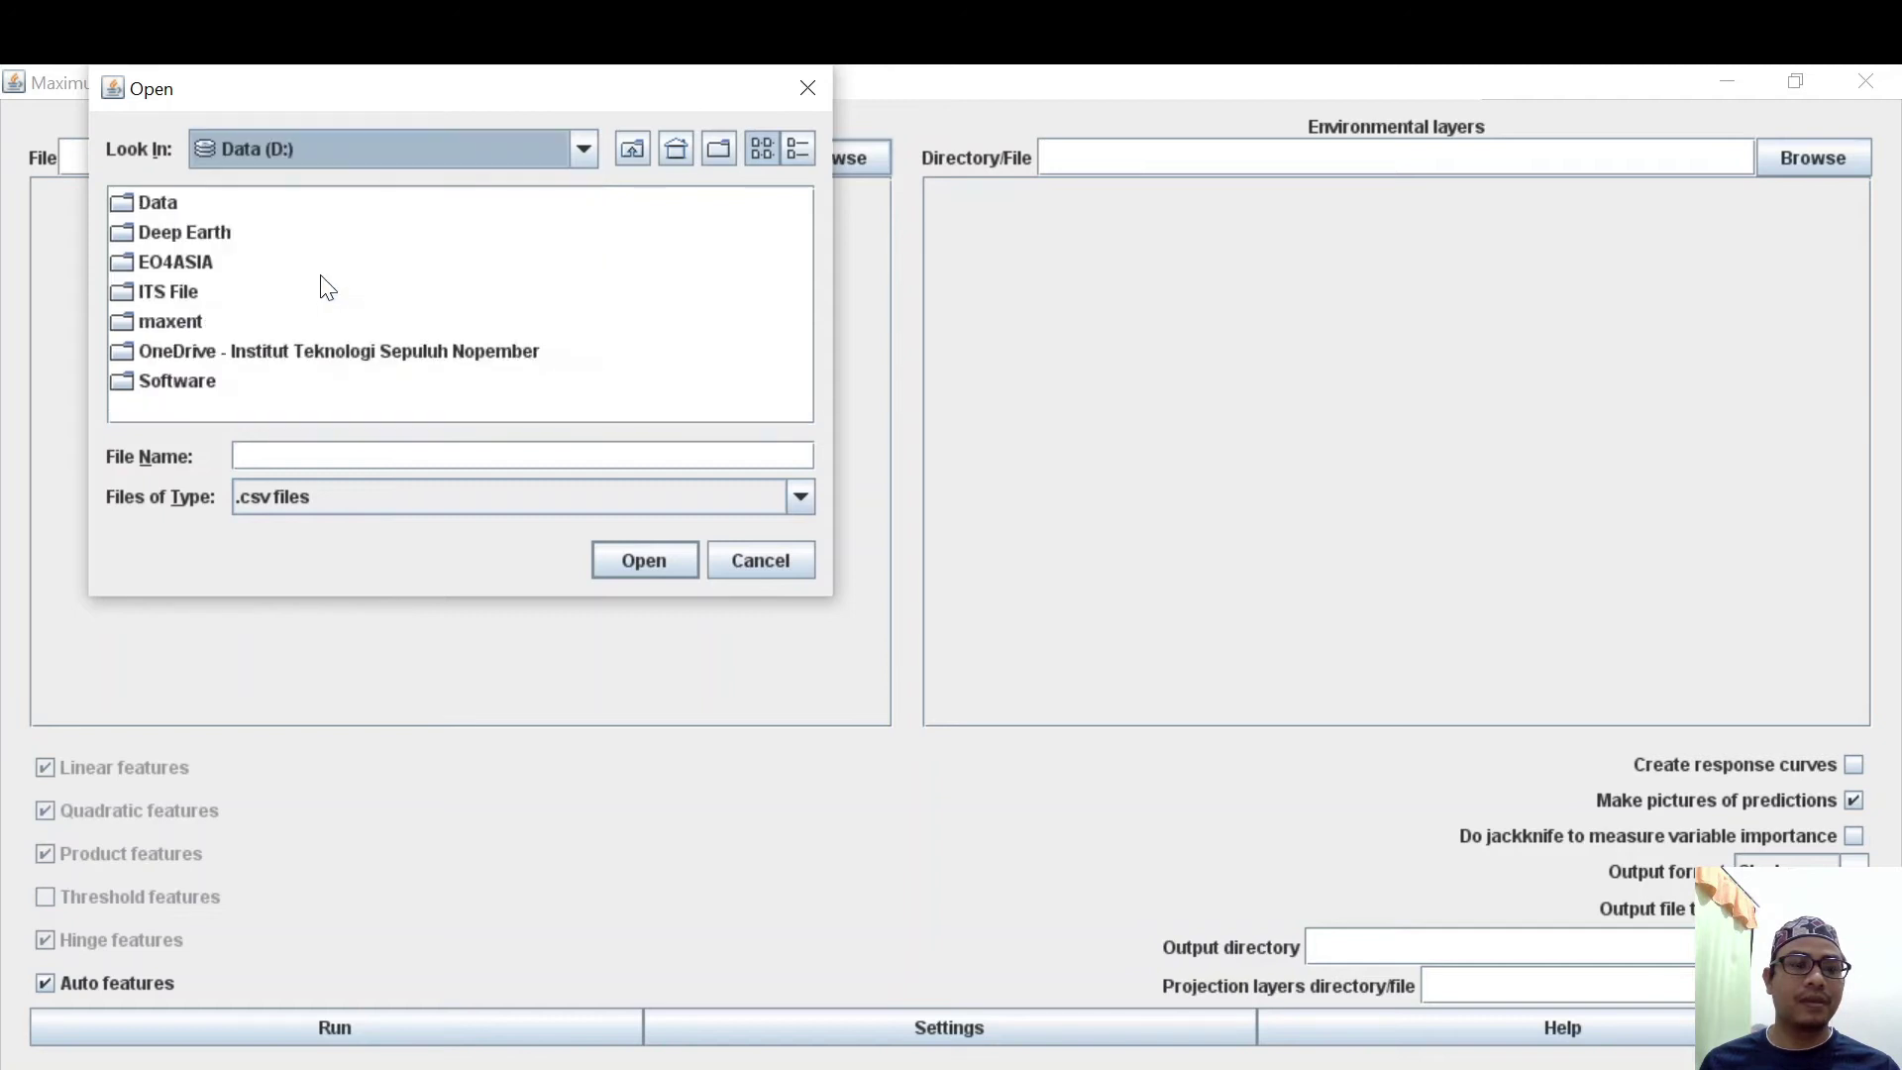
{"action": "double_click", "coordinate": [167, 381]}
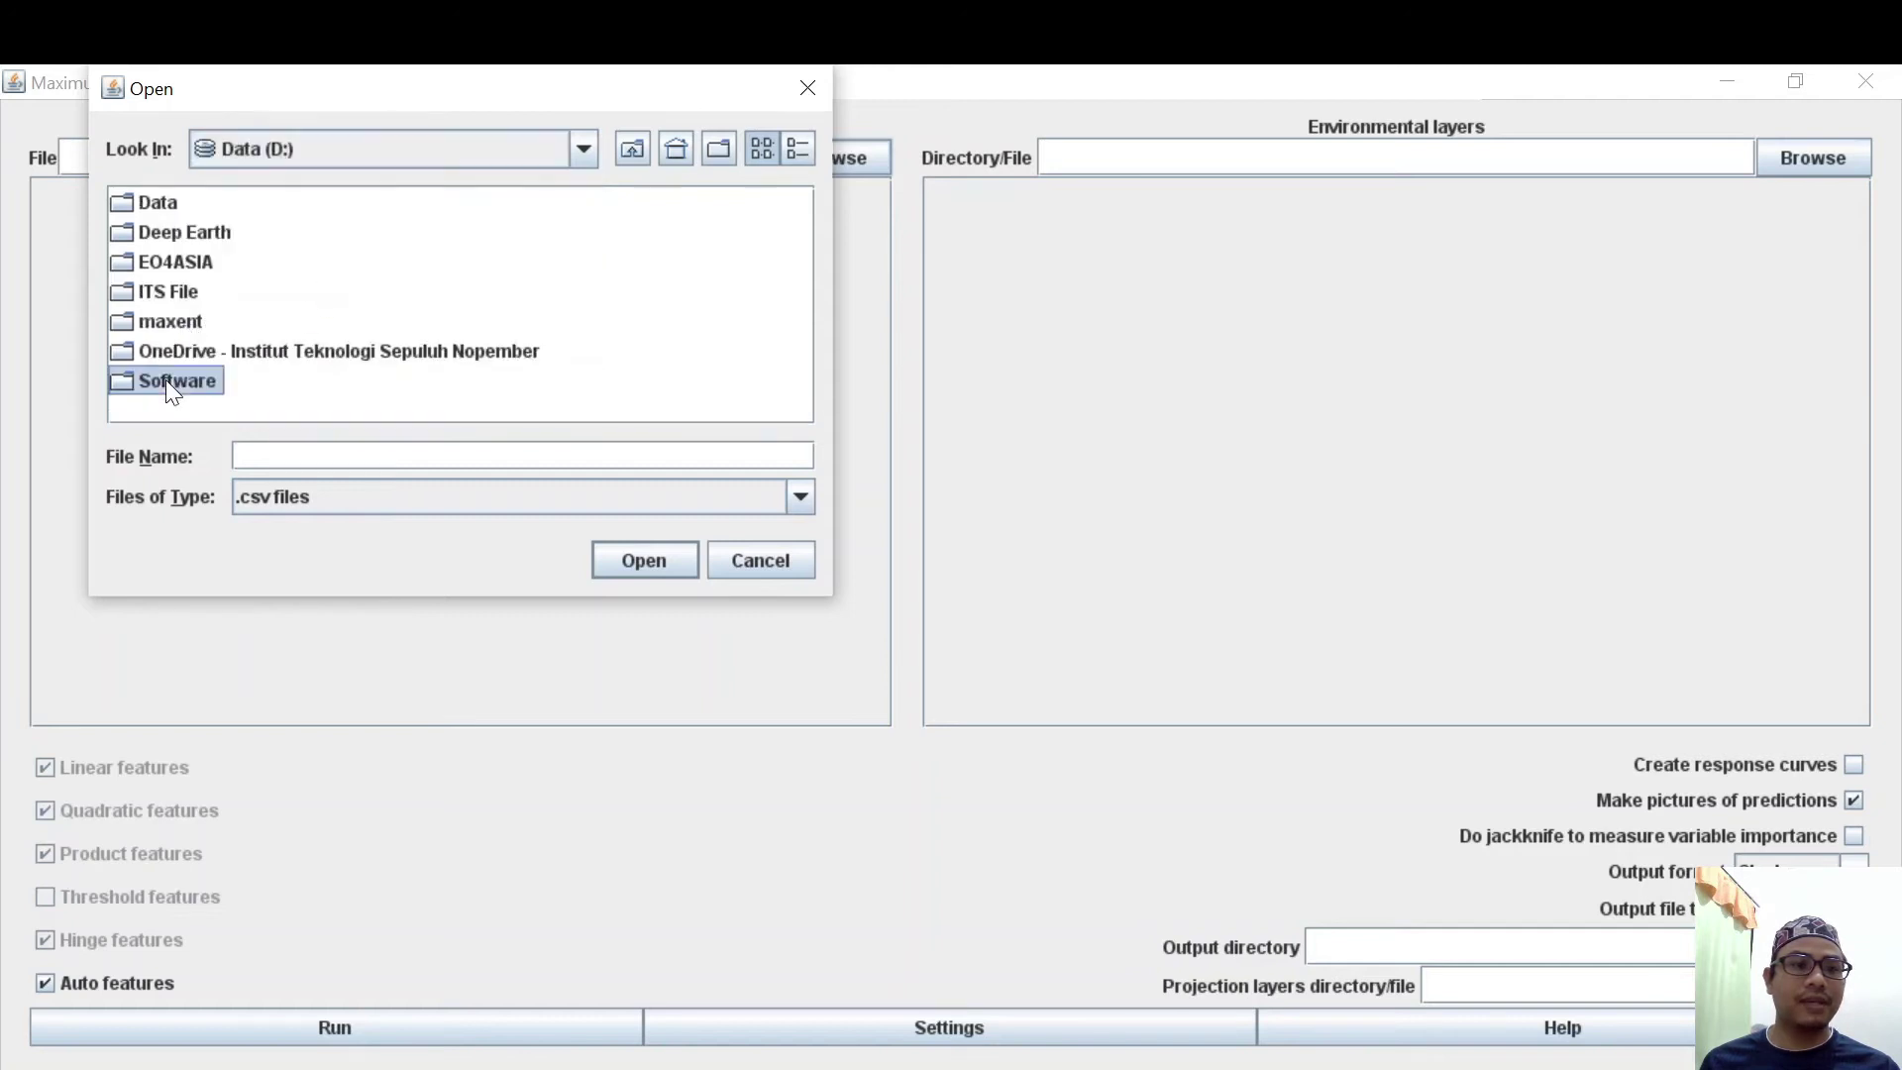
{"action": "double_click", "coordinate": [201, 222]}
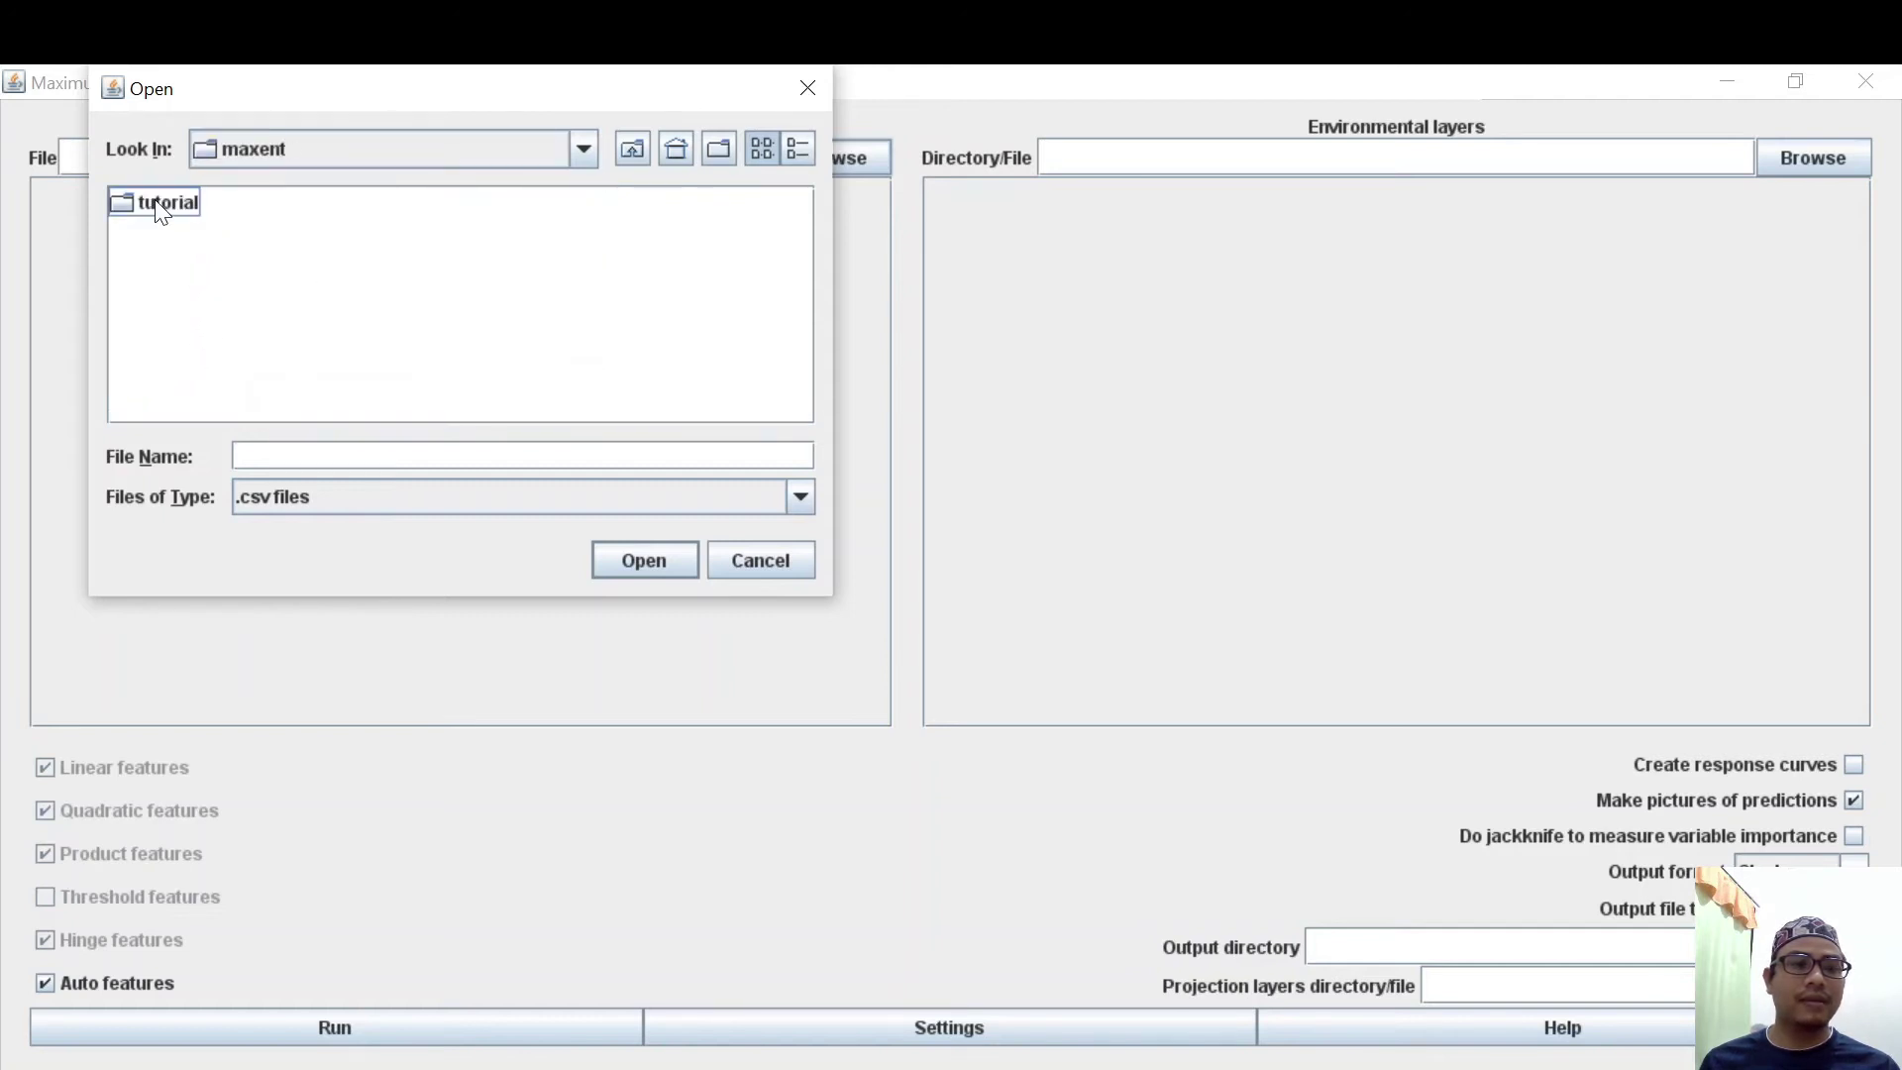
{"action": "double_click", "coordinate": [155, 202]}
{"action": "double_click", "coordinate": [188, 289]}
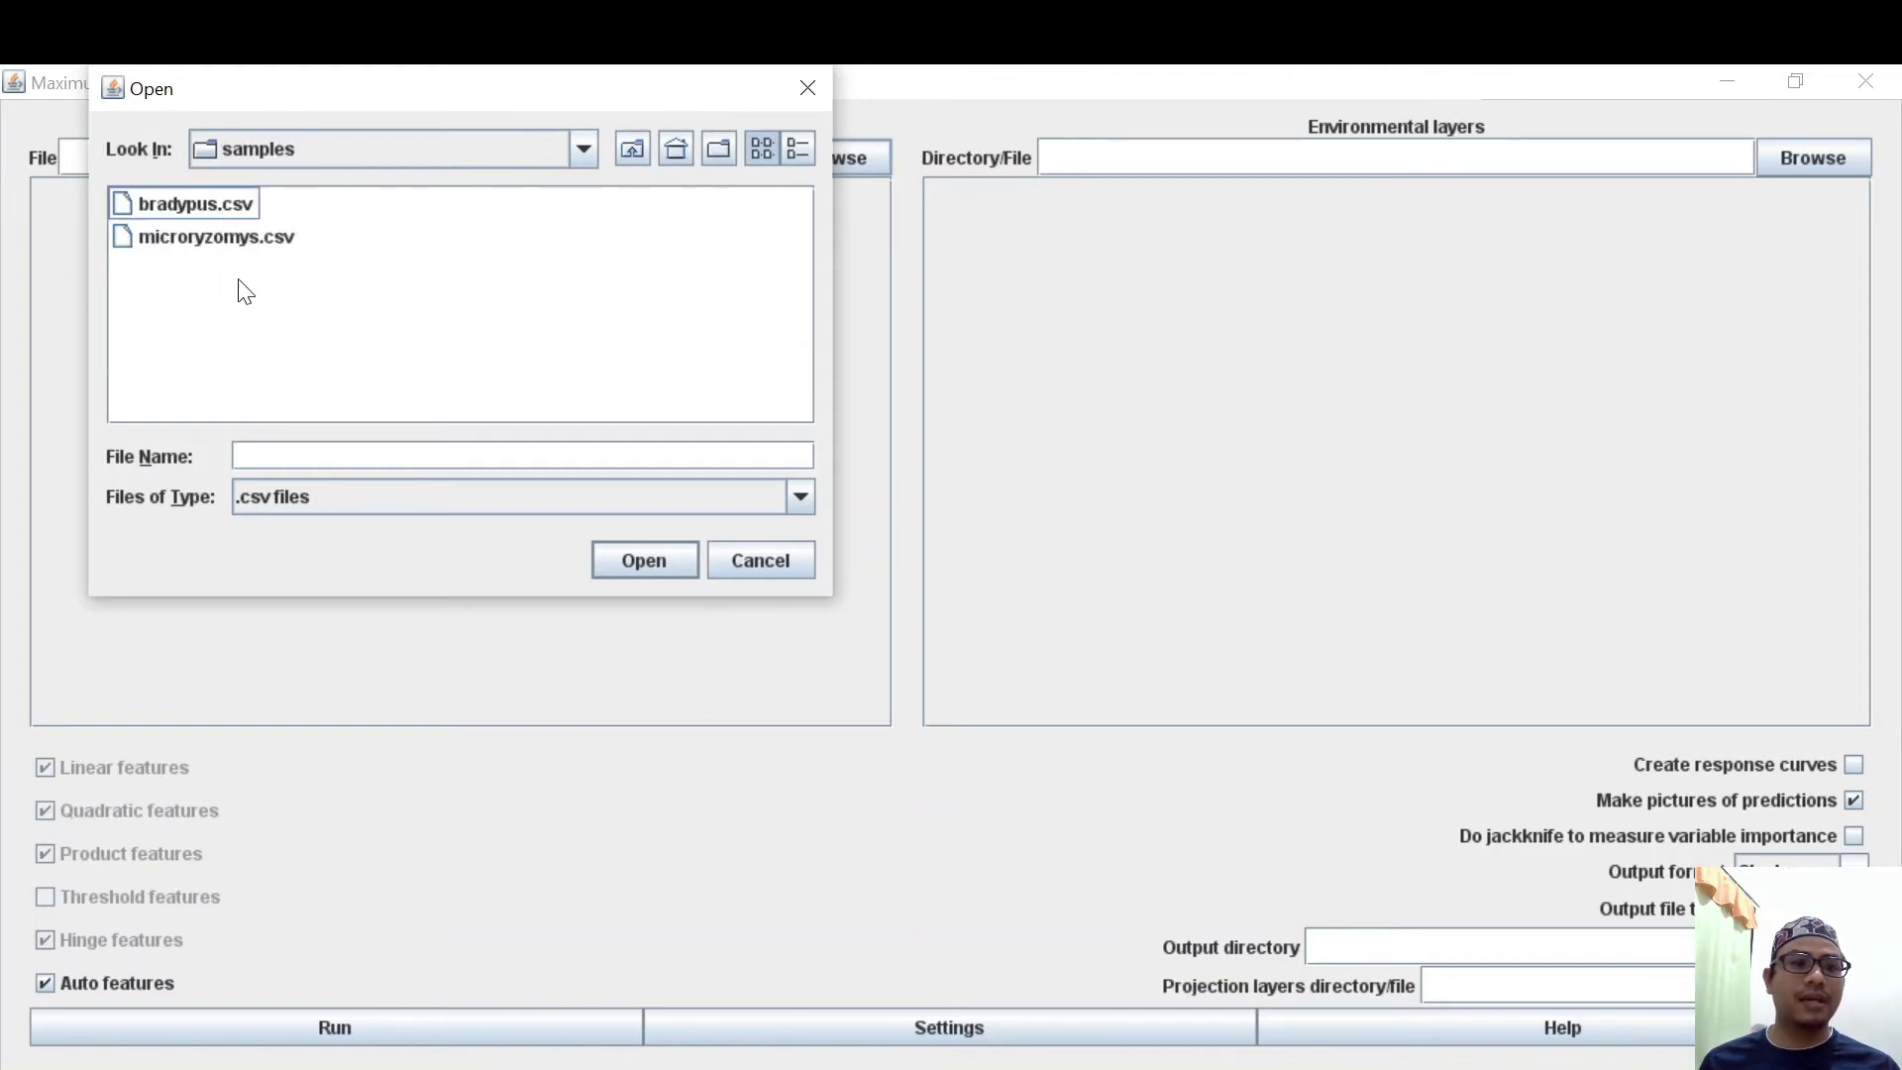
{"action": "left_click", "coordinate": [228, 206]}
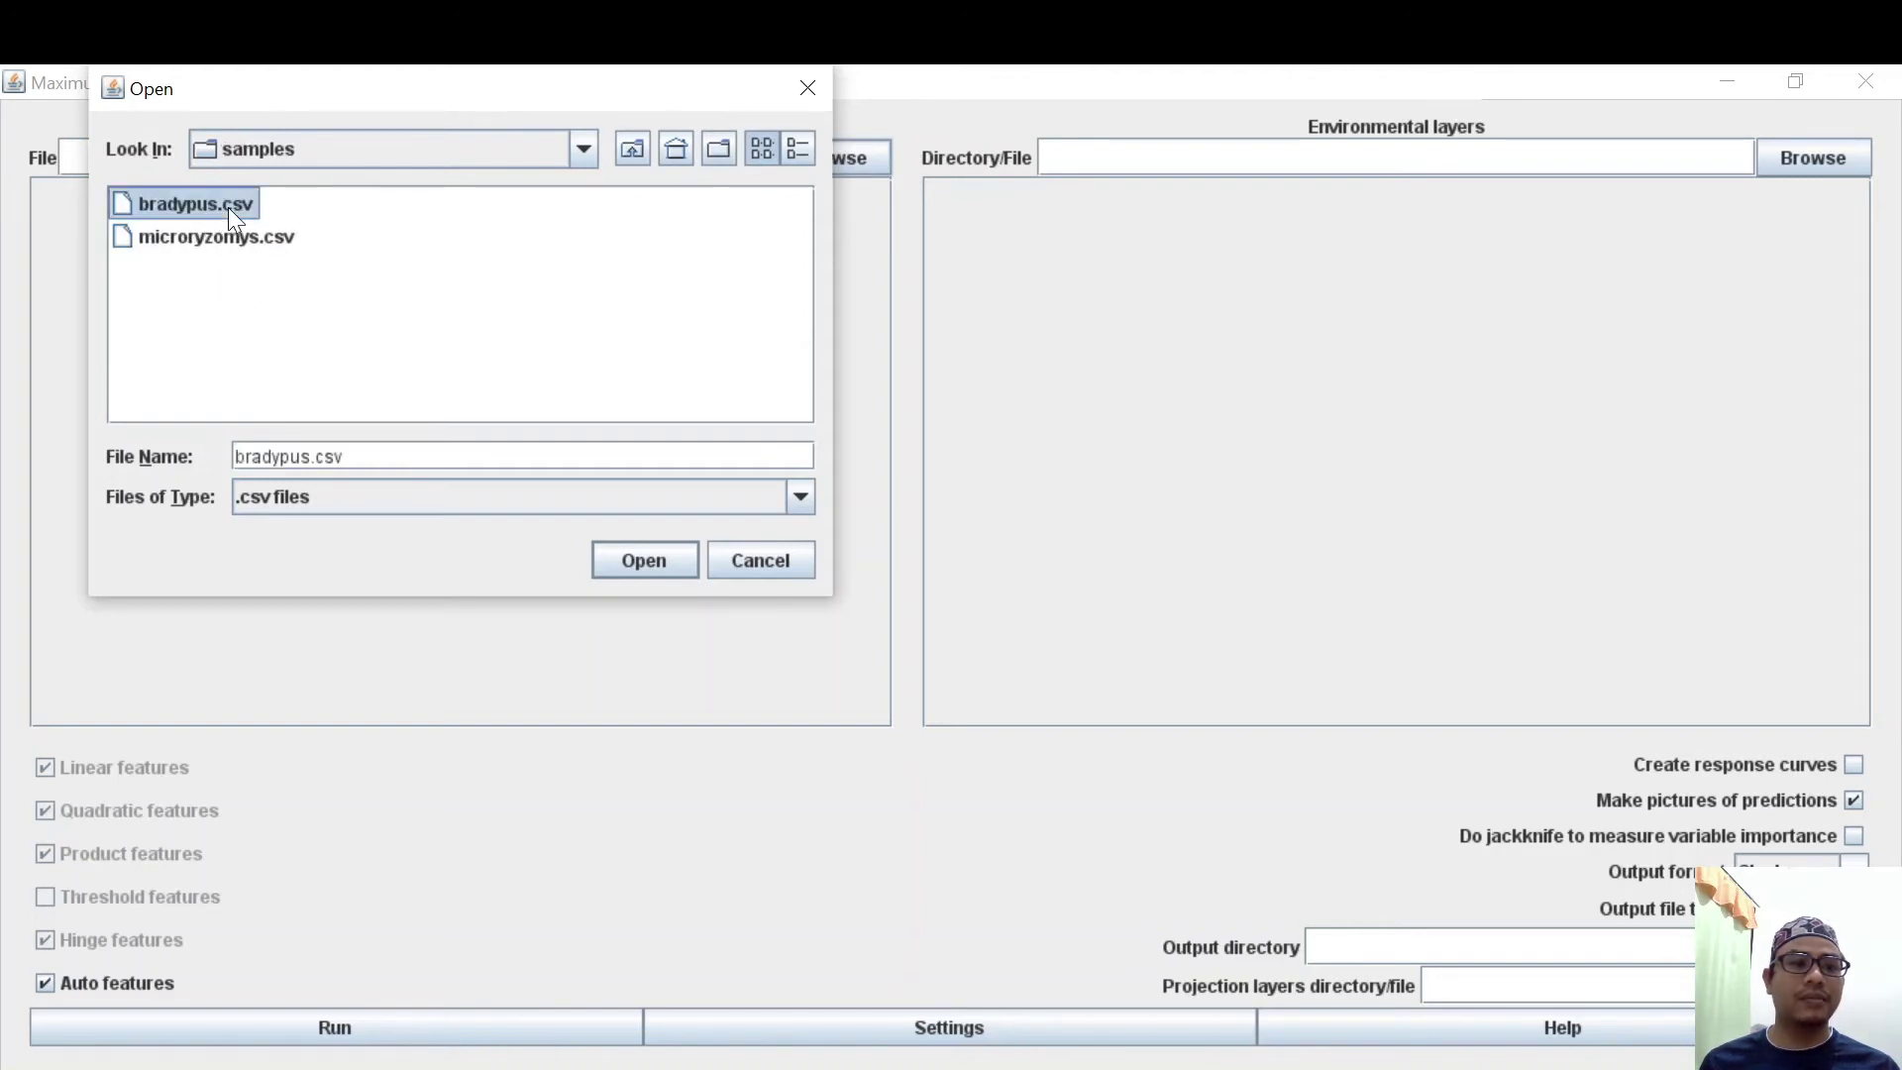
{"action": "left_click", "coordinate": [616, 562]}
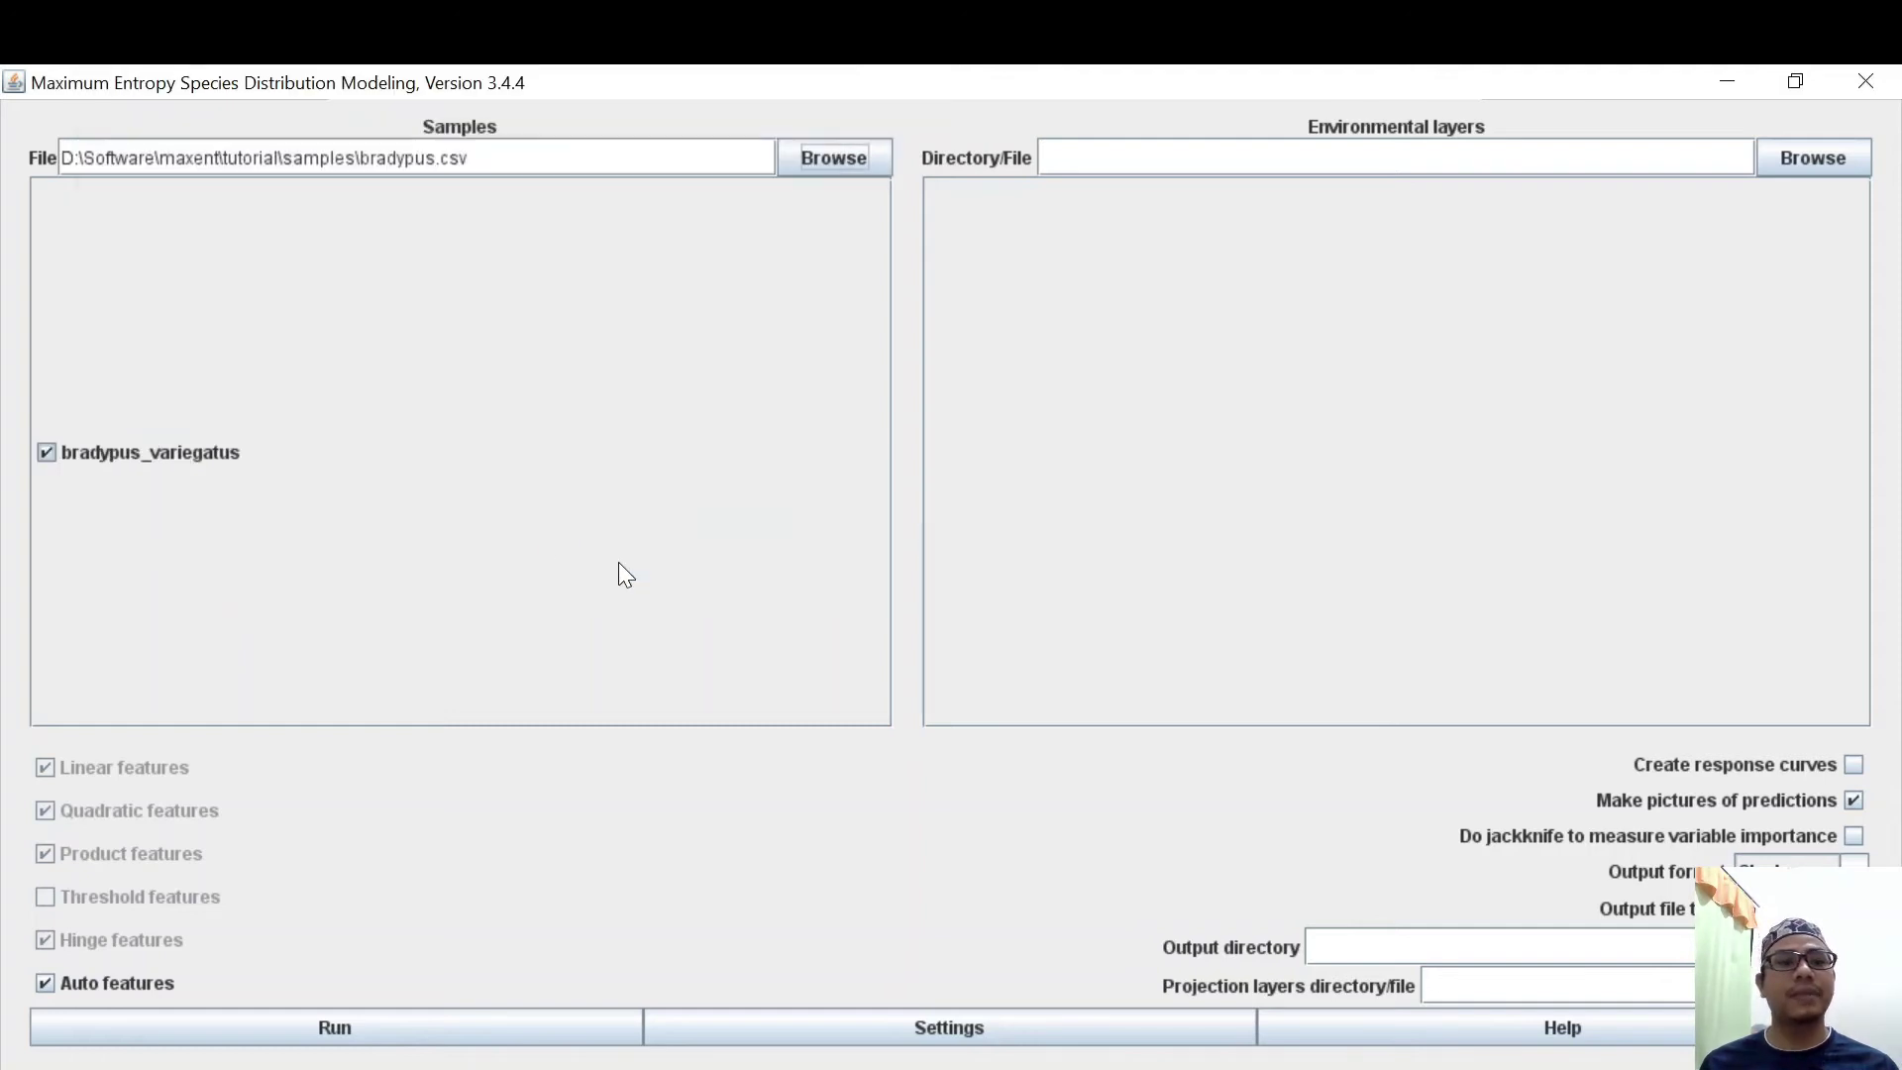
Load the D:\Software\maxent\tutorial\layers folder as the environmental layers and check the list of variables
{"action": "left_click", "coordinate": [1811, 160]}
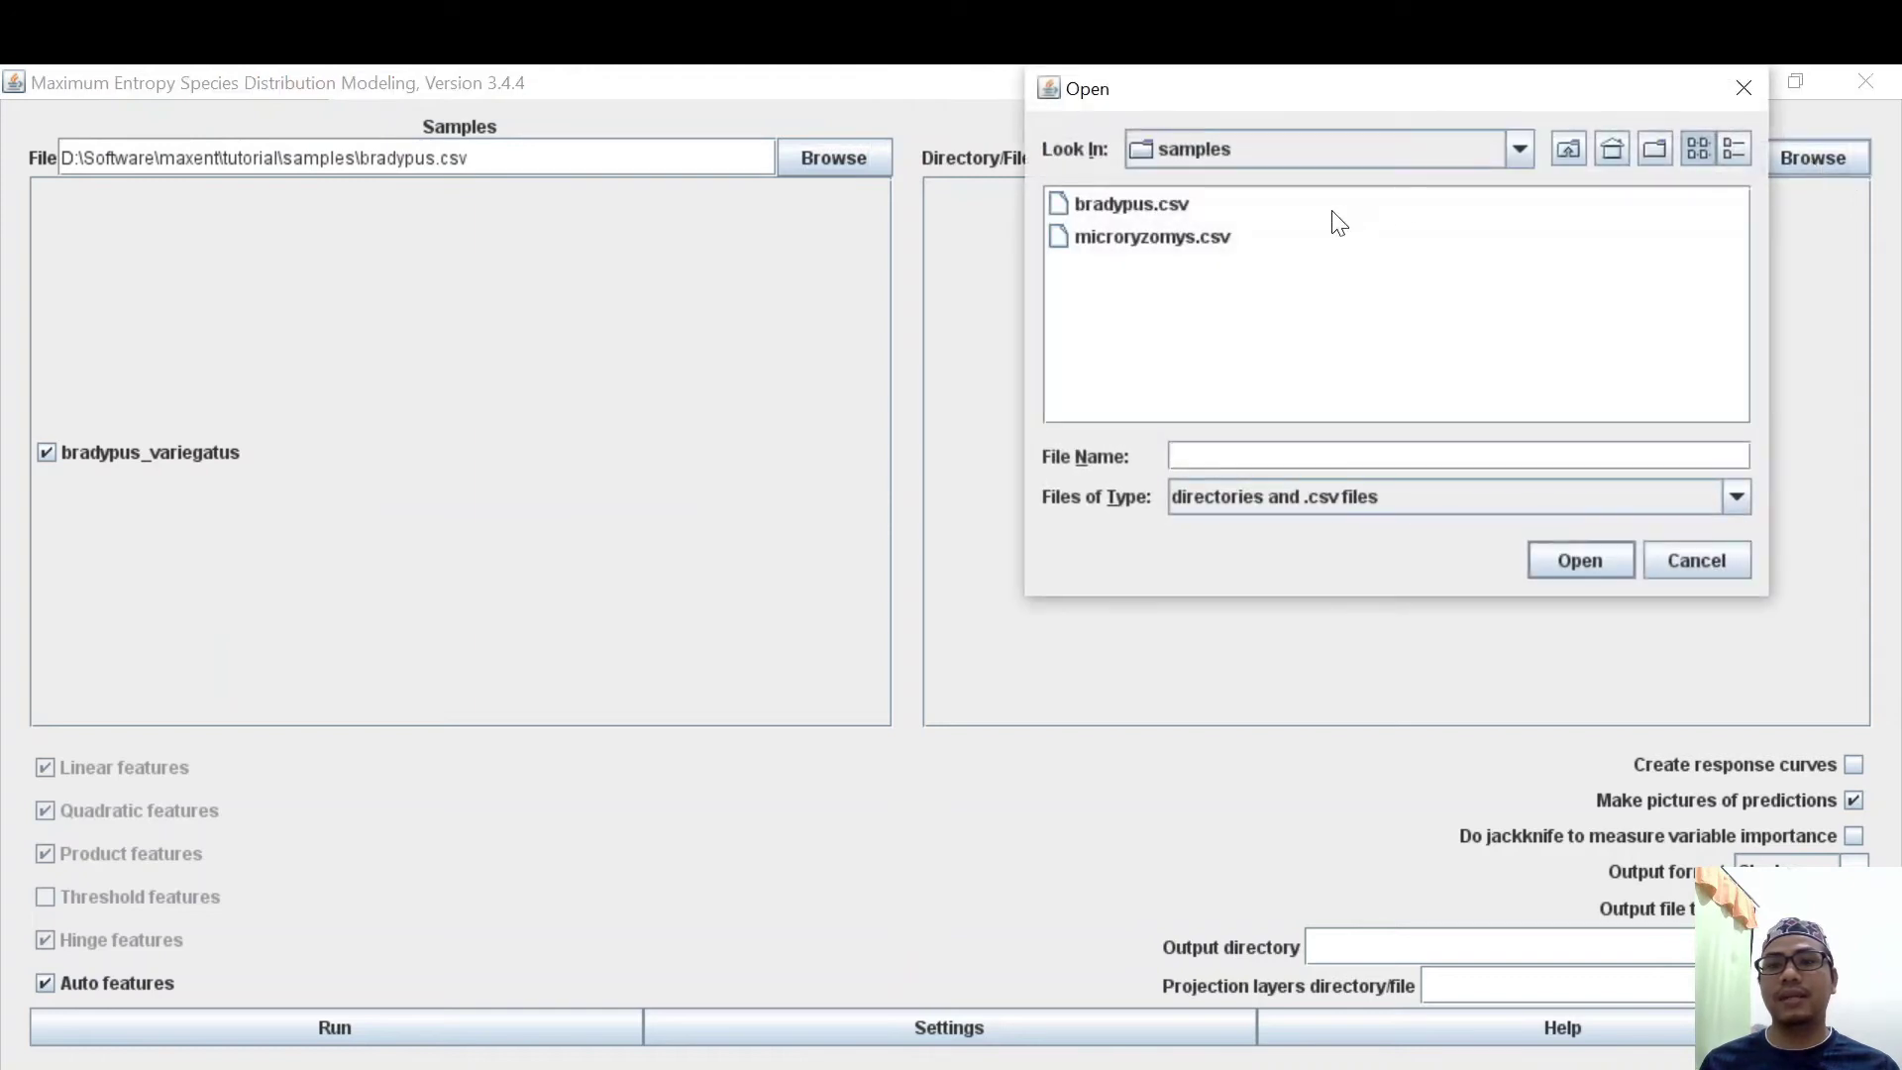
{"action": "left_click", "coordinate": [1518, 148]}
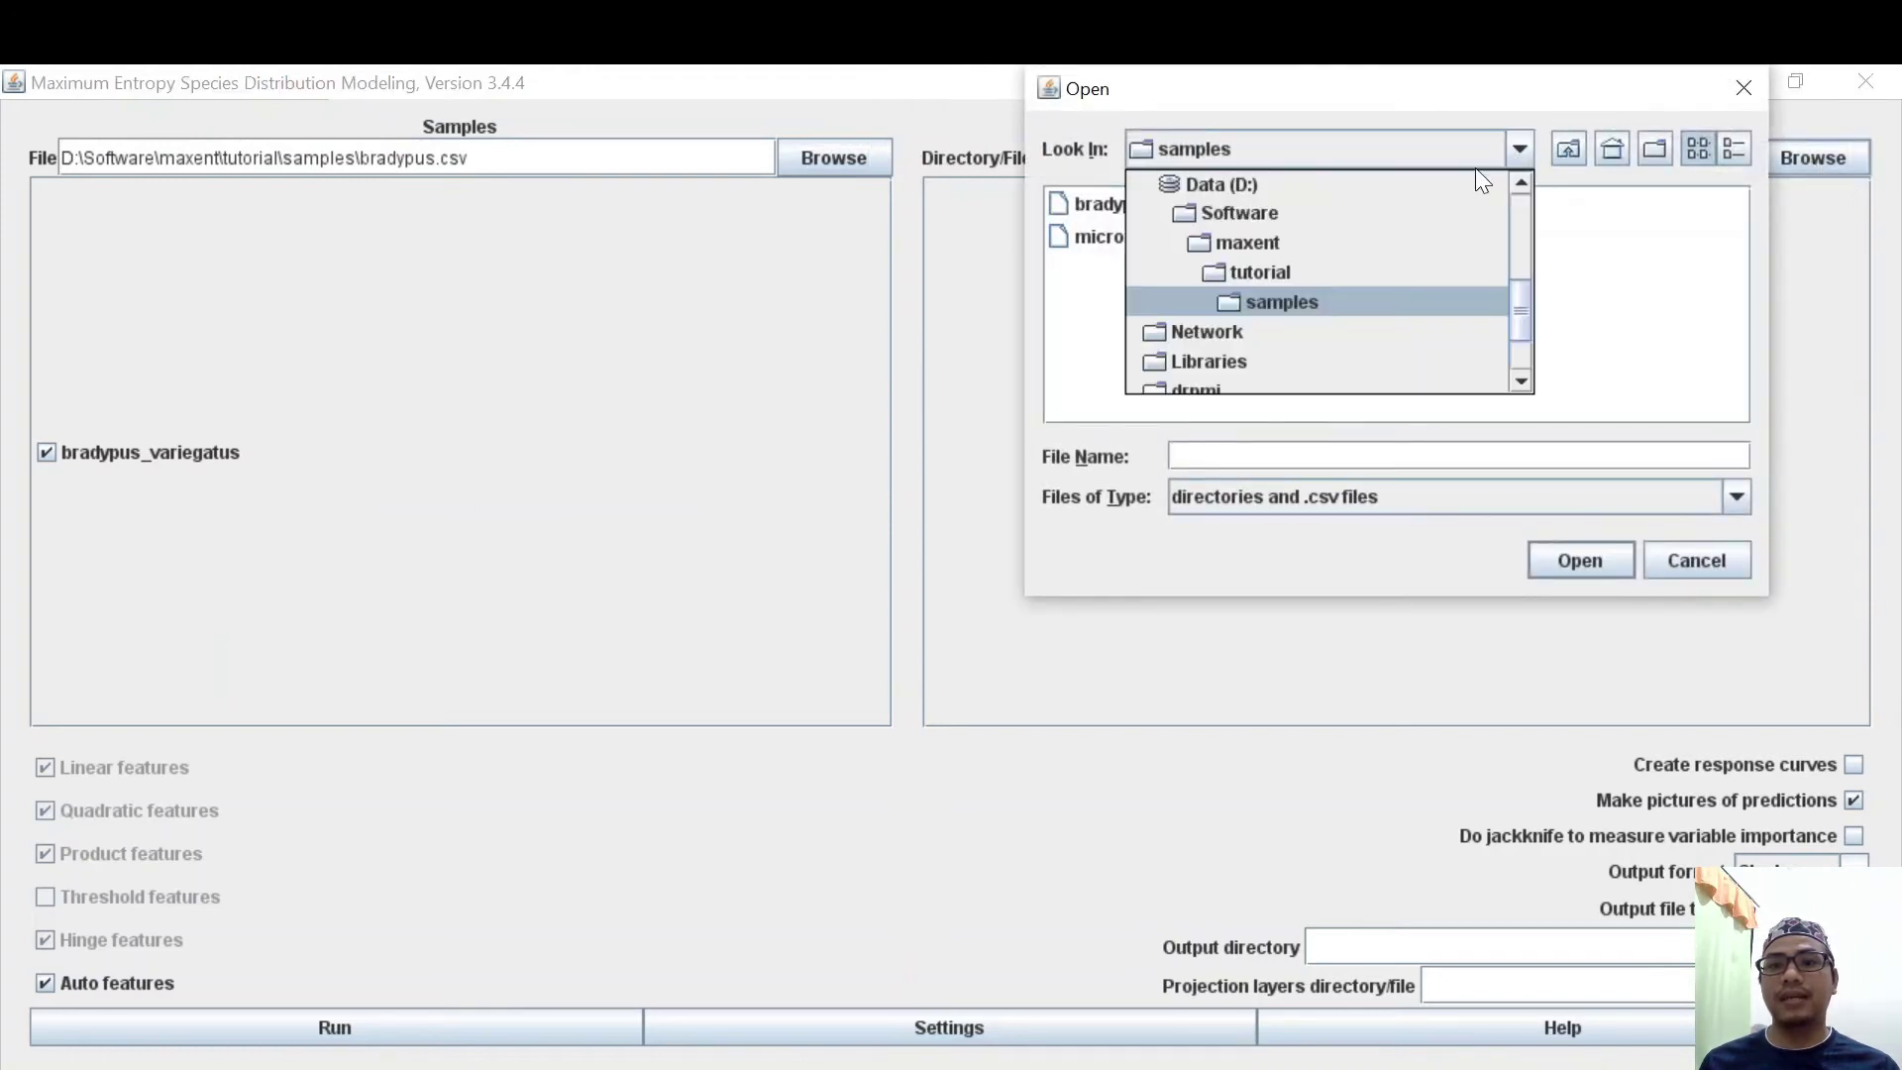
{"action": "left_click", "coordinate": [1382, 269]}
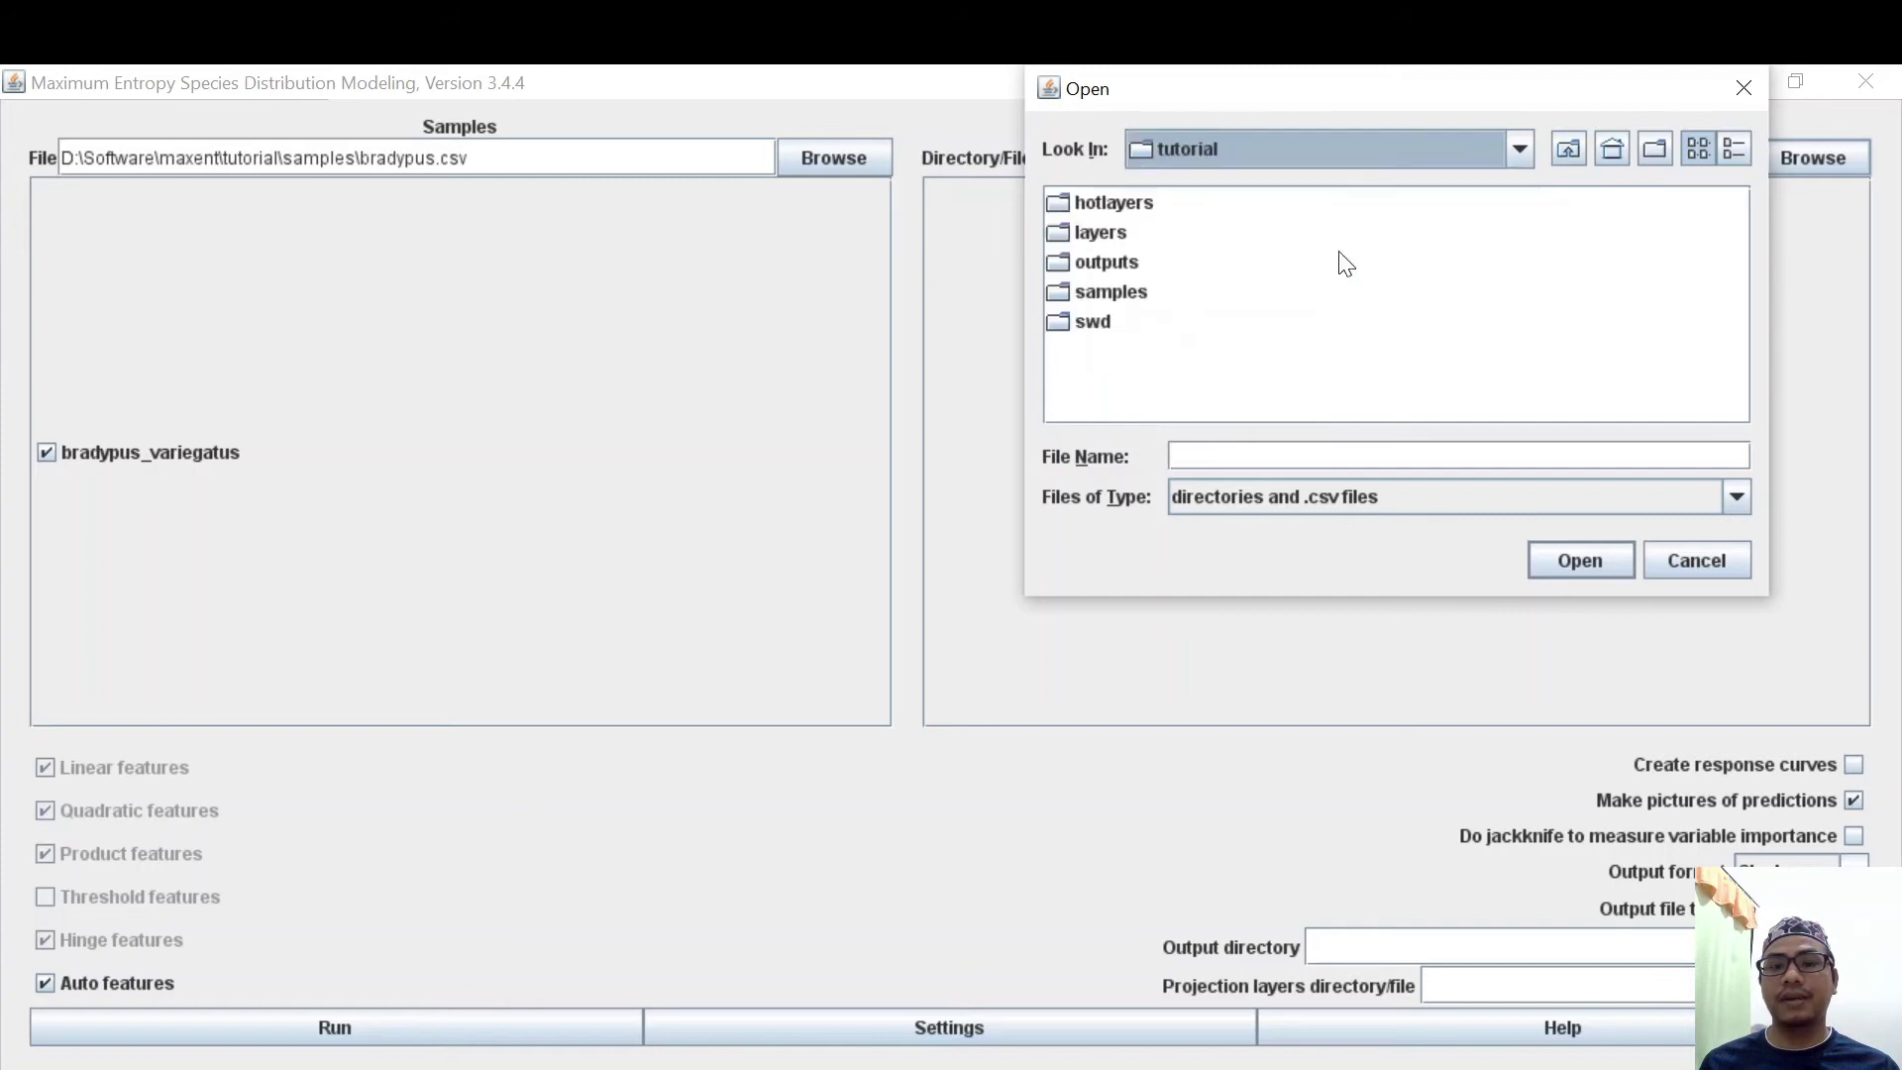
{"action": "left_click", "coordinate": [1111, 234]}
{"action": "left_click", "coordinate": [1090, 234]}
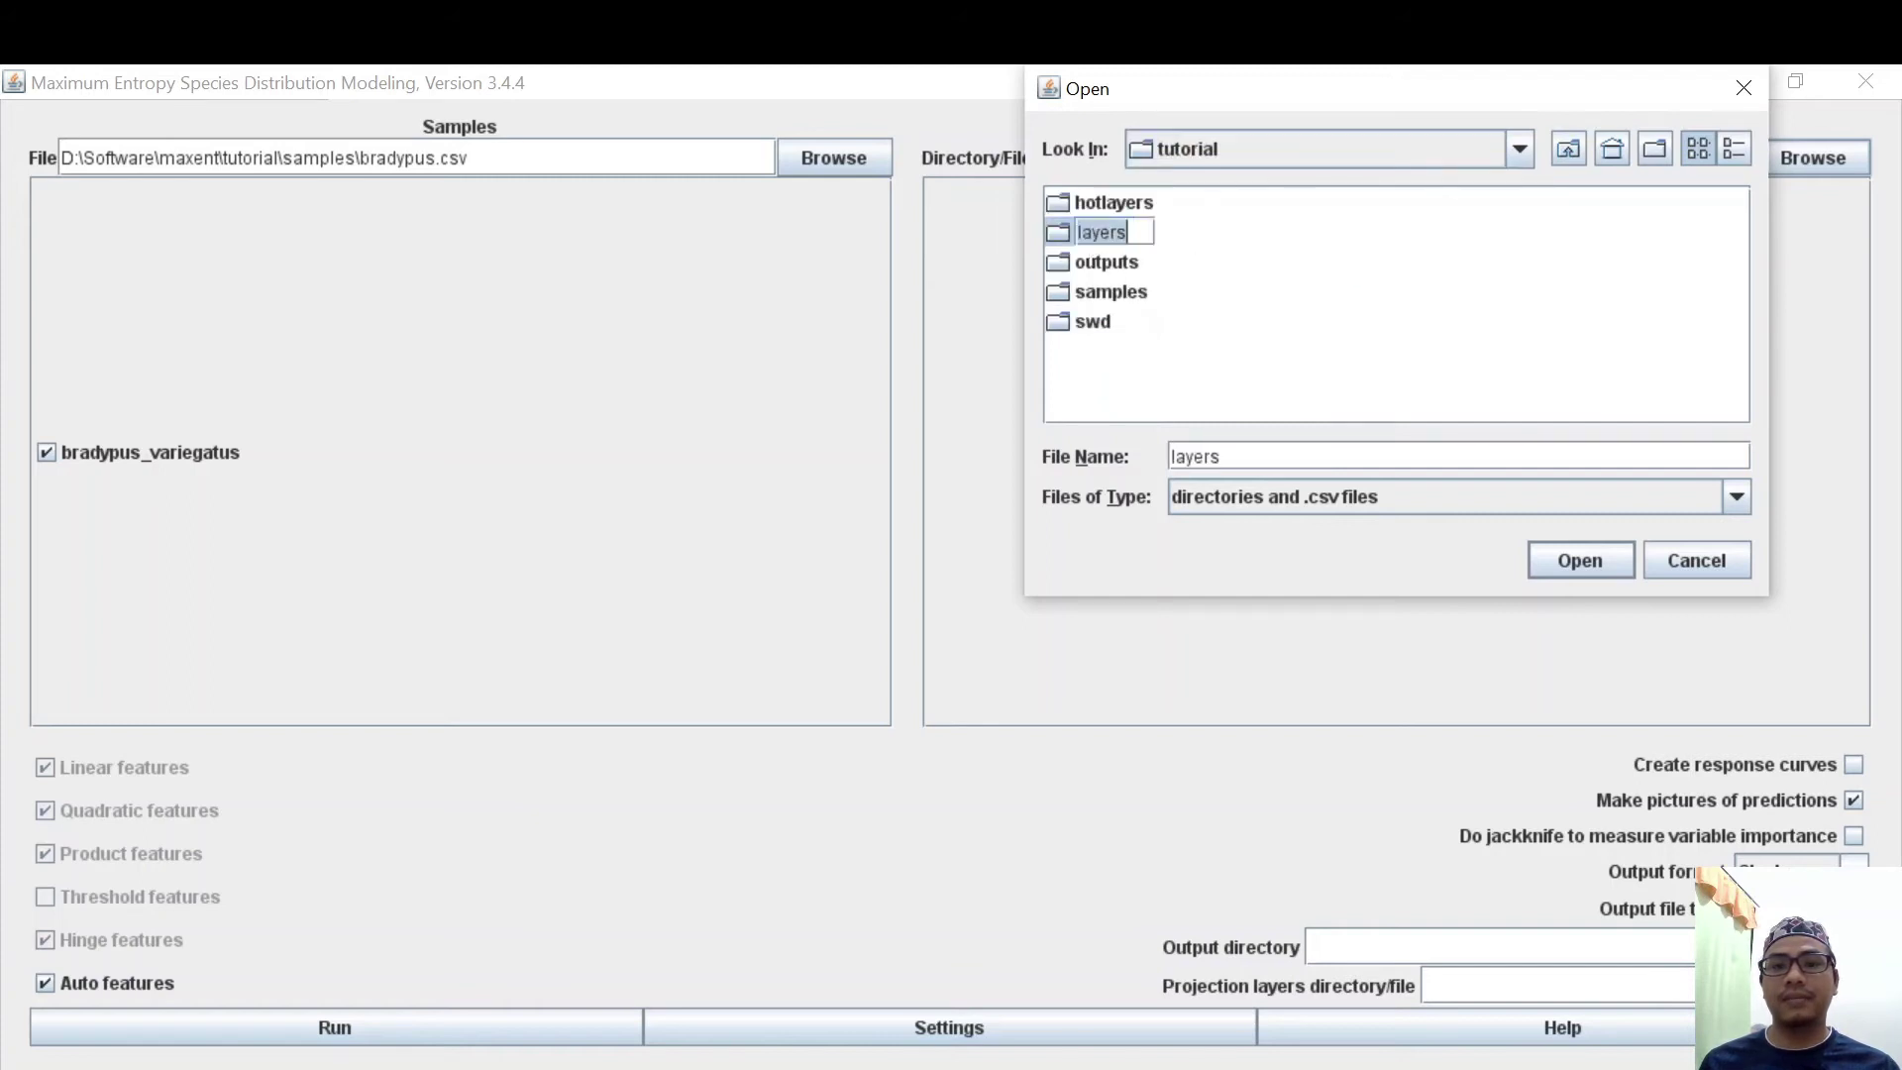
{"action": "double_click", "coordinate": [1062, 229]}
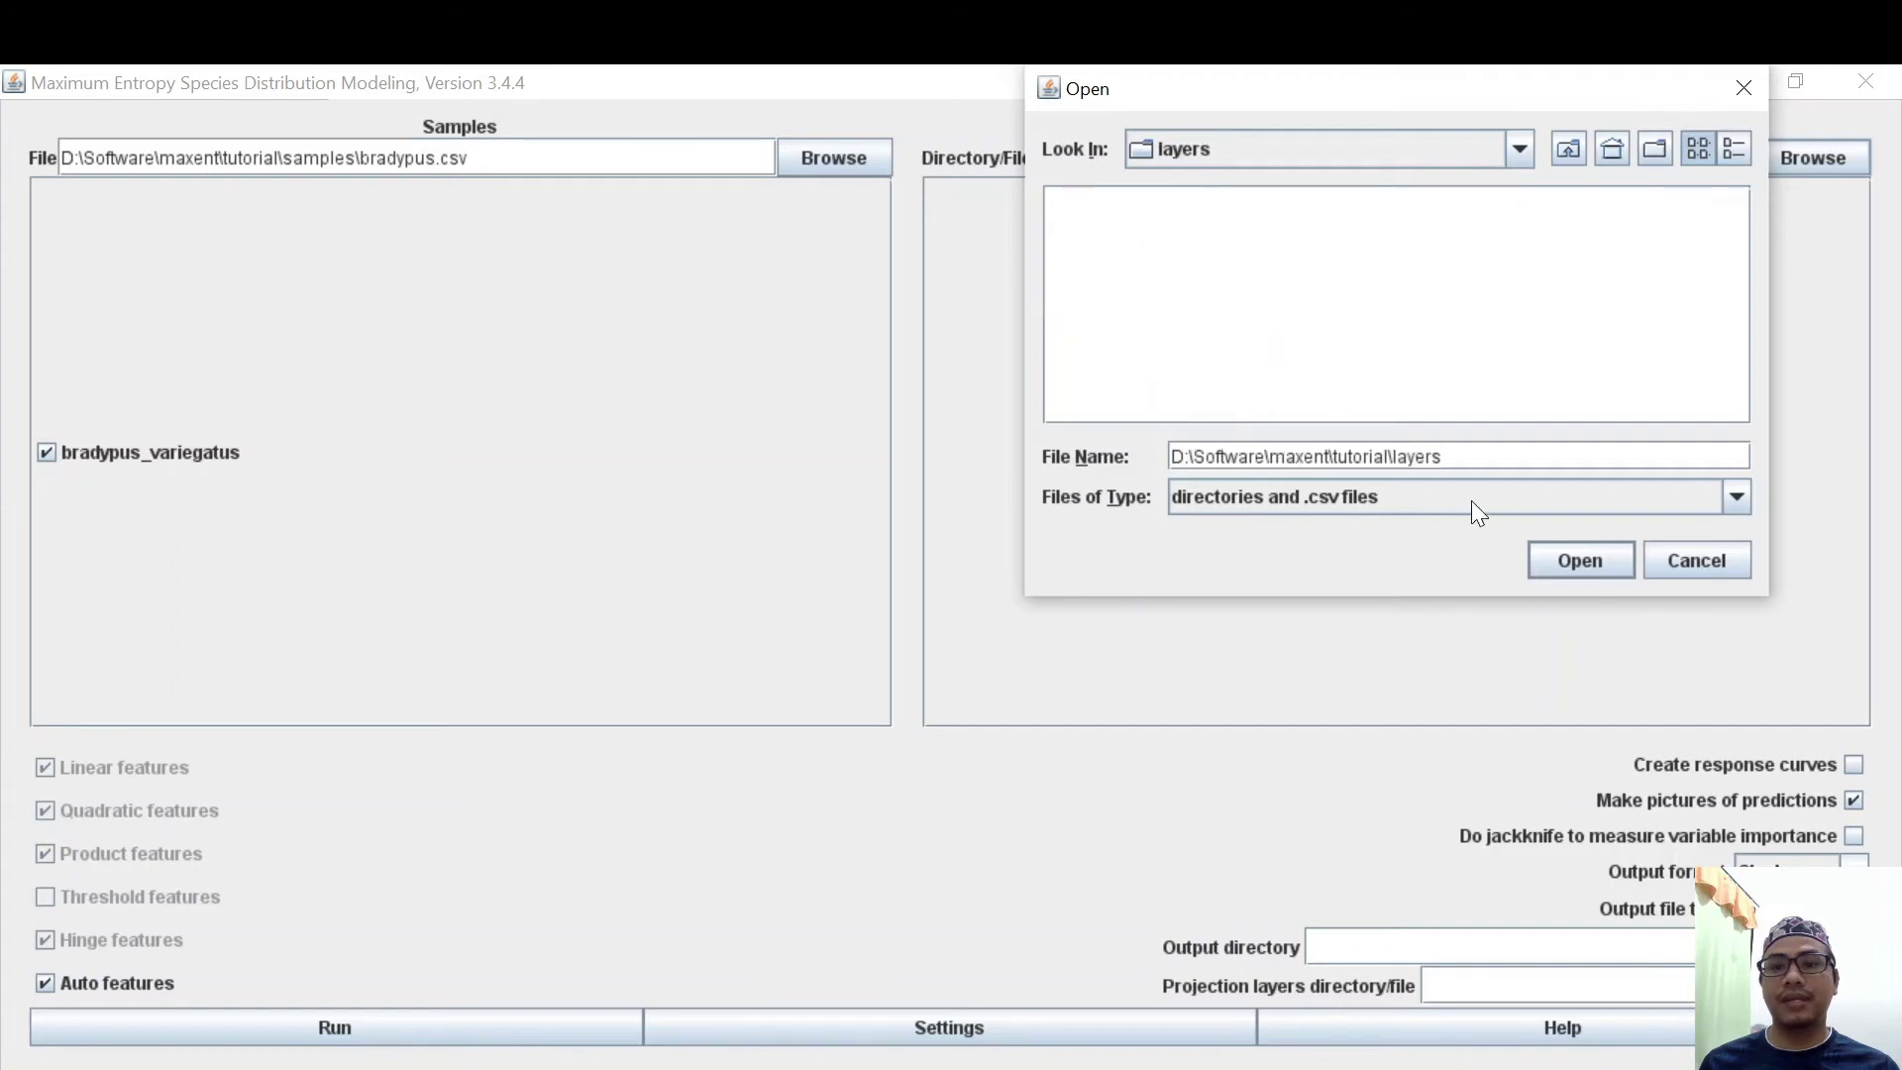
{"action": "left_click", "coordinate": [1565, 563]}
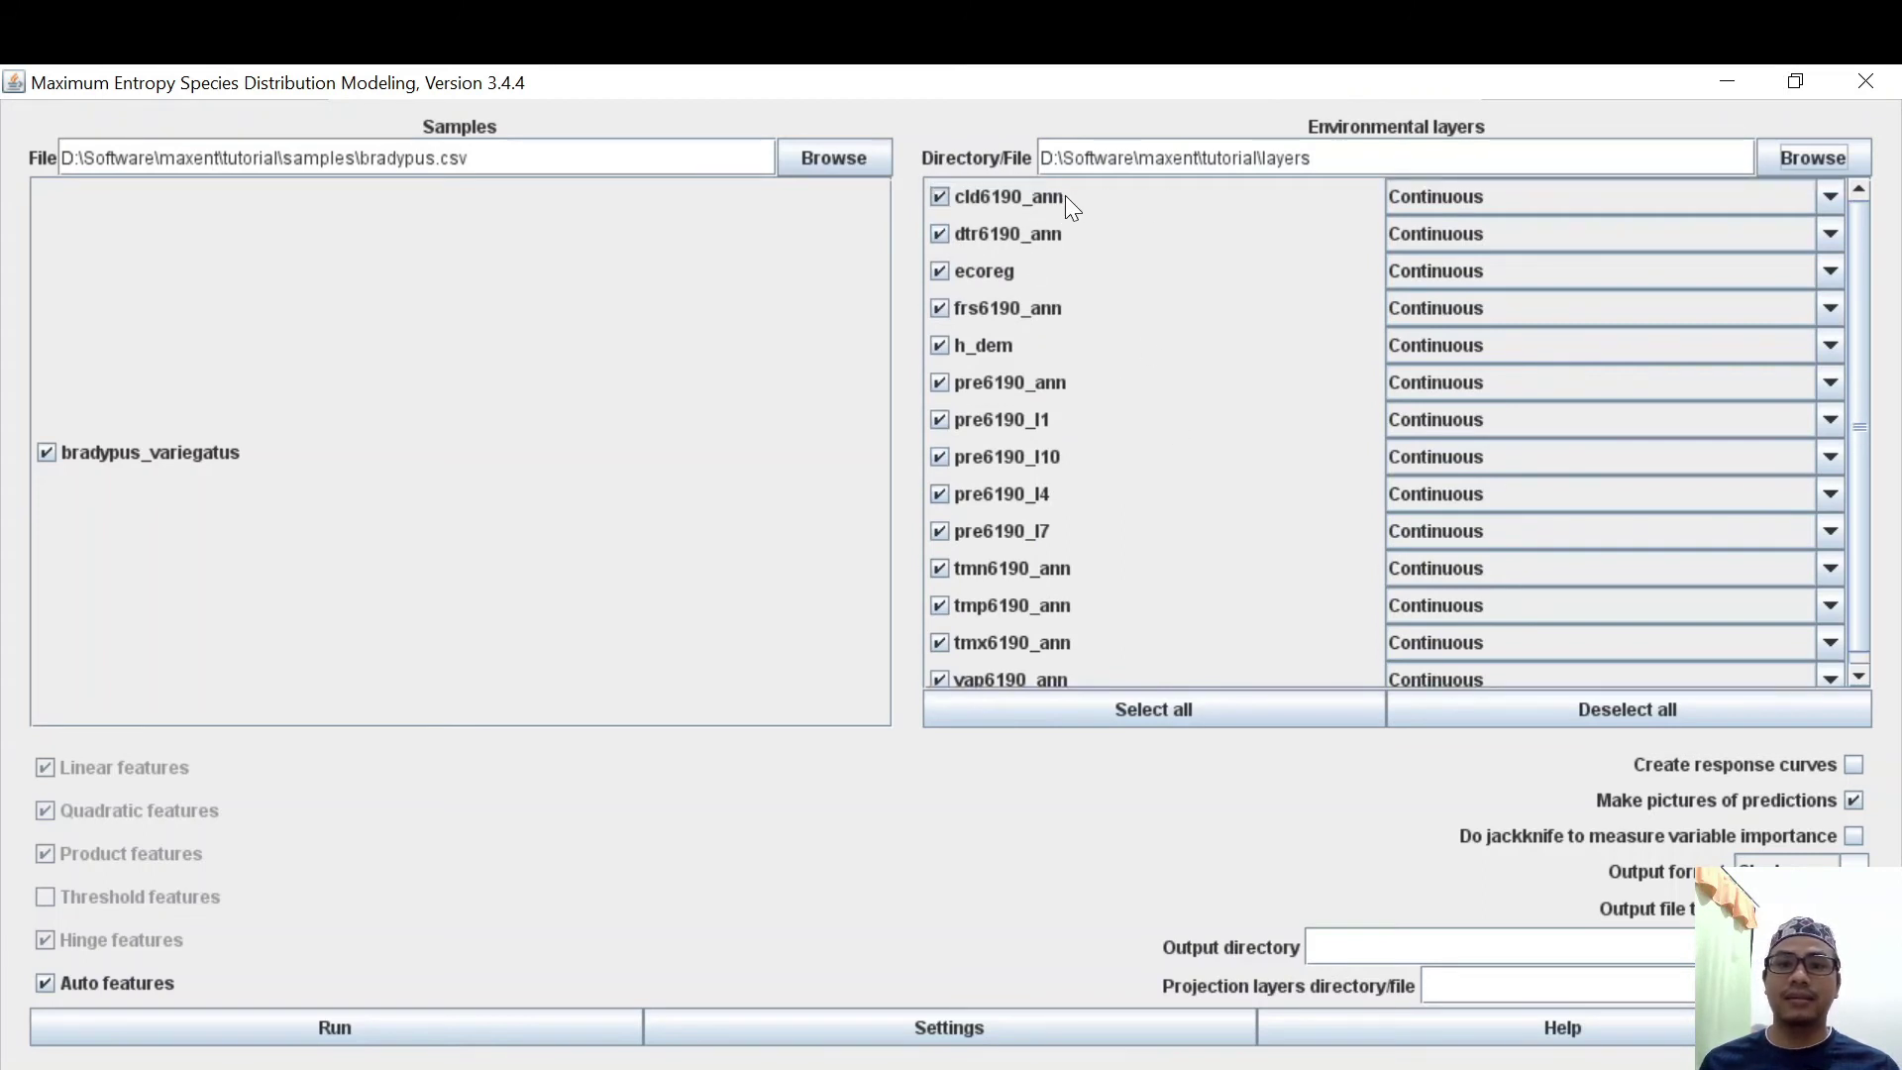
{"action": "scroll", "coordinate": [1096, 444], "scroll_direction": "down", "scroll_amount": 1}
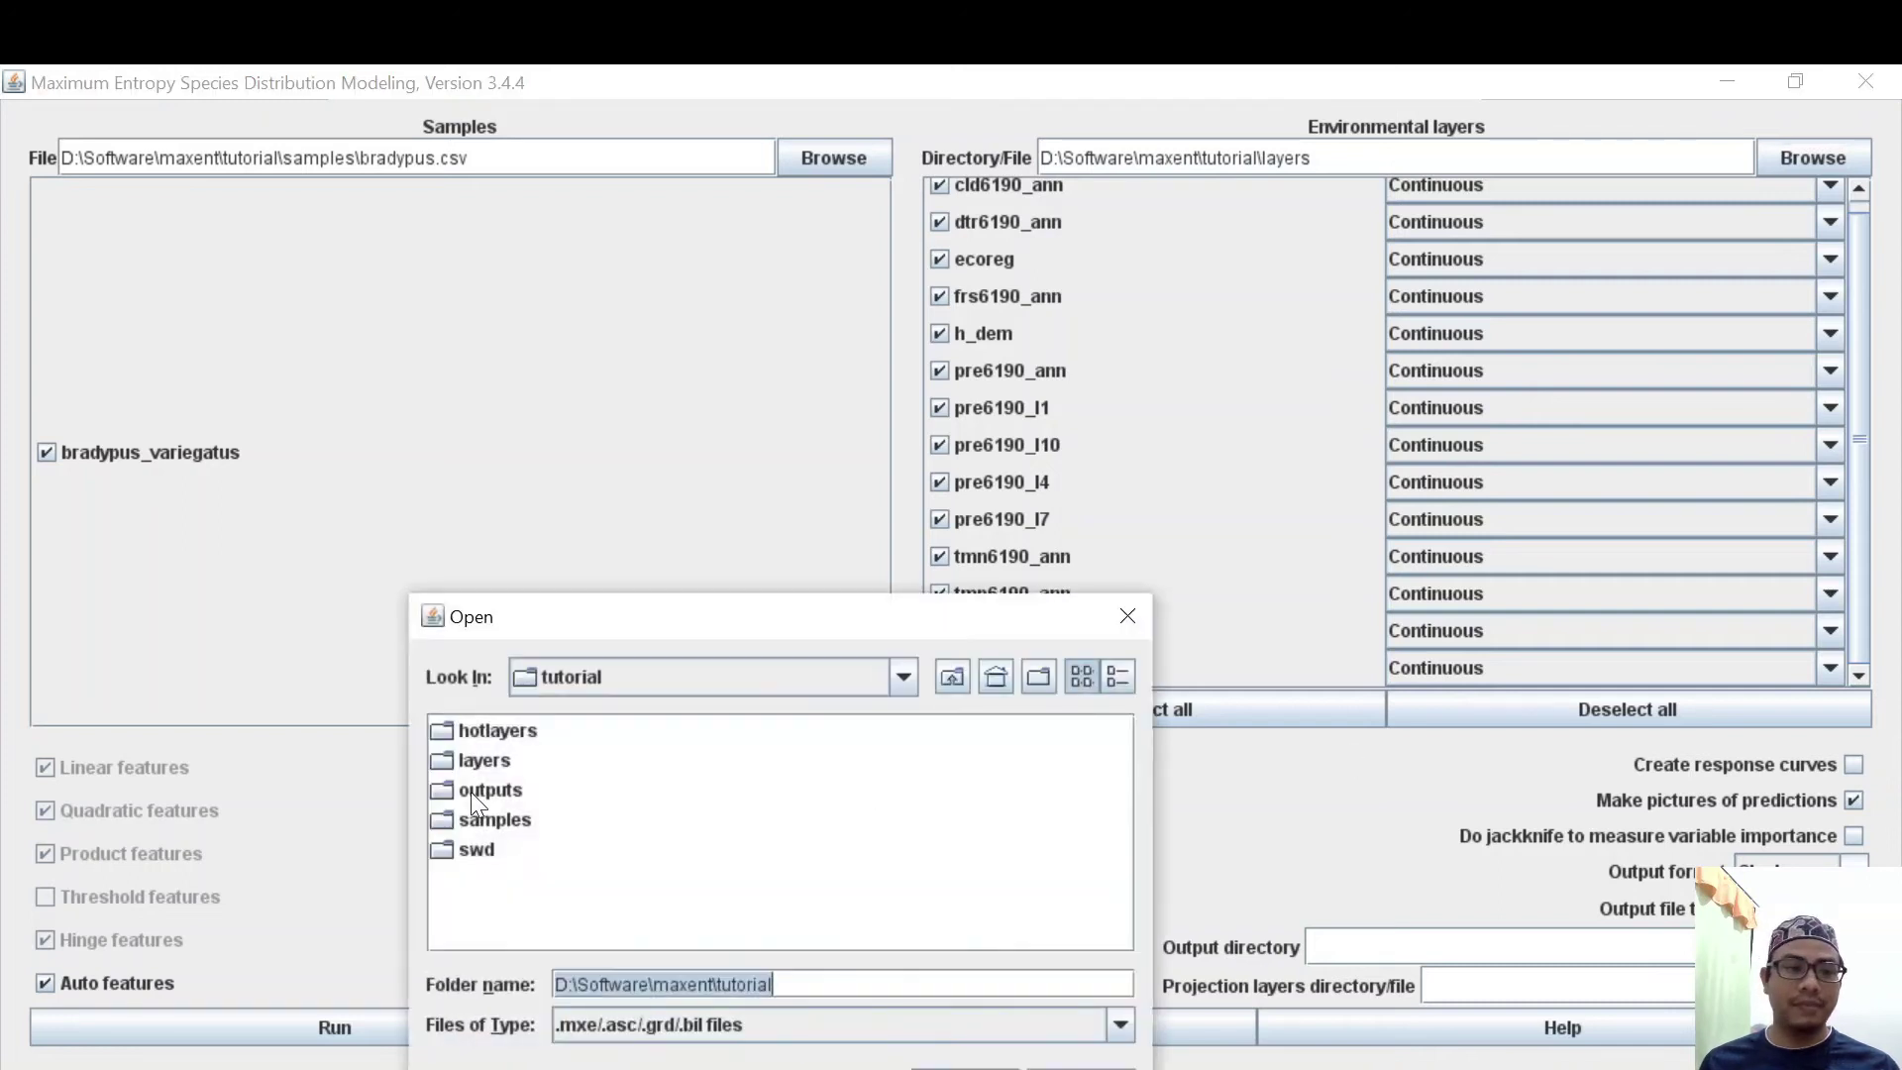
Set the output directory to D:\Software\maxent\tutorial\outputs
{"action": "left_click", "coordinate": [473, 789]}
{"action": "left_click_drag", "start_coordinate": [644, 628], "coordinate": [714, 437]}
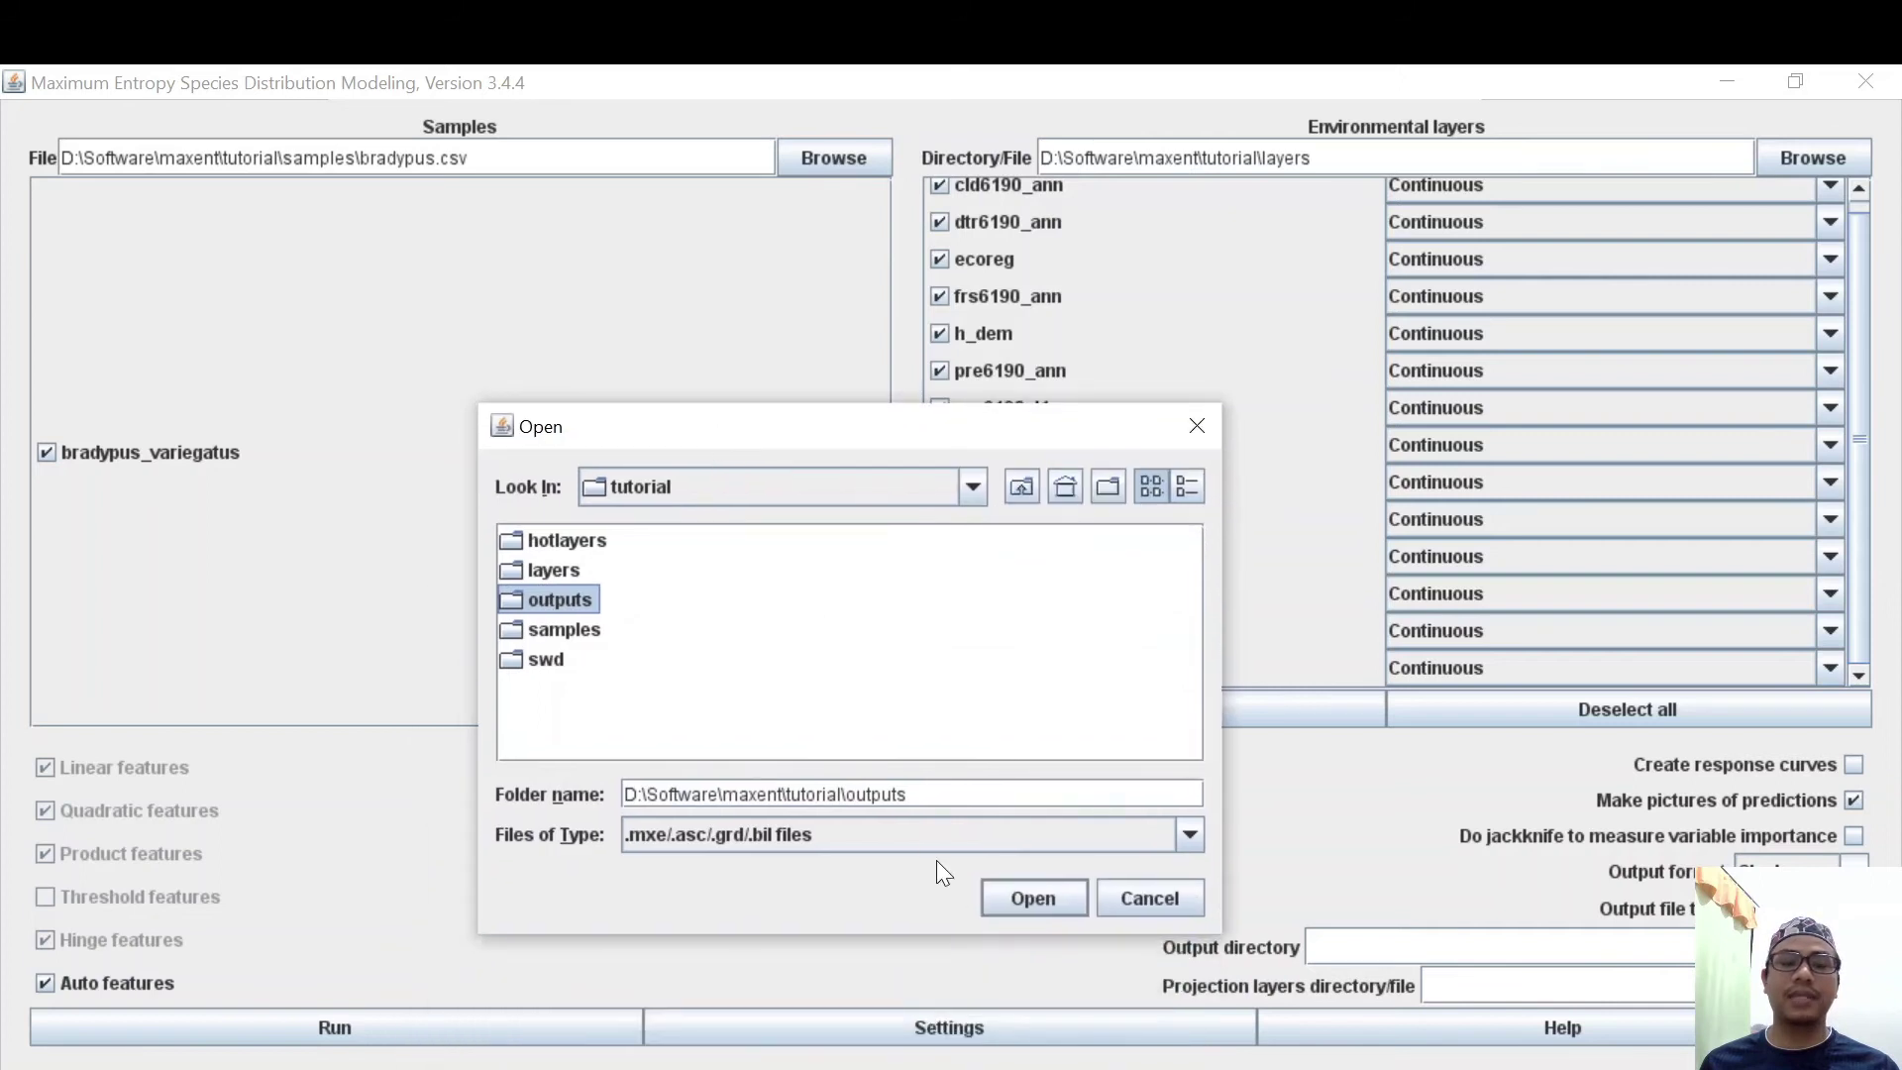
{"action": "left_click", "coordinate": [1033, 897]}
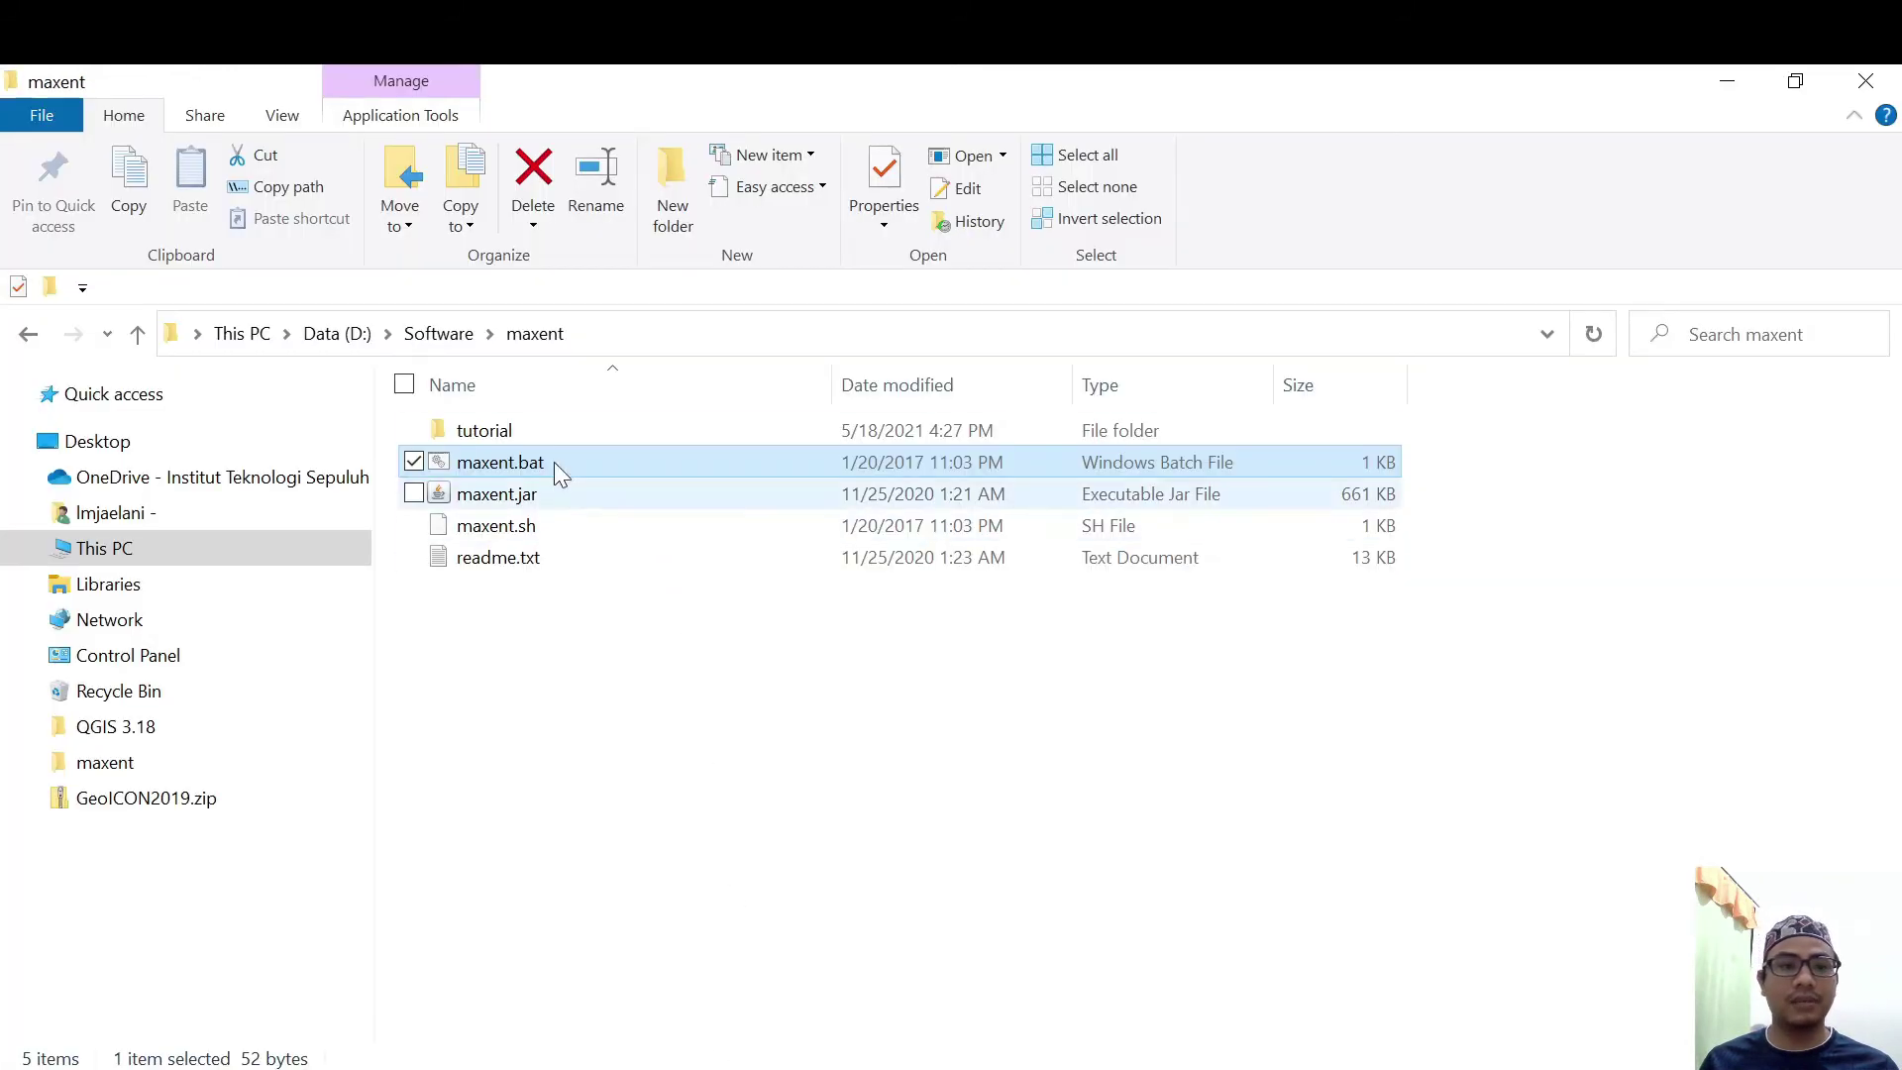
Switch to File Explorer and open bradypus.csv from the tutorial's samples folder in Excel
{"action": "double_click", "coordinate": [515, 429]}
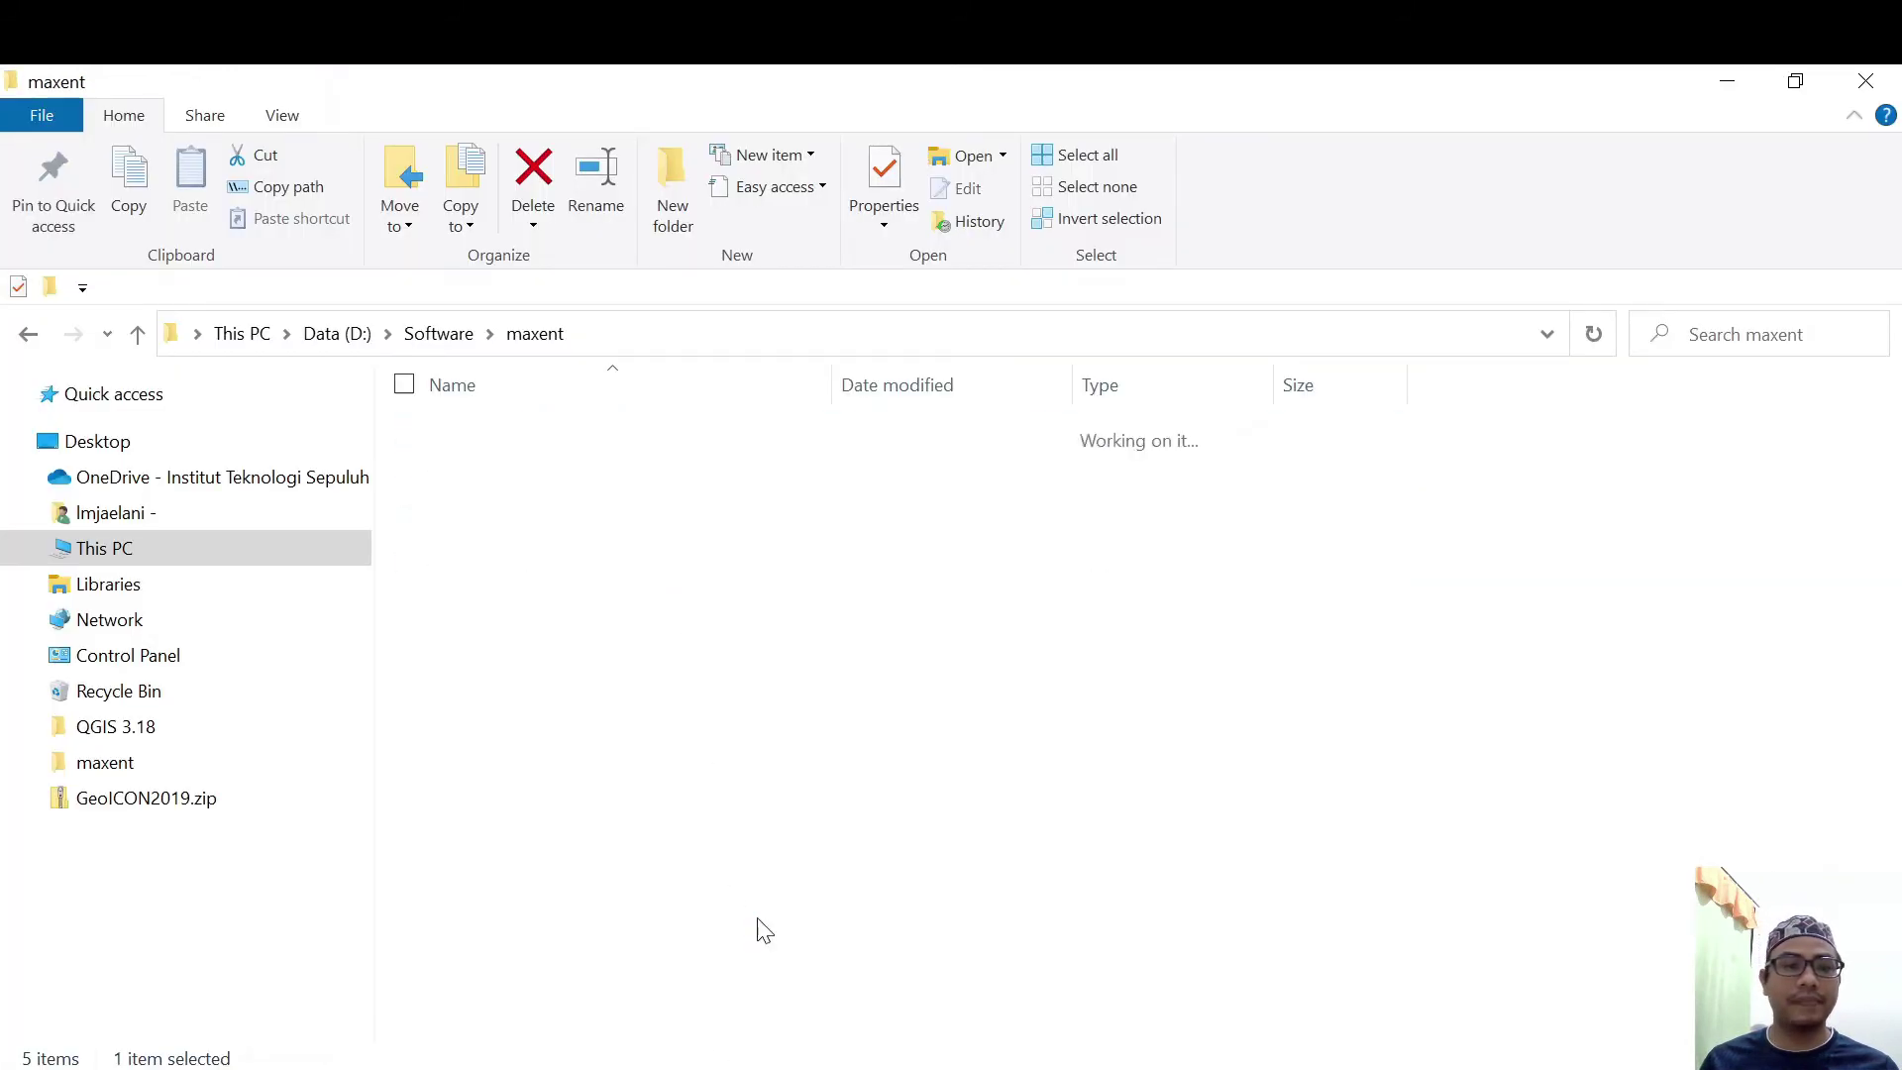
{"action": "double_click", "coordinate": [500, 534]}
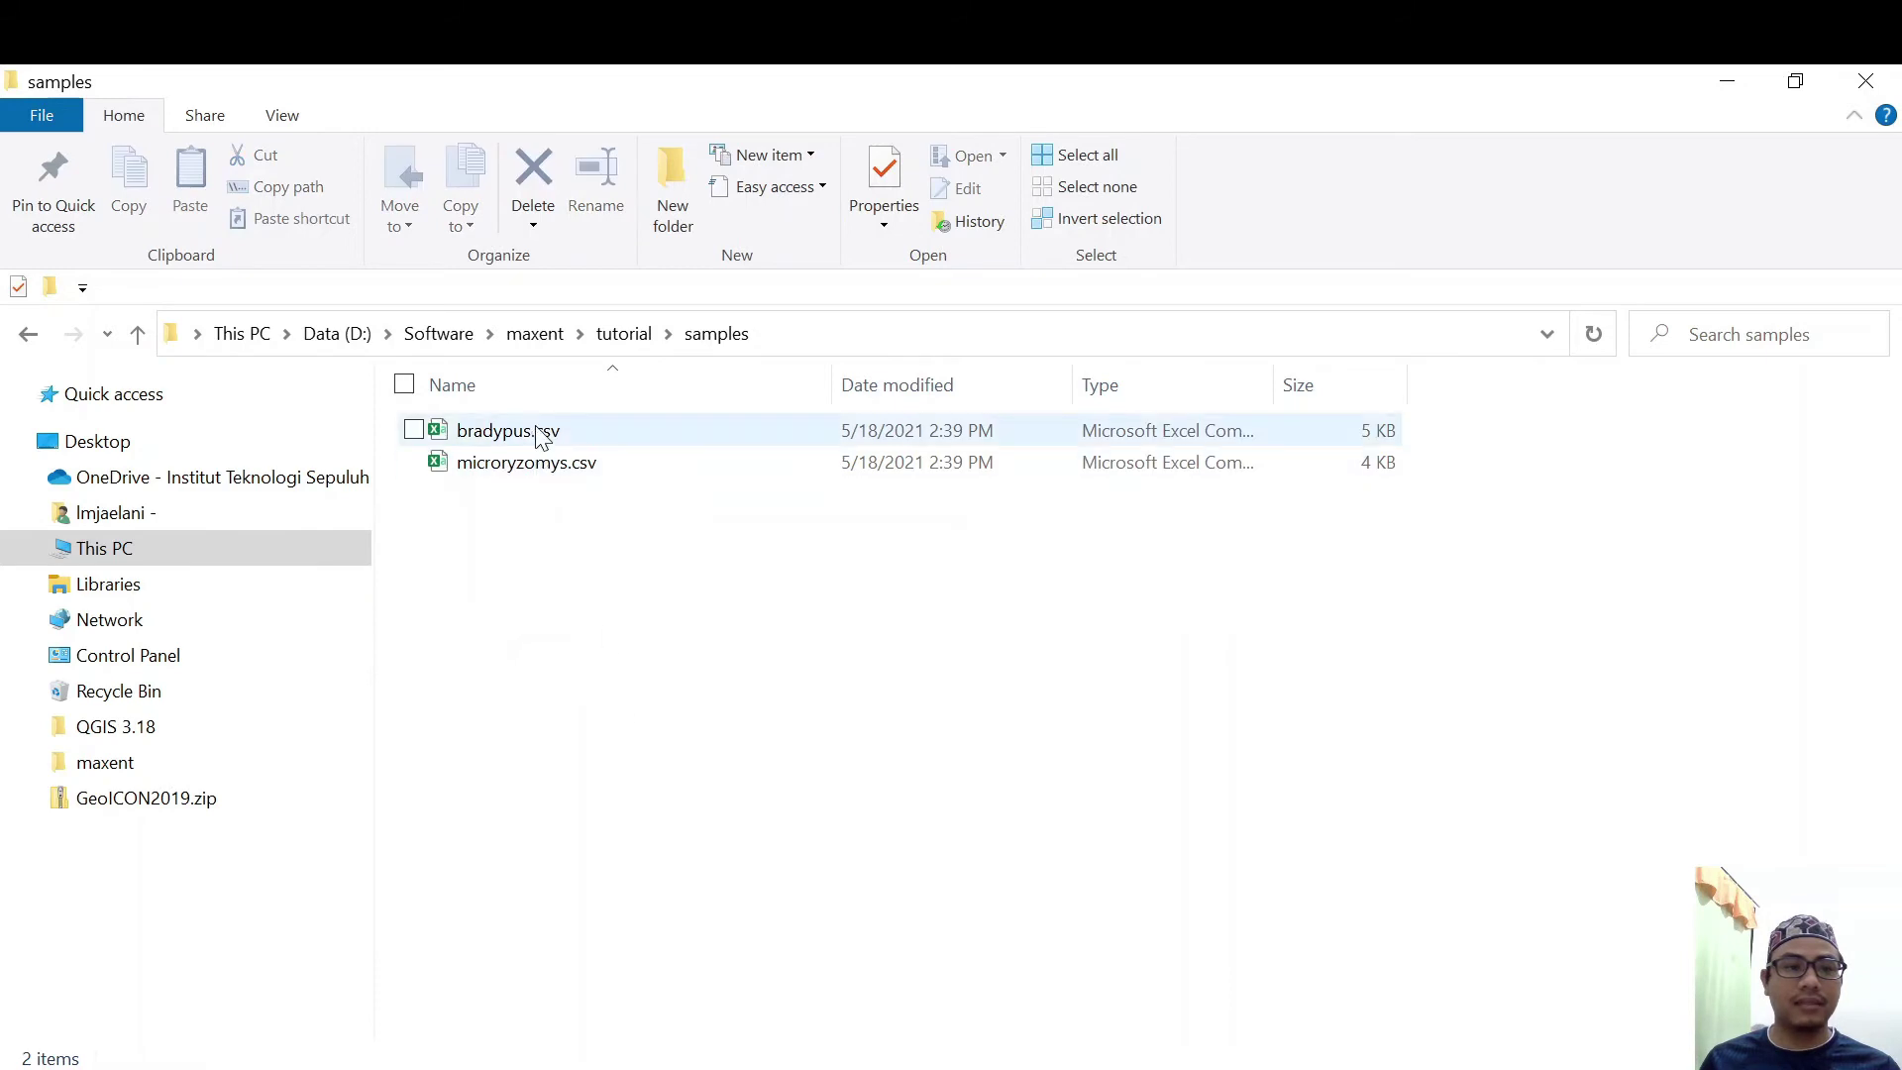
{"action": "double_click", "coordinate": [535, 434]}
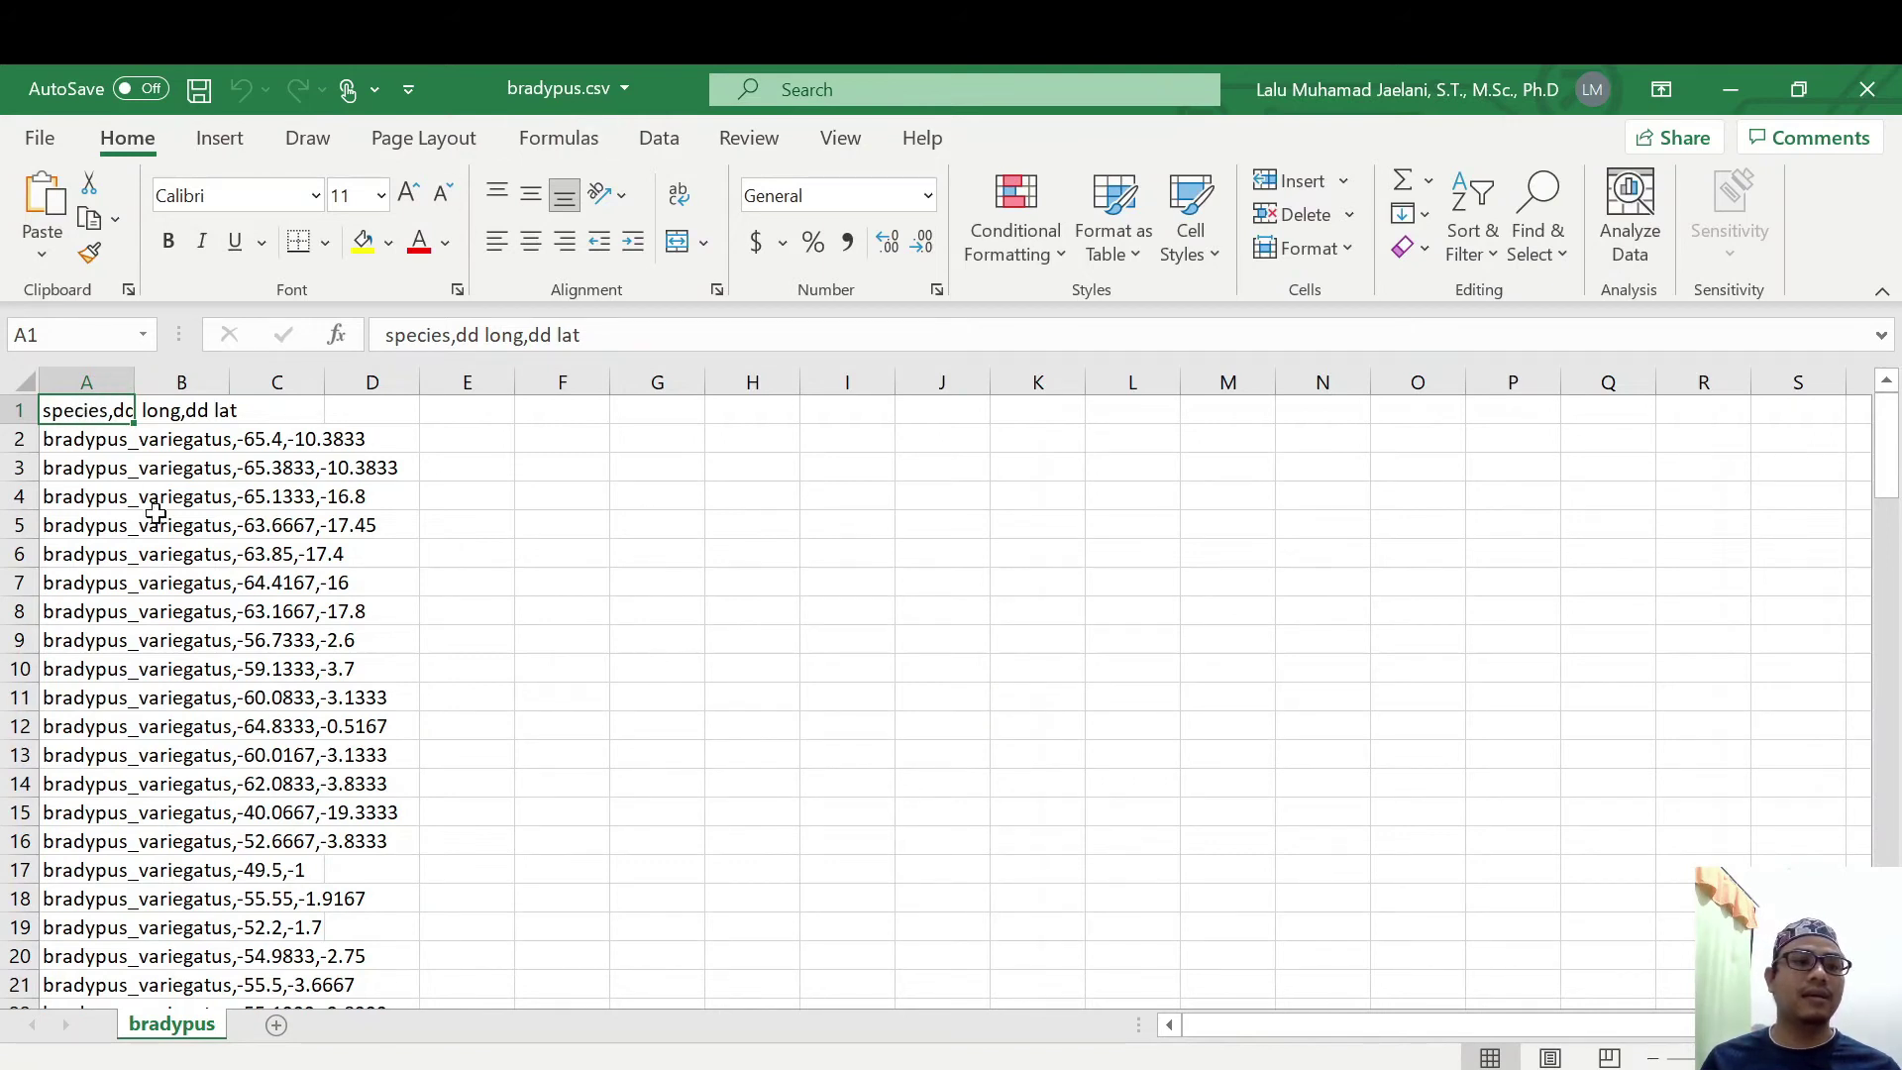
Examine the species, longitude and latitude header and all occurrence records in bradypus.csv, and close the file without changes
{"action": "left_click", "coordinate": [164, 414]}
{"action": "left_click", "coordinate": [91, 416]}
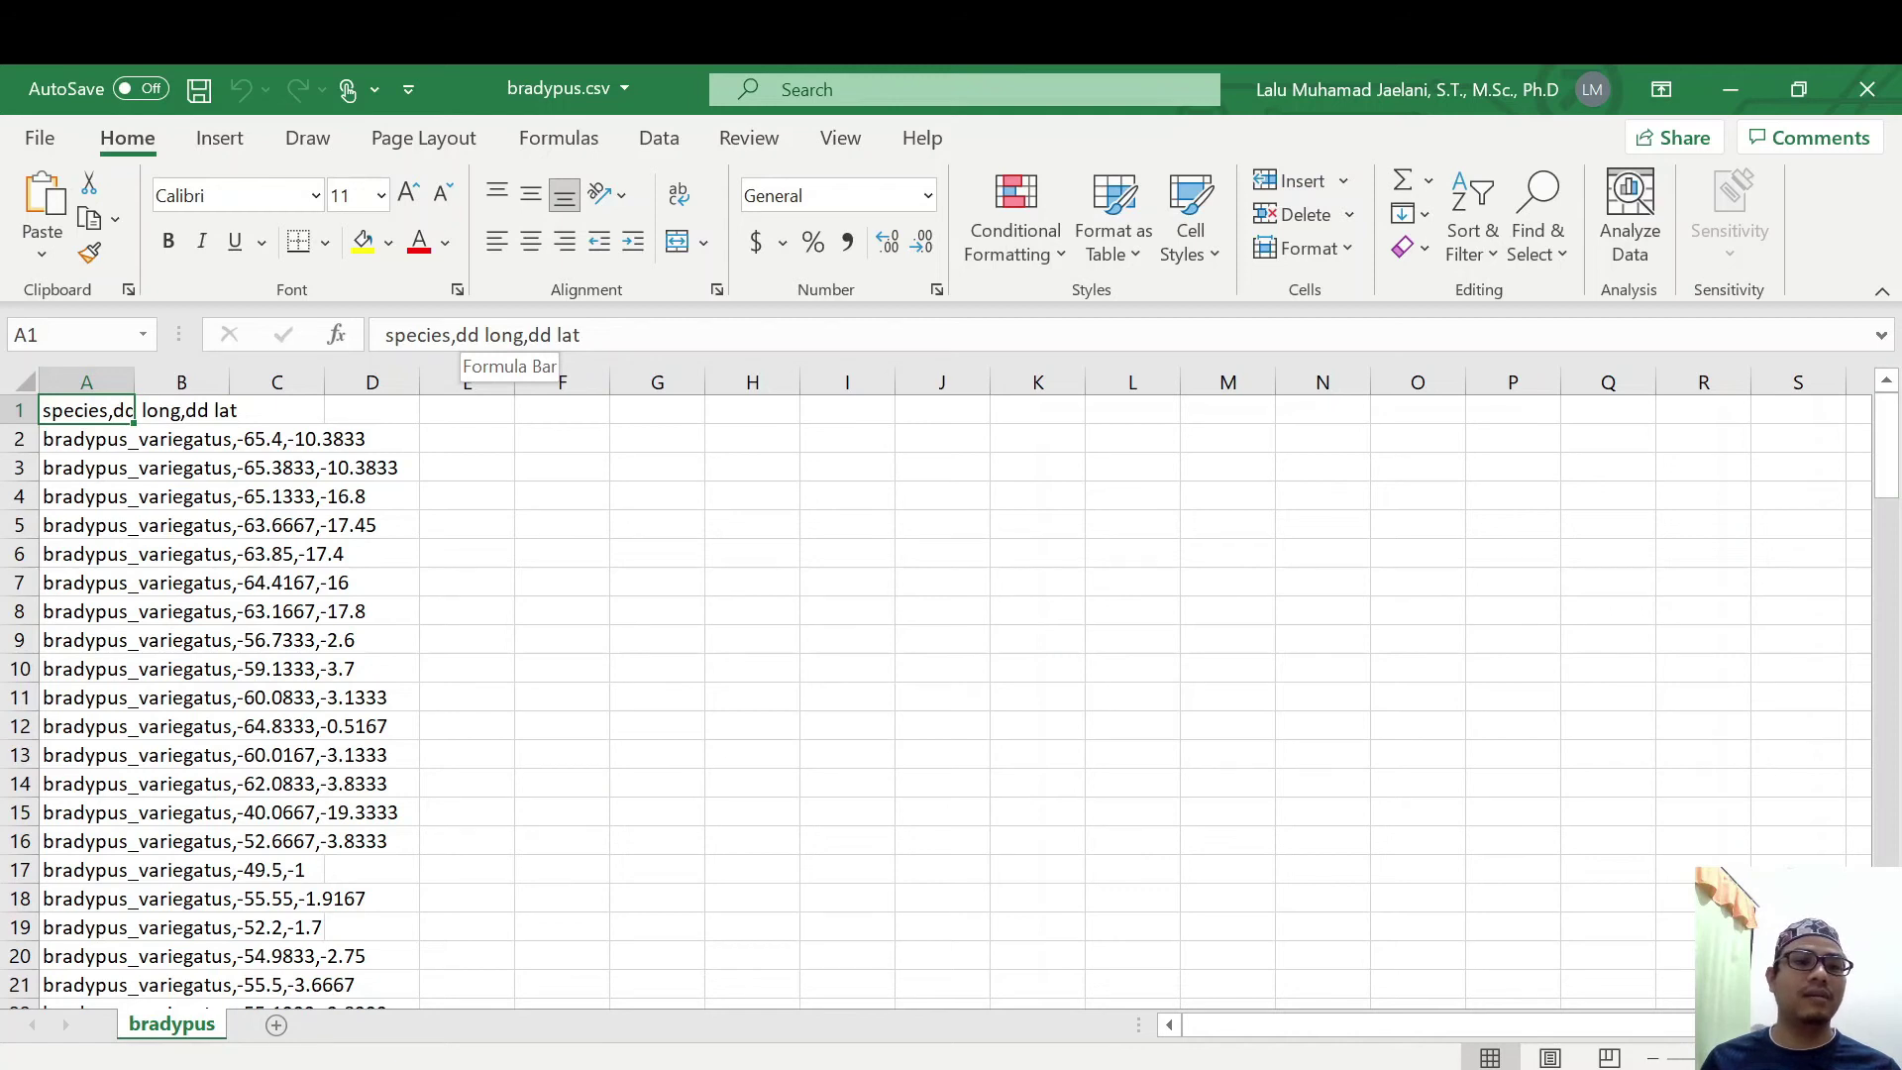
{"action": "left_click", "coordinate": [113, 469]}
{"action": "scroll", "coordinate": [181, 601], "scroll_direction": "down", "scroll_amount": 15}
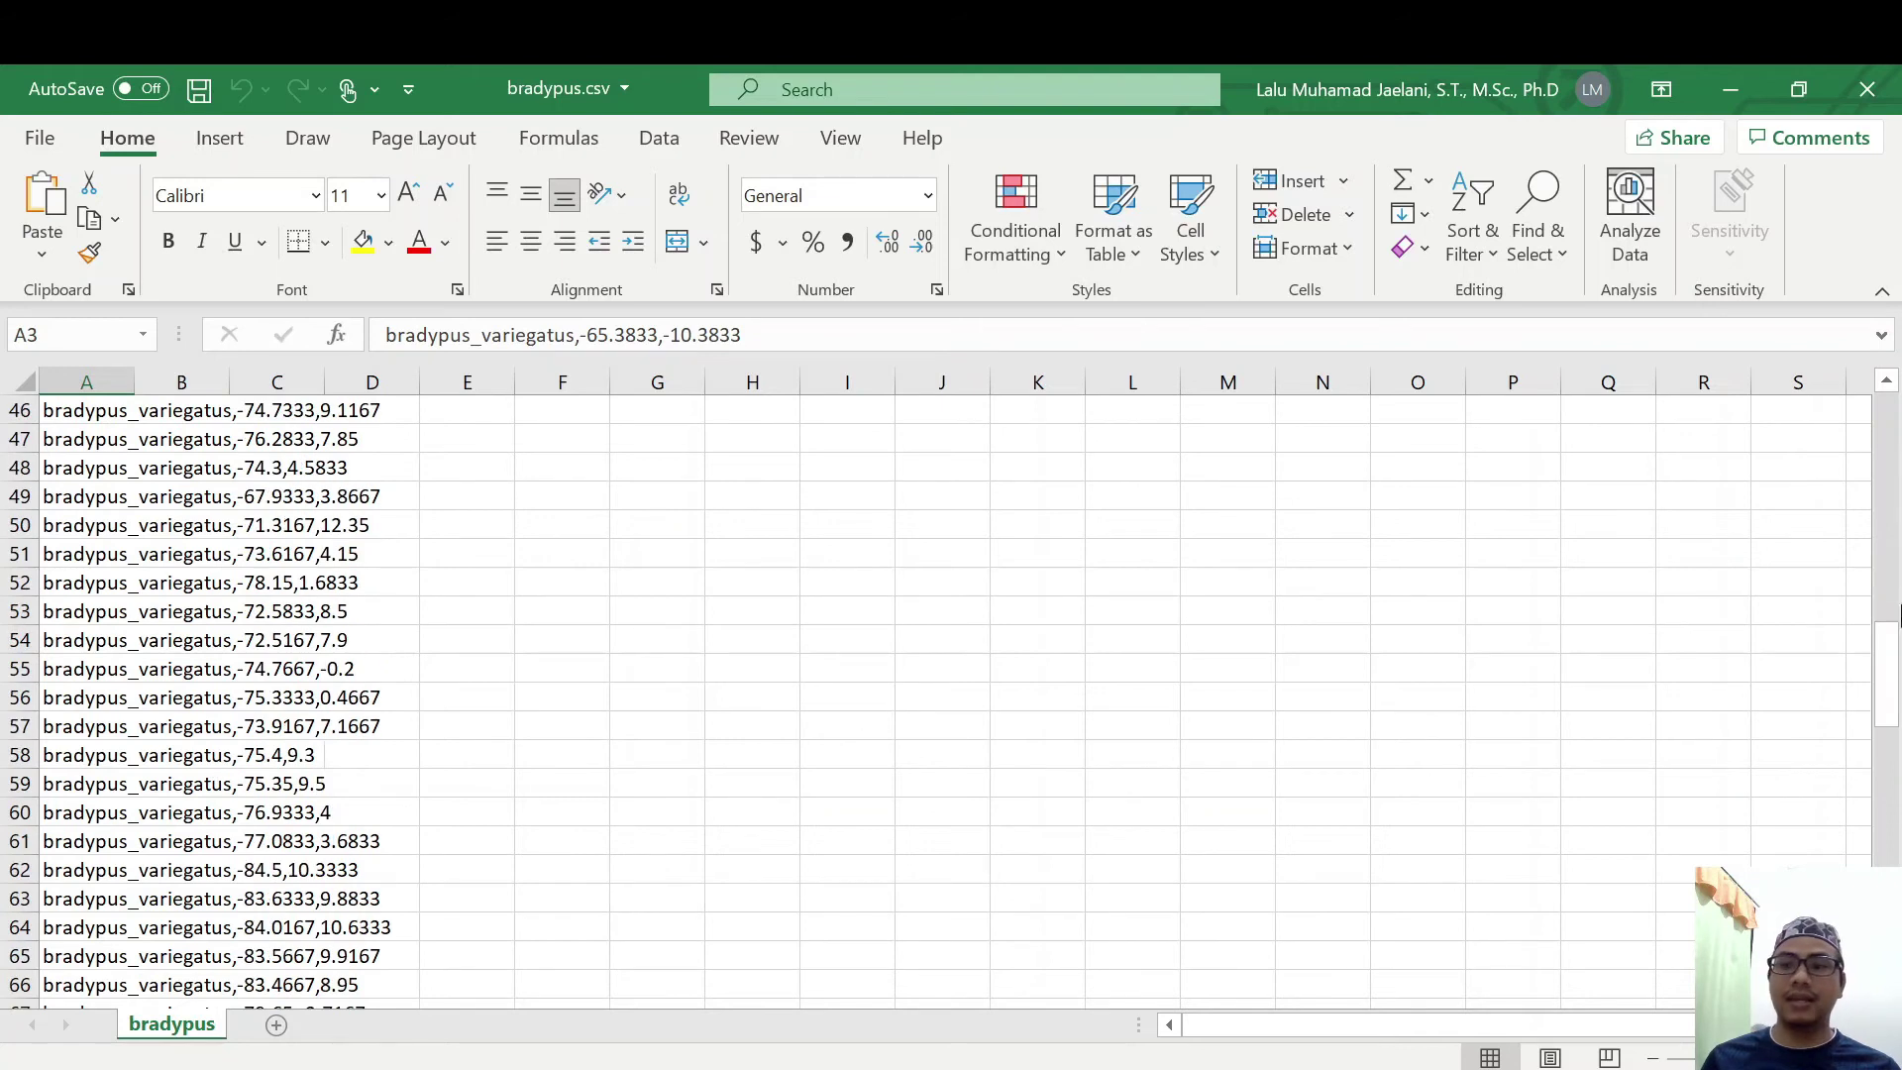
{"action": "left_click_drag", "start_coordinate": [1887, 659], "coordinate": [1884, 837]}
{"action": "left_click_drag", "start_coordinate": [1887, 673], "coordinate": [1893, 375]}
{"action": "left_click_drag", "start_coordinate": [1887, 445], "coordinate": [1887, 649]}
{"action": "left_click_drag", "start_coordinate": [1875, 818], "coordinate": [1882, 838]}
{"action": "left_click_drag", "start_coordinate": [1896, 510], "coordinate": [1890, 426]}
{"action": "scroll", "coordinate": [1071, 704], "scroll_direction": "up", "scroll_amount": 4}
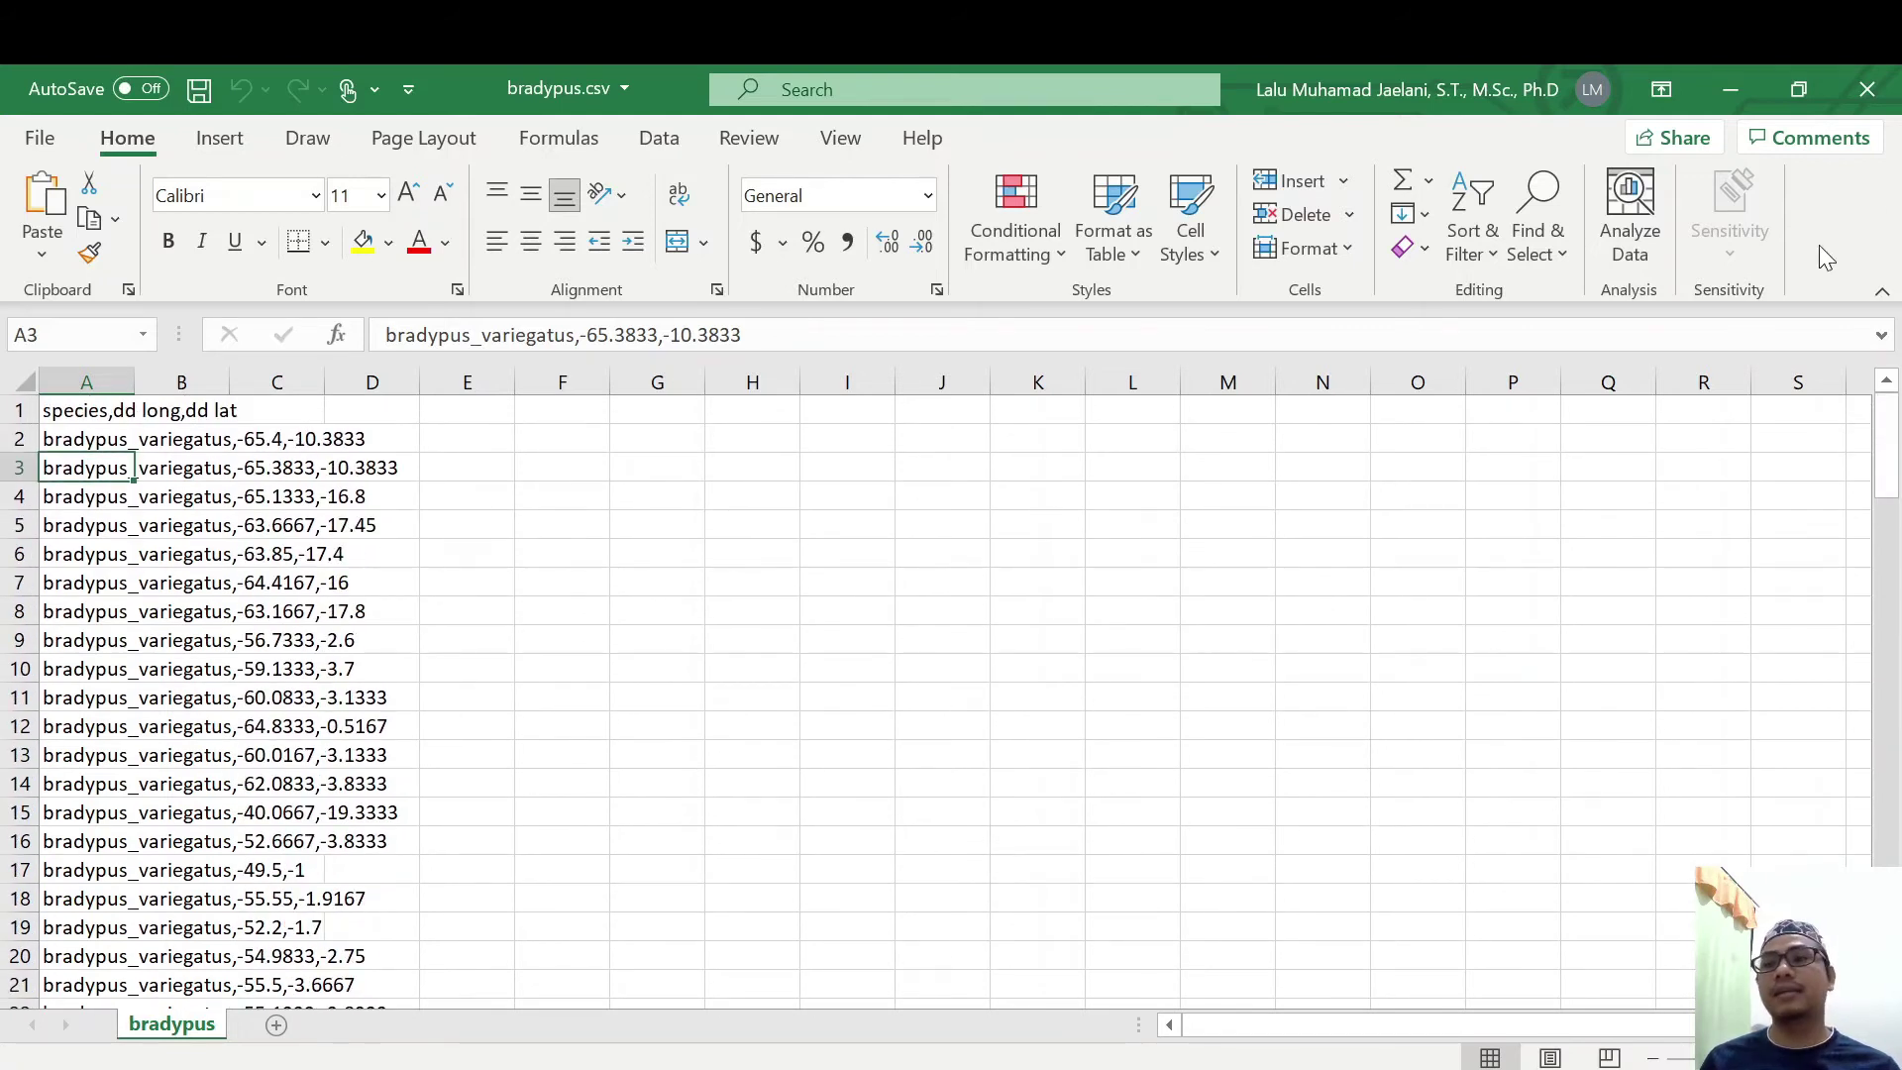
{"action": "left_click", "coordinate": [1869, 95]}
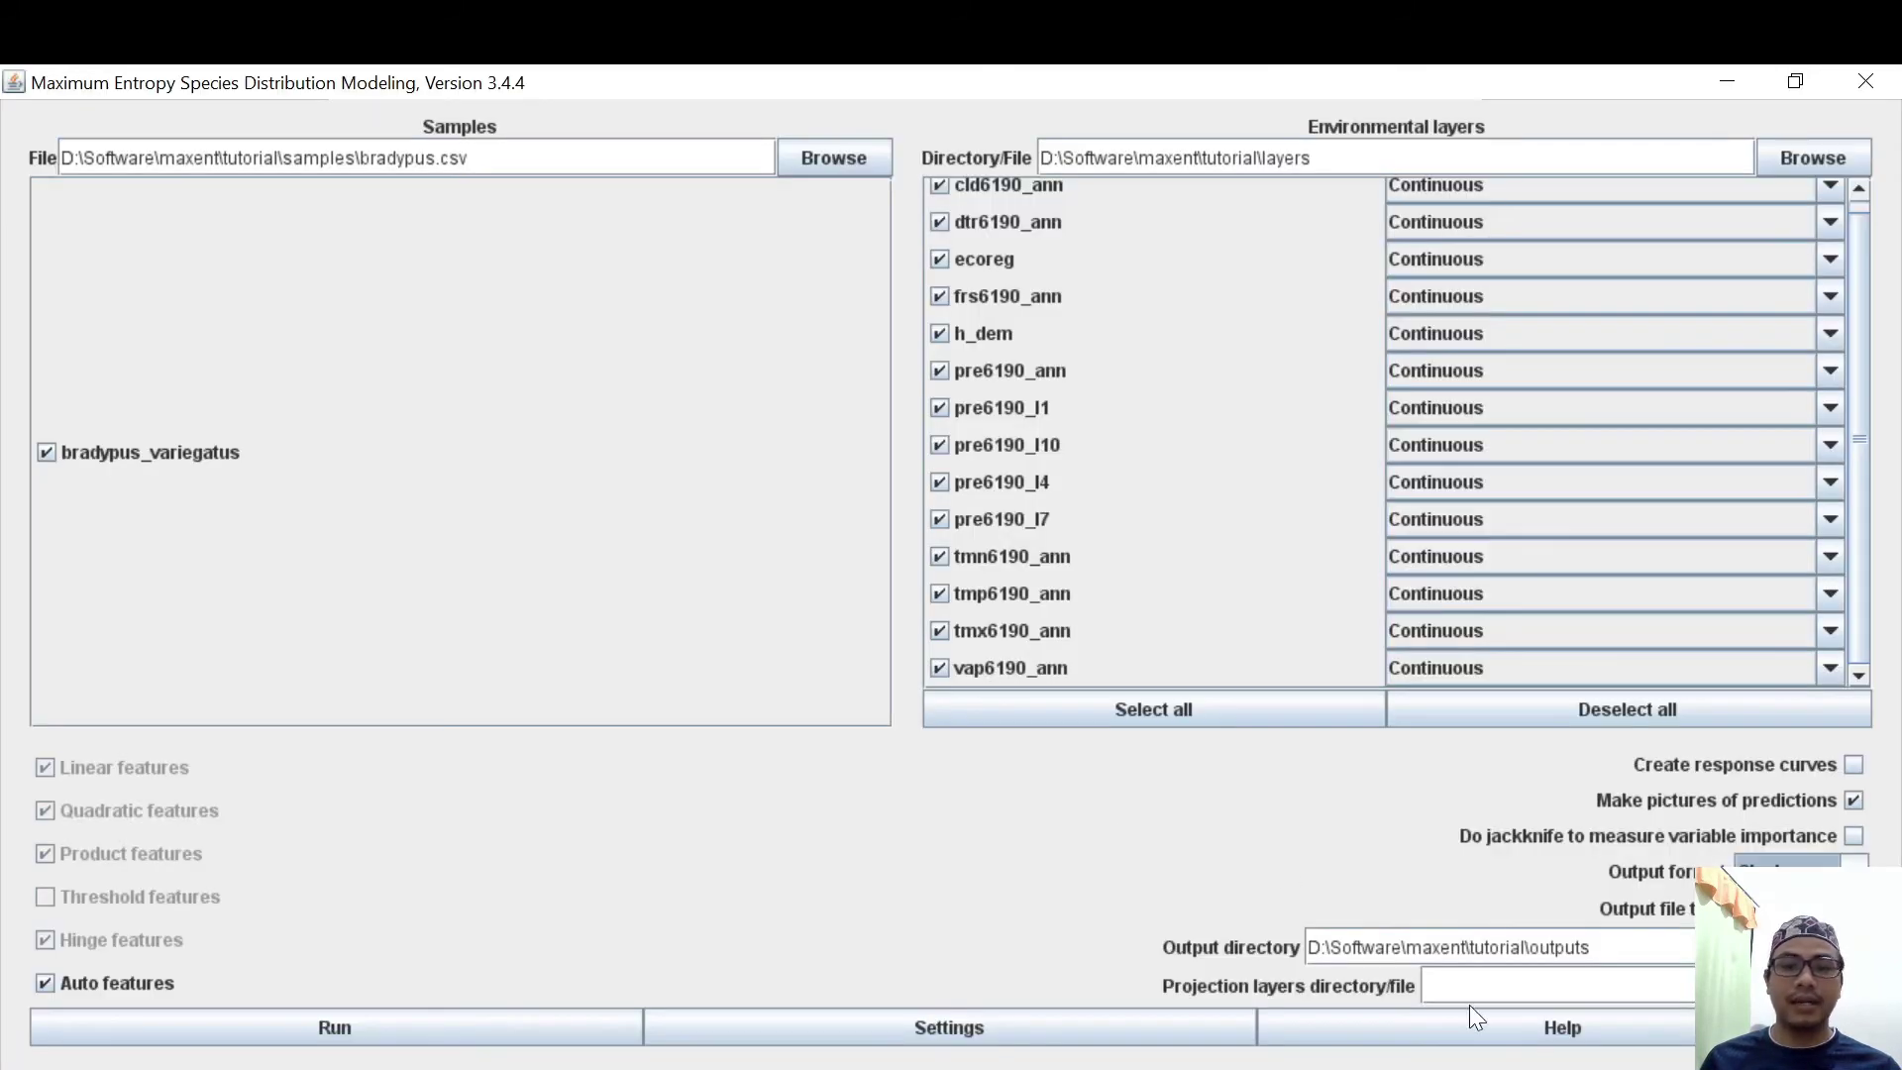
Return to Maxent, run the bradypus_variegatus model, and close Maxent once the run is complete
{"action": "left_click", "coordinate": [461, 1030]}
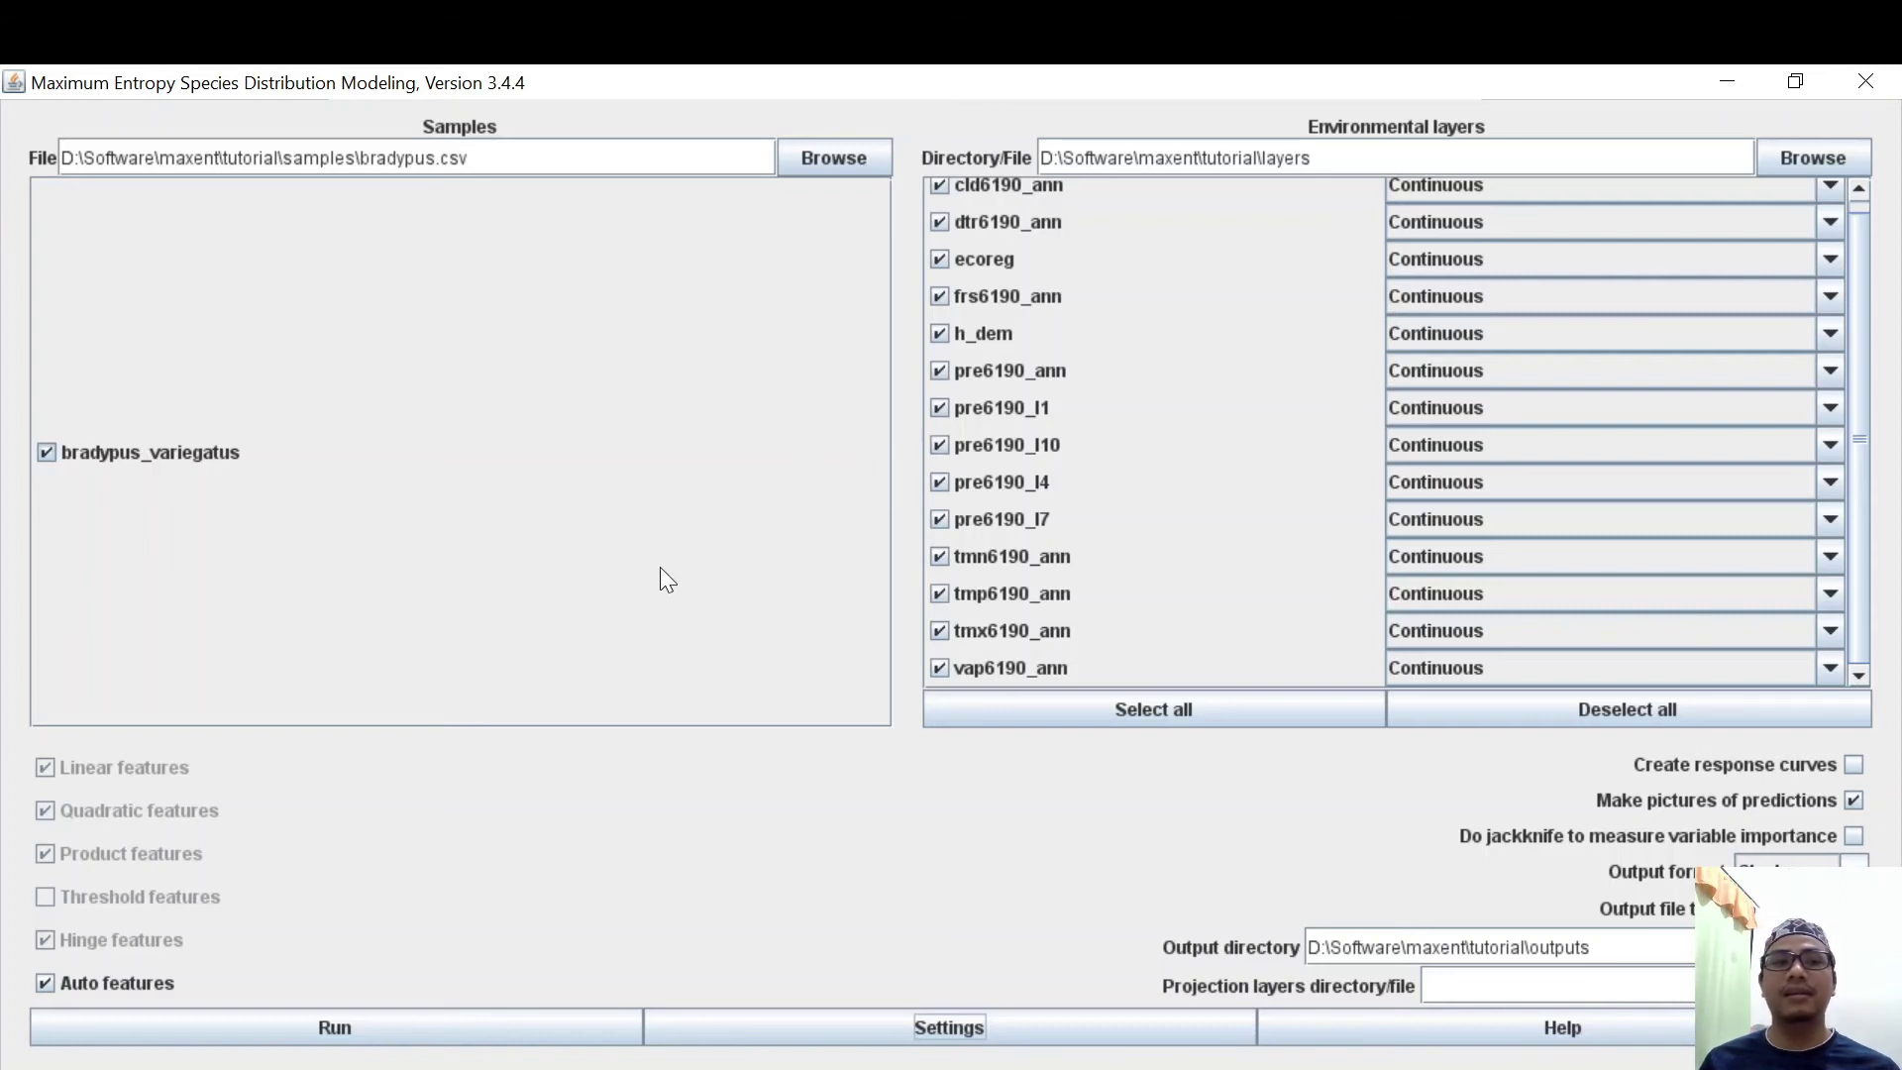
{"action": "left_click", "coordinate": [1865, 83]}
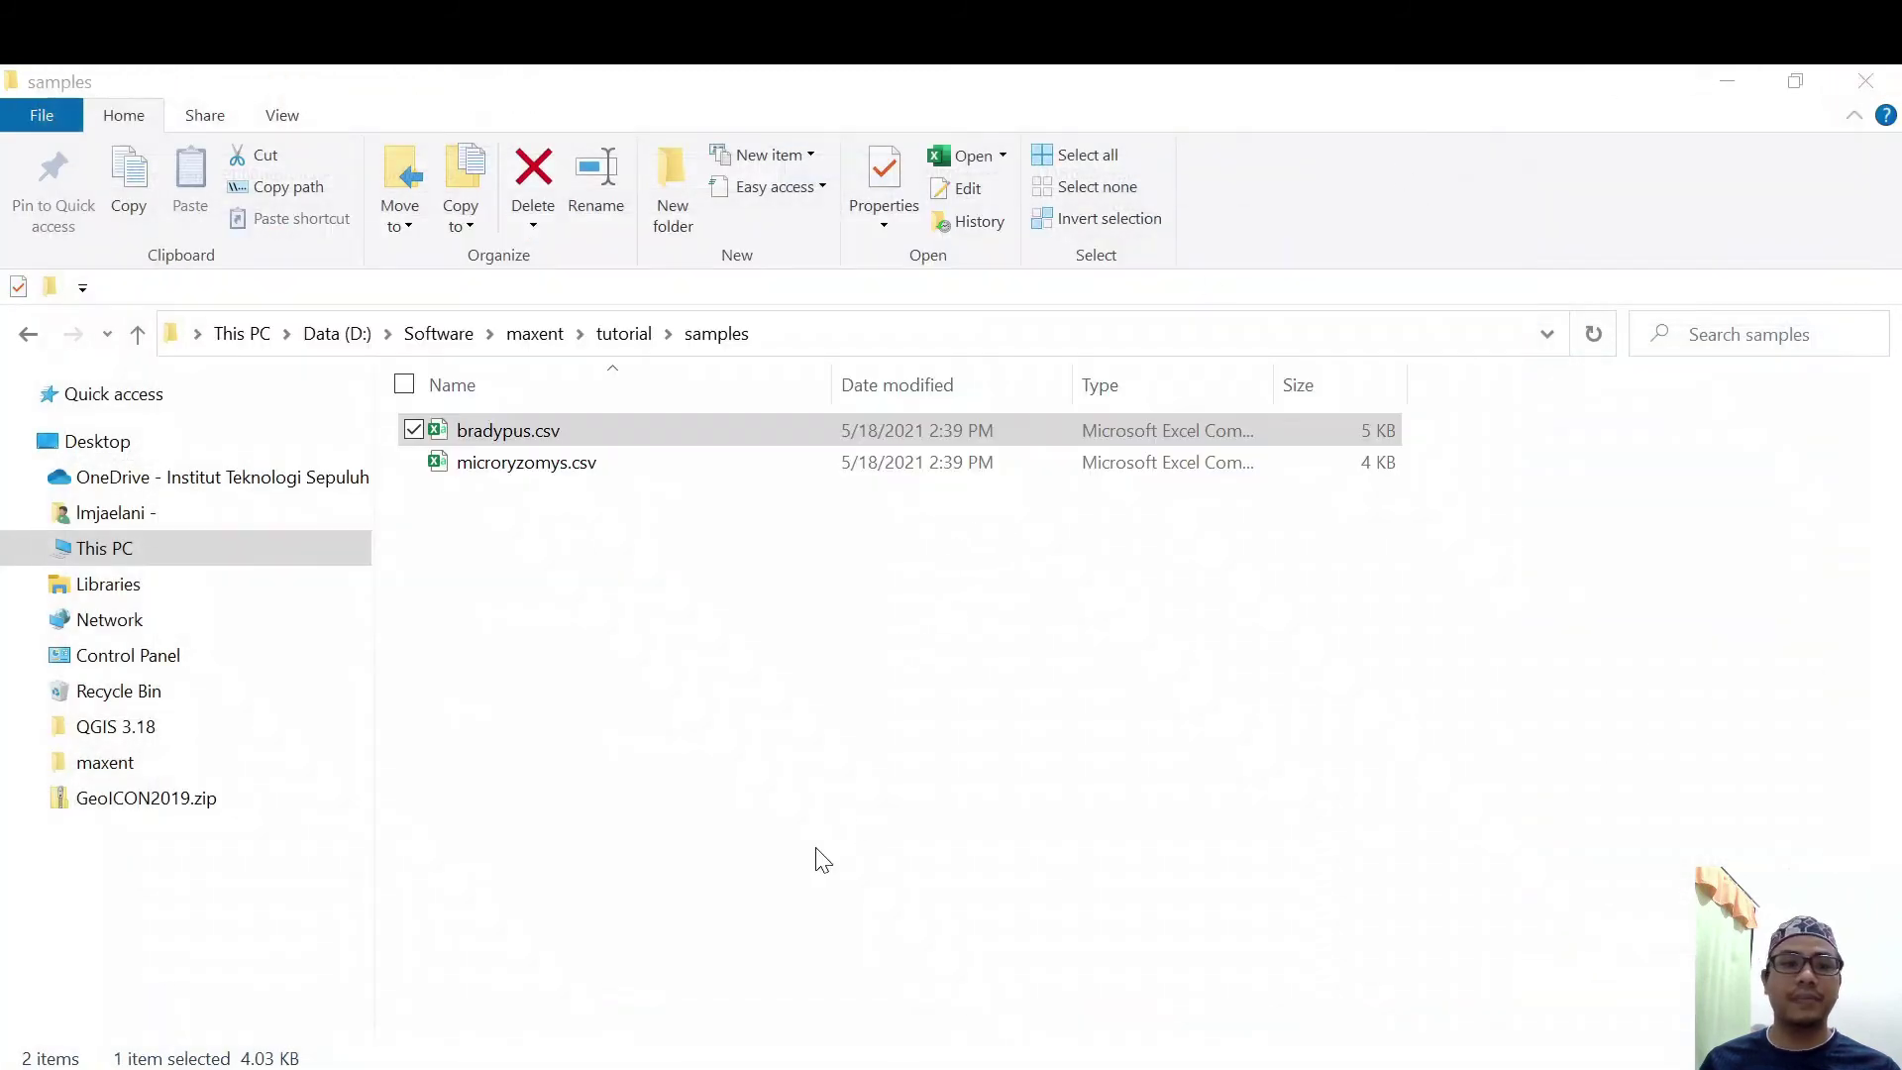
Go to the tutorial's outputs folder in File Explorer and open the bradypus_variegatus.html report in the browser
{"action": "left_click", "coordinate": [624, 334]}
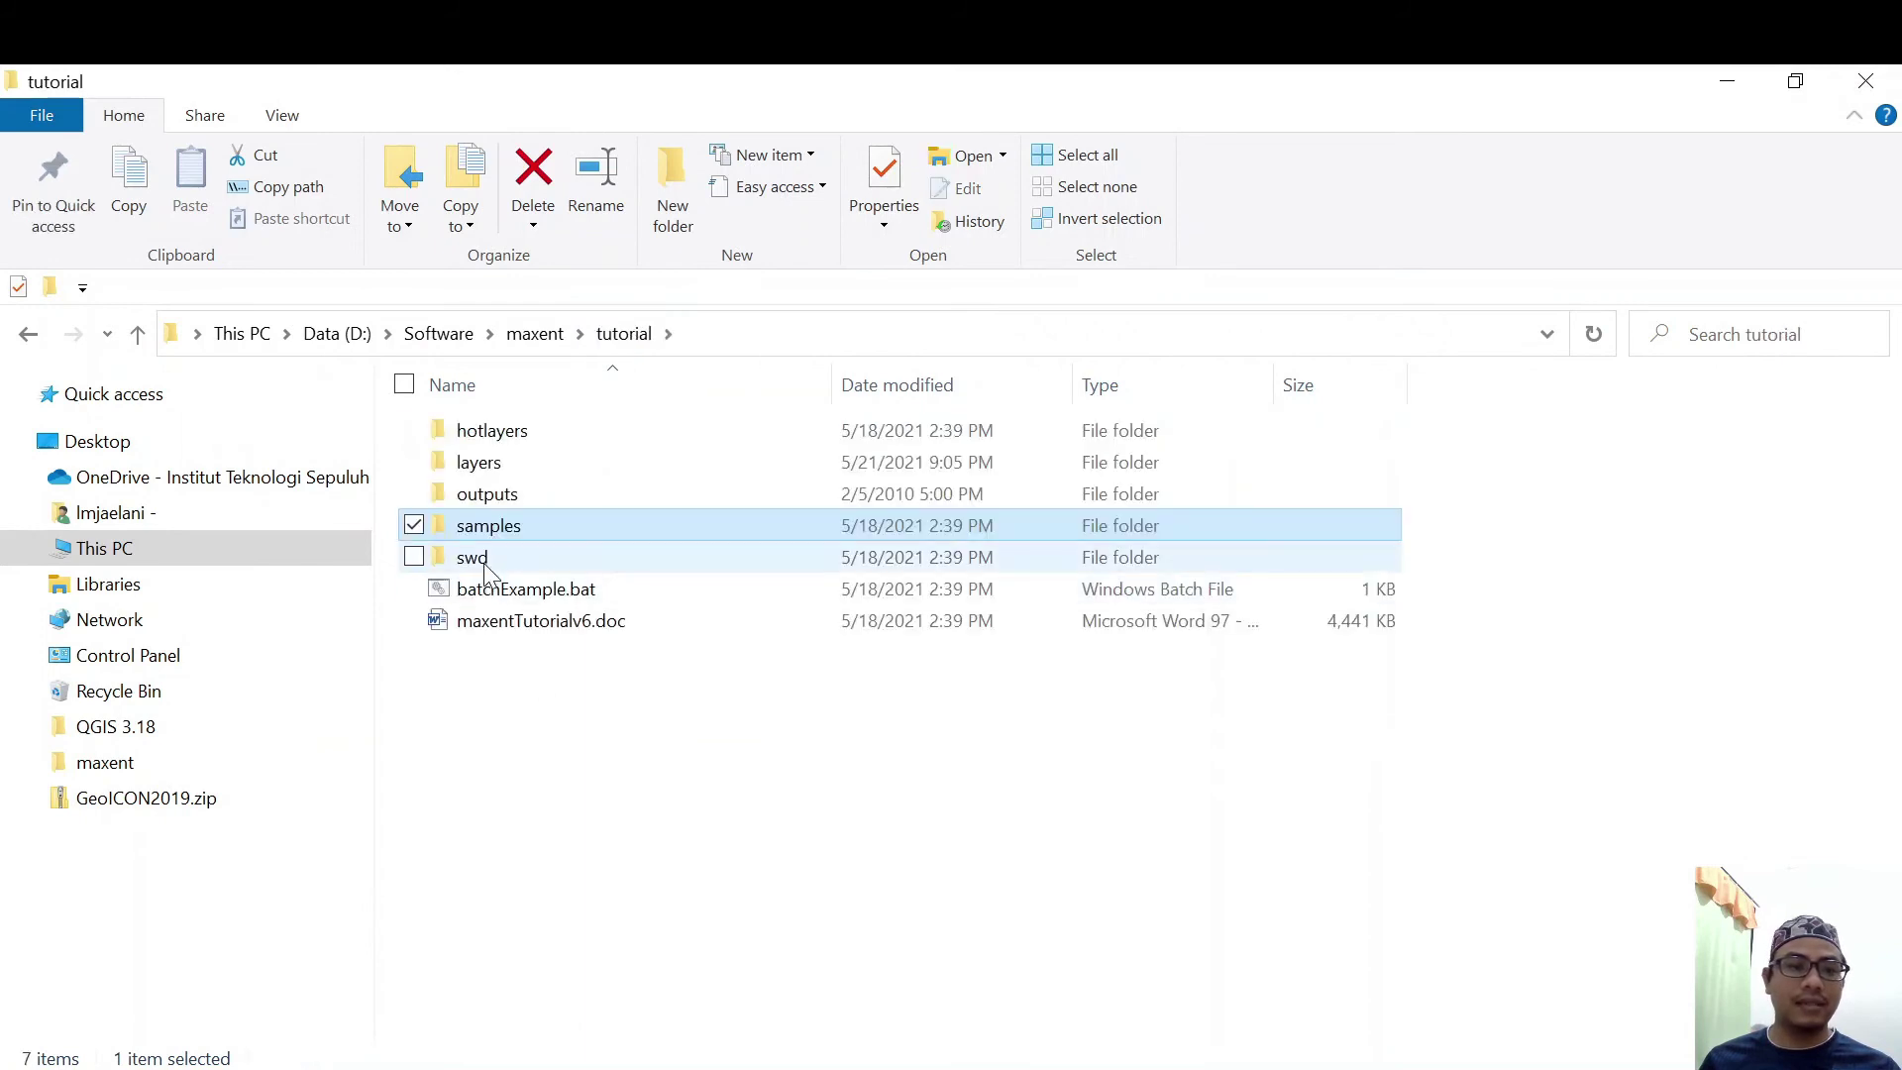
{"action": "double_click", "coordinate": [498, 494]}
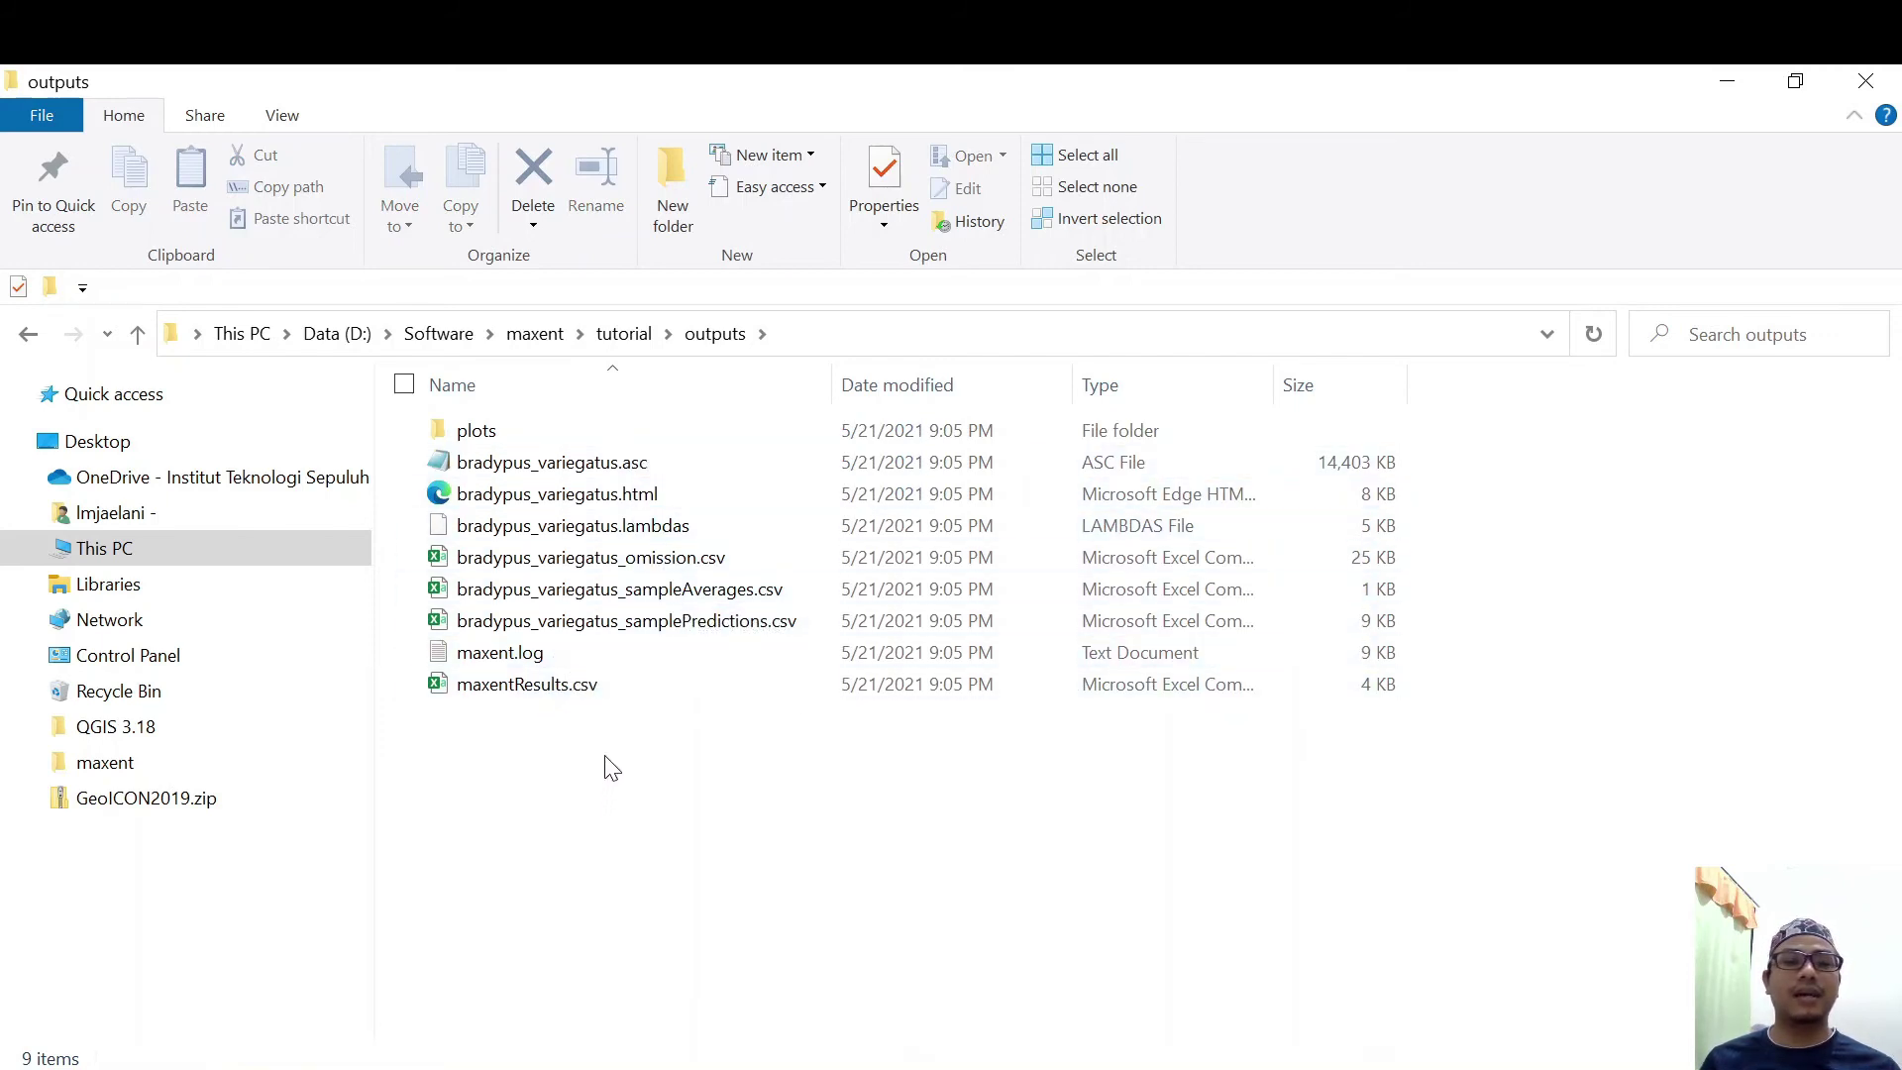
{"action": "left_click", "coordinate": [639, 505]}
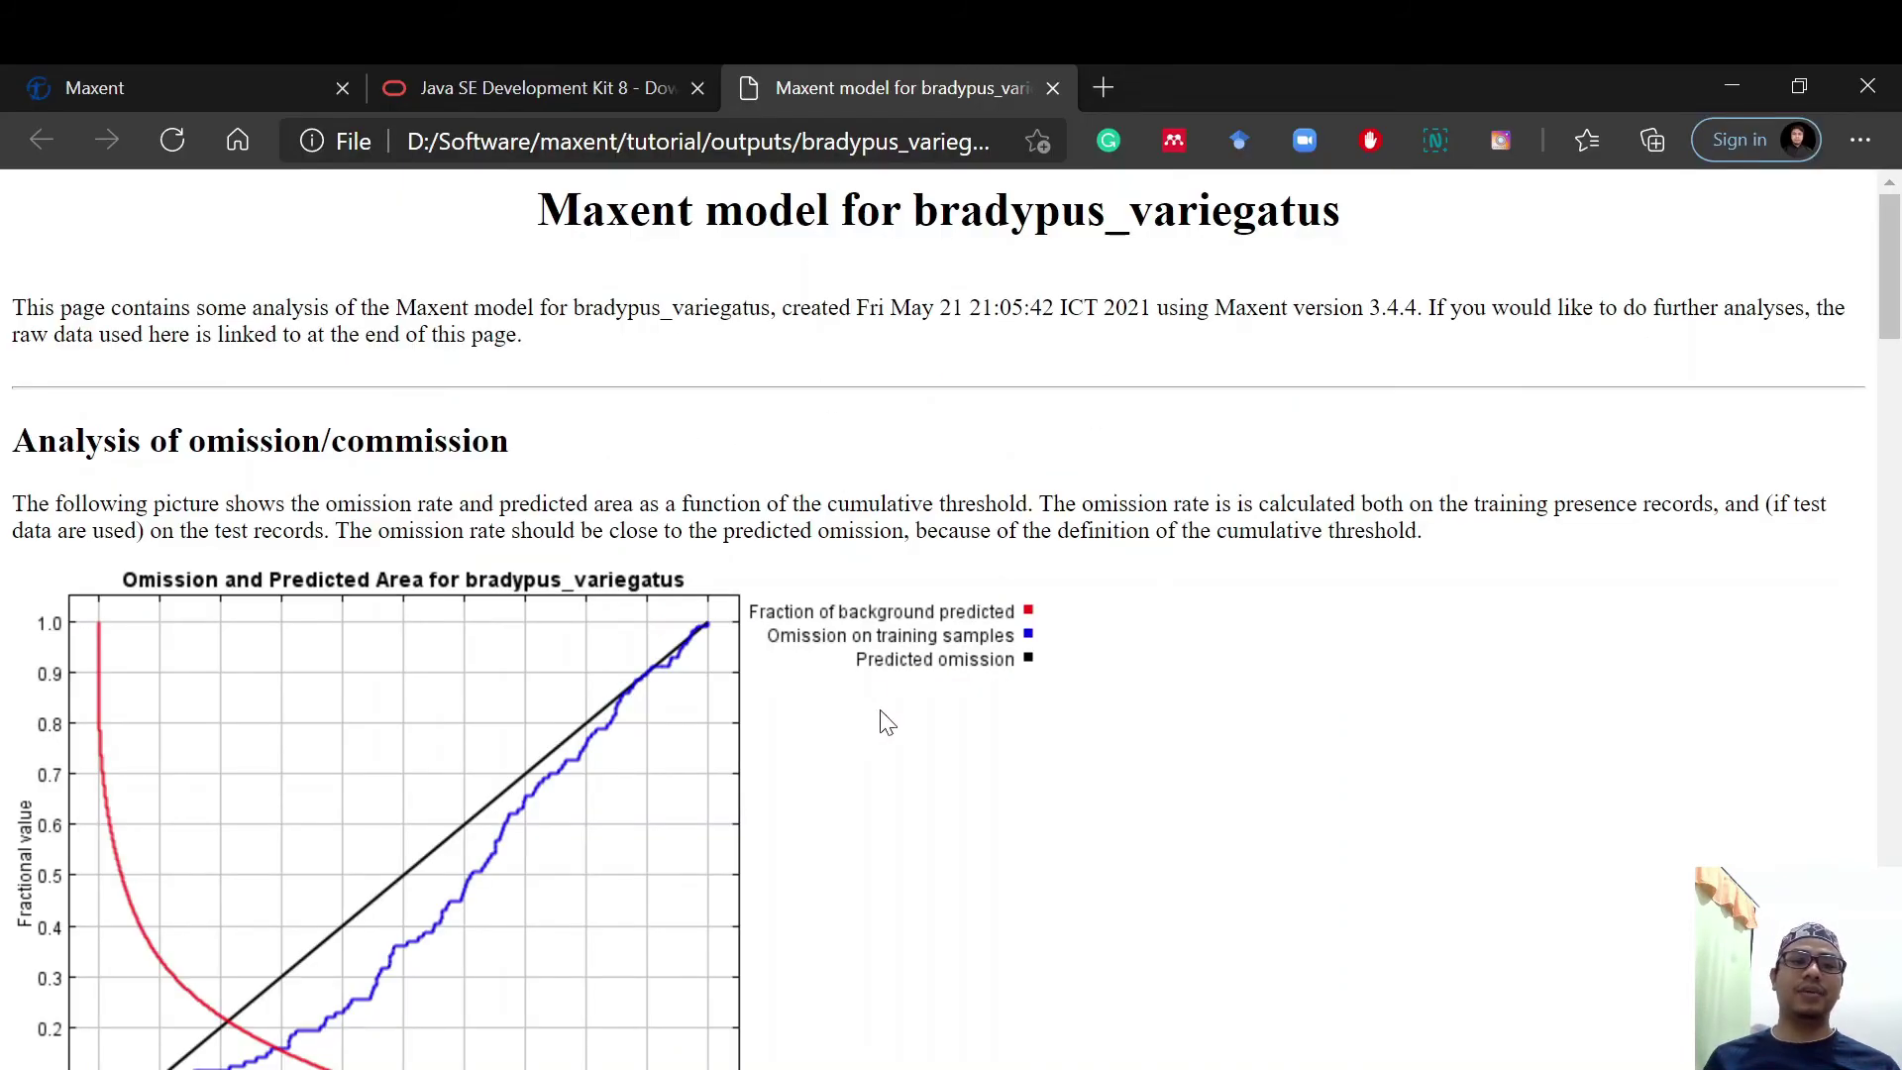
Review the report's omission and predicted area graph, ROC curve, threshold table and predicted distribution map
{"action": "left_click_drag", "start_coordinate": [939, 211], "coordinate": [1364, 240]}
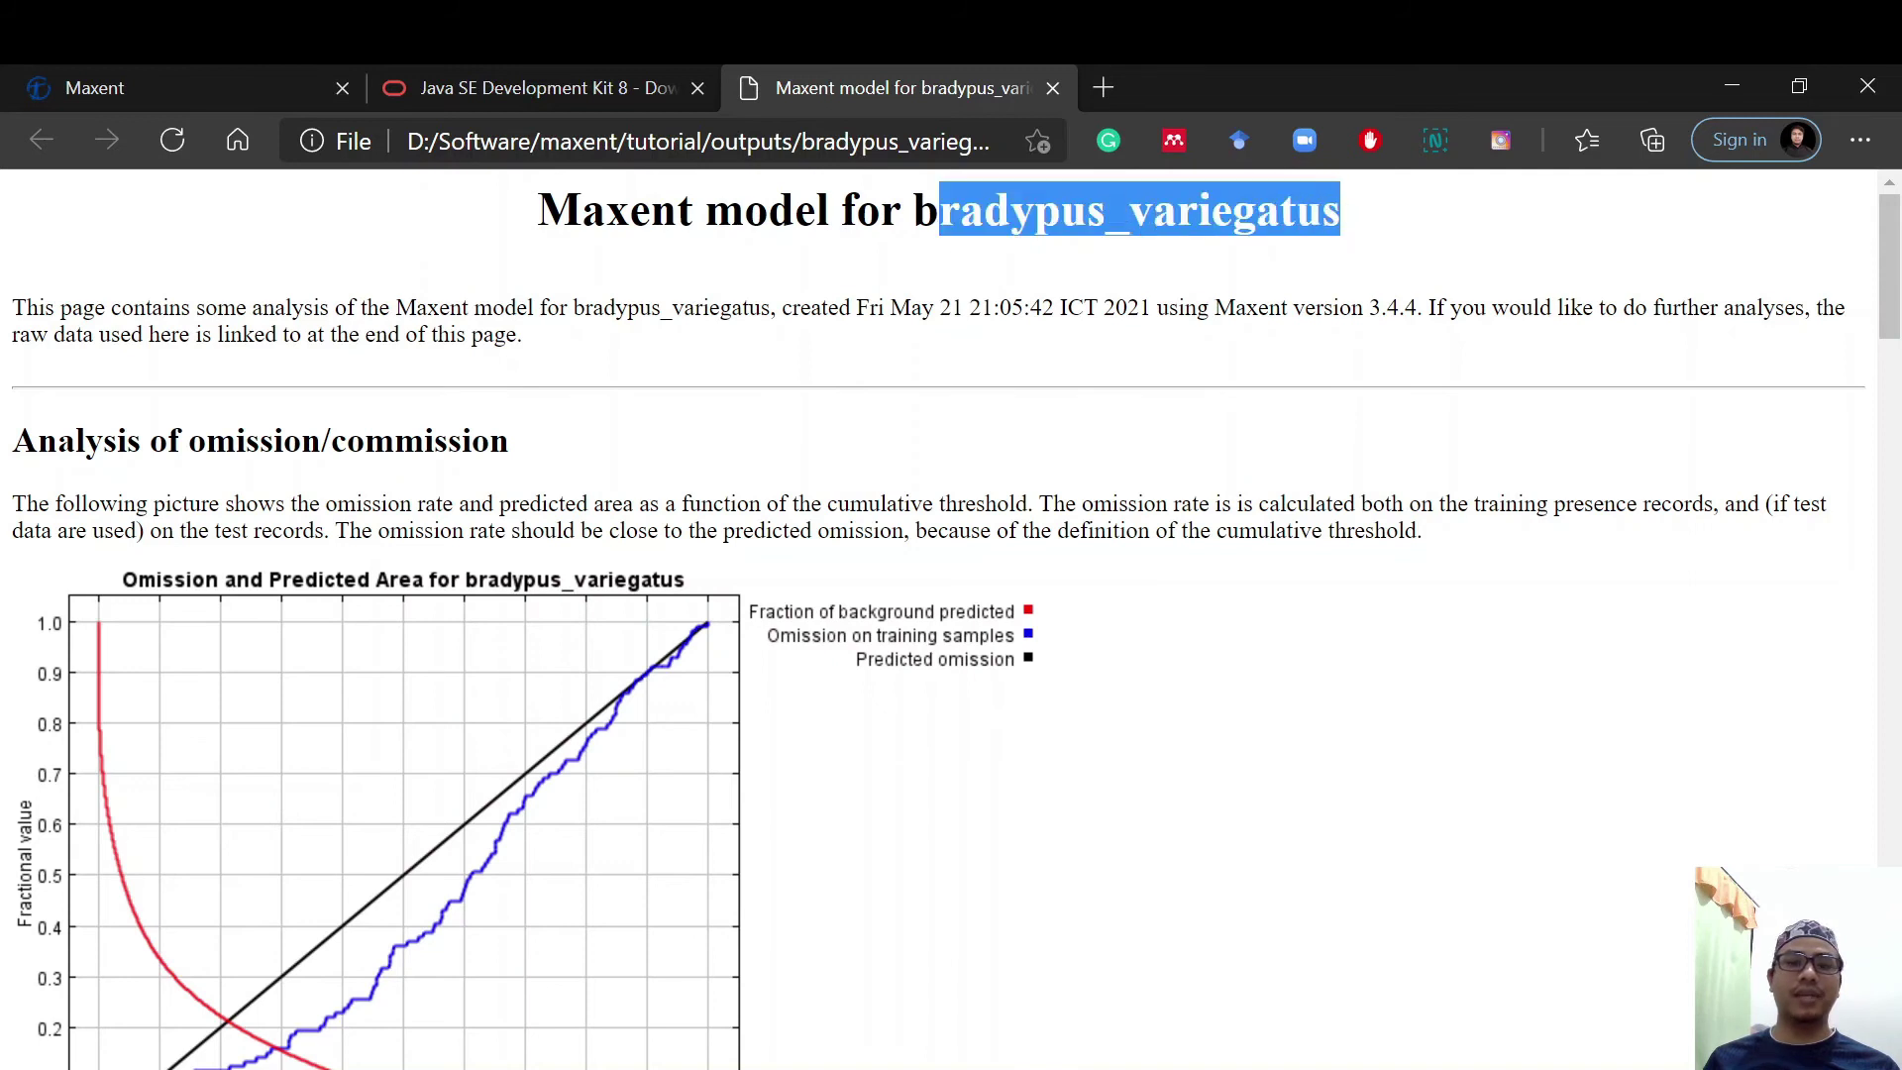
{"action": "scroll", "coordinate": [1031, 793], "scroll_direction": "down", "scroll_amount": 4}
{"action": "scroll", "coordinate": [1035, 797], "scroll_direction": "up", "scroll_amount": 3}
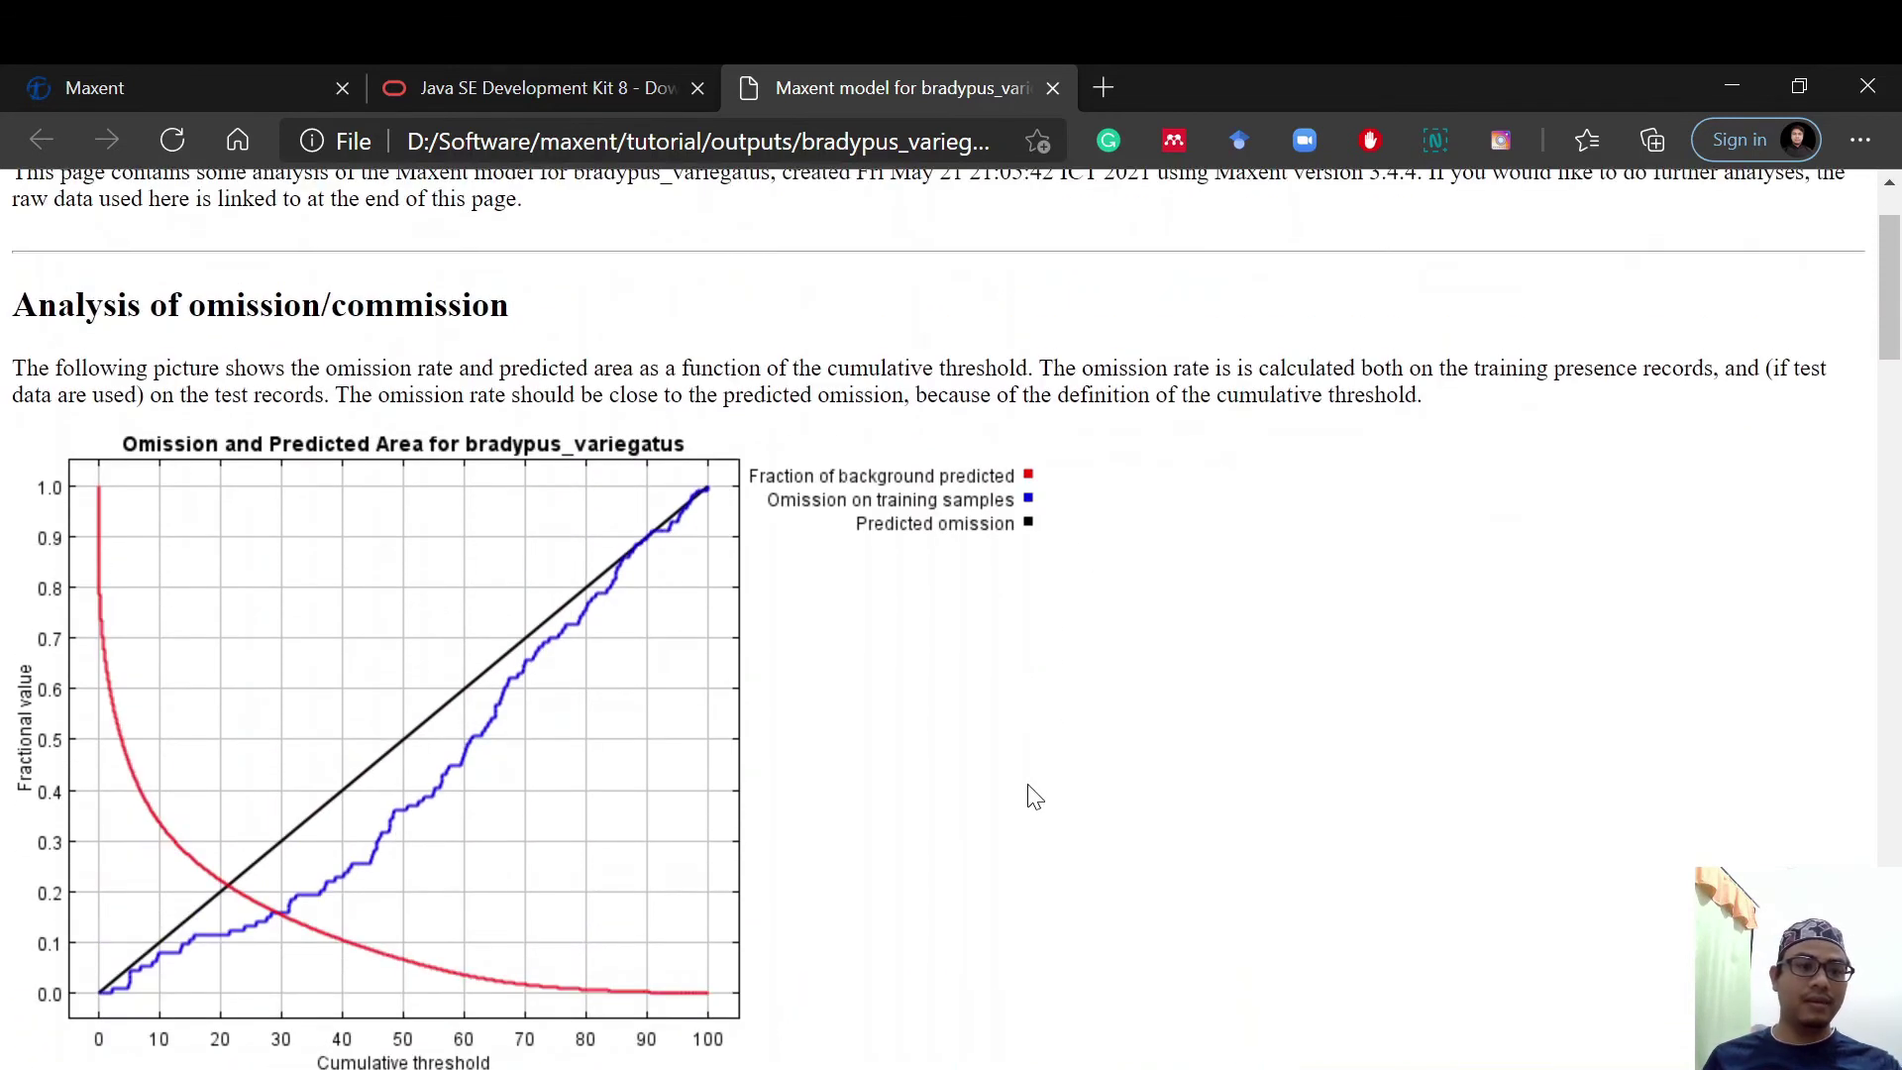
{"action": "scroll", "coordinate": [1035, 798], "scroll_direction": "down", "scroll_amount": 7}
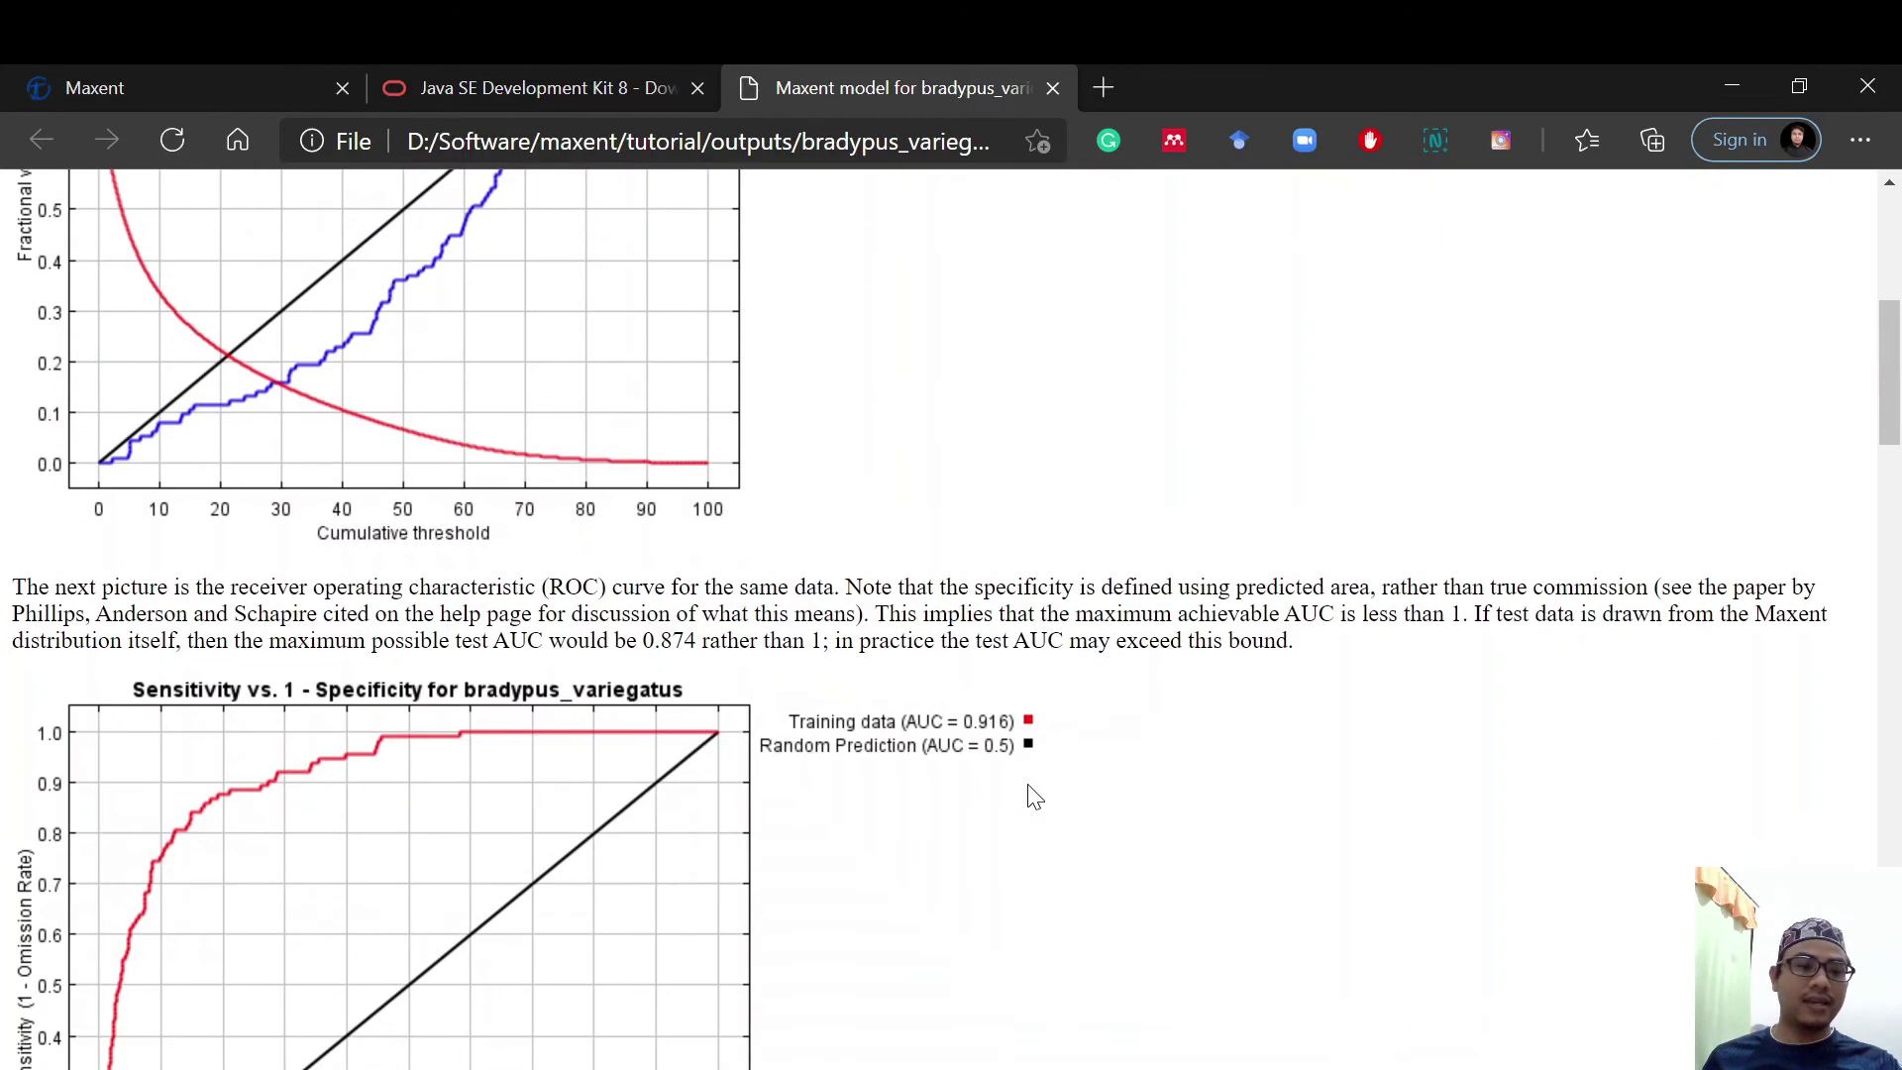
{"action": "scroll", "coordinate": [1035, 797], "scroll_direction": "down", "scroll_amount": 8}
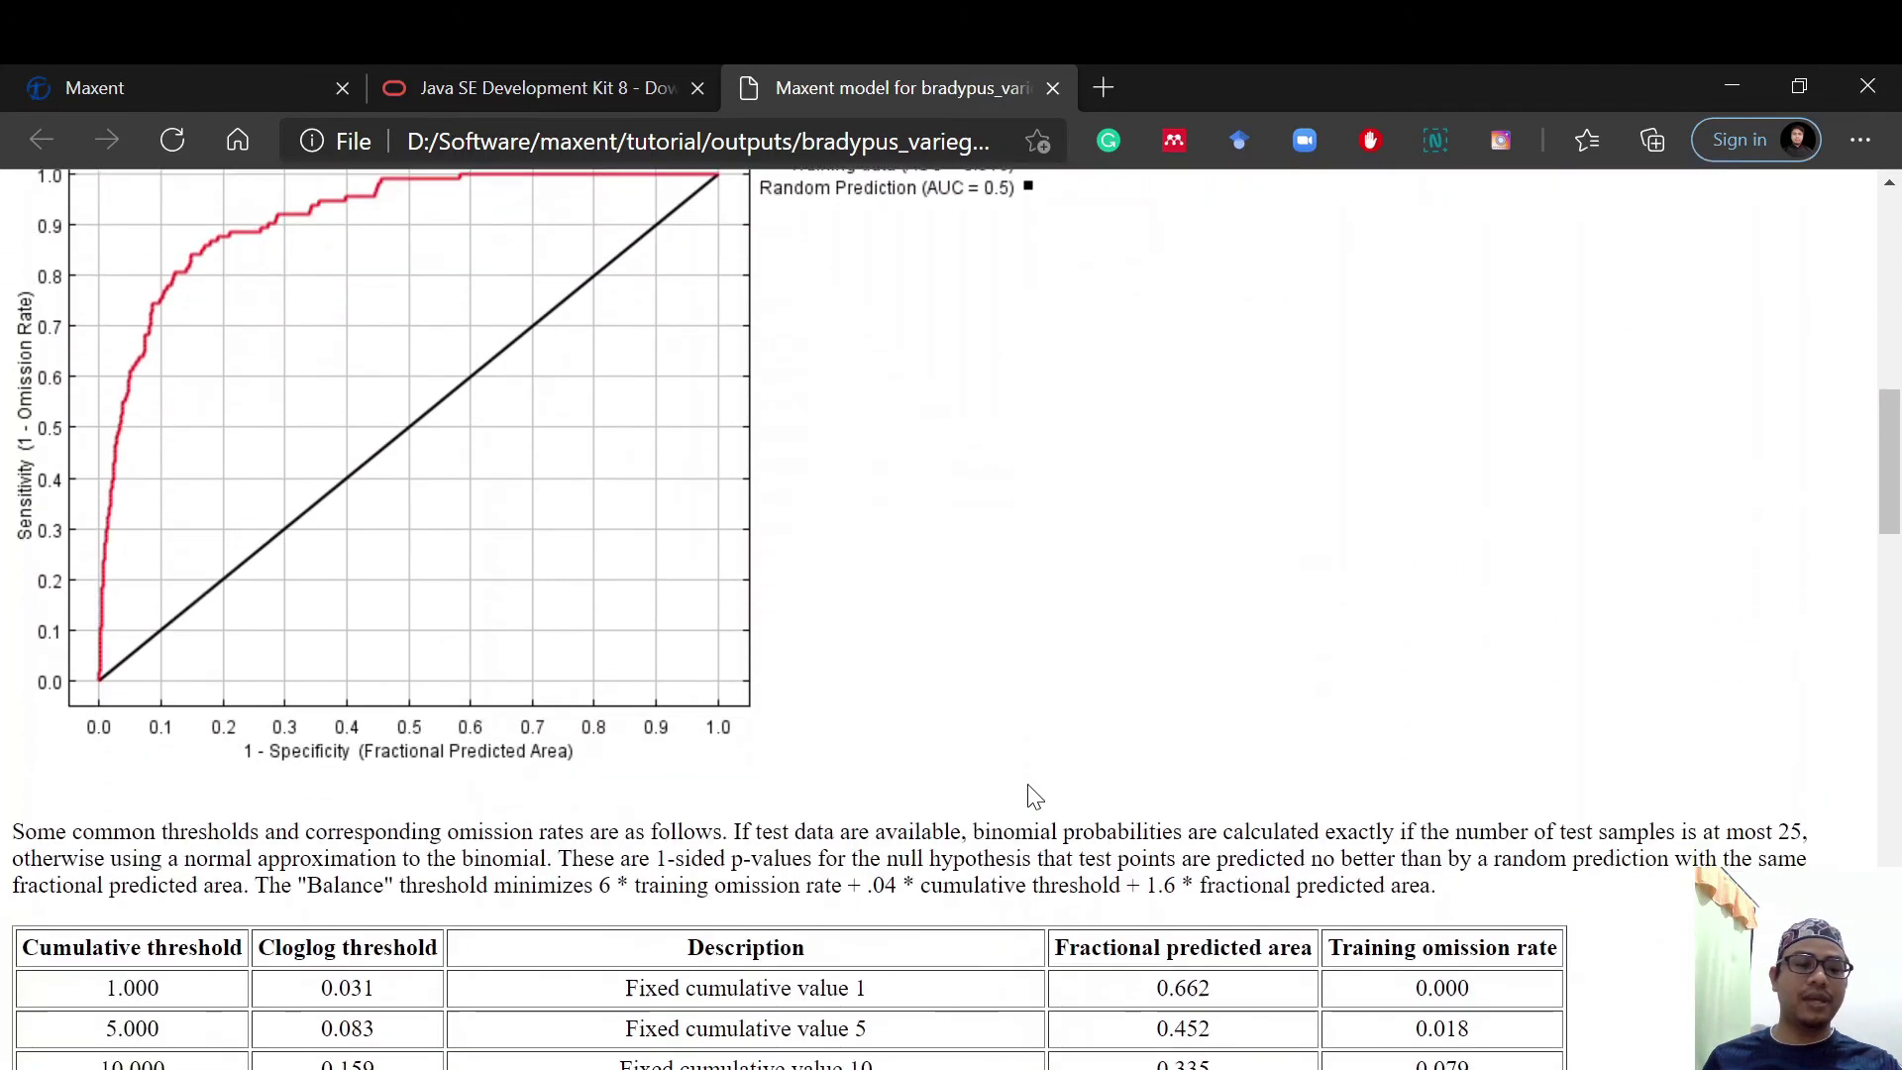
{"action": "scroll", "coordinate": [1035, 797], "scroll_direction": "down", "scroll_amount": 1}
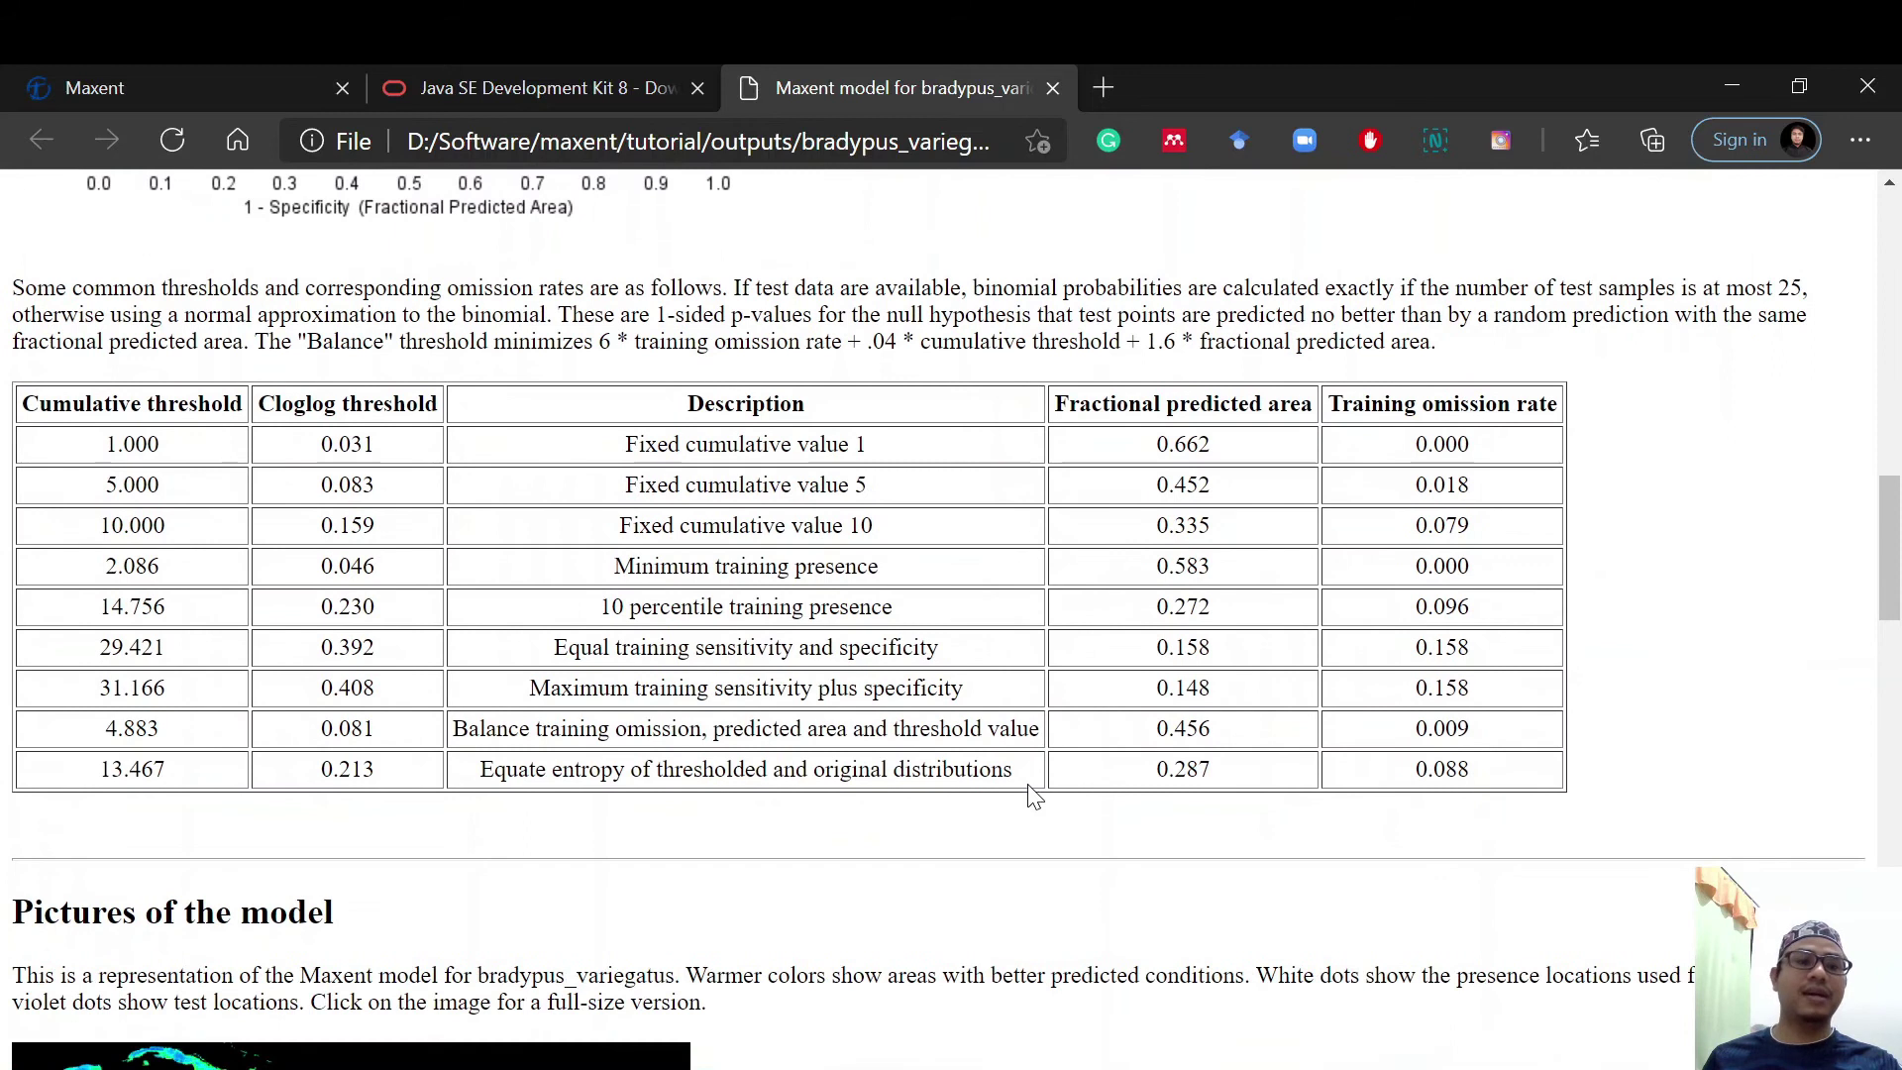
{"action": "scroll", "coordinate": [1030, 796], "scroll_direction": "down", "scroll_amount": 7}
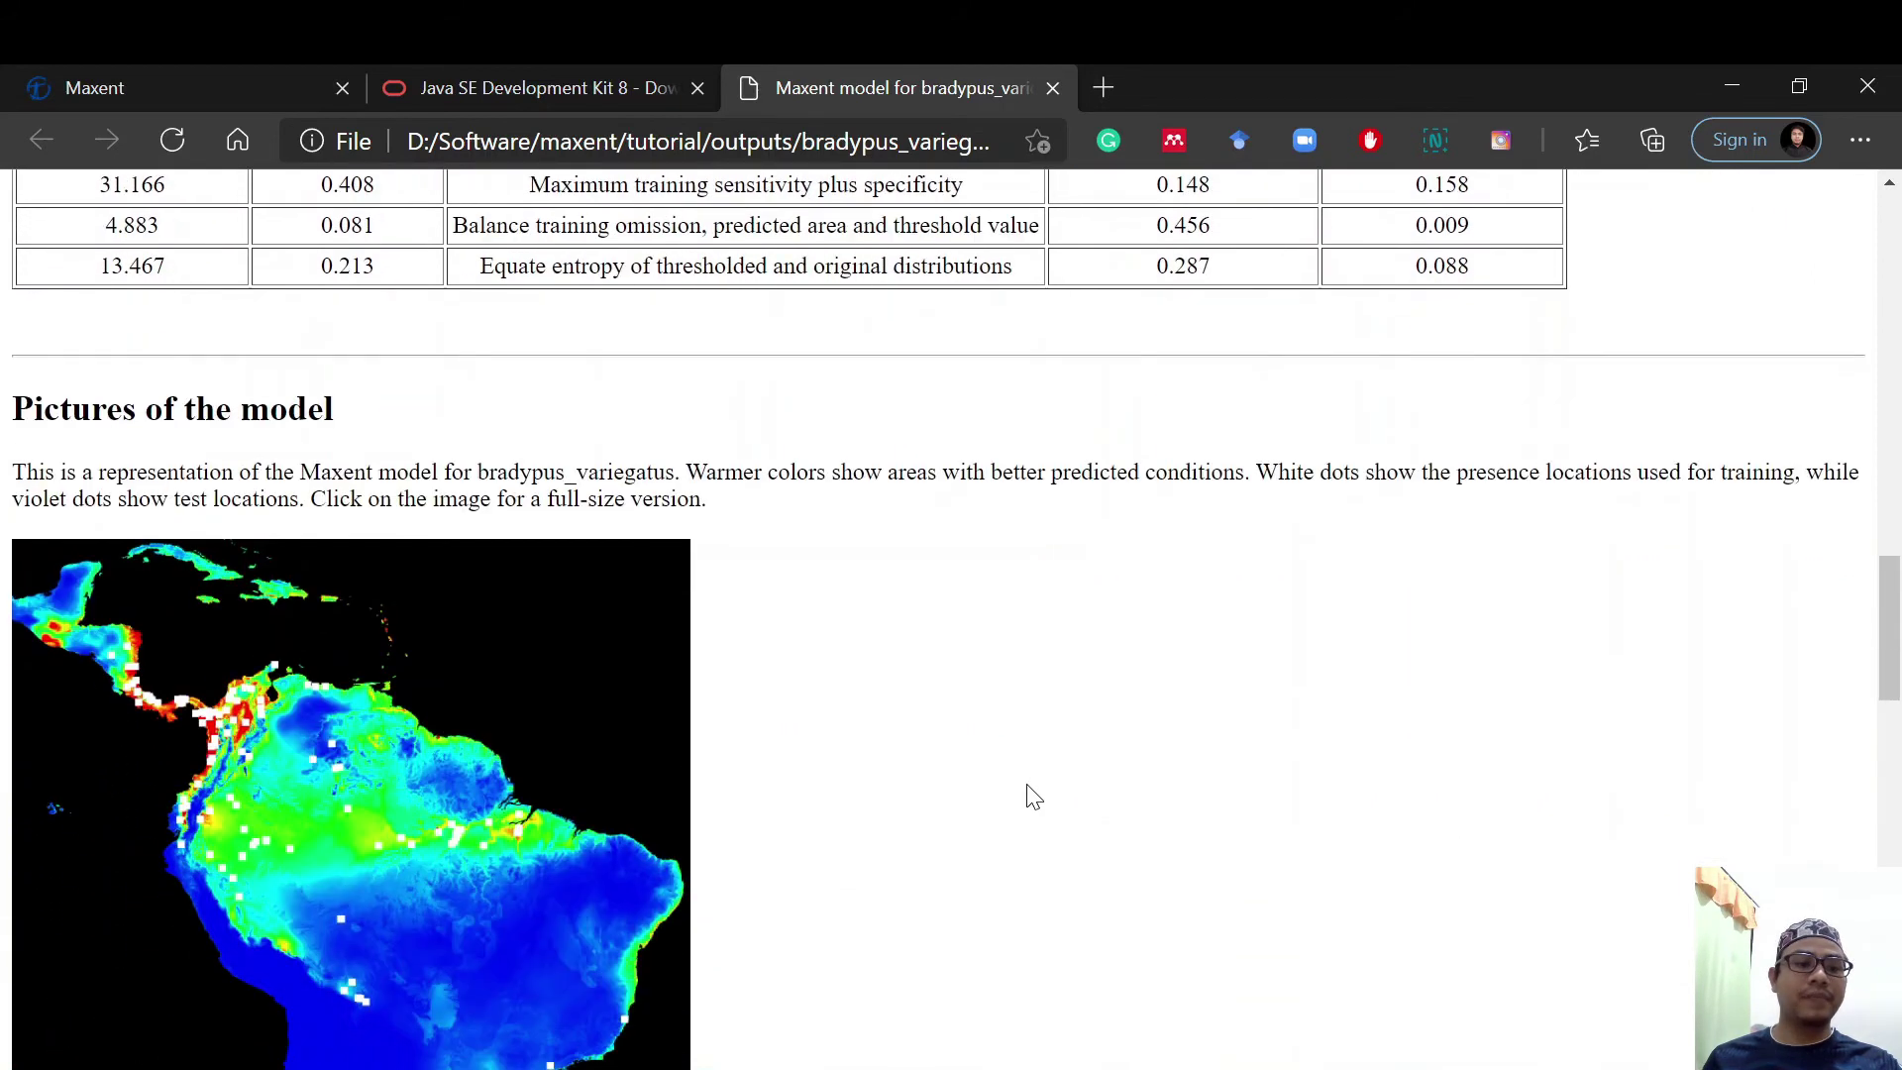
{"action": "scroll", "coordinate": [694, 733], "scroll_direction": "down", "scroll_amount": 2}
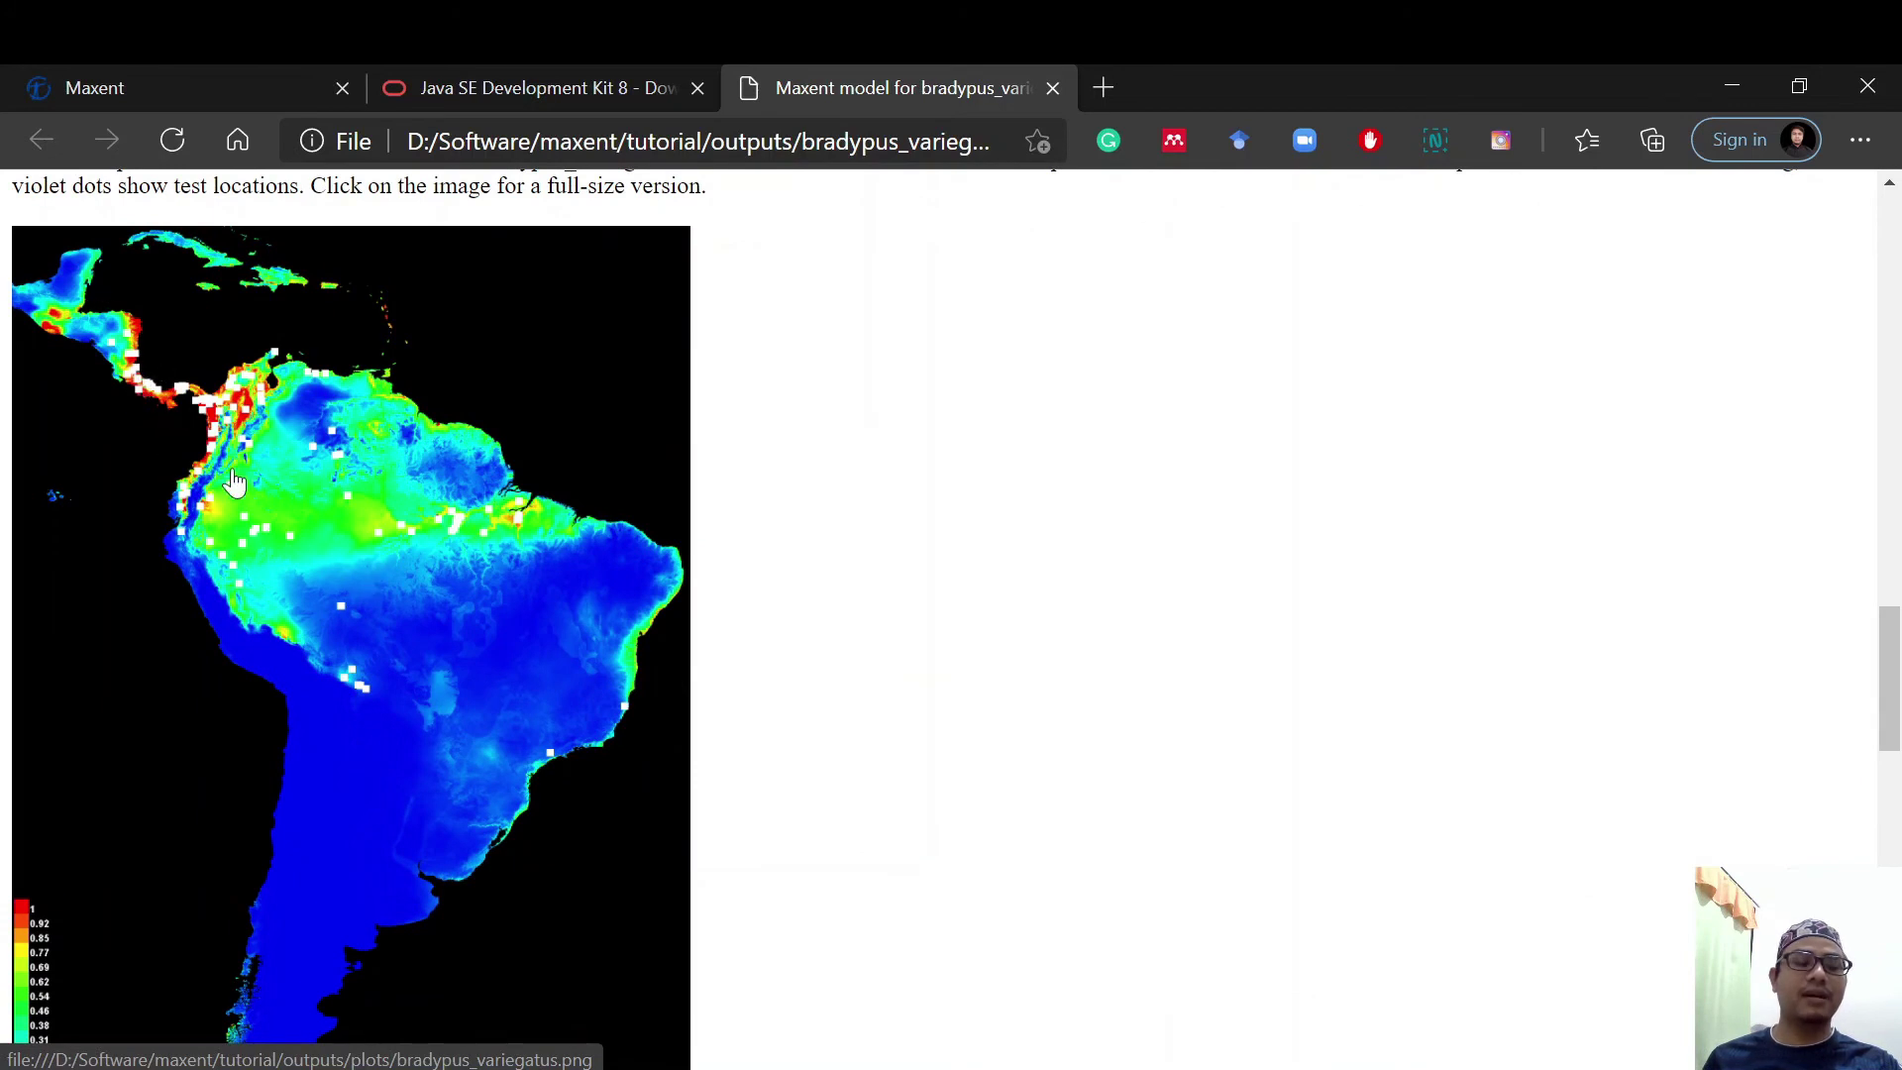
Examine the variable contributions table, comparing the percent contribution of pre6190_l7 with the other environmental variables
{"action": "scroll", "coordinate": [792, 772], "scroll_direction": "down", "scroll_amount": 5}
{"action": "scroll", "coordinate": [921, 832], "scroll_direction": "down", "scroll_amount": 5}
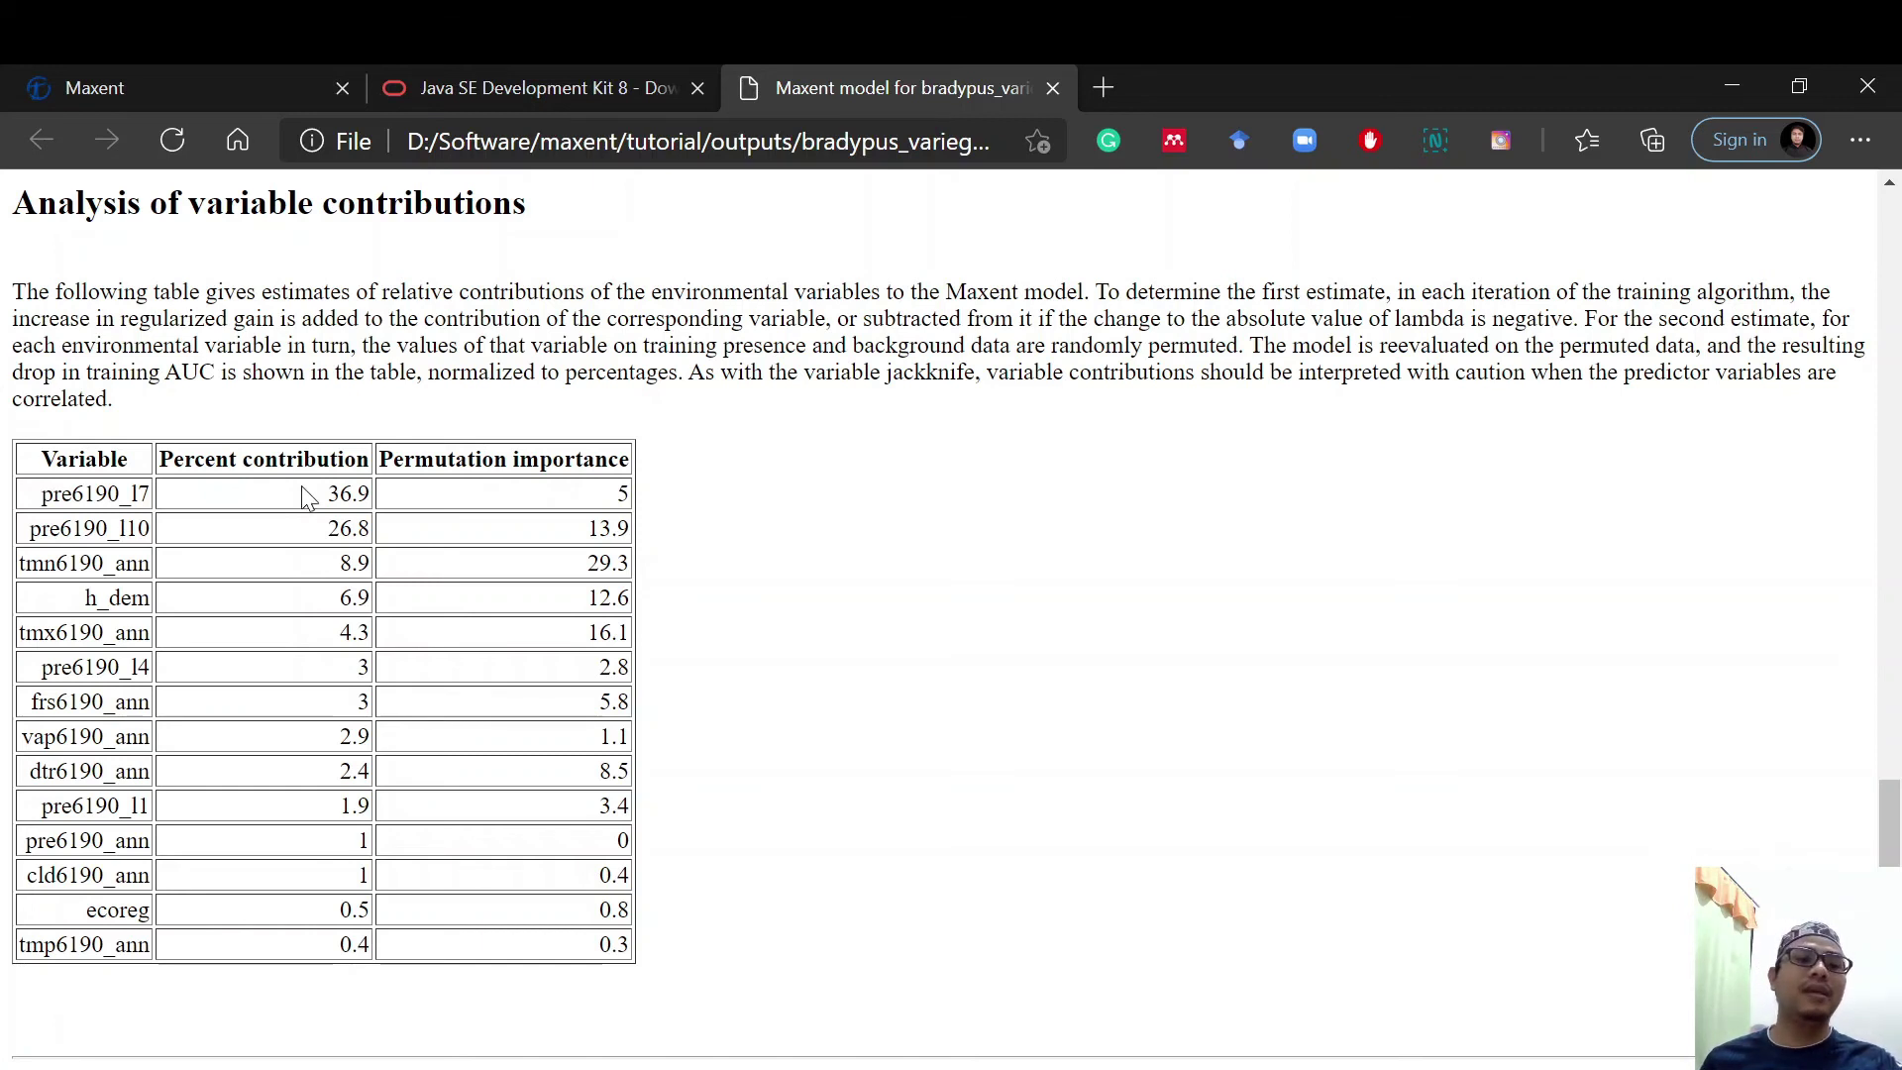
{"action": "left_click_drag", "start_coordinate": [324, 495], "coordinate": [322, 592]}
{"action": "left_click", "coordinate": [322, 592]}
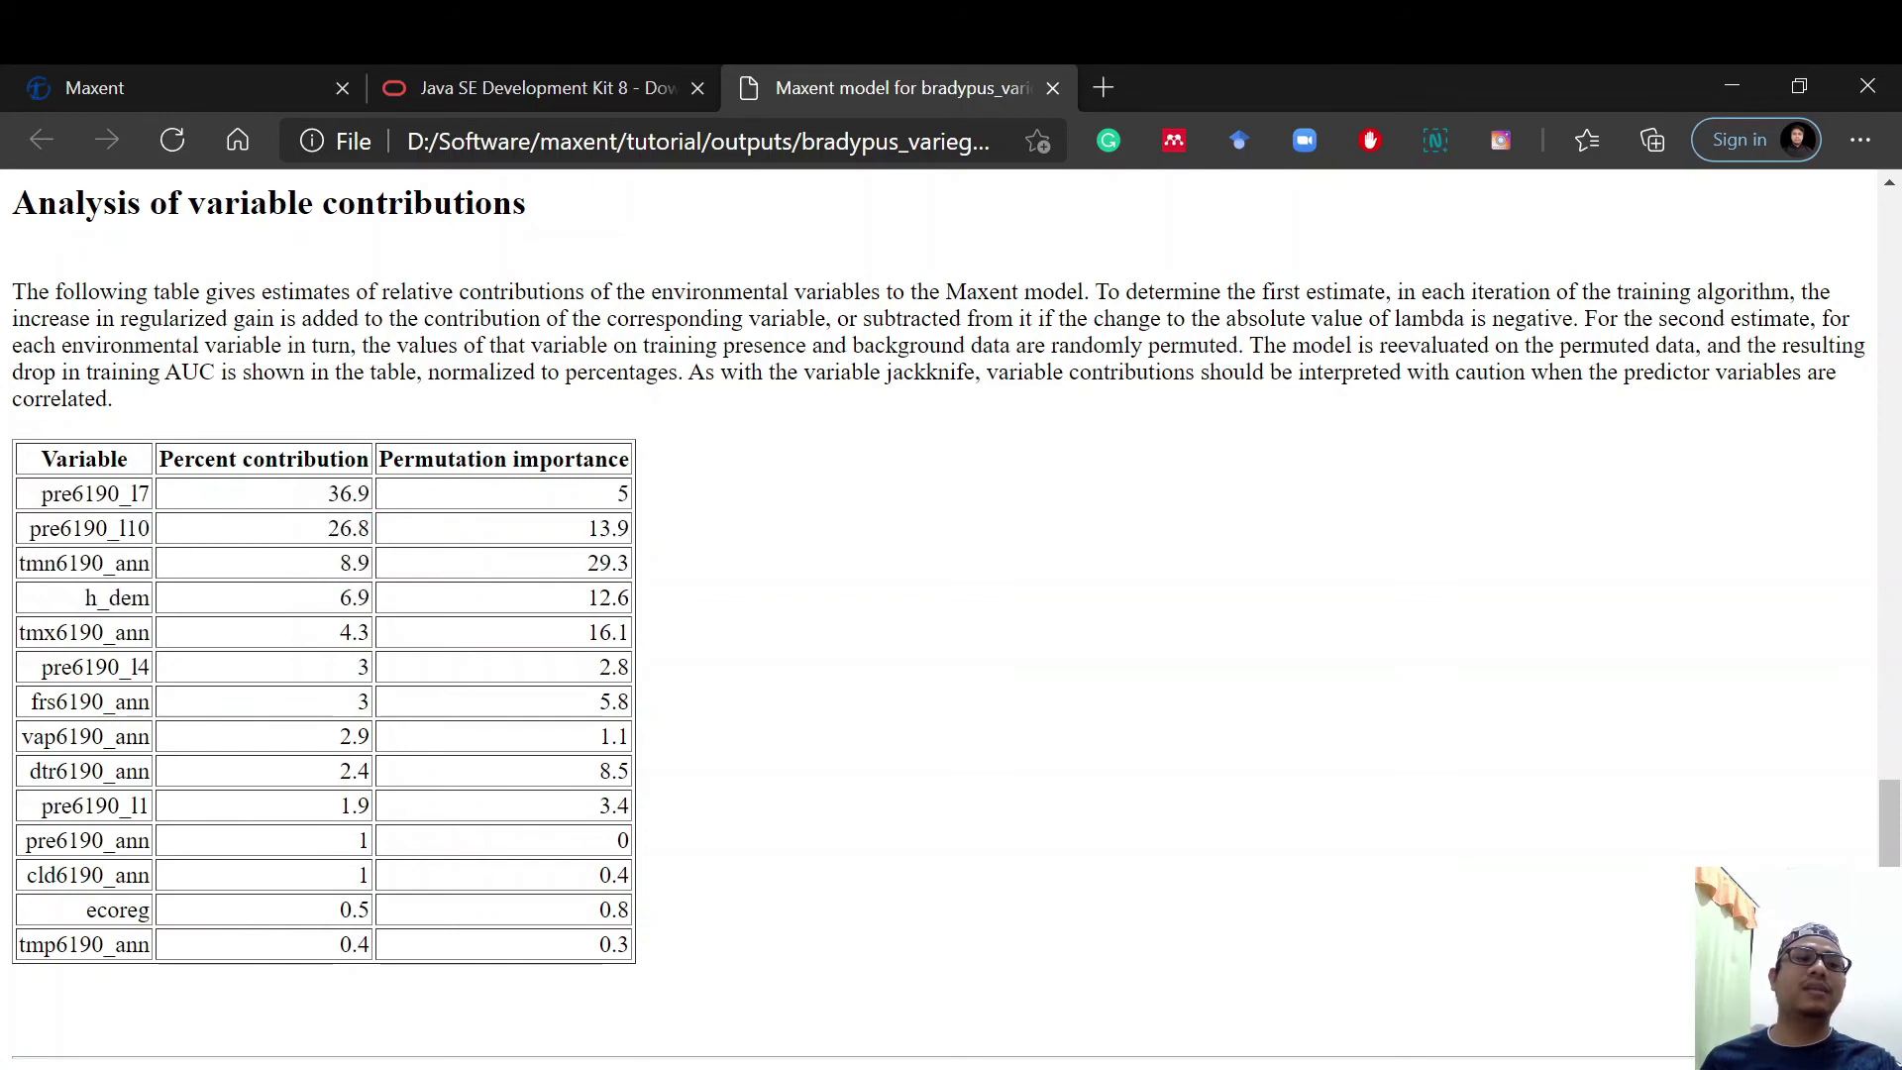
{"action": "left_click_drag", "start_coordinate": [53, 494], "coordinate": [72, 494]}
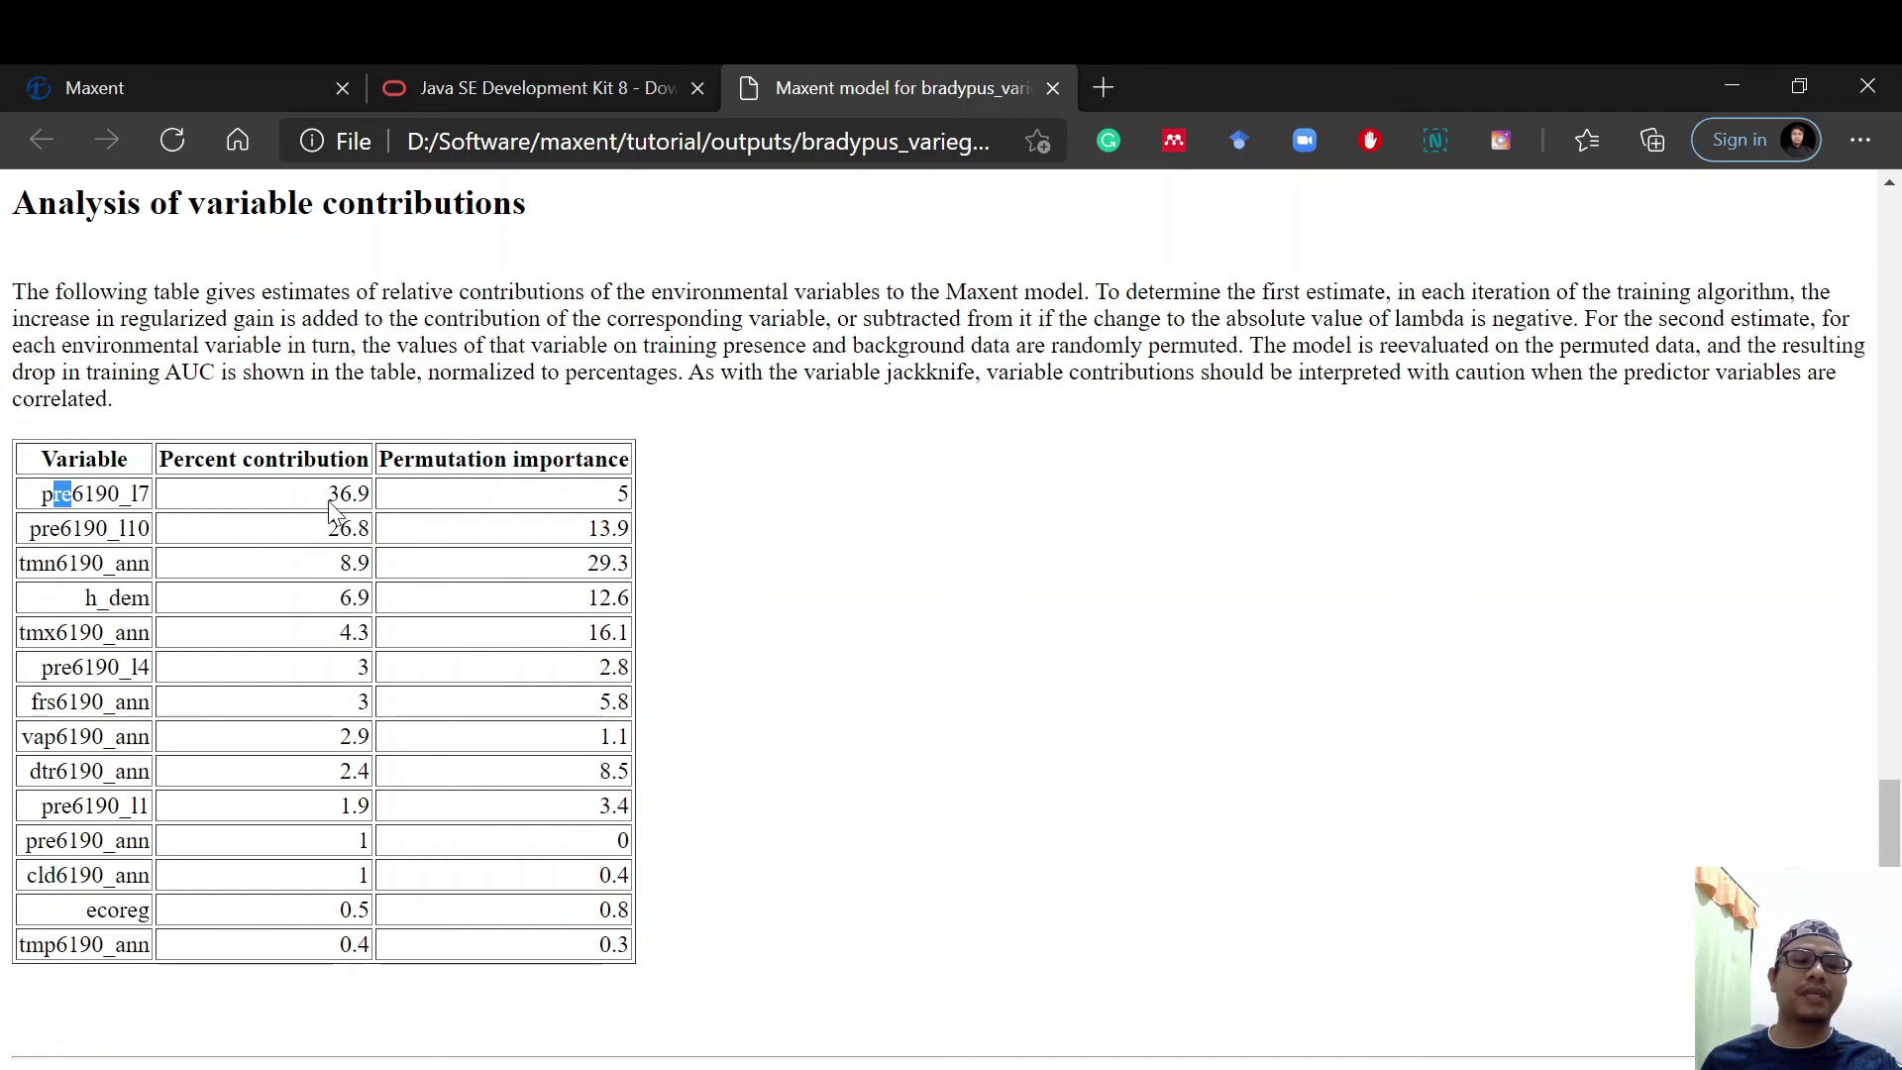
{"action": "left_click_drag", "start_coordinate": [330, 501], "coordinate": [372, 495]}
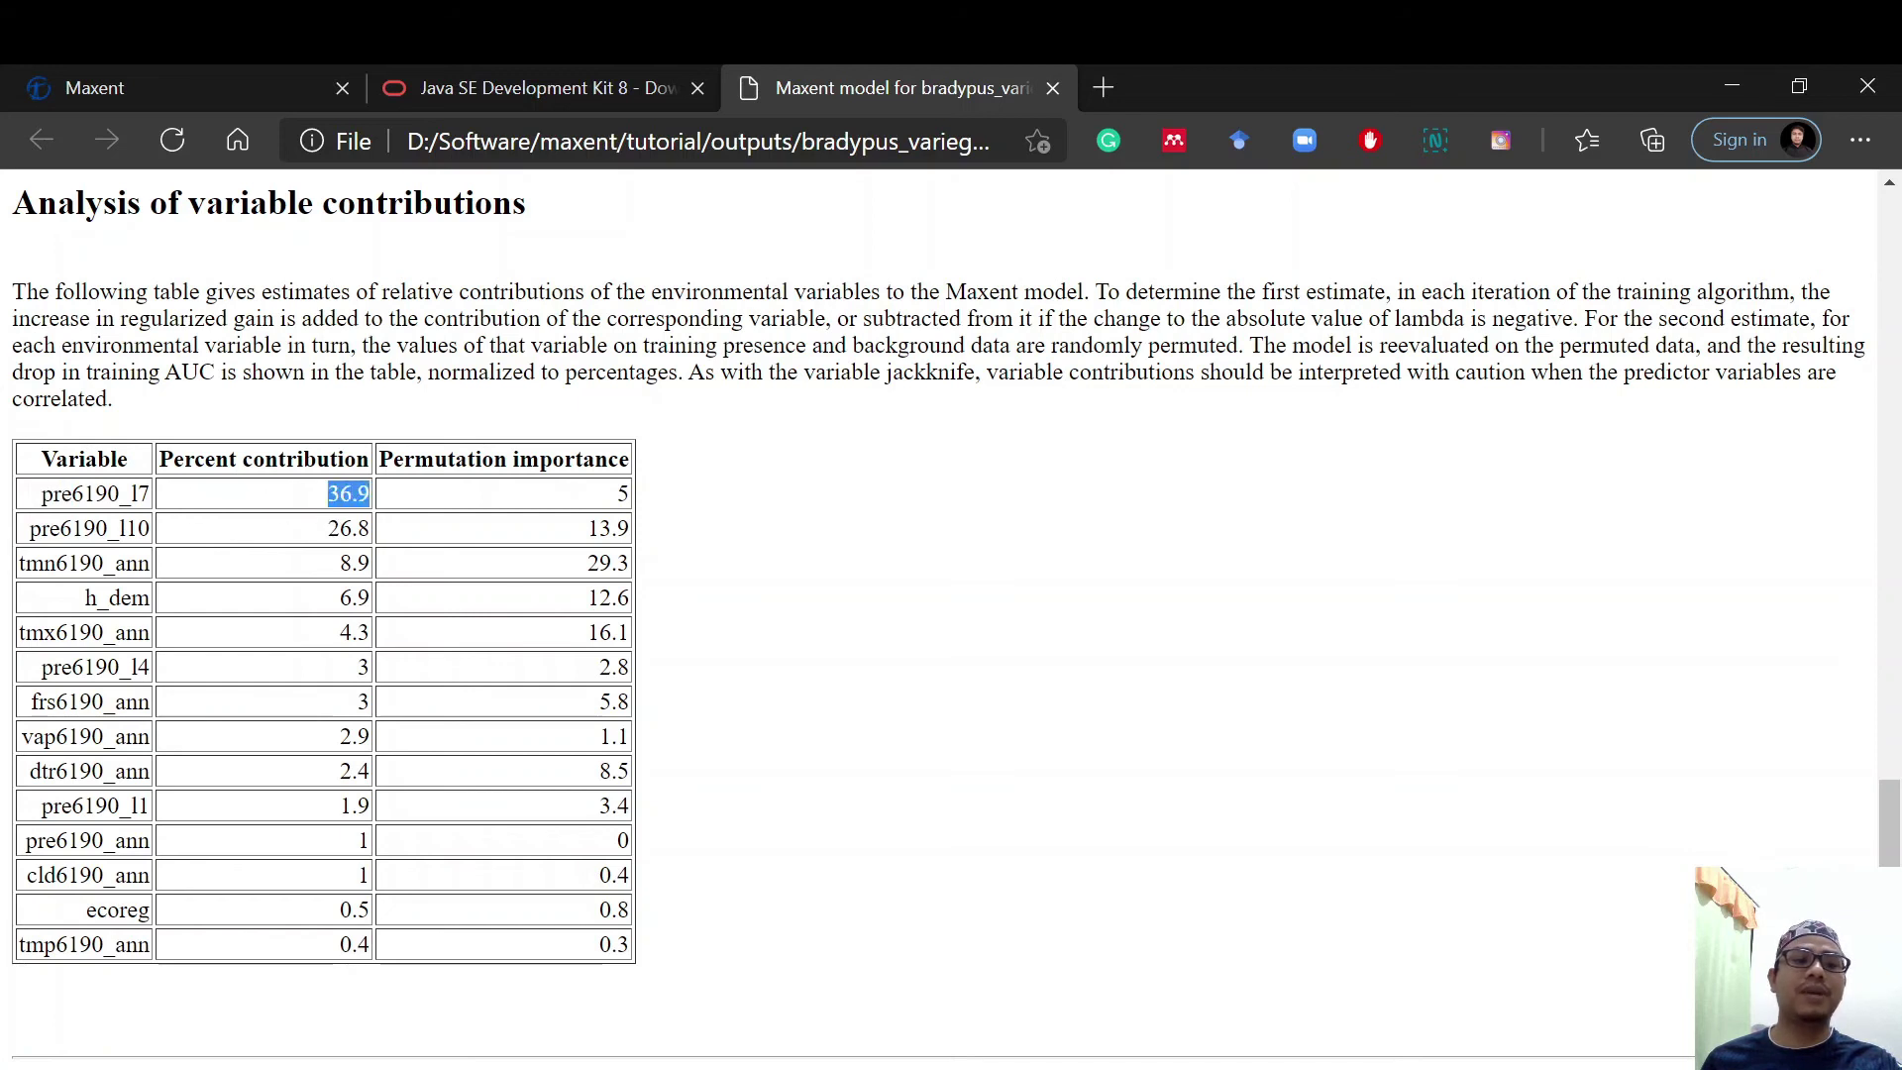
{"action": "left_click", "coordinate": [315, 777]}
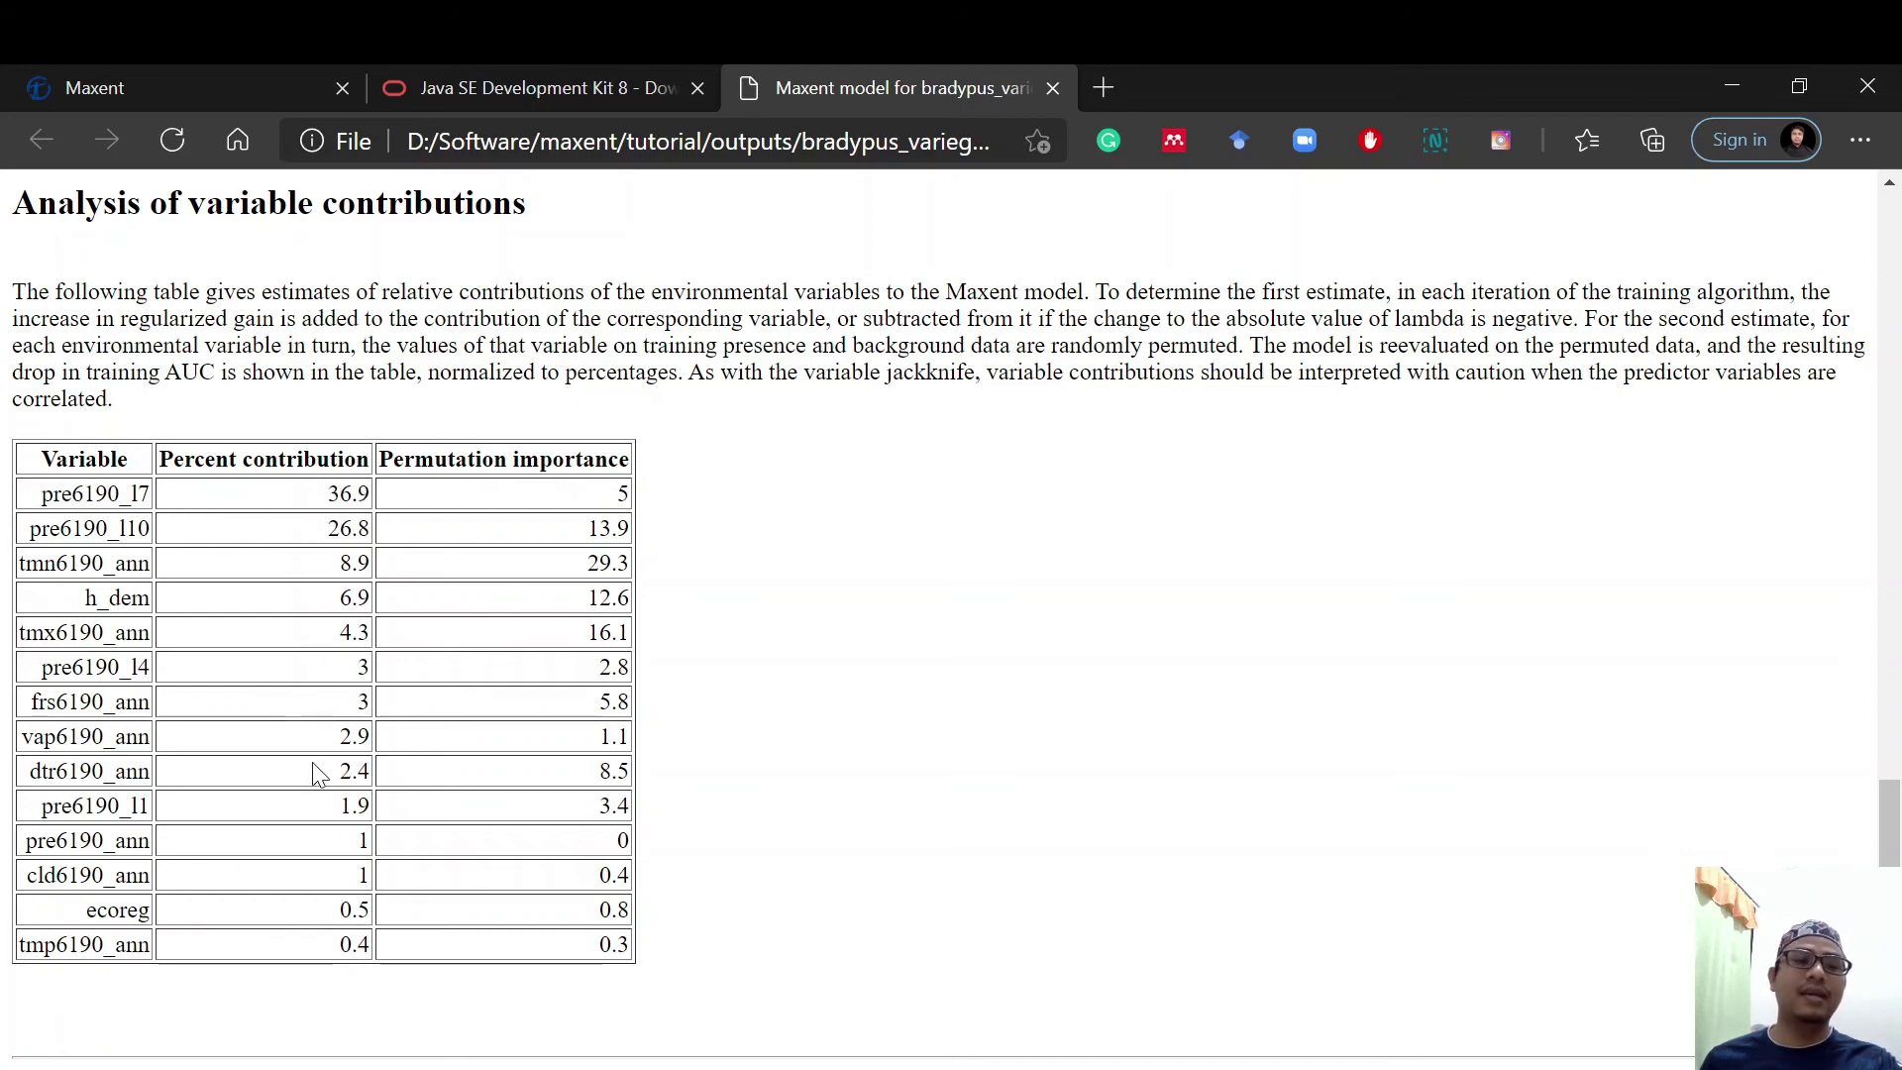